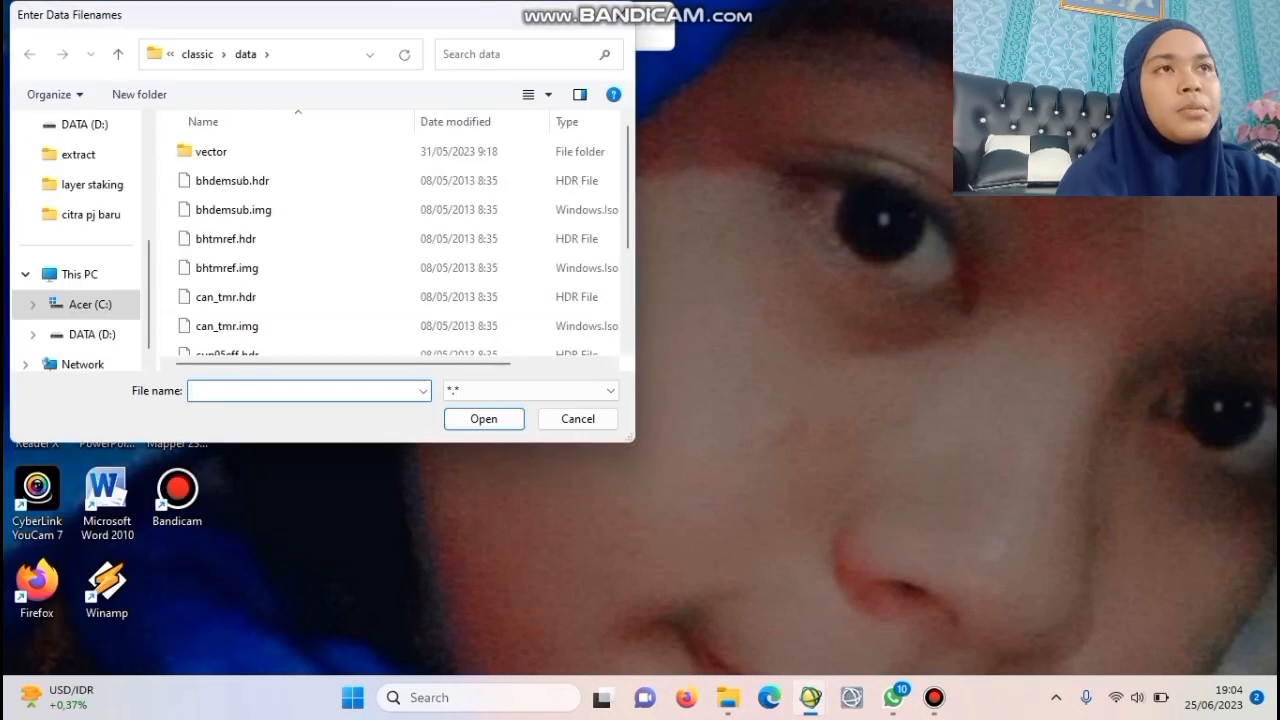
# Step: Open the Landsat band files B2 through B11 from the "citra pj baru" folder and set the bands list to RGB Color
pyautogui.scroll(-1, 76, 244)
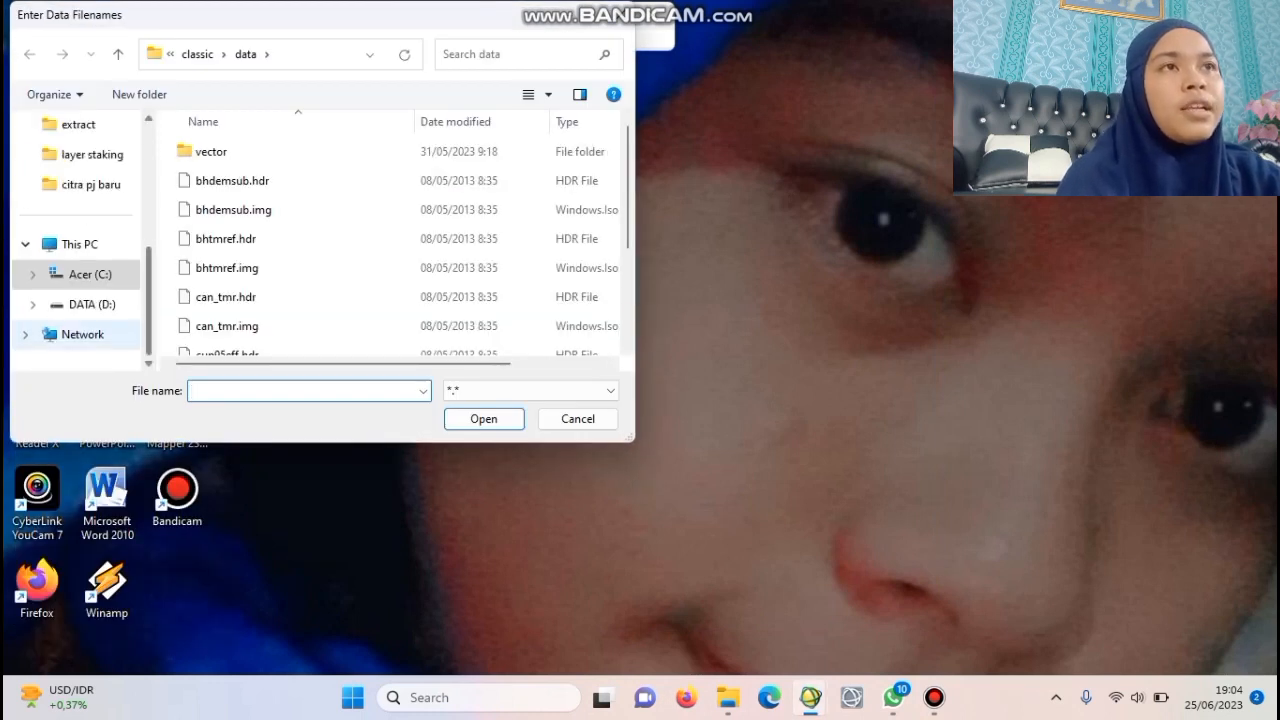
pyautogui.click(90, 184)
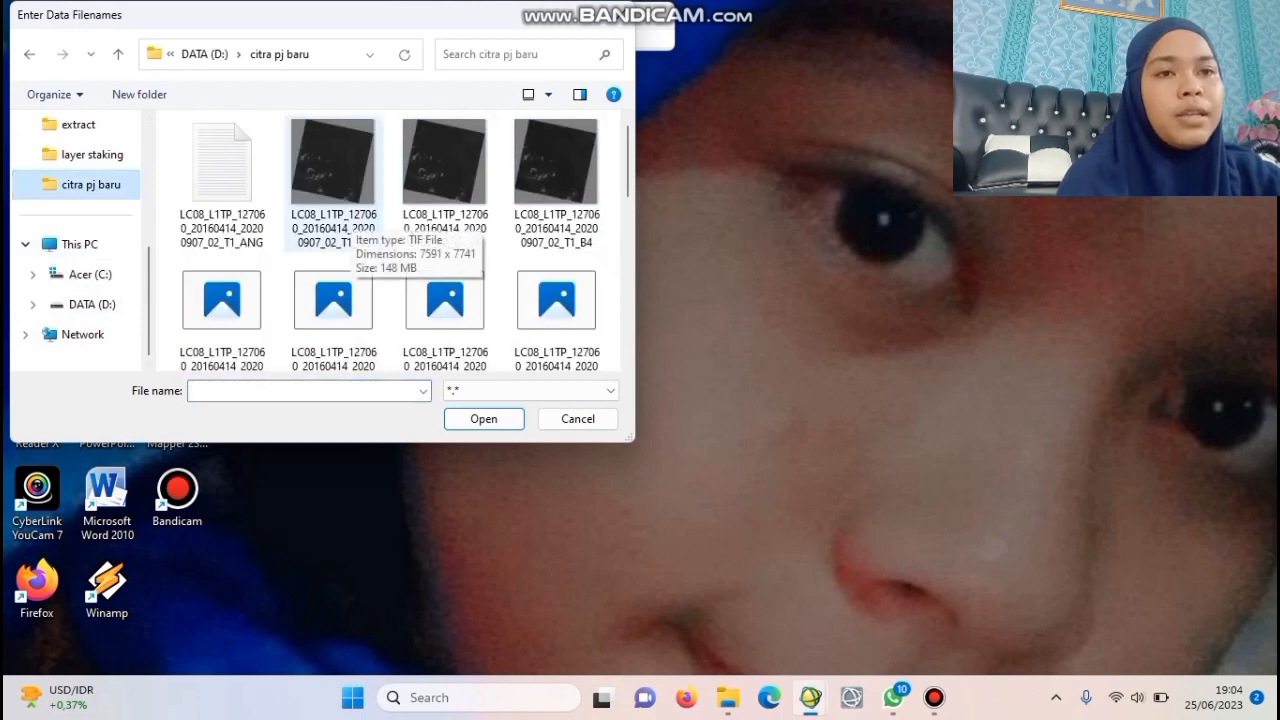
pyautogui.click(345, 226)
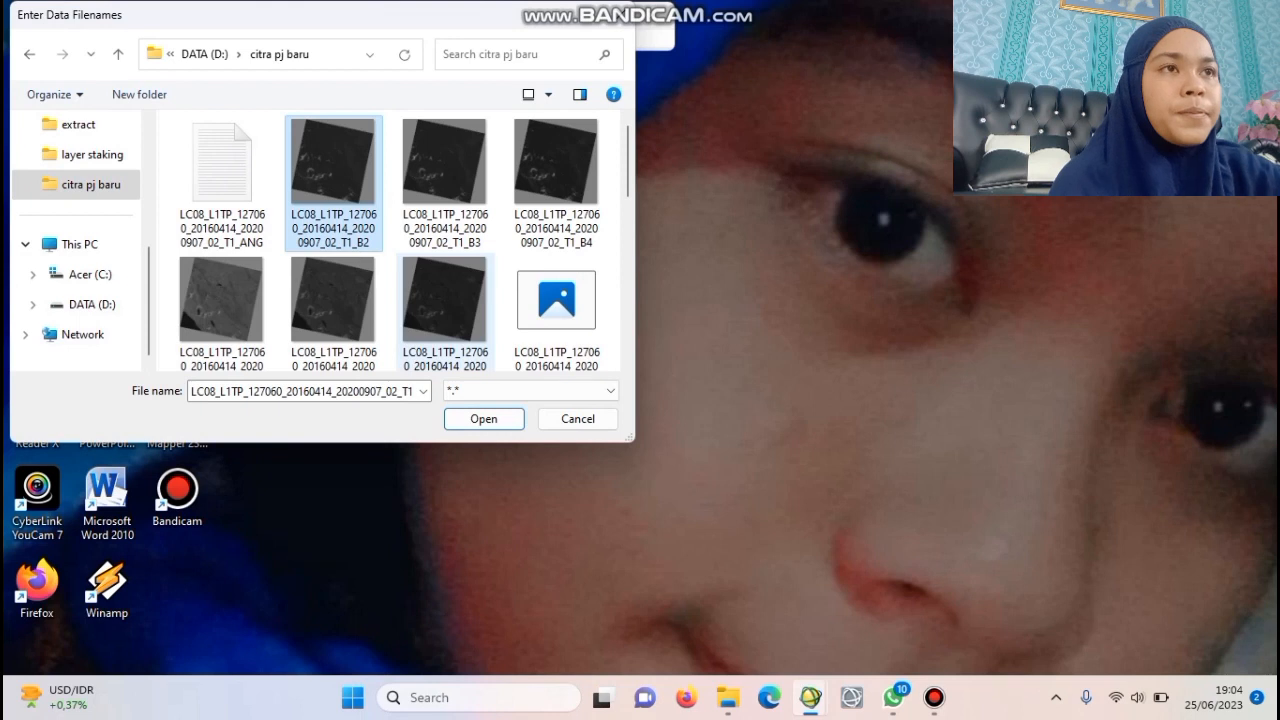
pyautogui.scroll(-1, 445, 300)
pyautogui.keyDown('shift'); pyautogui.click(445, 290); pyautogui.keyUp('shift')
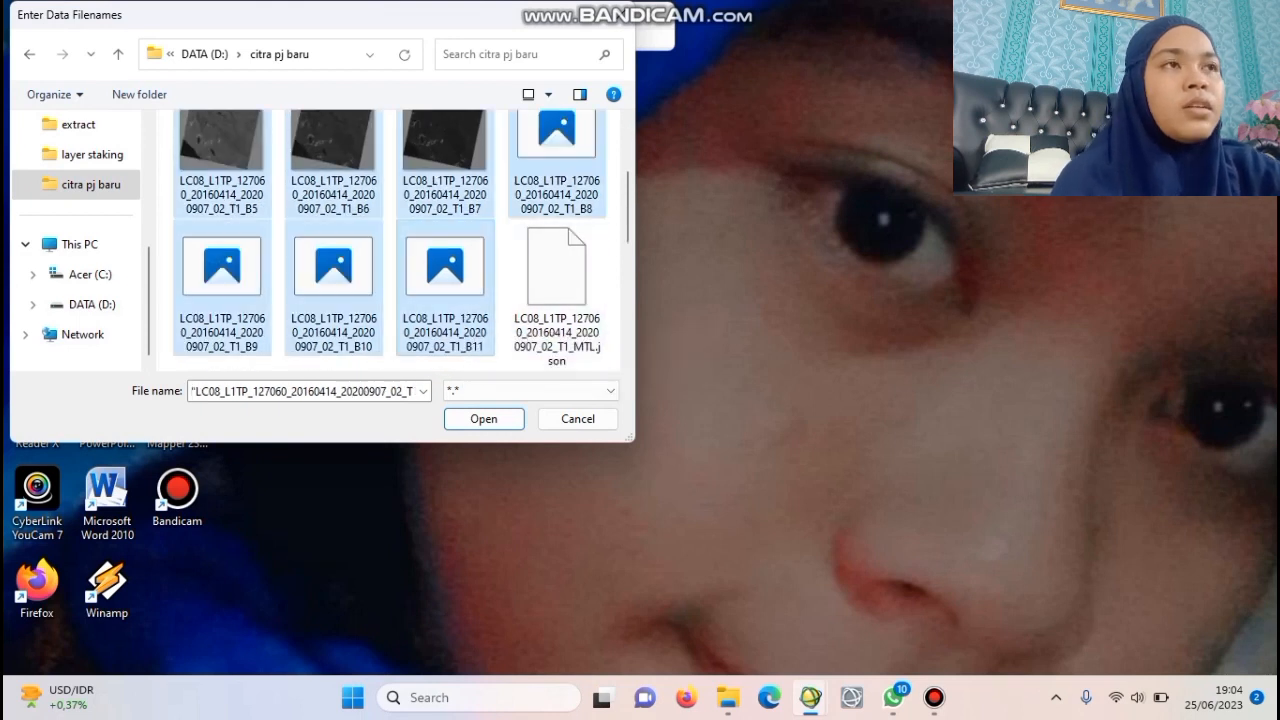
pyautogui.click(484, 418)
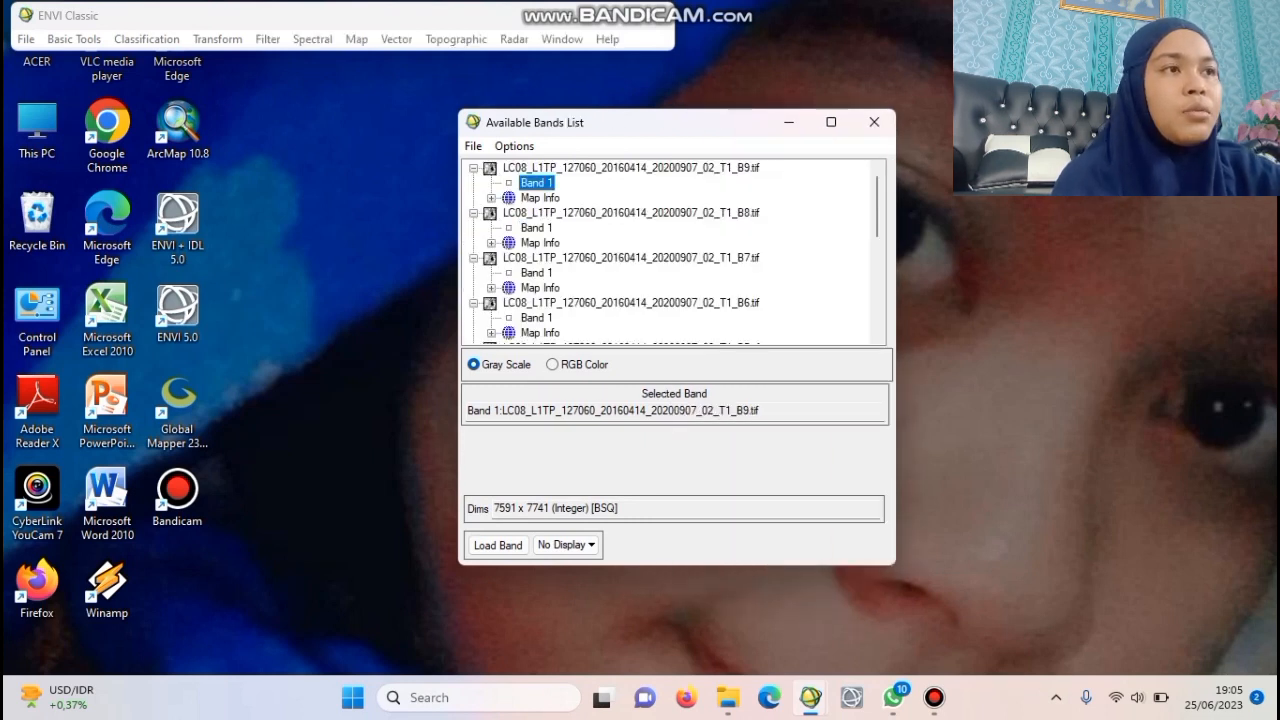
pyautogui.click(552, 364)
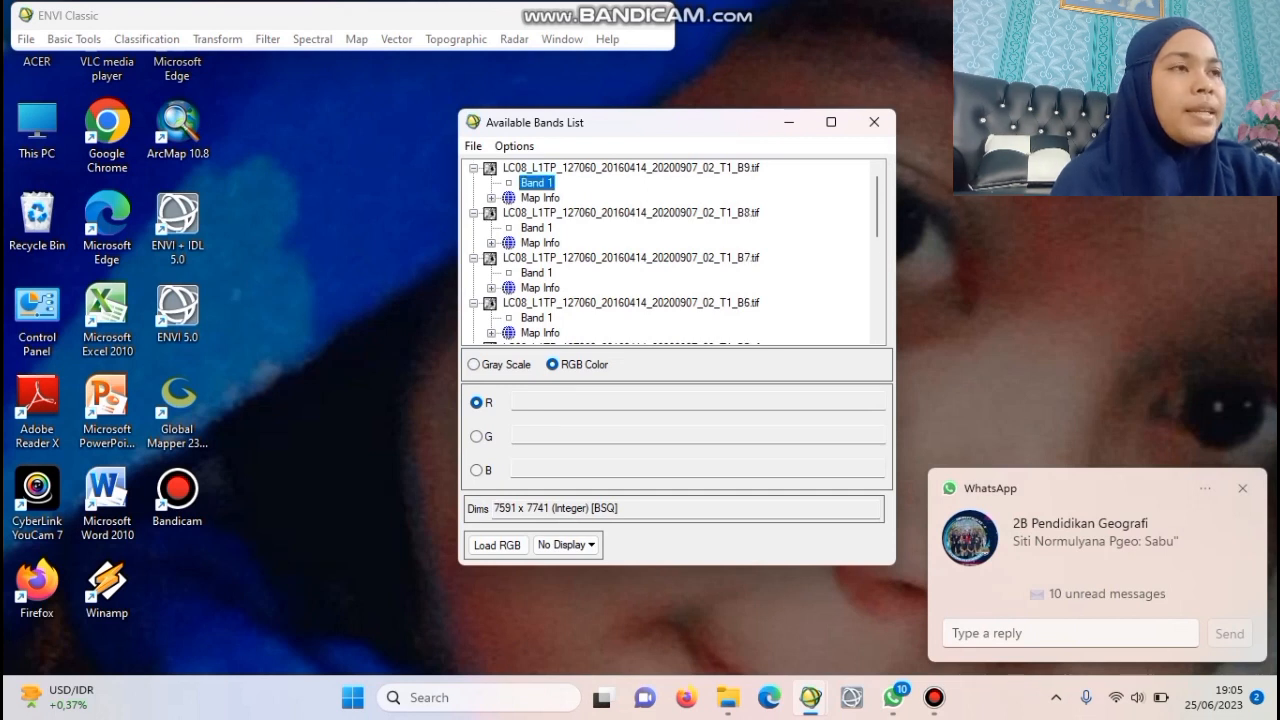
pyautogui.moveTo(830, 121)
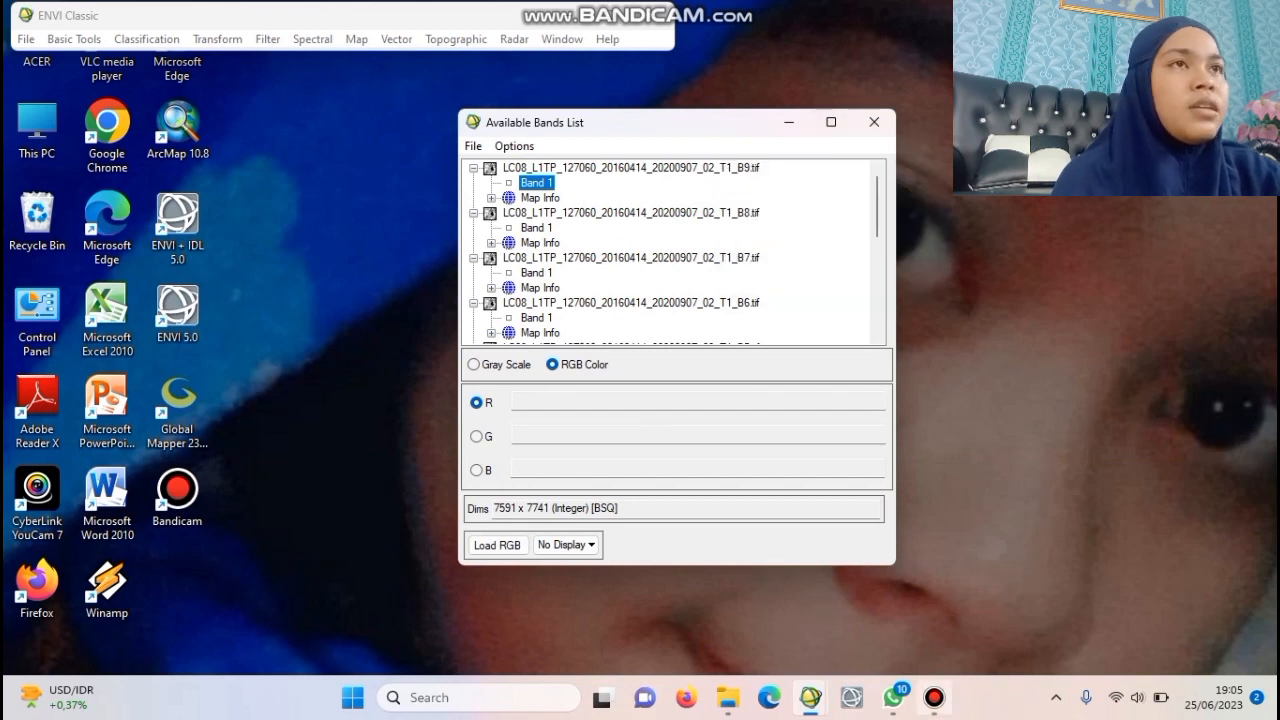
pyautogui.moveTo(934, 697)
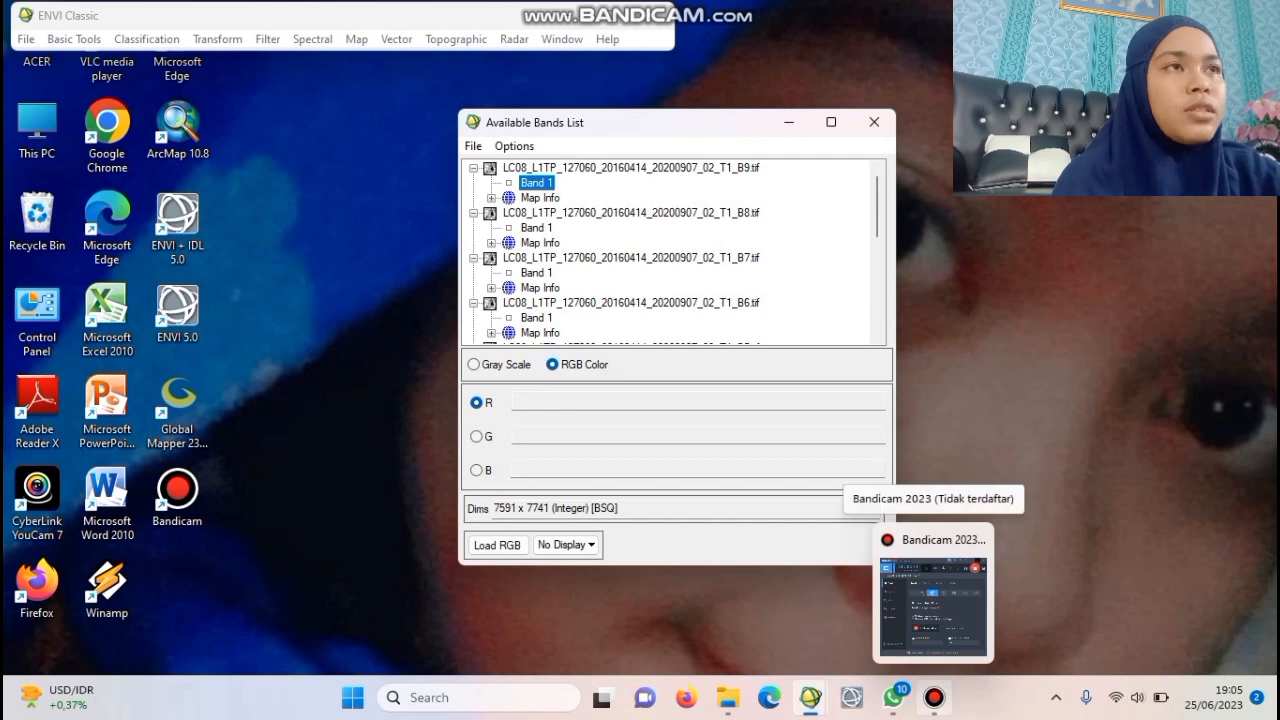
pyautogui.click(933, 605)
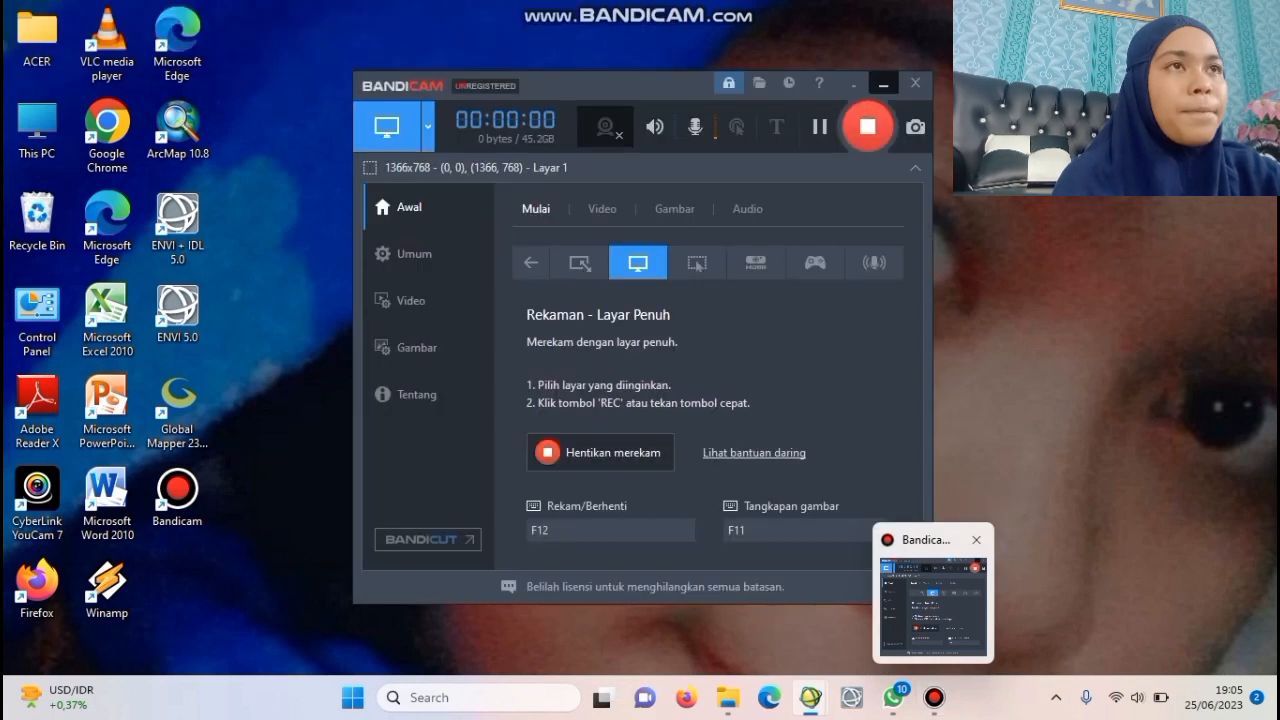
pyautogui.click(933, 605)
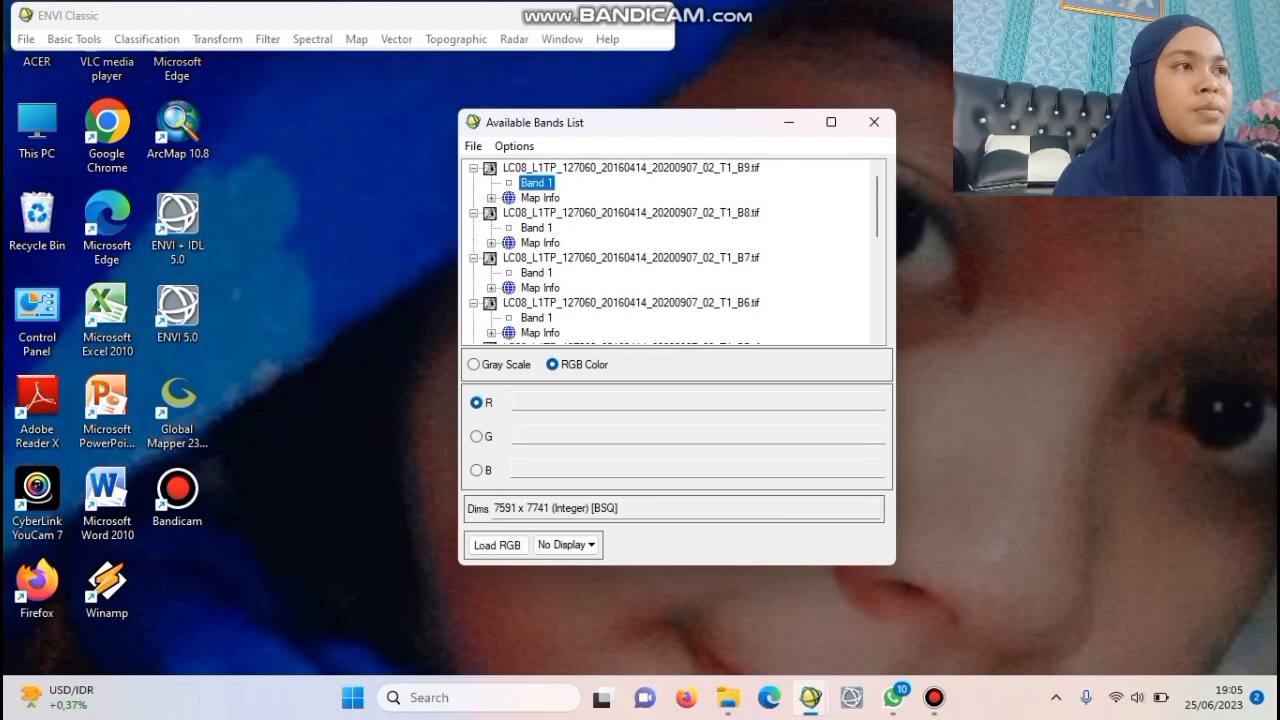
pyautogui.click(146, 38)
pyautogui.moveTo(74, 38)
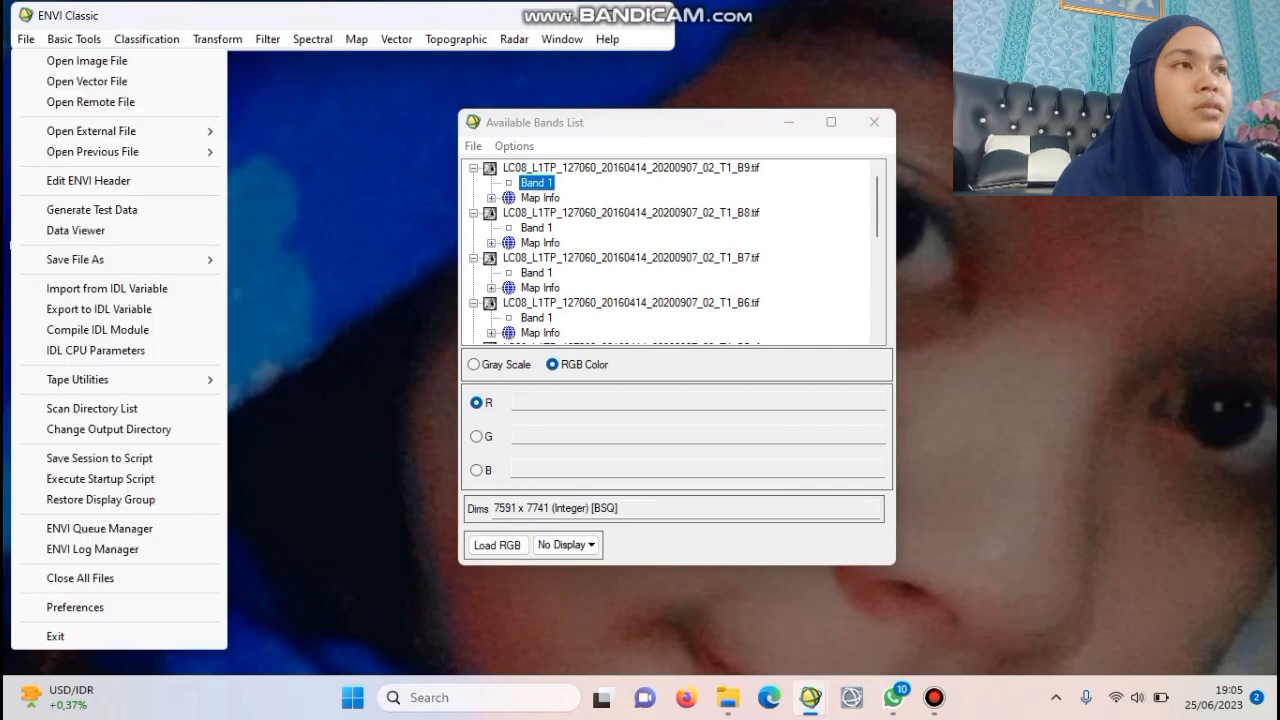
pyautogui.moveTo(26, 38)
pyautogui.press('Escape')
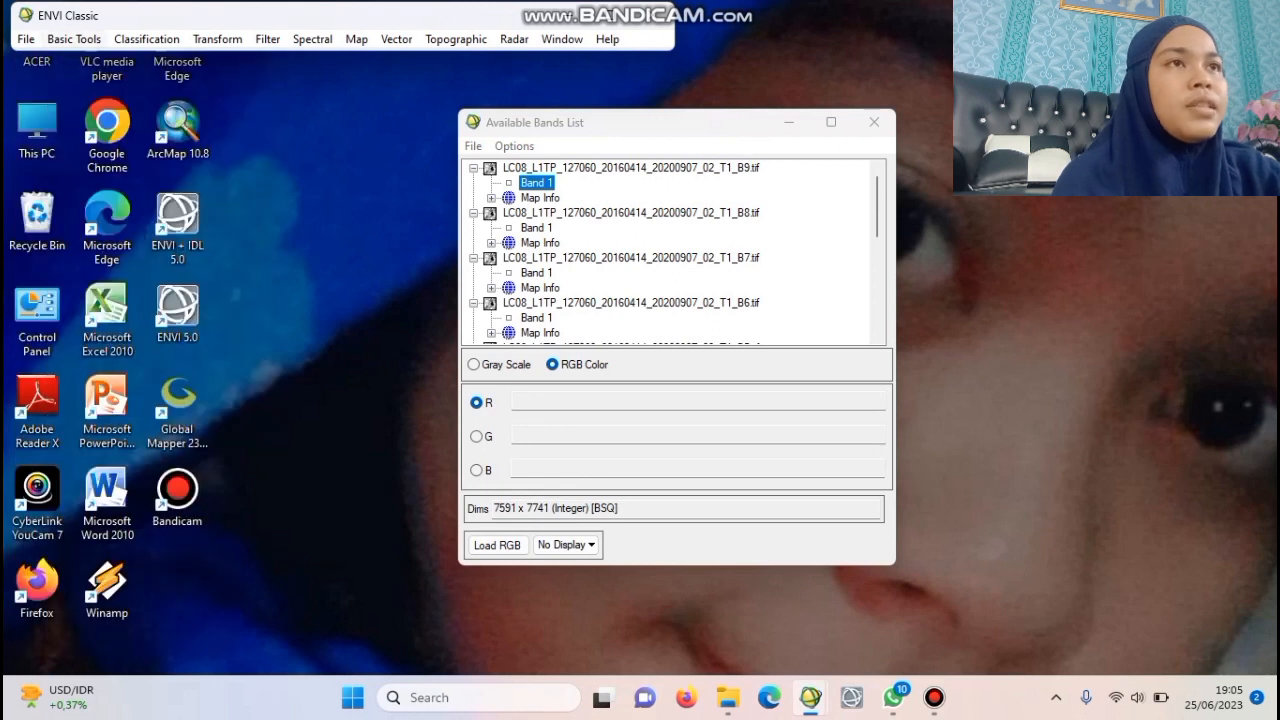
# Step: Start Layer Stacking and set the datum of the UTM output projection to WGS-84
pyautogui.click(74, 38)
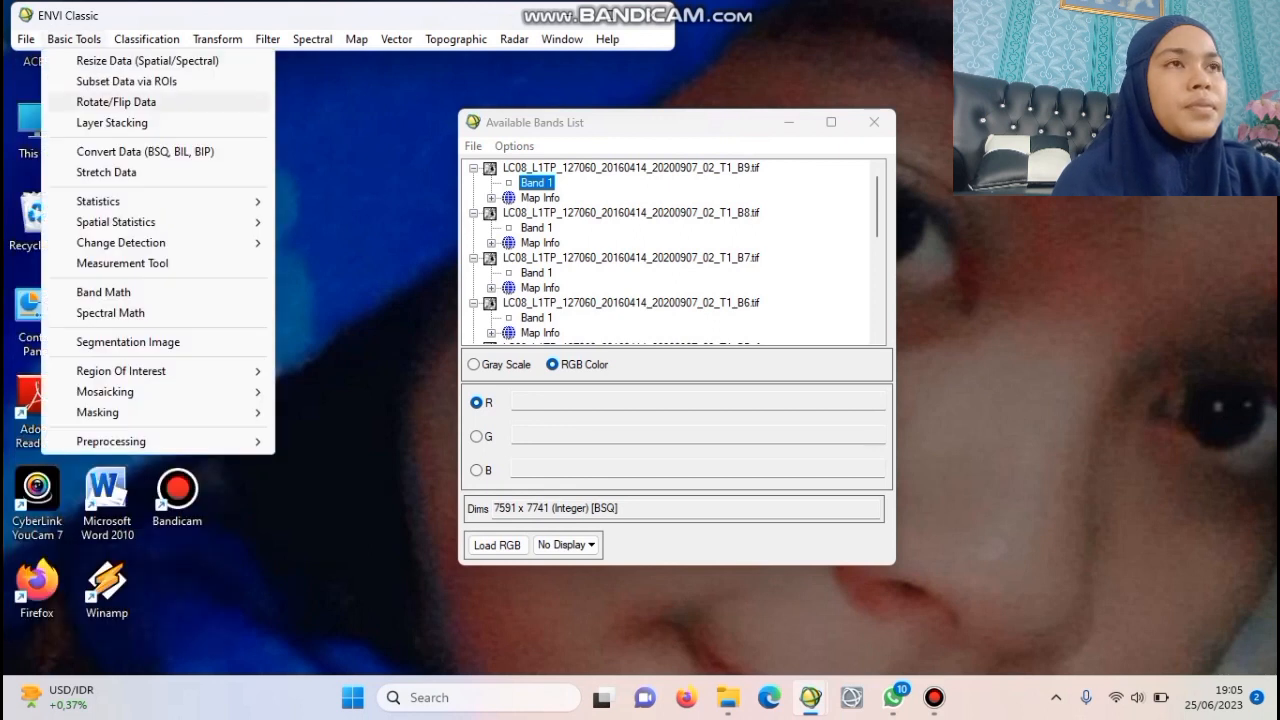
pyautogui.click(110, 122)
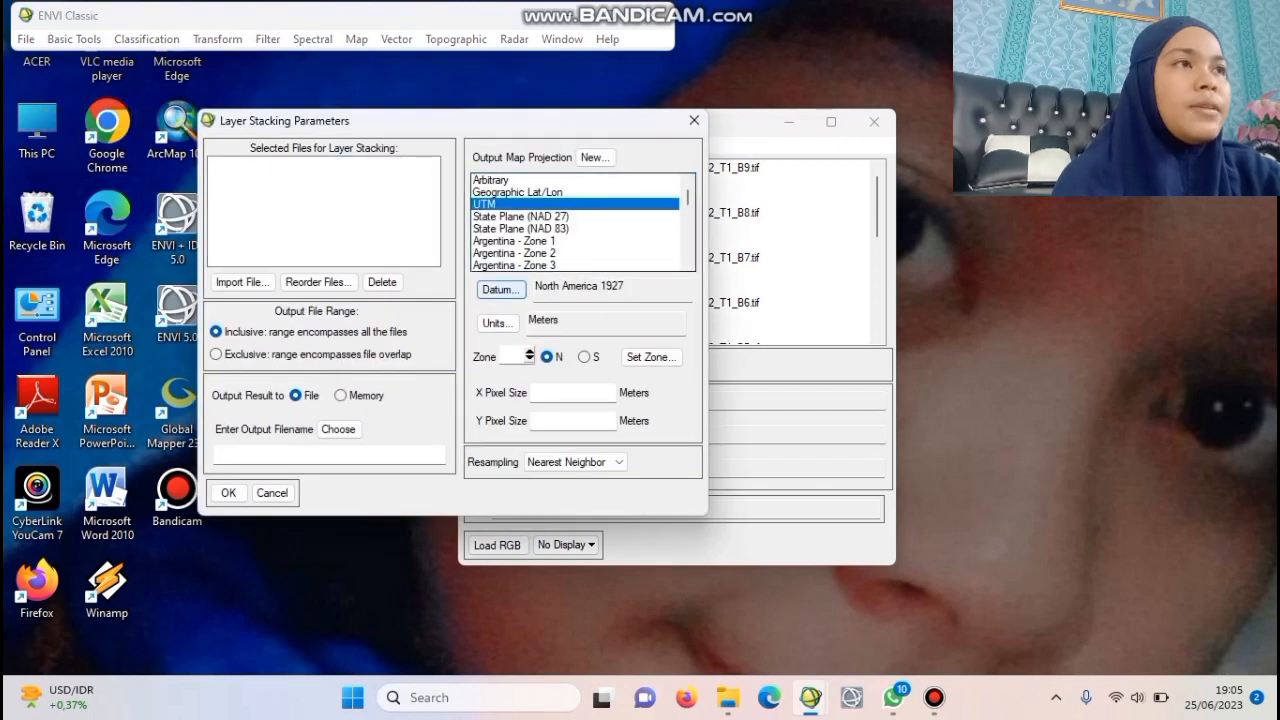
pyautogui.click(500, 289)
pyautogui.scroll(-10, 560, 250)
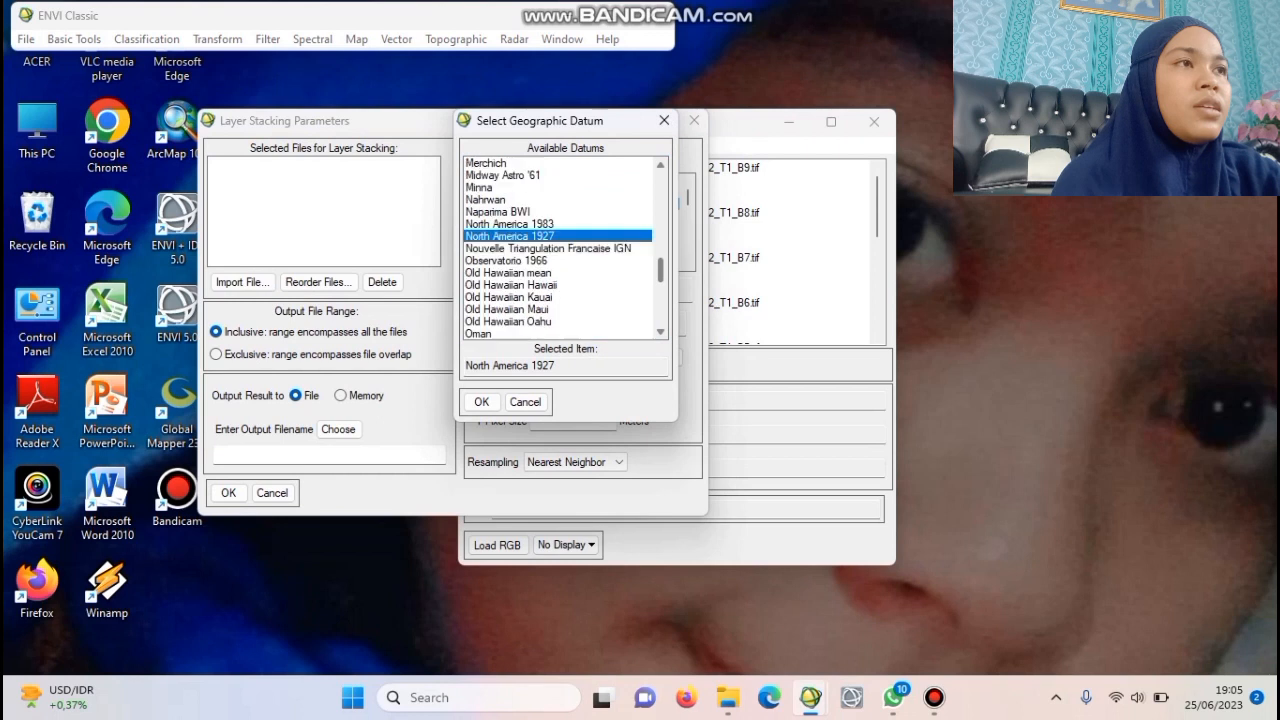
pyautogui.click(485, 309)
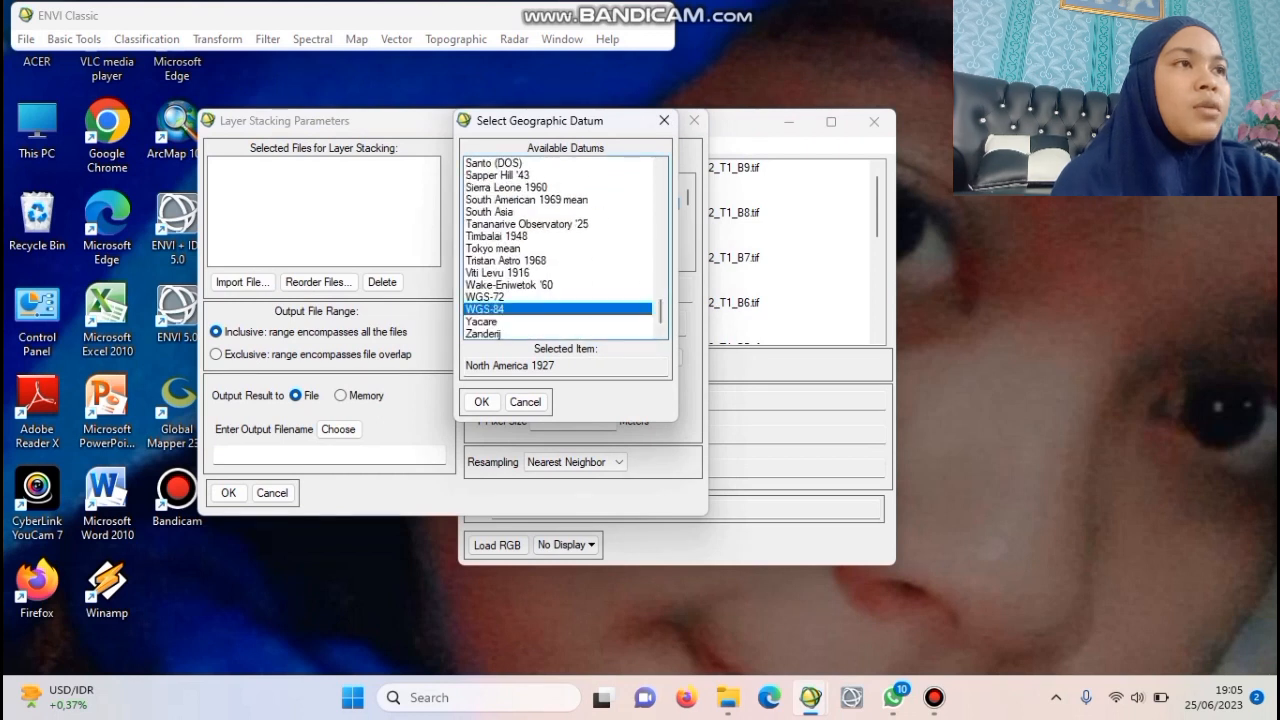
pyautogui.click(481, 401)
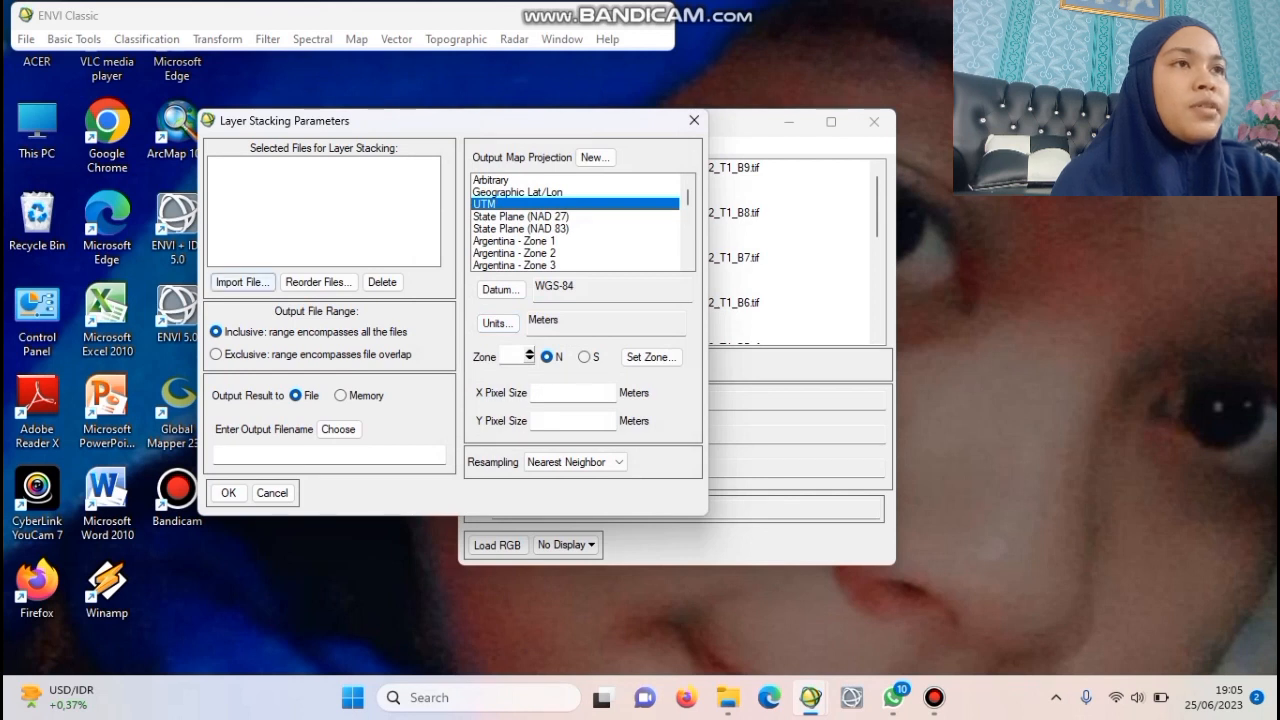
# Step: Import all ten opened Landsat band files as inputs for the layer stack
pyautogui.click(242, 282)
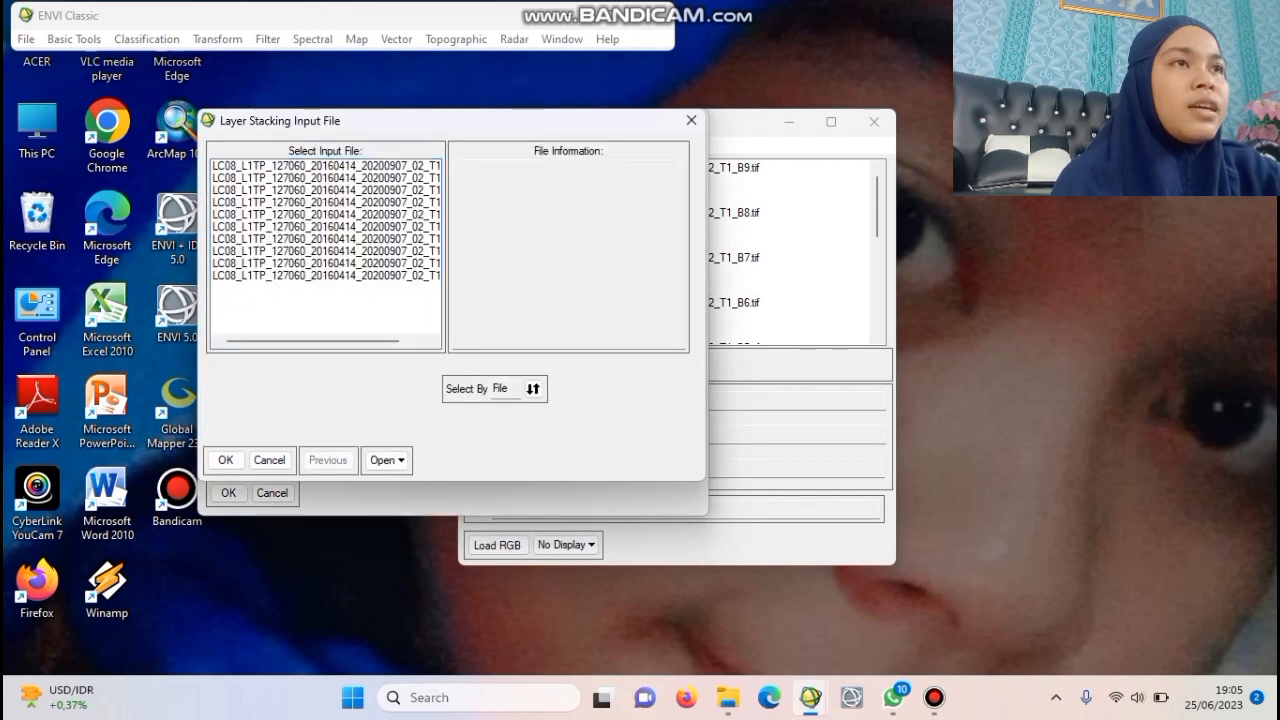
pyautogui.click(325, 177)
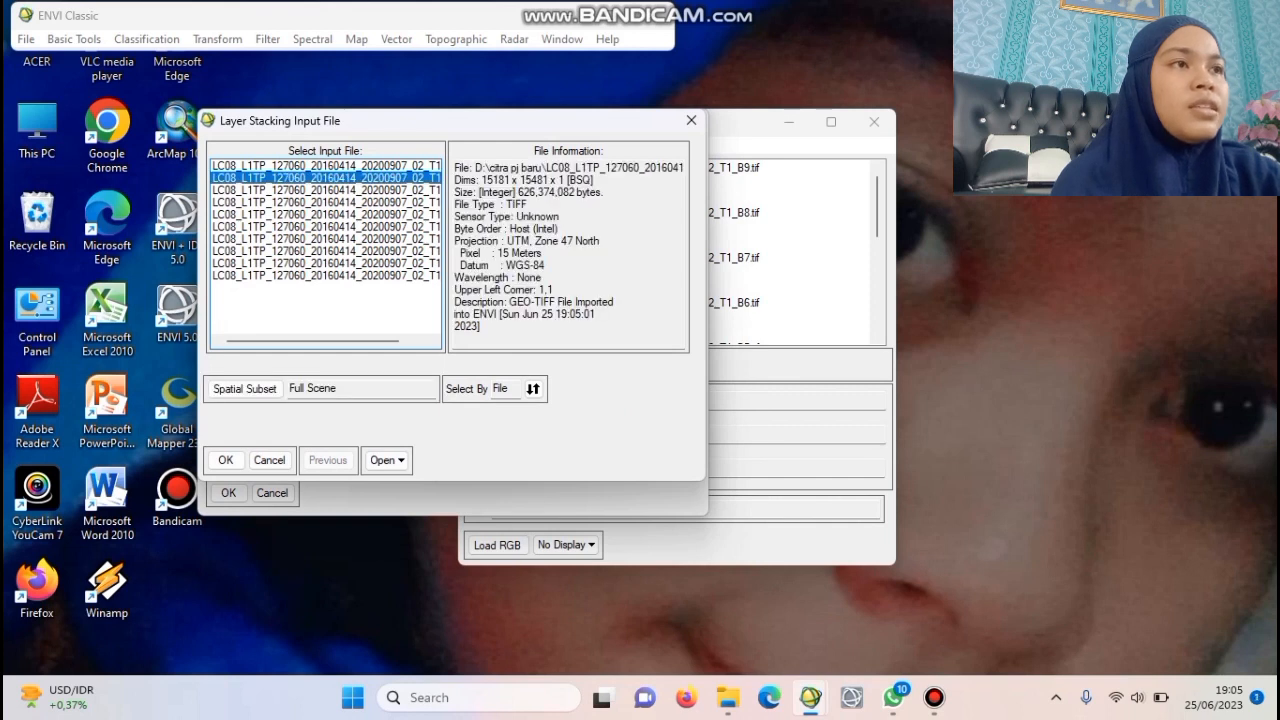
pyautogui.click(325, 165)
pyautogui.keyDown('shift'); pyautogui.click(325, 275); pyautogui.keyUp('shift')
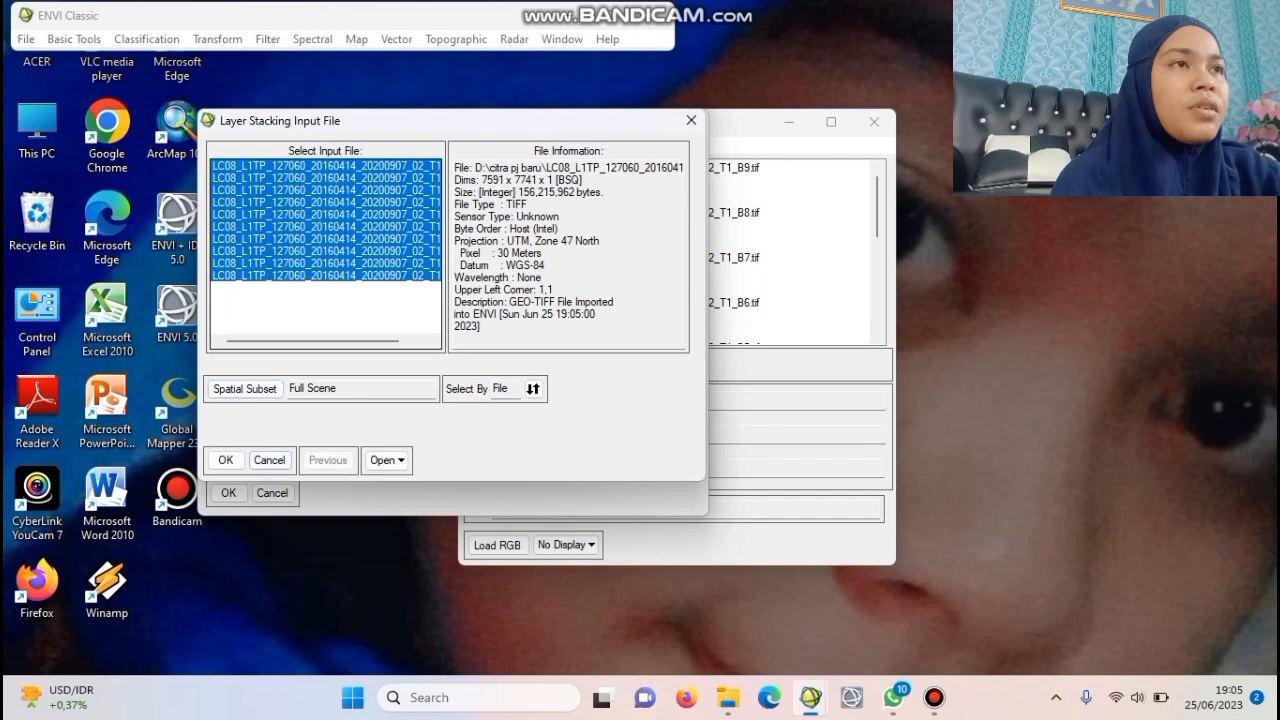
pyautogui.click(225, 460)
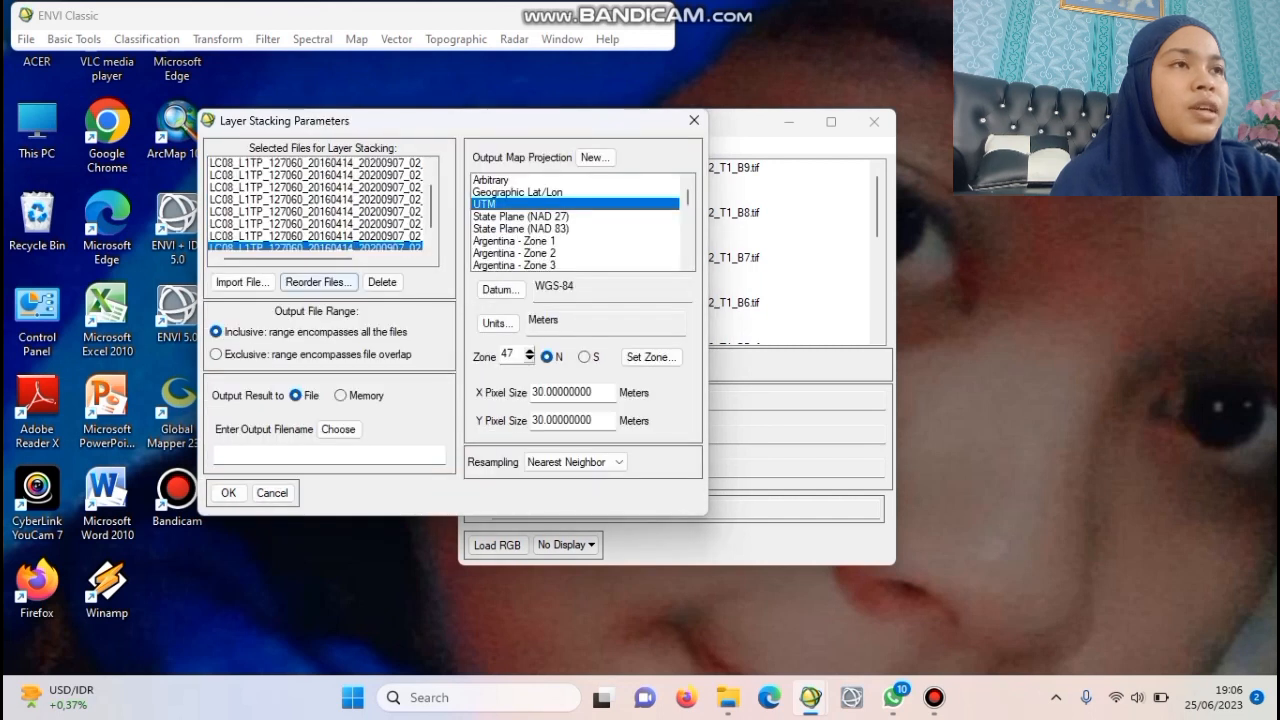
# Step: Reorder the layer stack files in ascending band order, from B2 first to B11 last
pyautogui.click(316, 282)
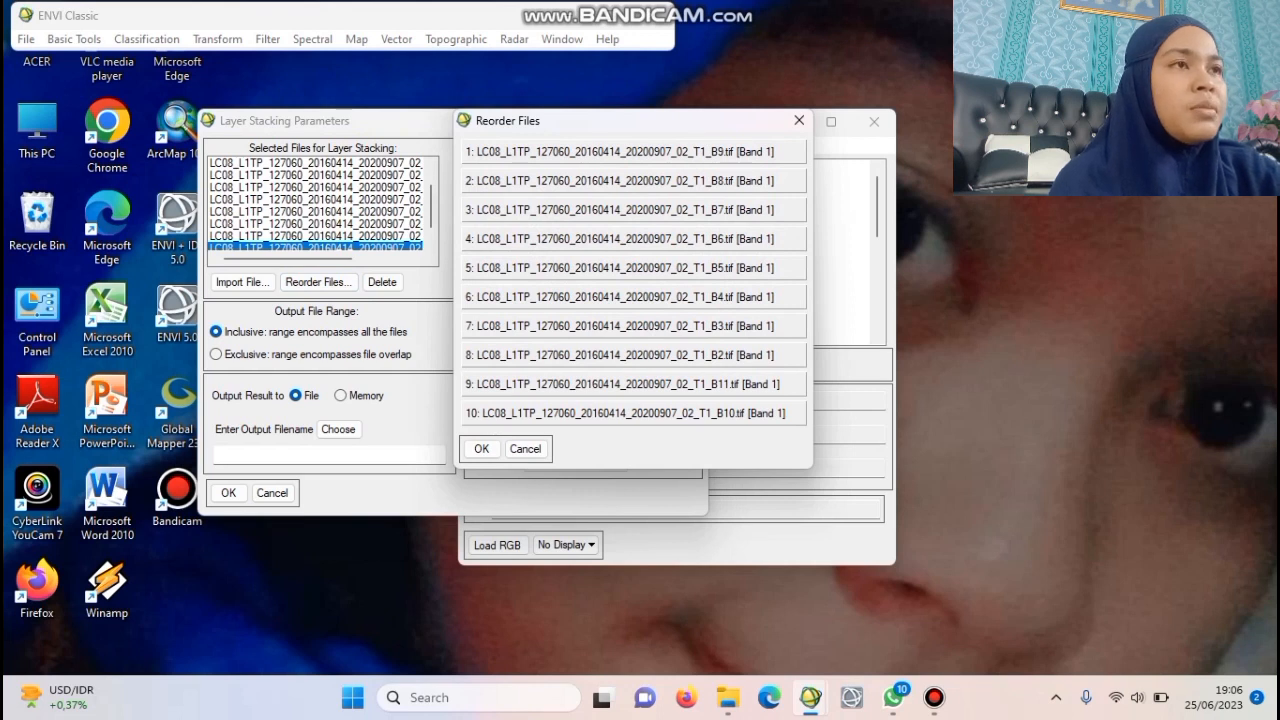
pyautogui.moveTo(620, 355); pyautogui.dragTo(620, 152)
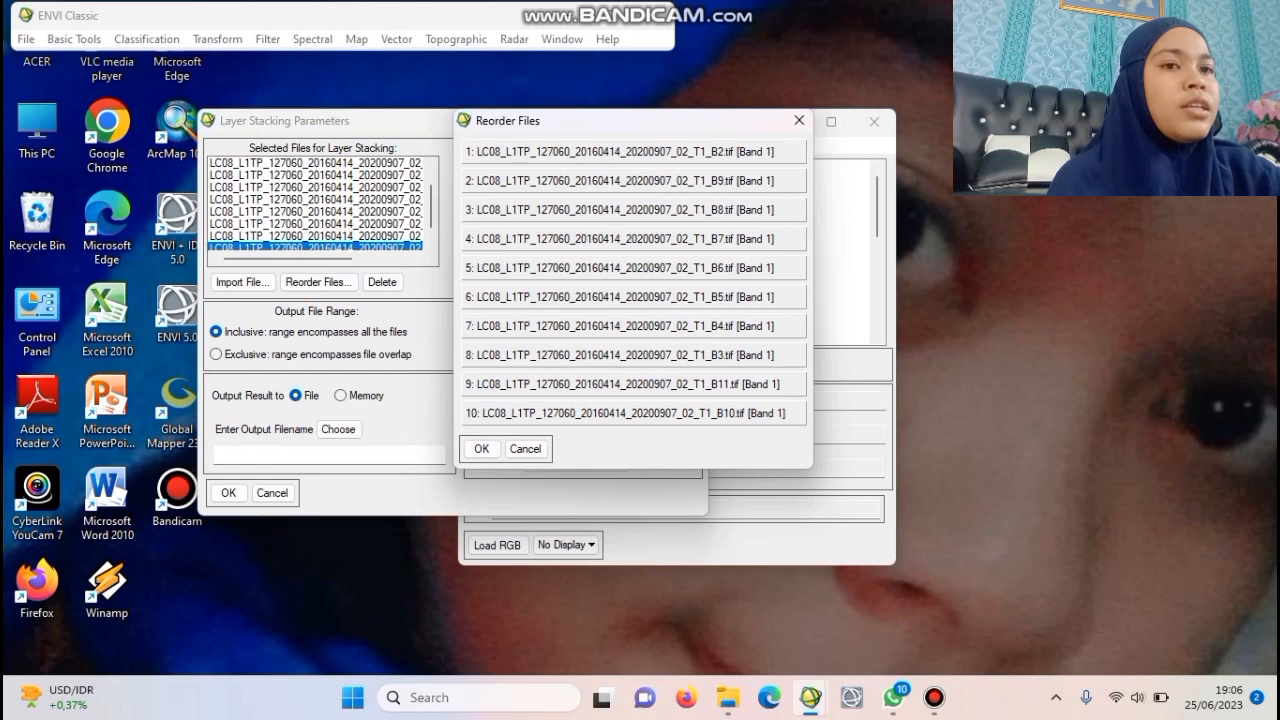
pyautogui.moveTo(620, 355); pyautogui.dragTo(620, 181)
pyautogui.moveTo(620, 355); pyautogui.dragTo(620, 210)
pyautogui.moveTo(620, 355); pyautogui.dragTo(620, 210)
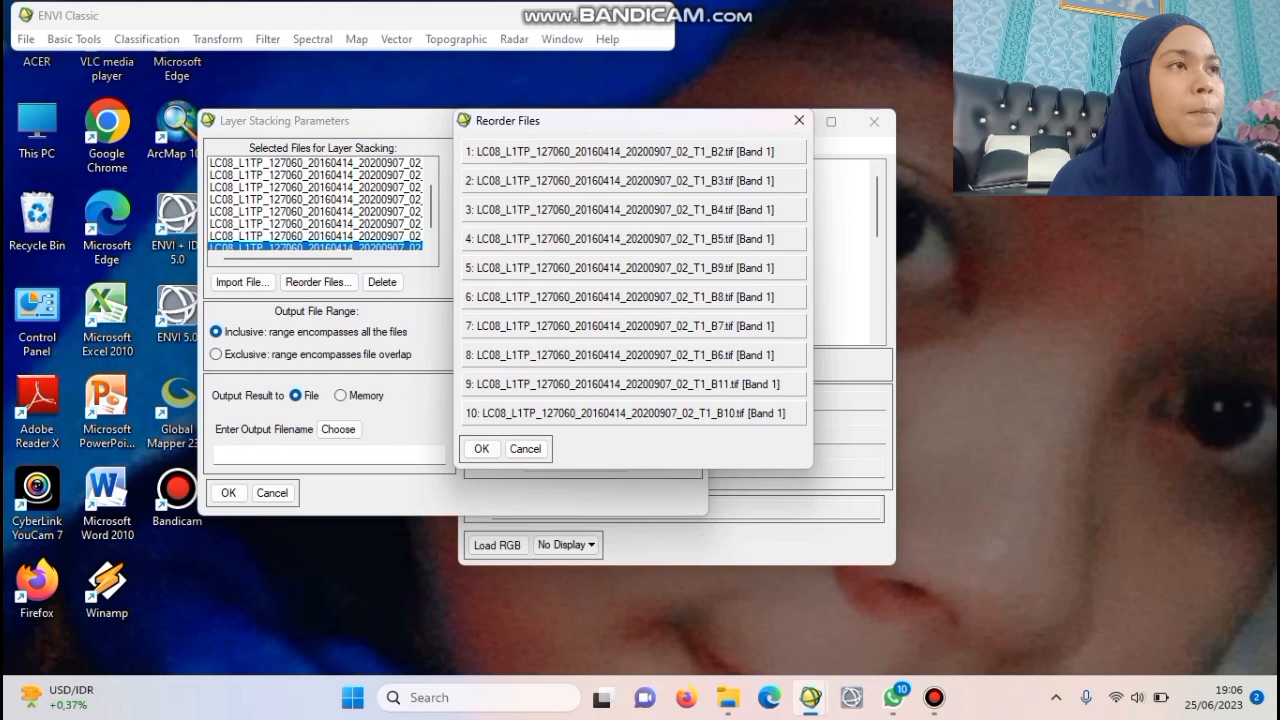
pyautogui.moveTo(620, 355); pyautogui.dragTo(620, 268)
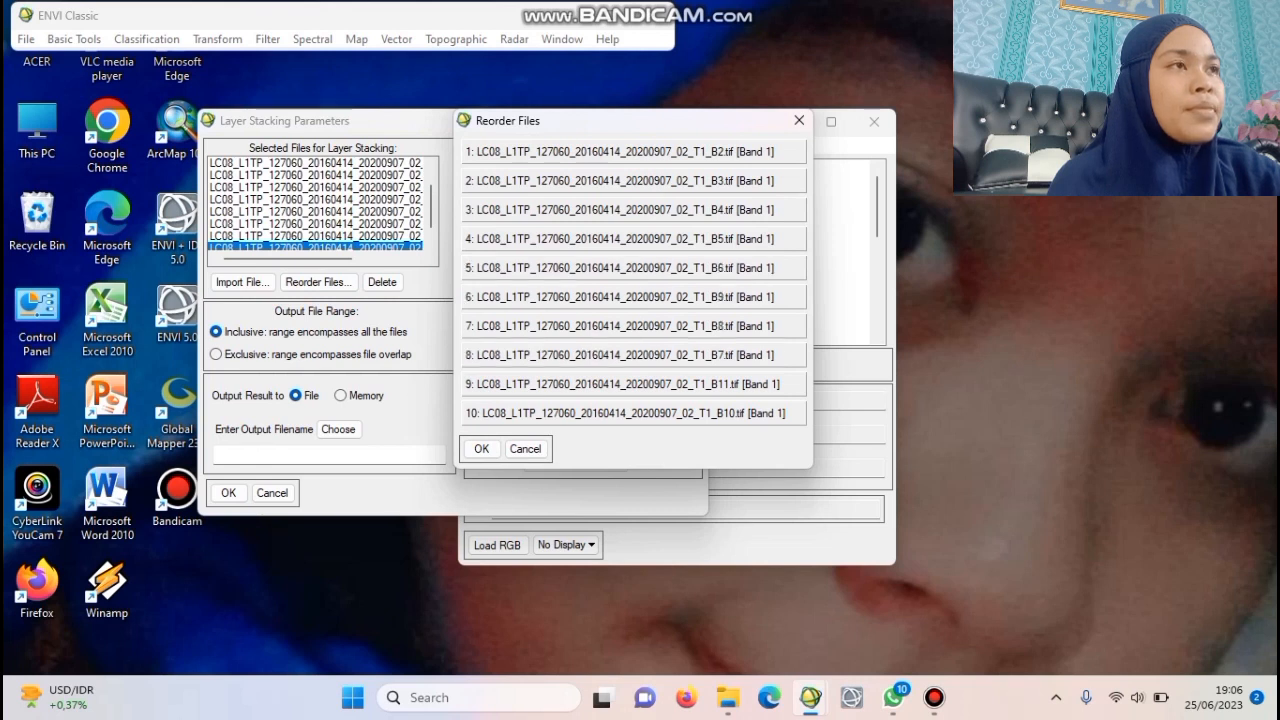
pyautogui.moveTo(620, 355); pyautogui.dragTo(620, 297)
pyautogui.moveTo(620, 355); pyautogui.dragTo(620, 326)
pyautogui.moveTo(620, 413); pyautogui.dragTo(620, 384)
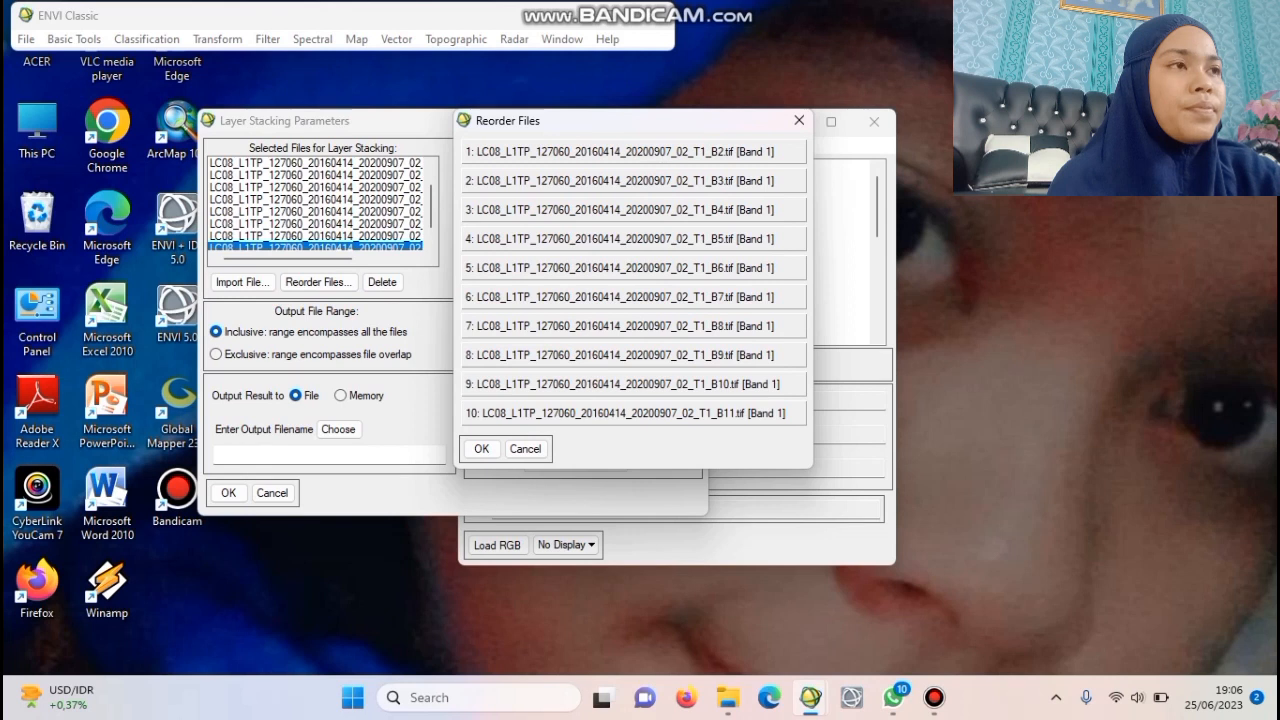
pyautogui.click(481, 448)
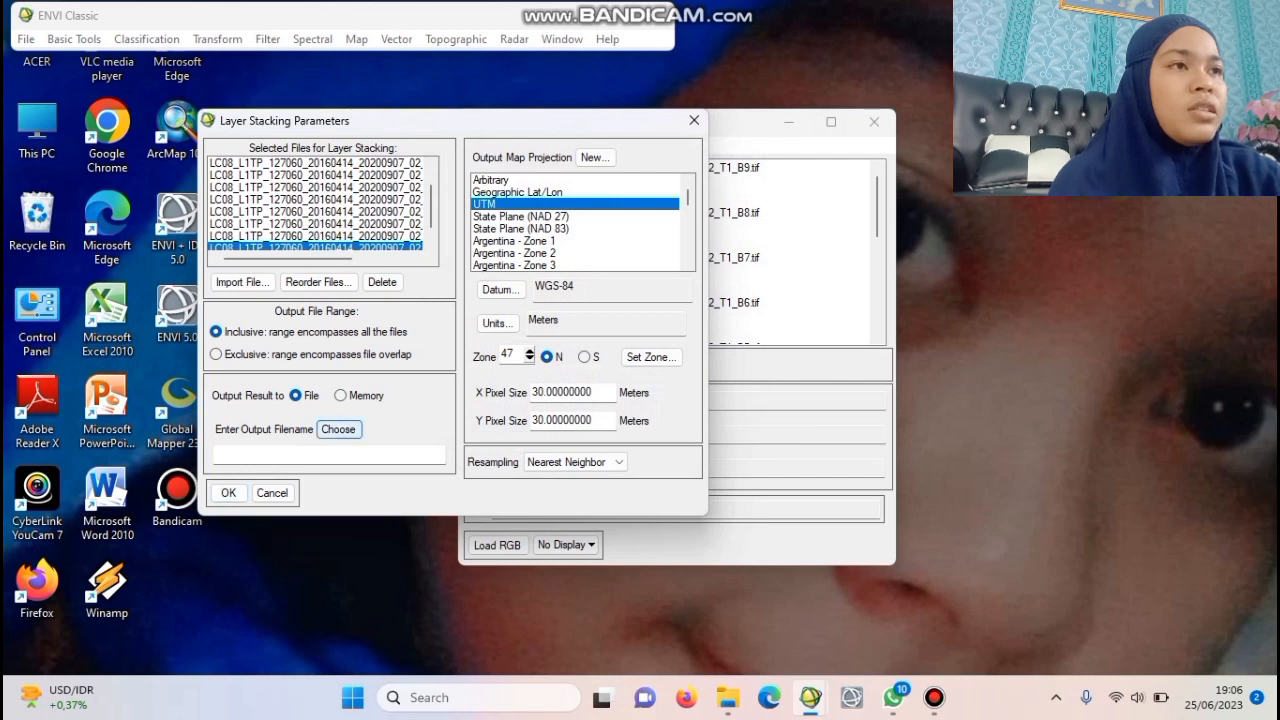
# Step: Create two new folders on DATA (D:) for the layer stack output and open the second one
pyautogui.click(338, 429)
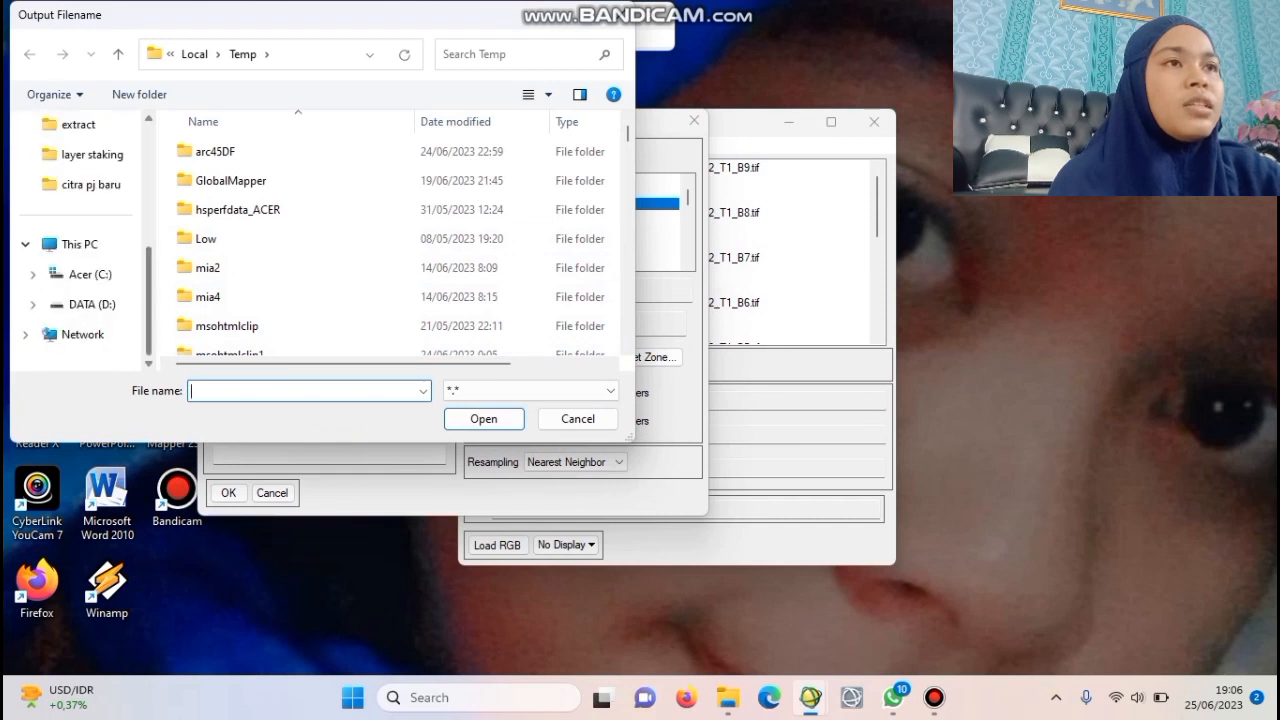
pyautogui.click(90, 304)
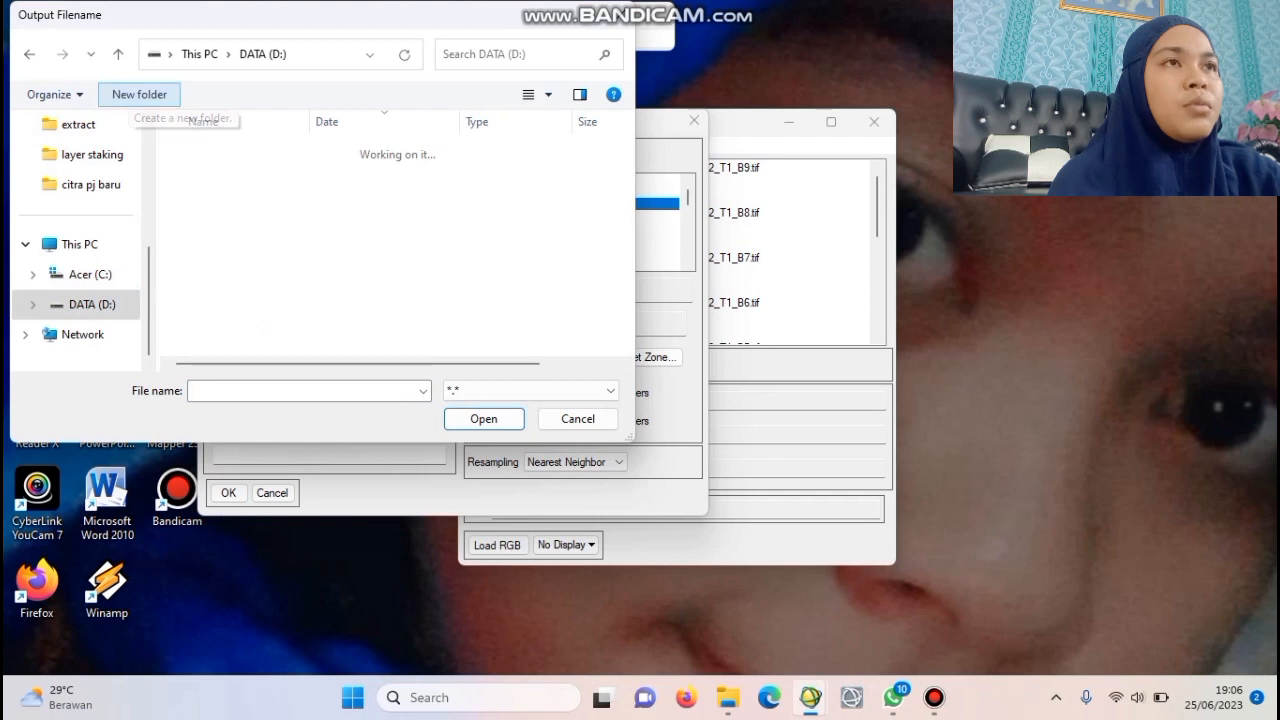
pyautogui.click(139, 94)
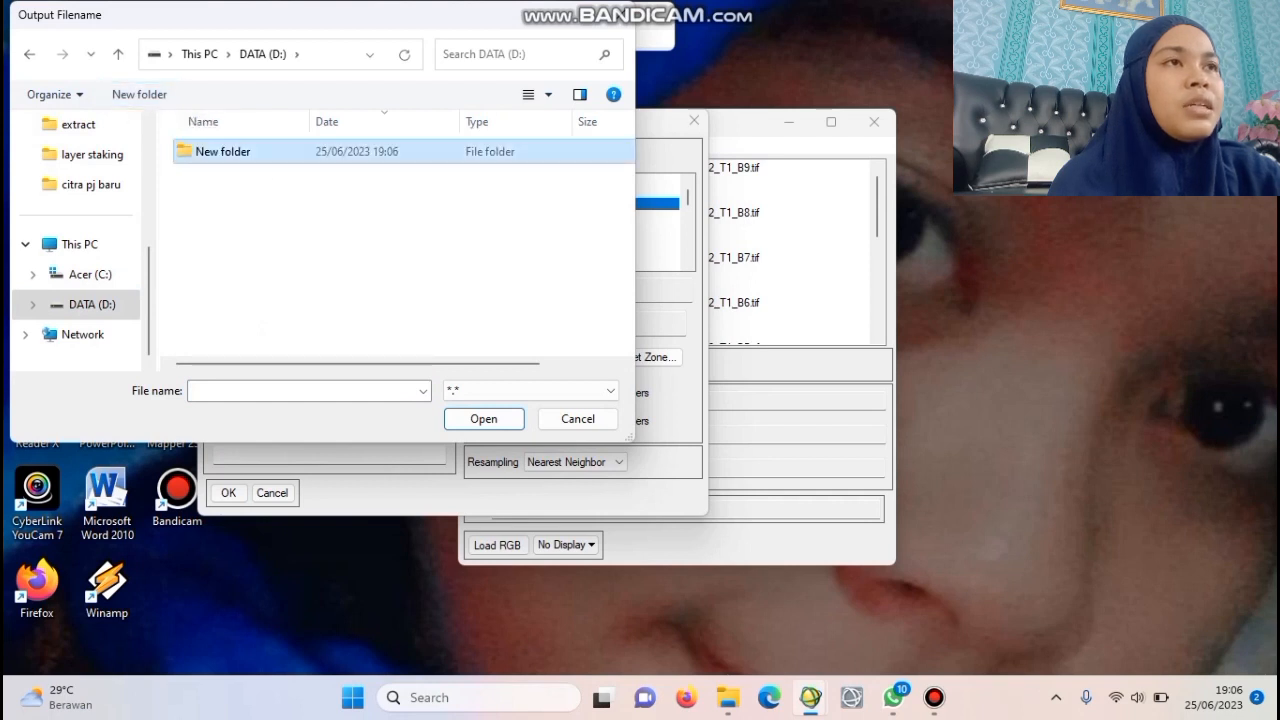
pyautogui.click(139, 94)
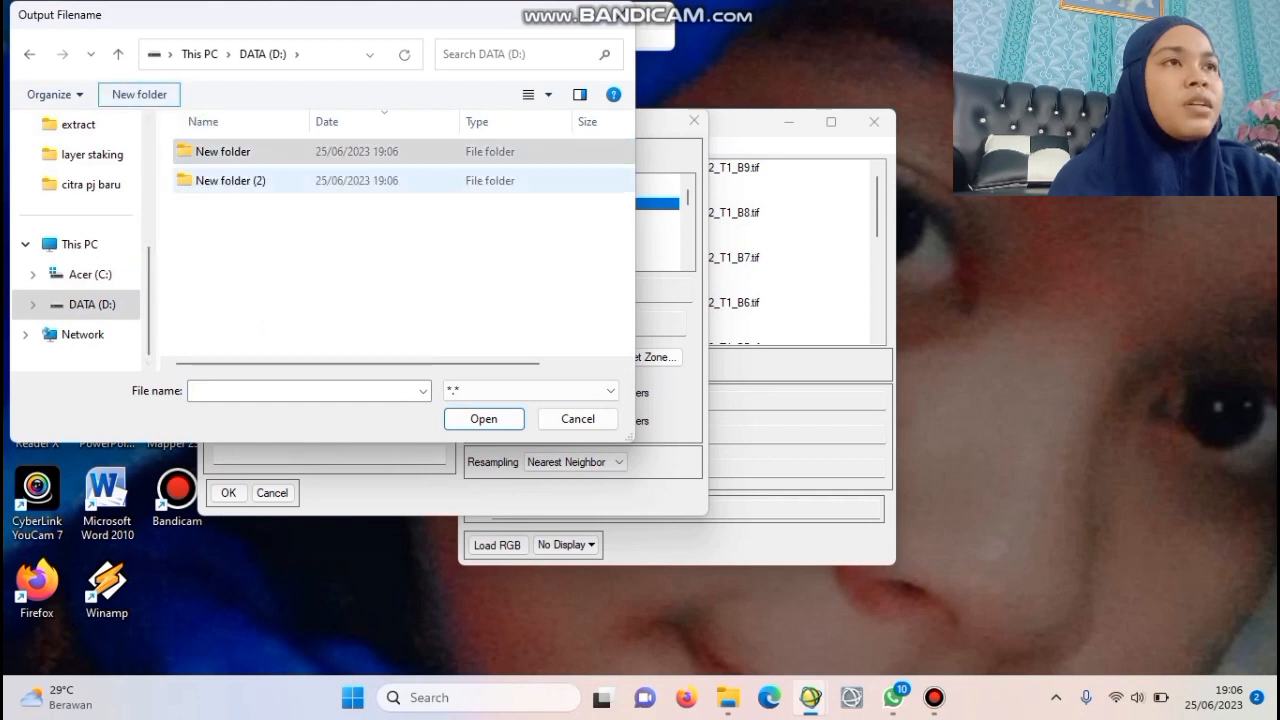
pyautogui.press('Return')
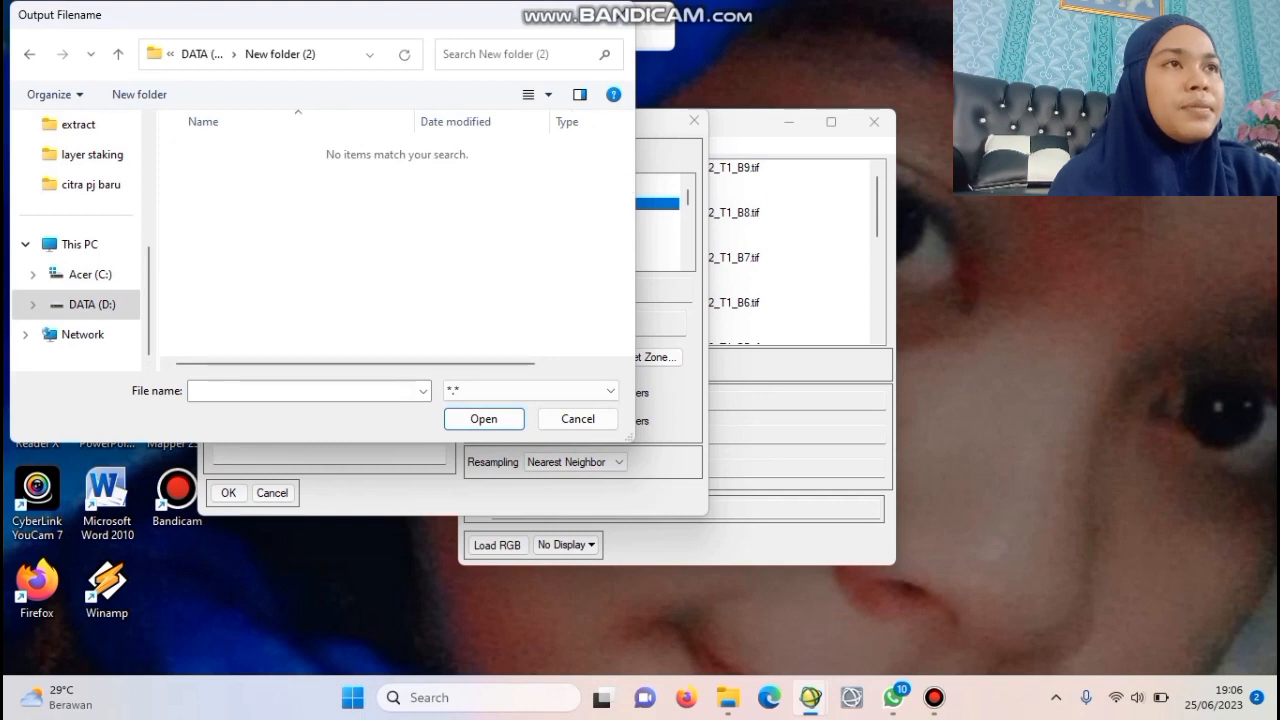
# Step: Set the output filename to Layar Stacking 2 in the new folder and run the layer stacking
pyautogui.click(195, 390)
pyautogui.write('Layar S')
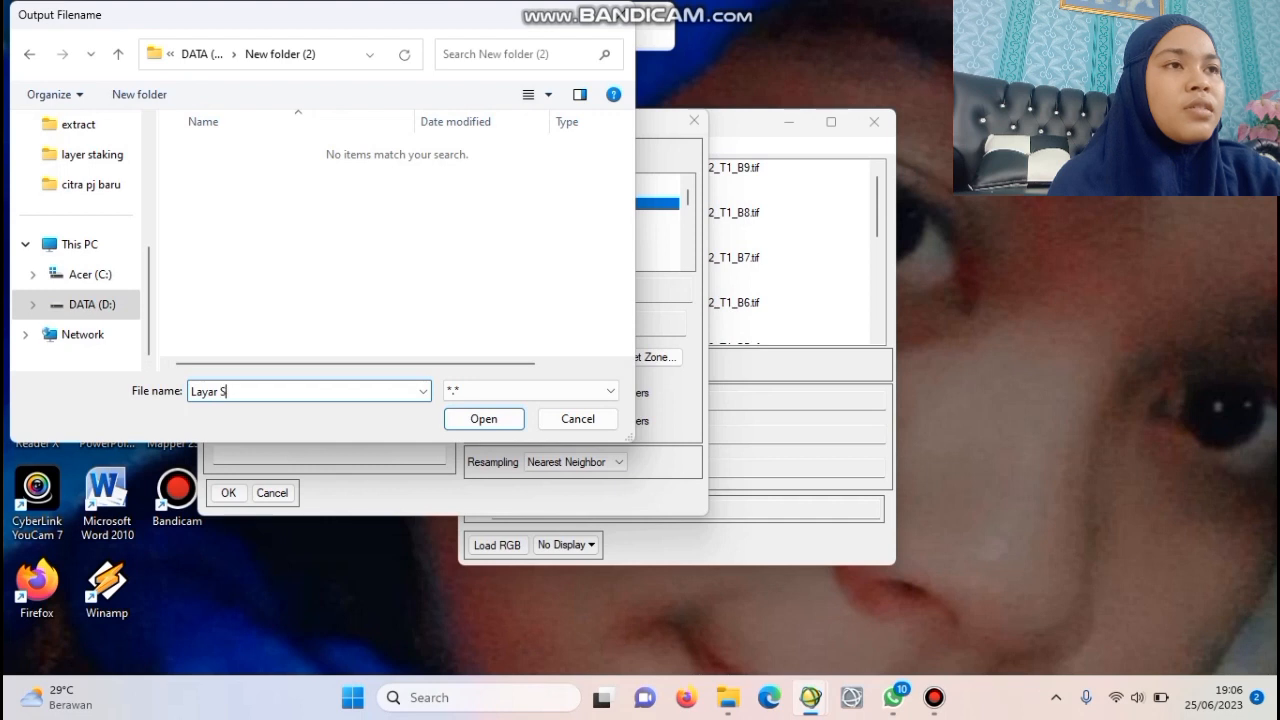
pyautogui.write('tacking')
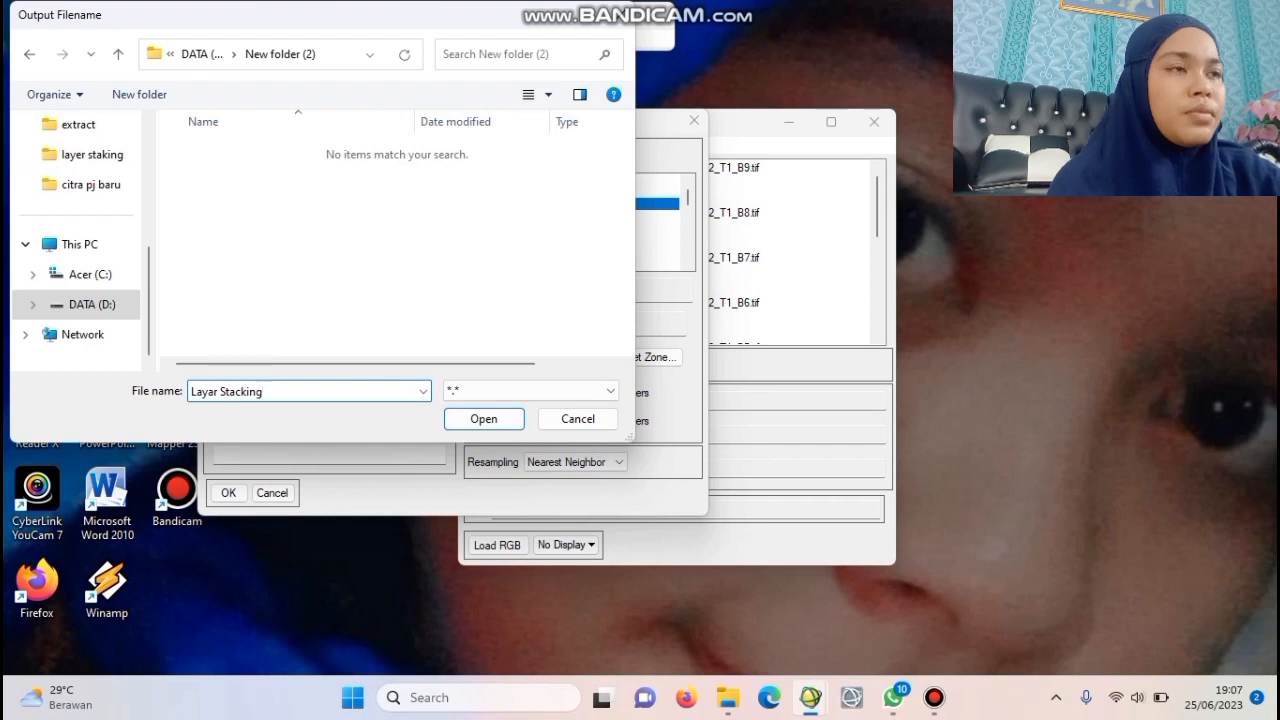
pyautogui.write(' 2')
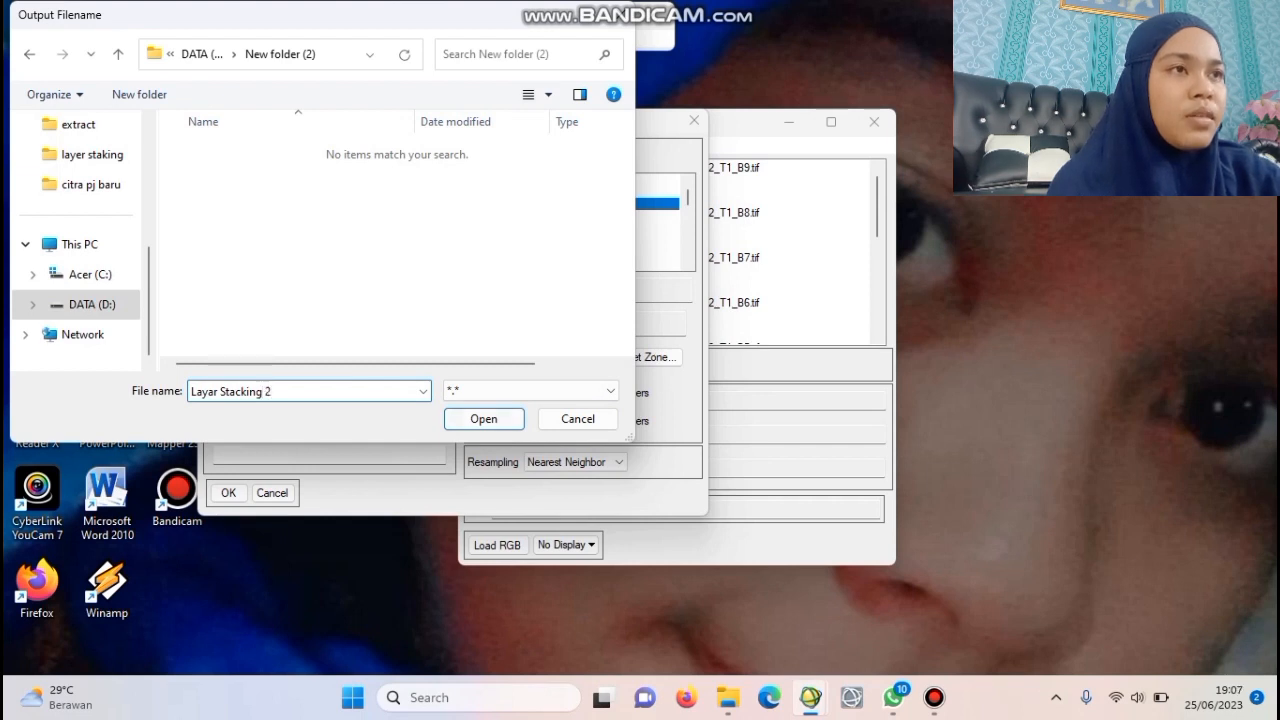
pyautogui.press('Return')
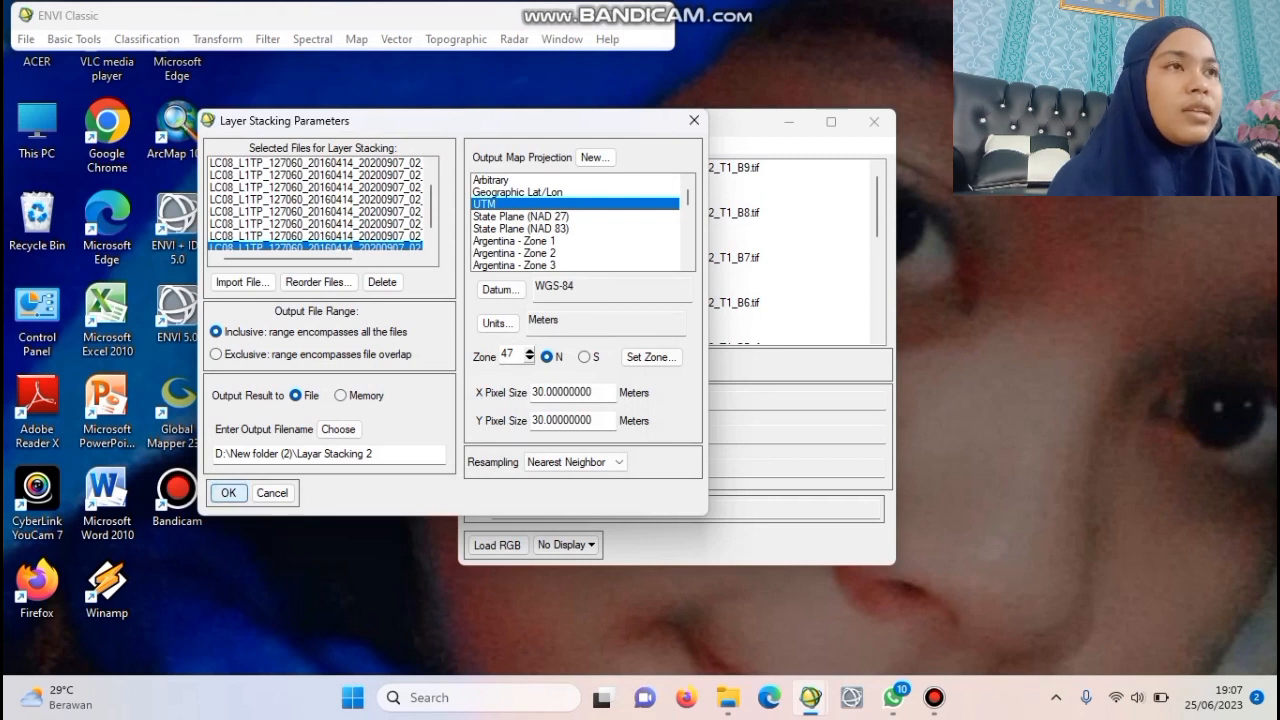
pyautogui.press('Return')
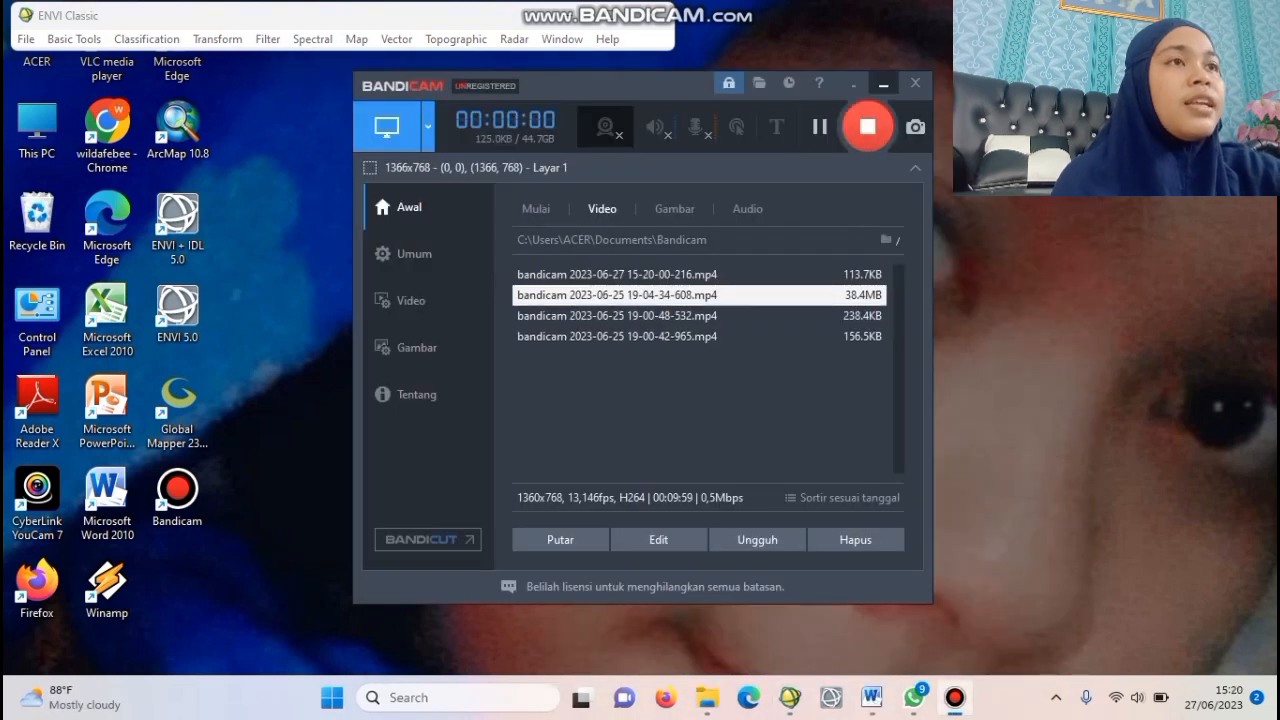
# Step: Open the stacked image file Layar Stacking 2 from New folder (2)
pyautogui.click(883, 83)
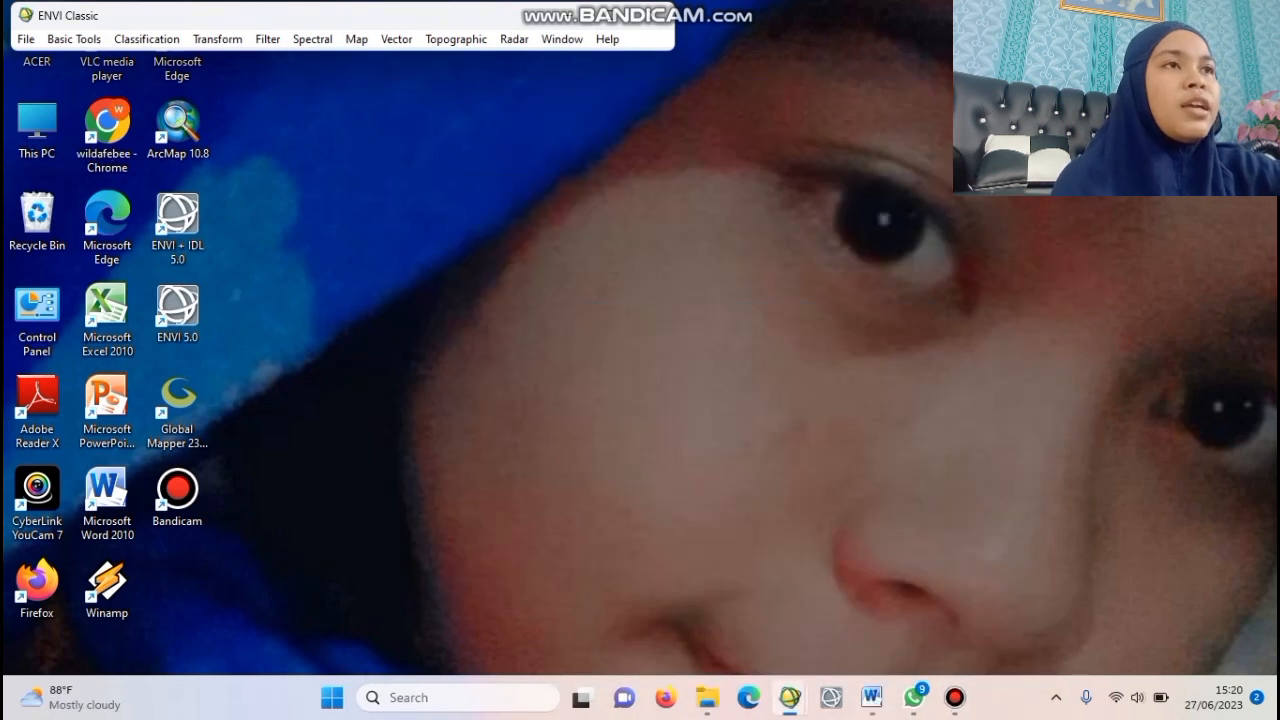
pyautogui.click(26, 39)
pyautogui.click(74, 39)
pyautogui.click(26, 39)
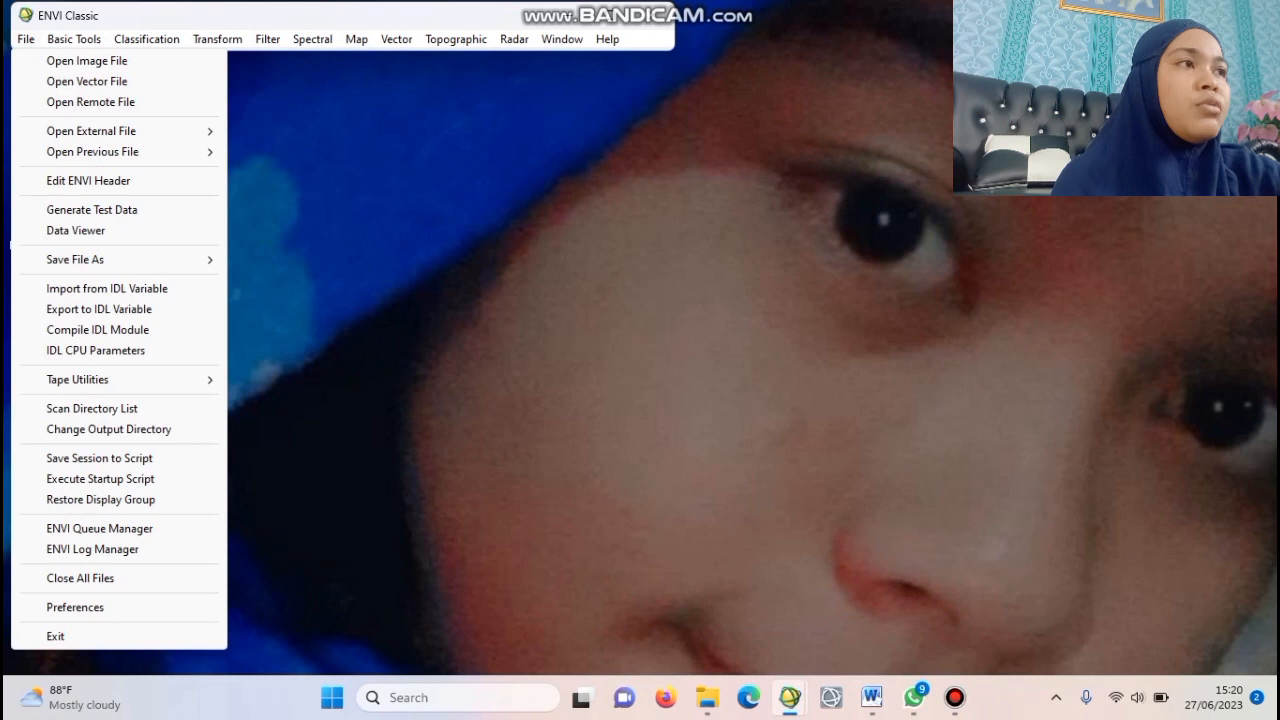
pyautogui.click(87, 61)
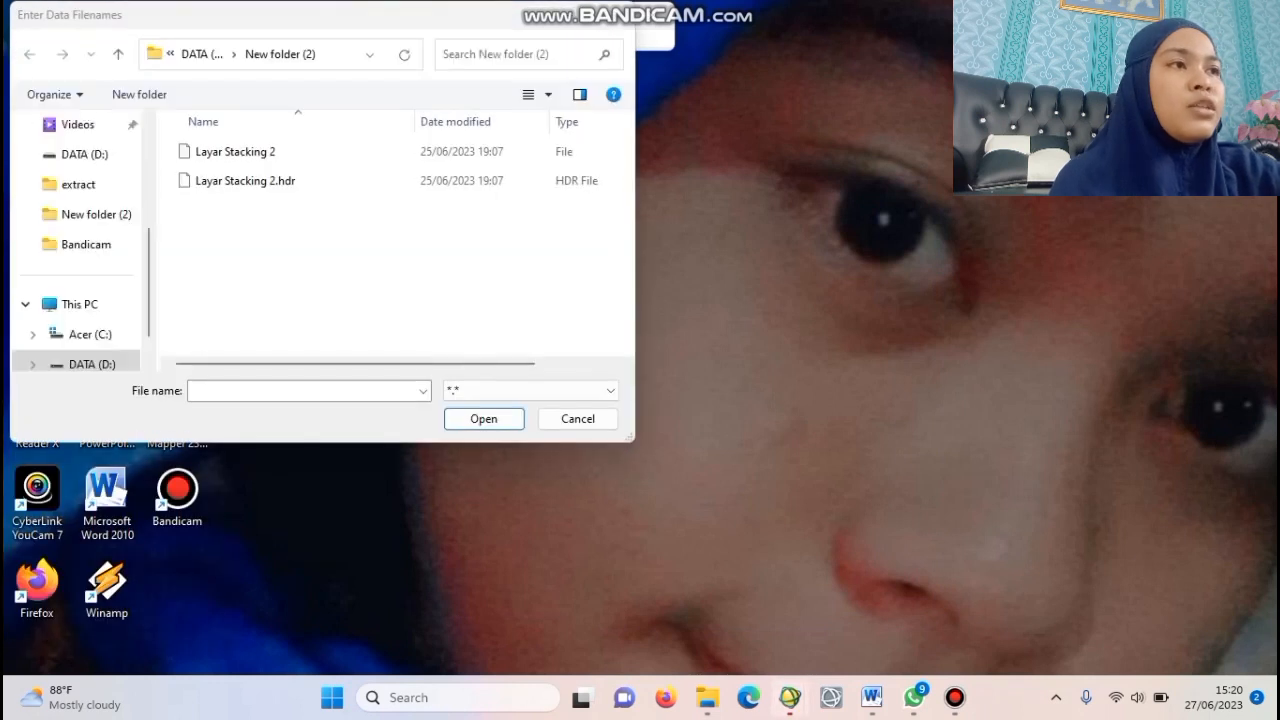
pyautogui.click(235, 151)
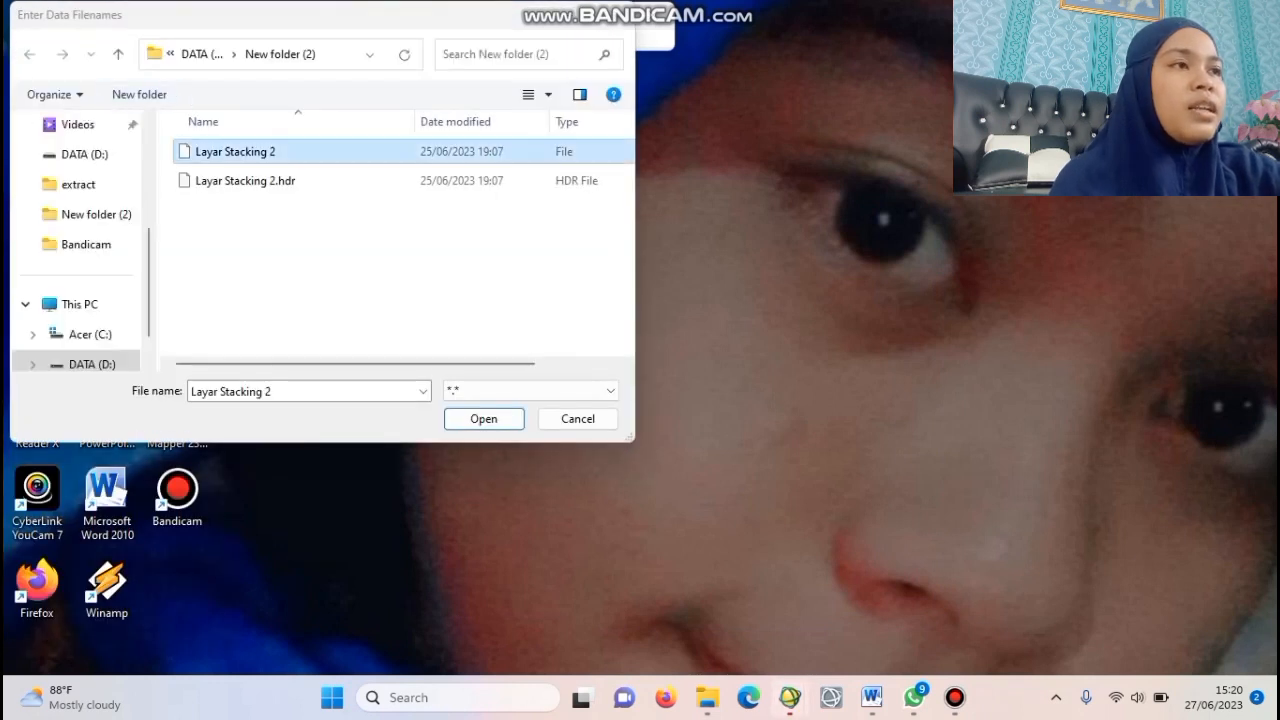
pyautogui.click(484, 418)
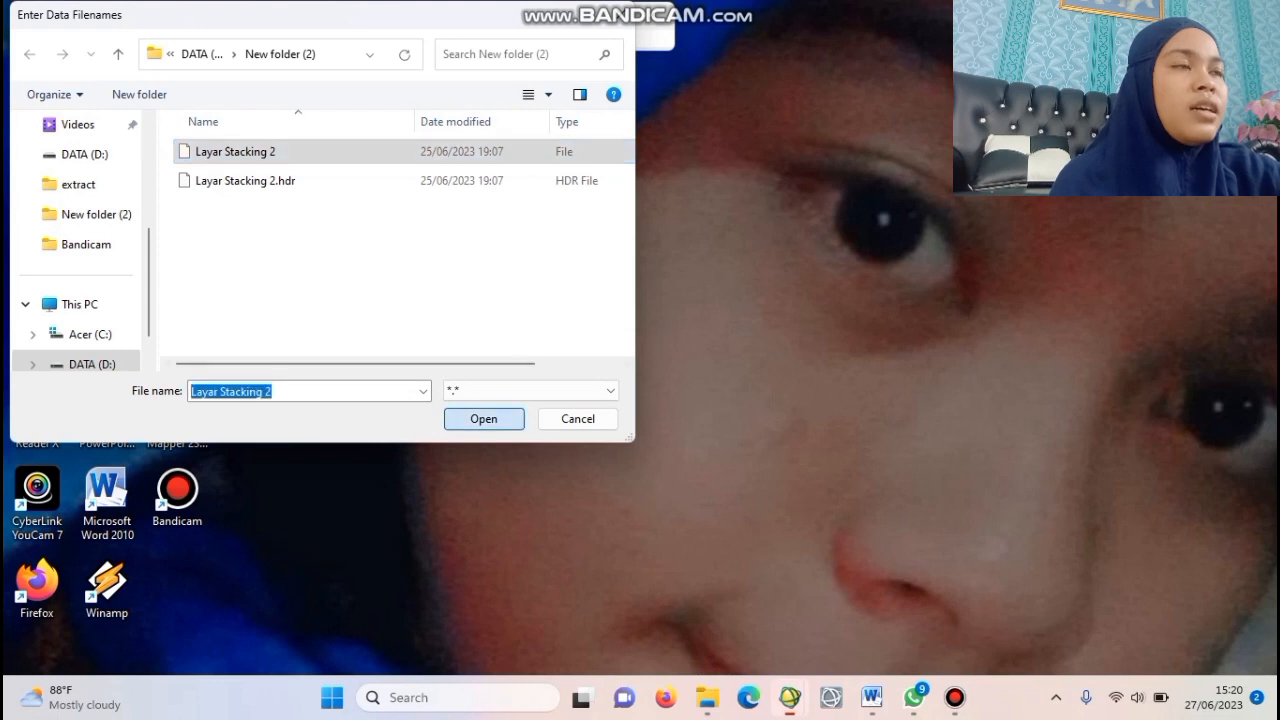
# Step: Consult the band combination table in WhatsApp, load the natural color RGB composite with B4, B3 and B2, and view other parts of the scene
pyautogui.click(552, 364)
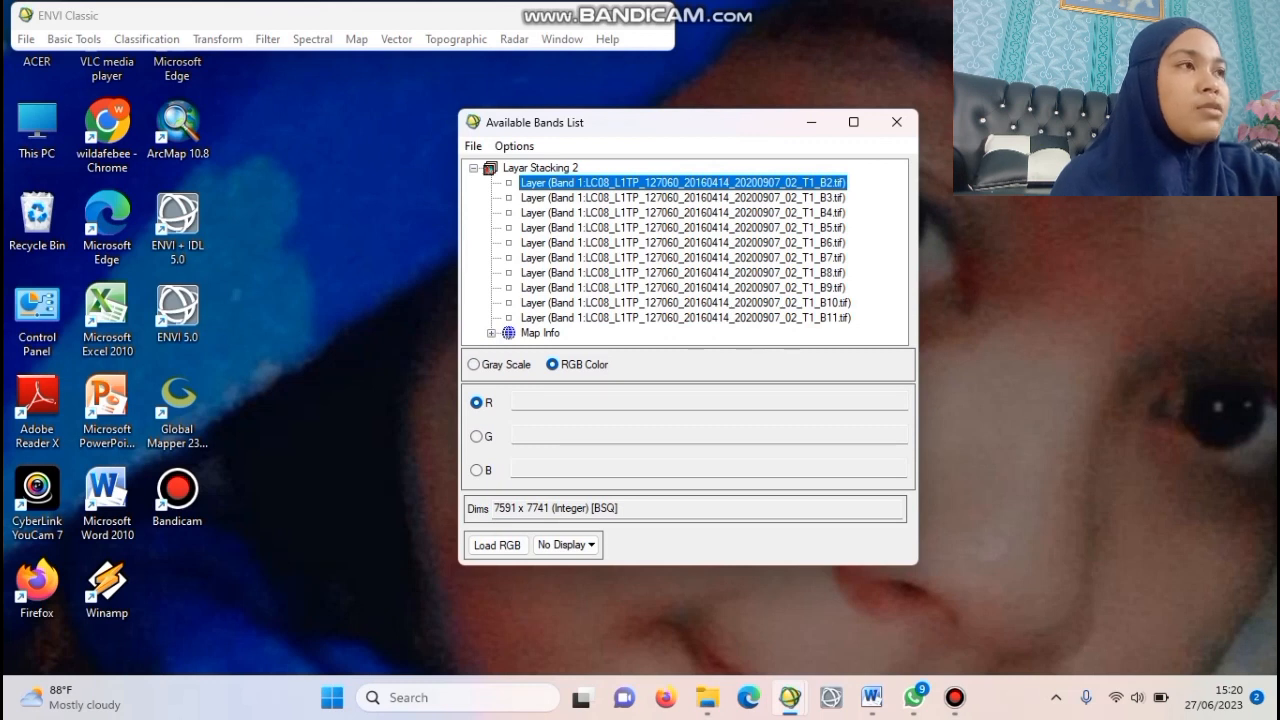
pyautogui.click(913, 697)
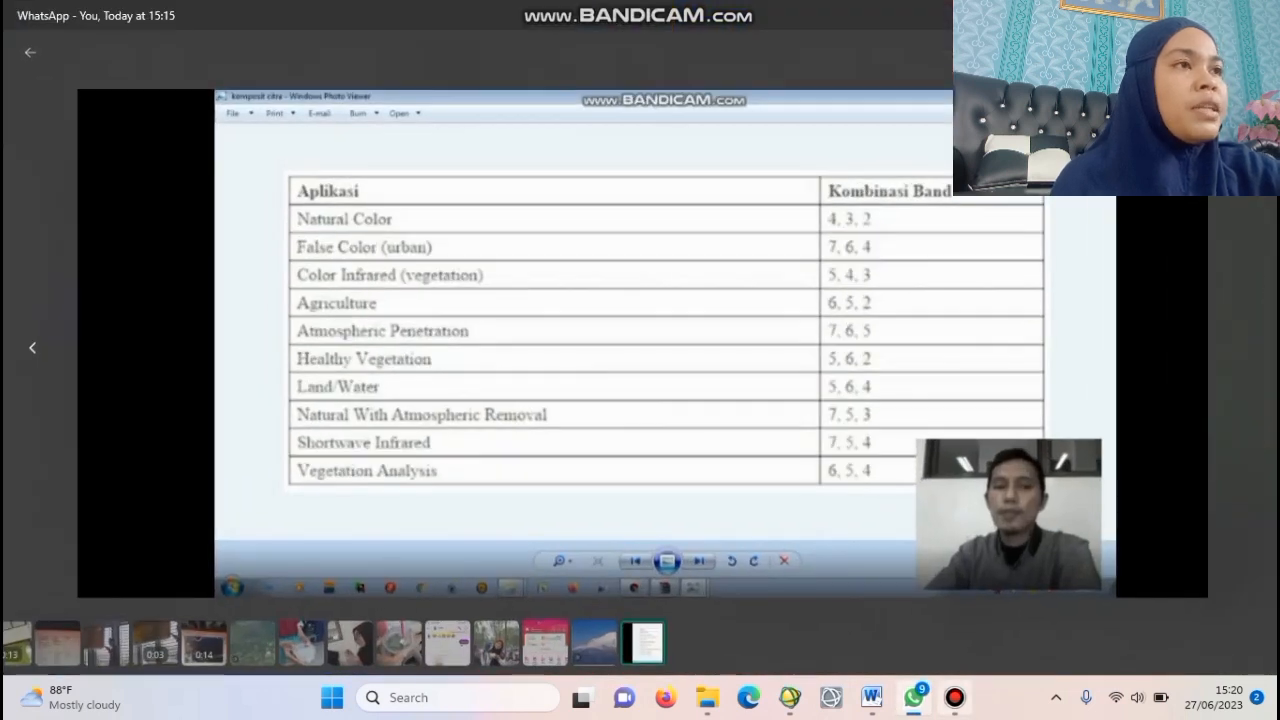
pyautogui.click(1226, 15)
pyautogui.click(1115, 157)
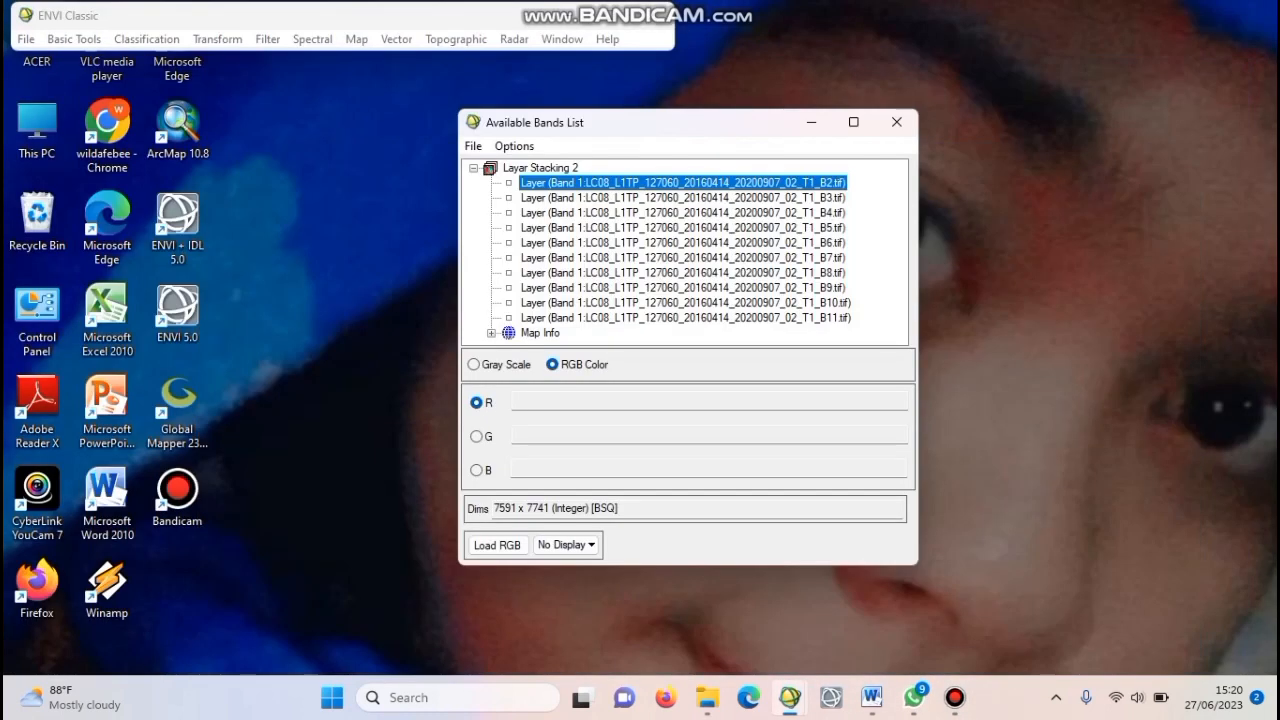
pyautogui.click(683, 212)
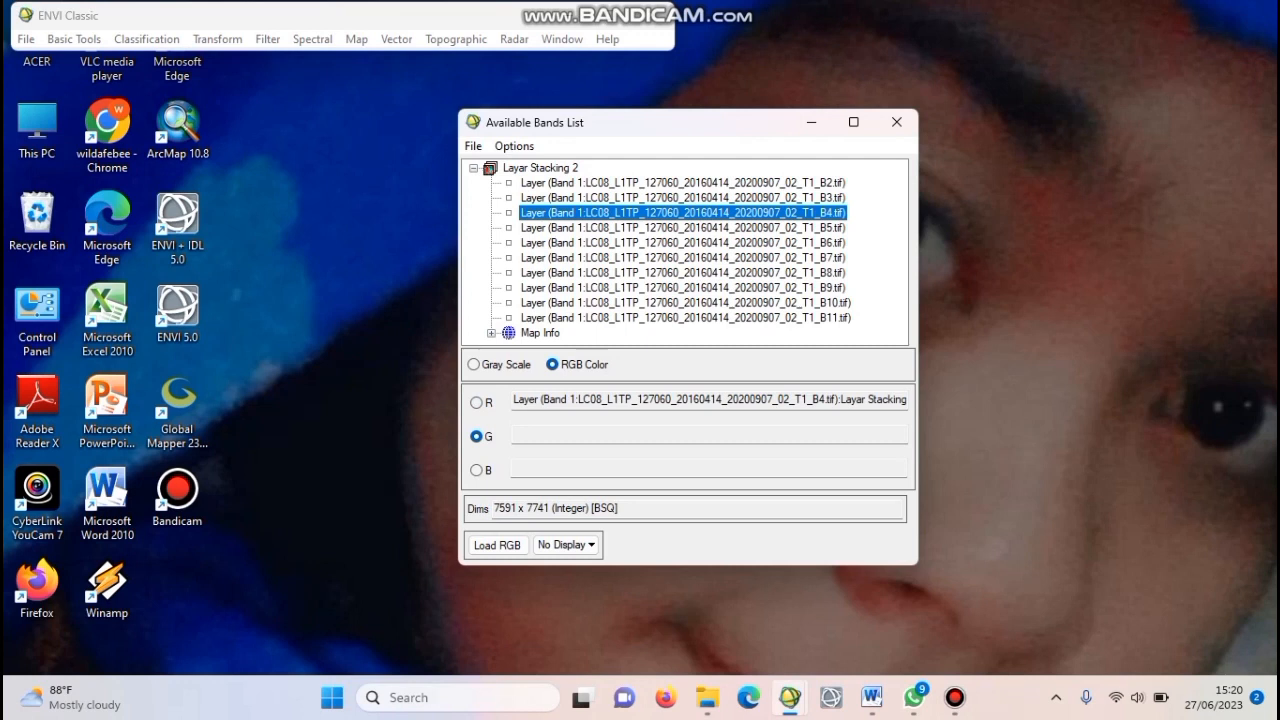
pyautogui.click(682, 198)
pyautogui.click(682, 183)
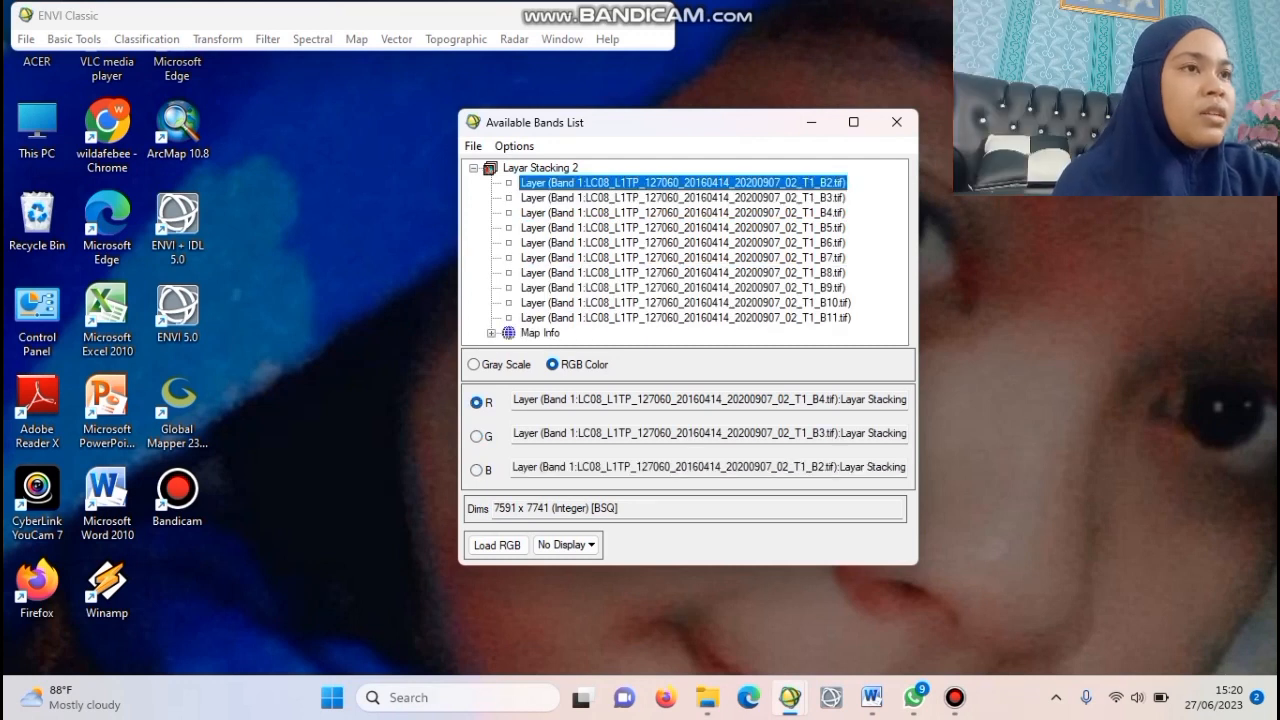
pyautogui.click(497, 545)
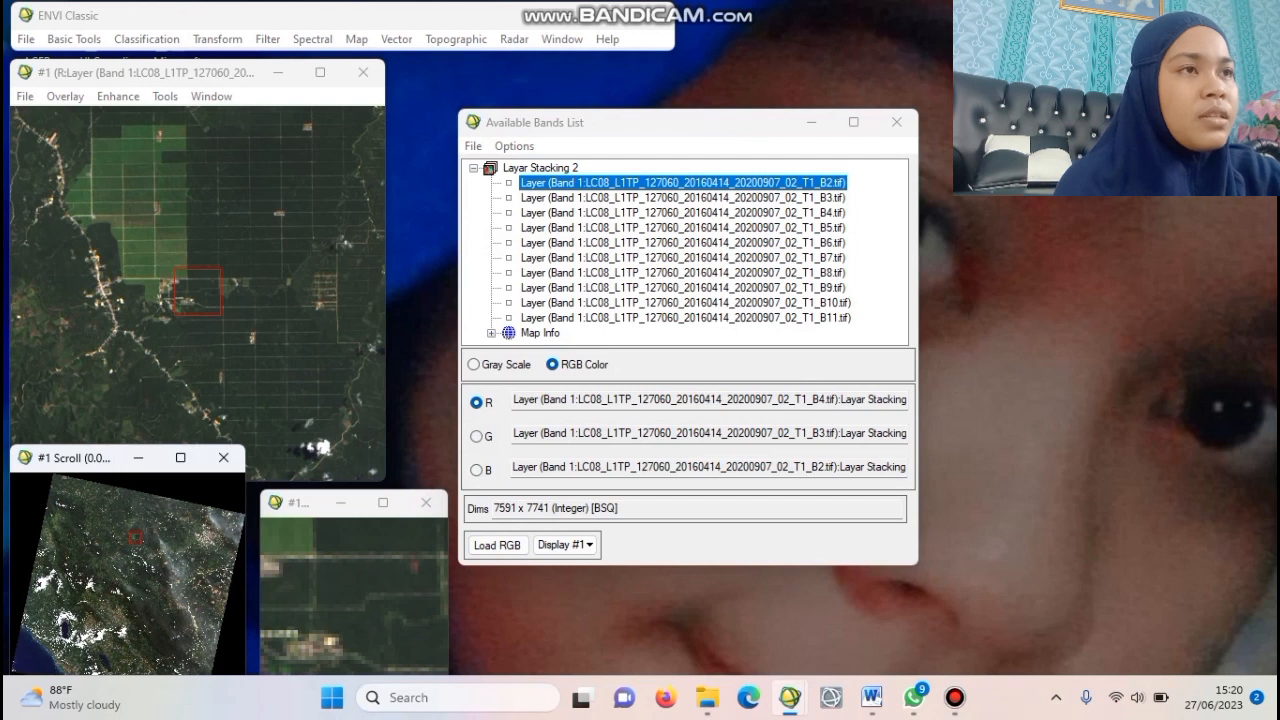
pyautogui.click(125, 583)
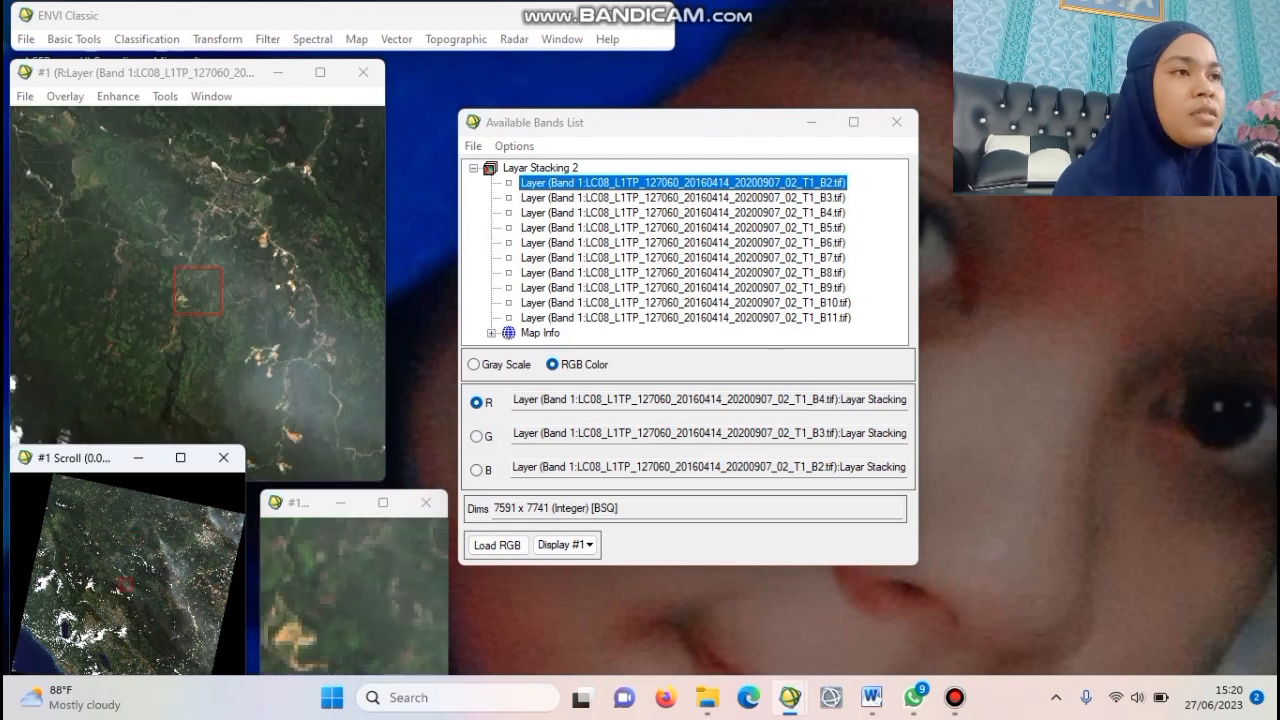
pyautogui.click(158, 568)
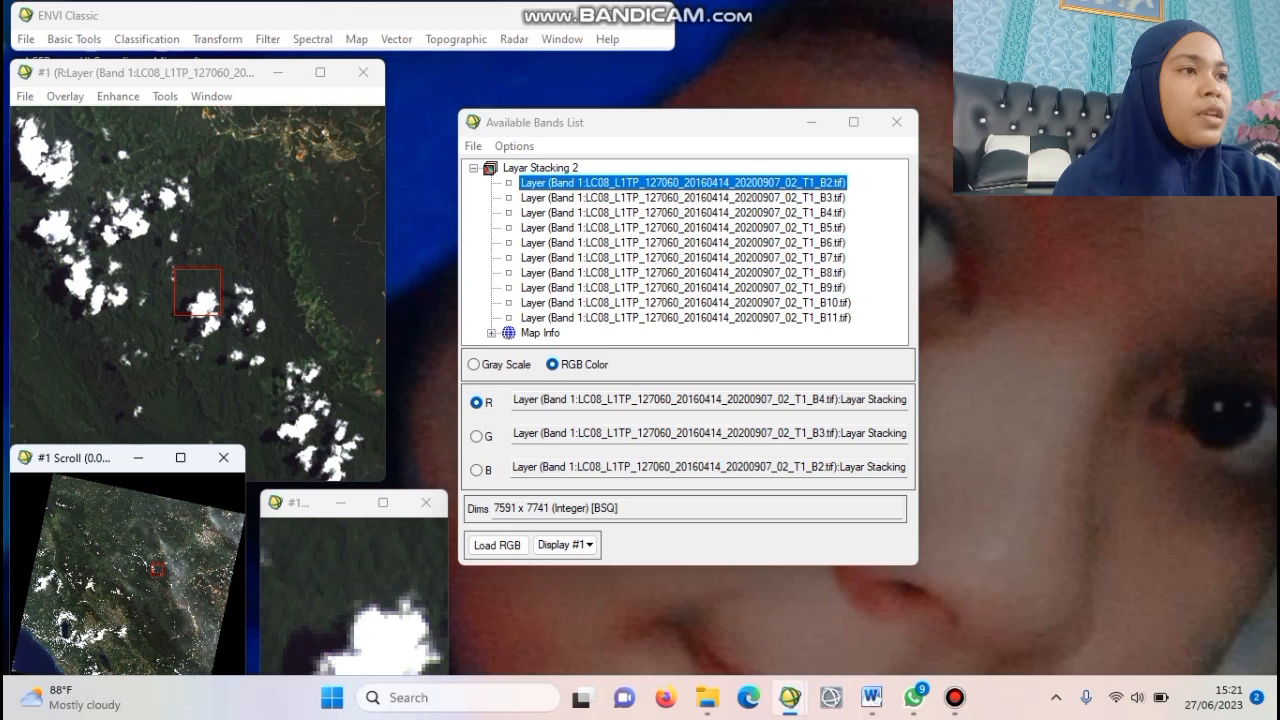
# Step: Load the color infrared (vegetation) composite with B5, B4 and B3 as RGB in a new display and place its image window beside the first
pyautogui.click(565, 544)
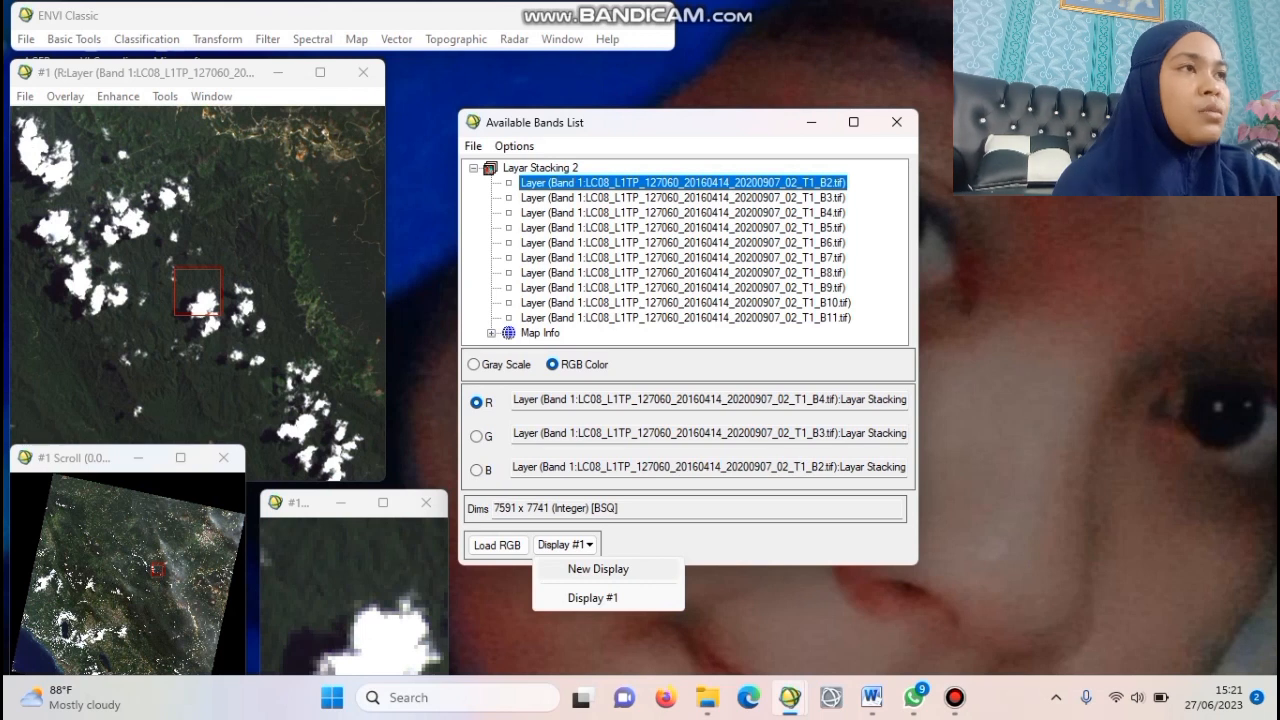
pyautogui.click(598, 568)
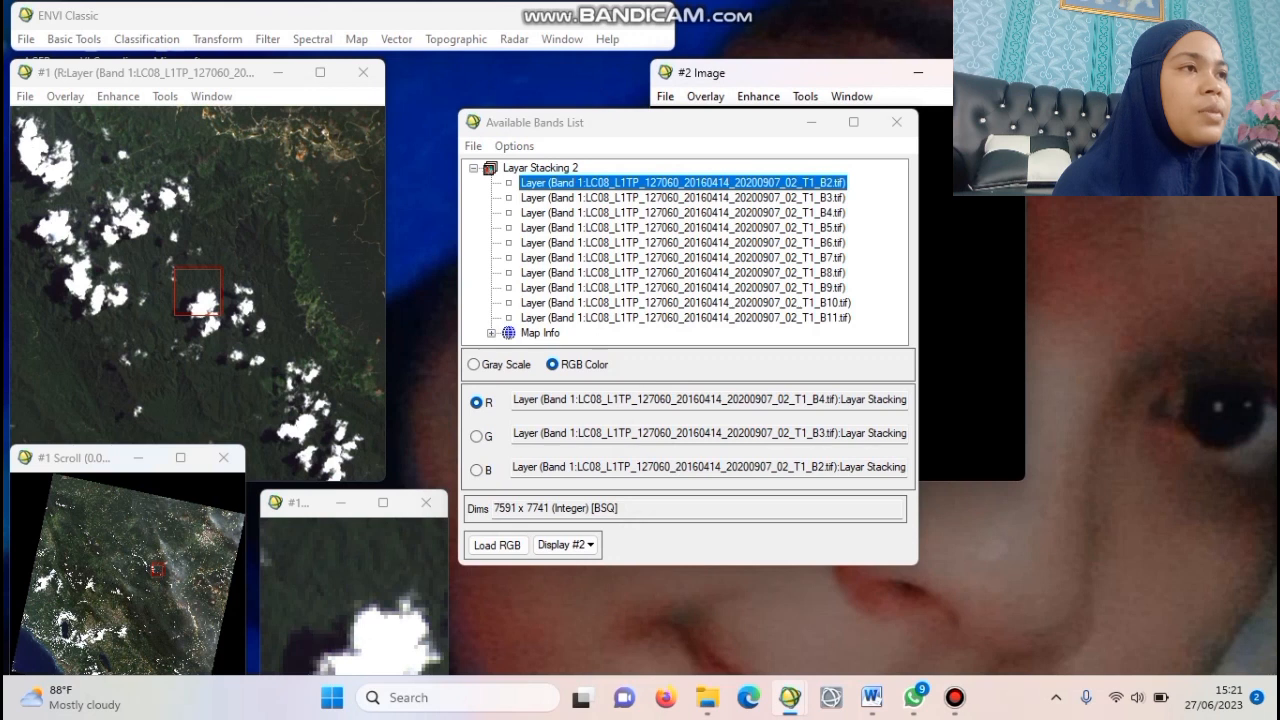
pyautogui.click(913, 697)
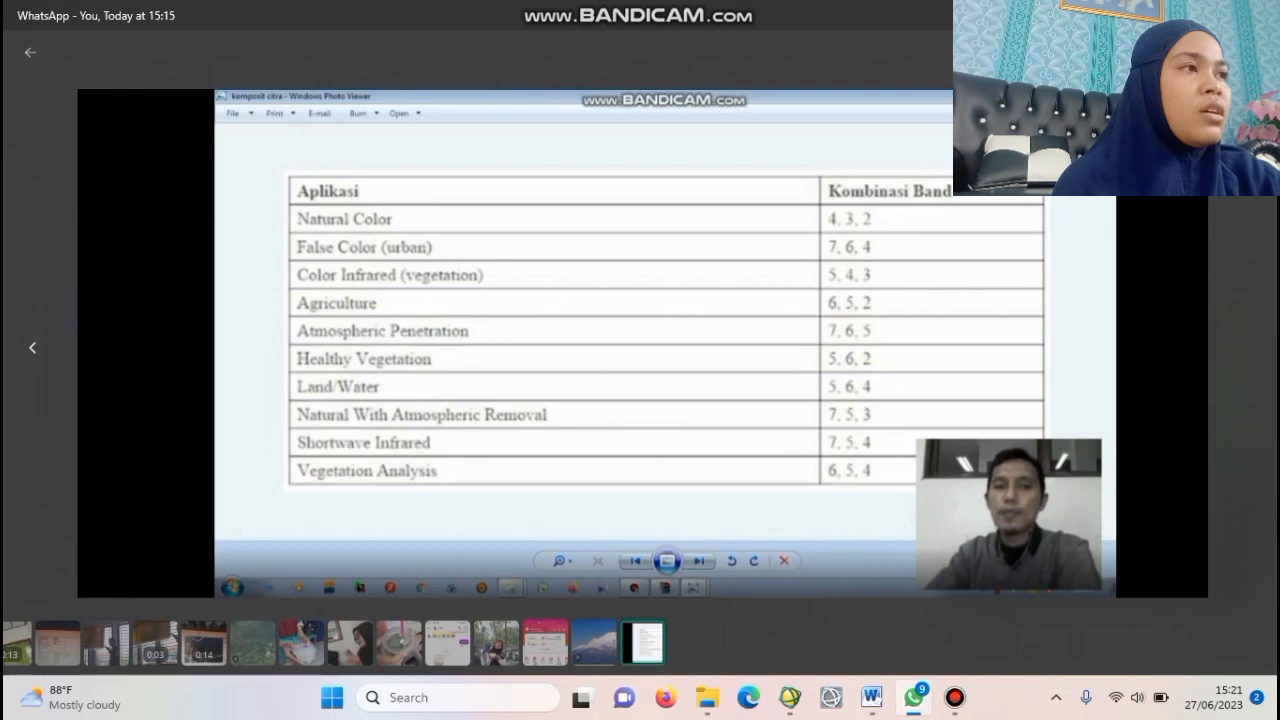
pyautogui.click(790, 697)
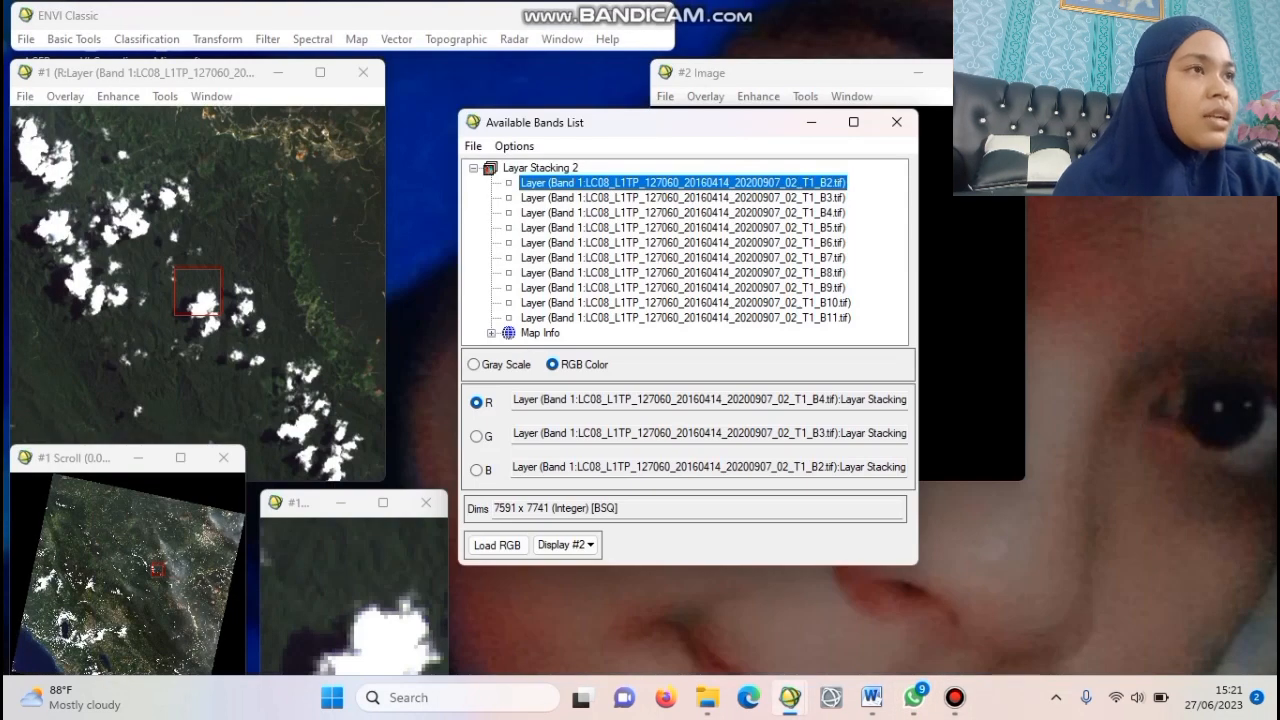
pyautogui.click(683, 227)
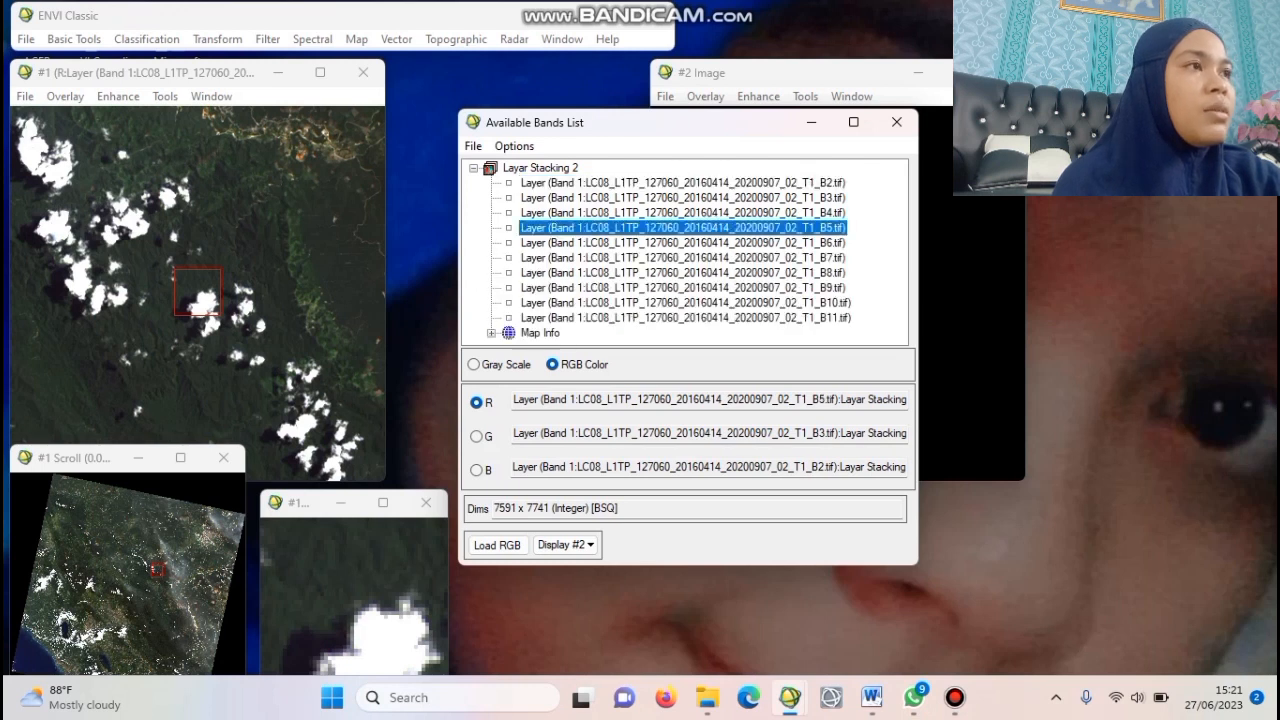
pyautogui.click(683, 212)
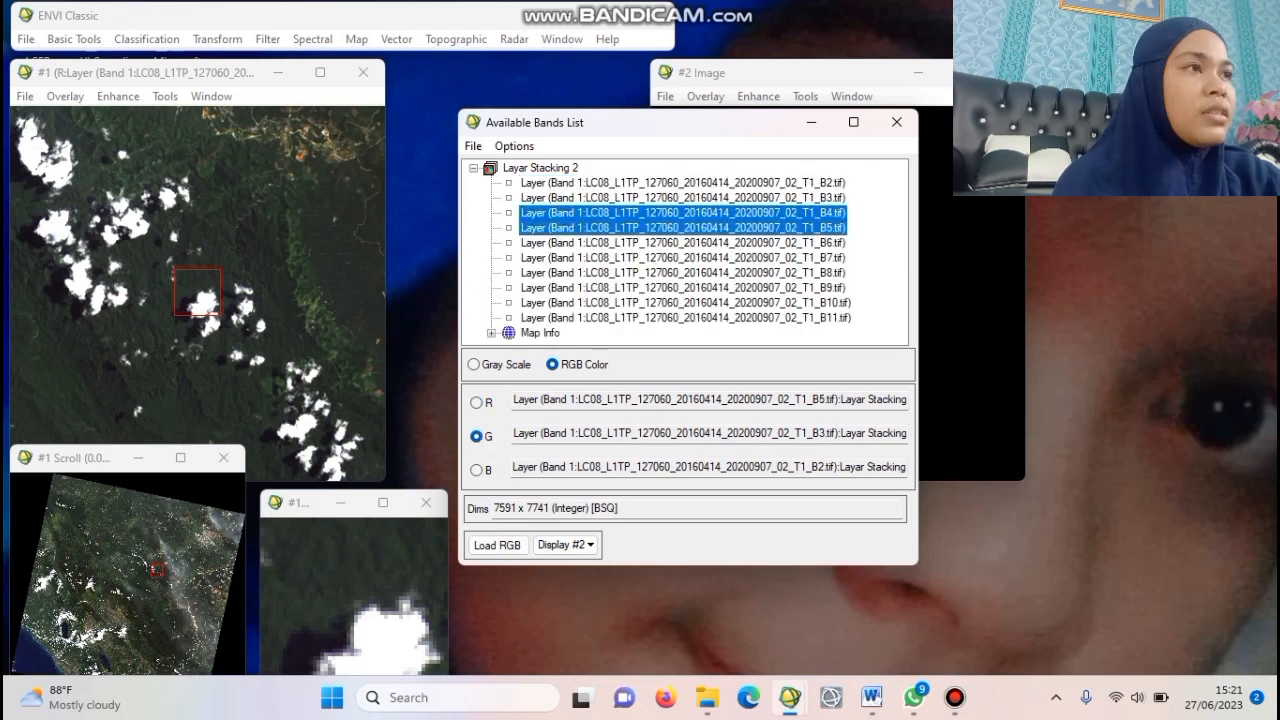
pyautogui.click(683, 197)
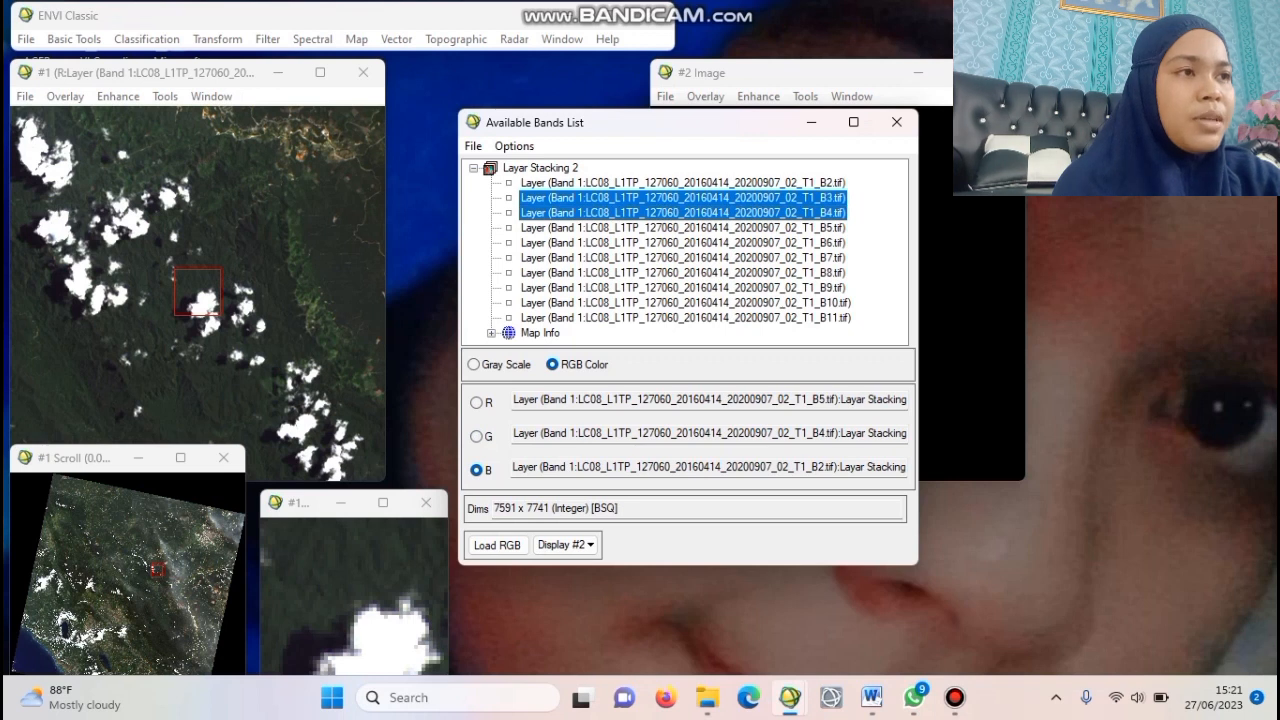
pyautogui.click(497, 545)
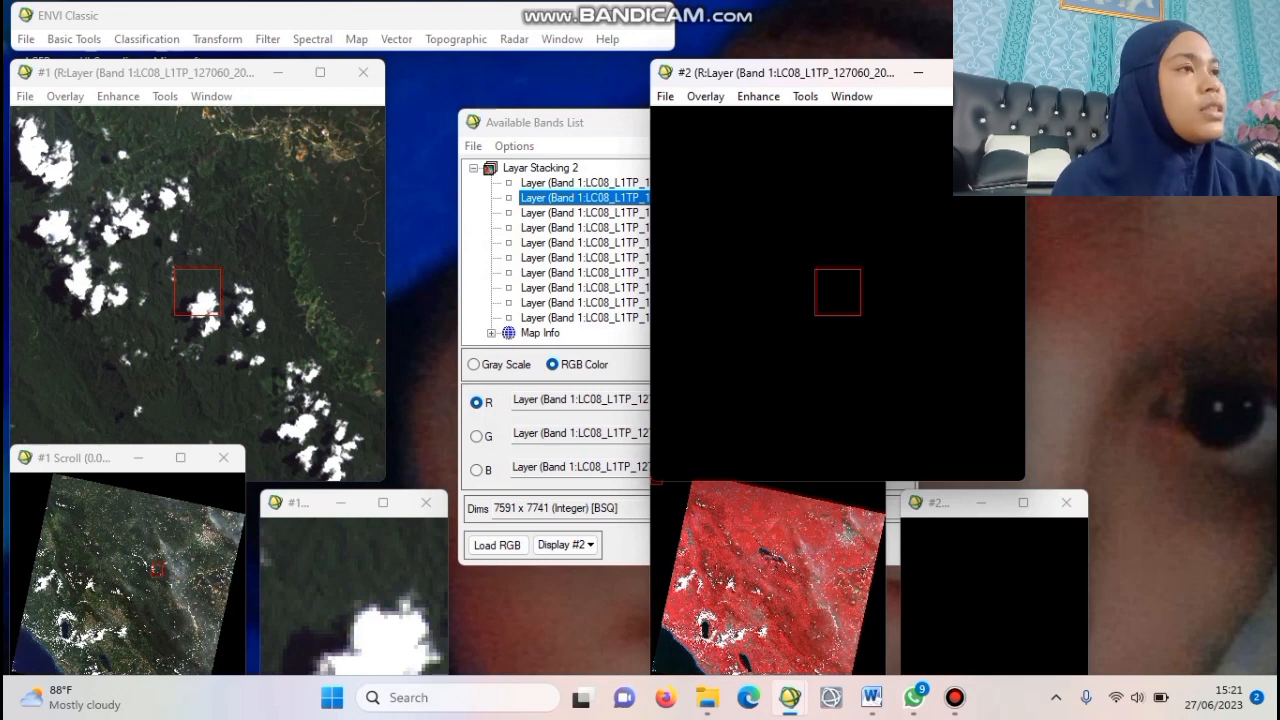
pyautogui.moveTo(830, 72); pyautogui.dragTo(1060, 59)
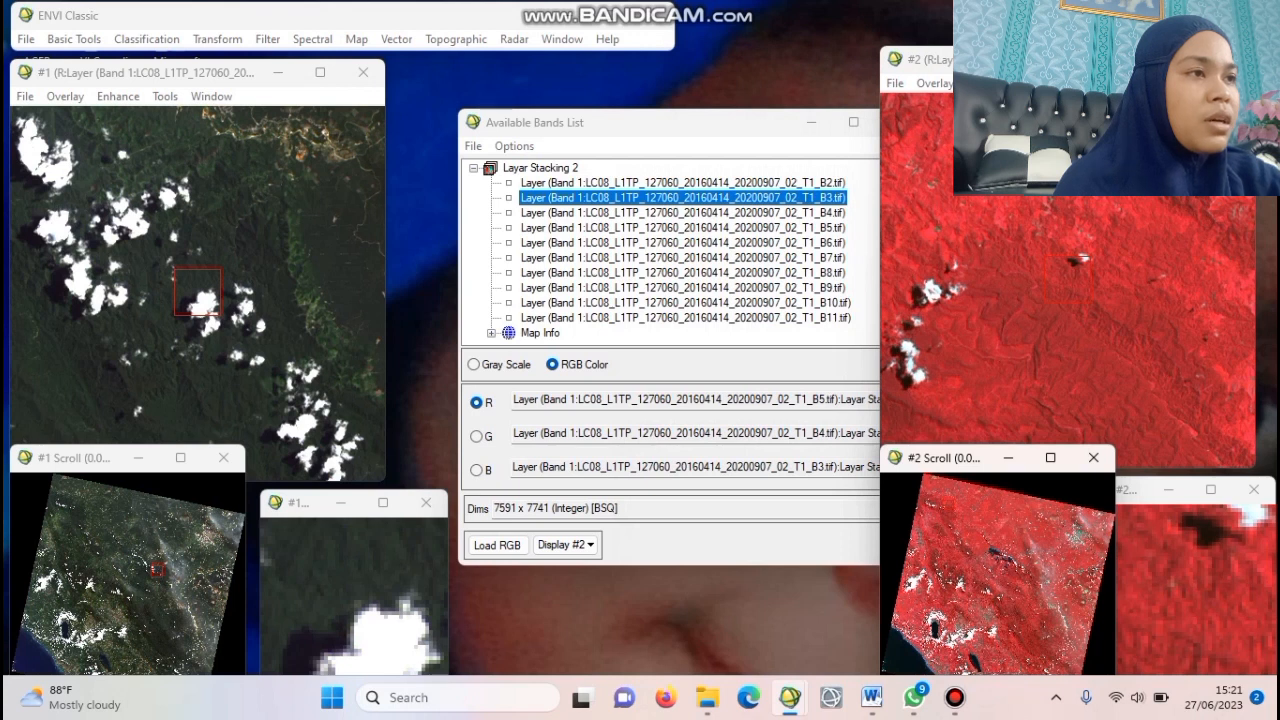
# Step: Load the vegetation analysis composite with B6, B5 and B4 as RGB in a third display, checking the WhatsApp band combination table
pyautogui.click(565, 545)
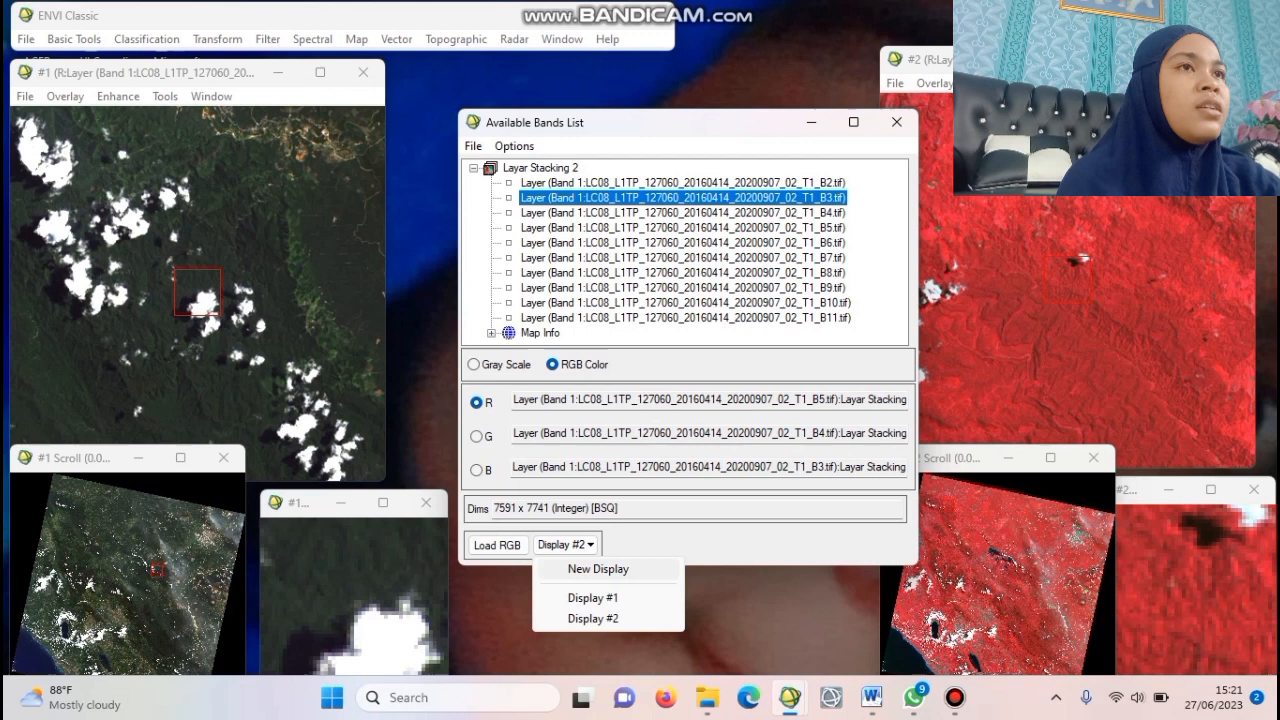
pyautogui.click(598, 568)
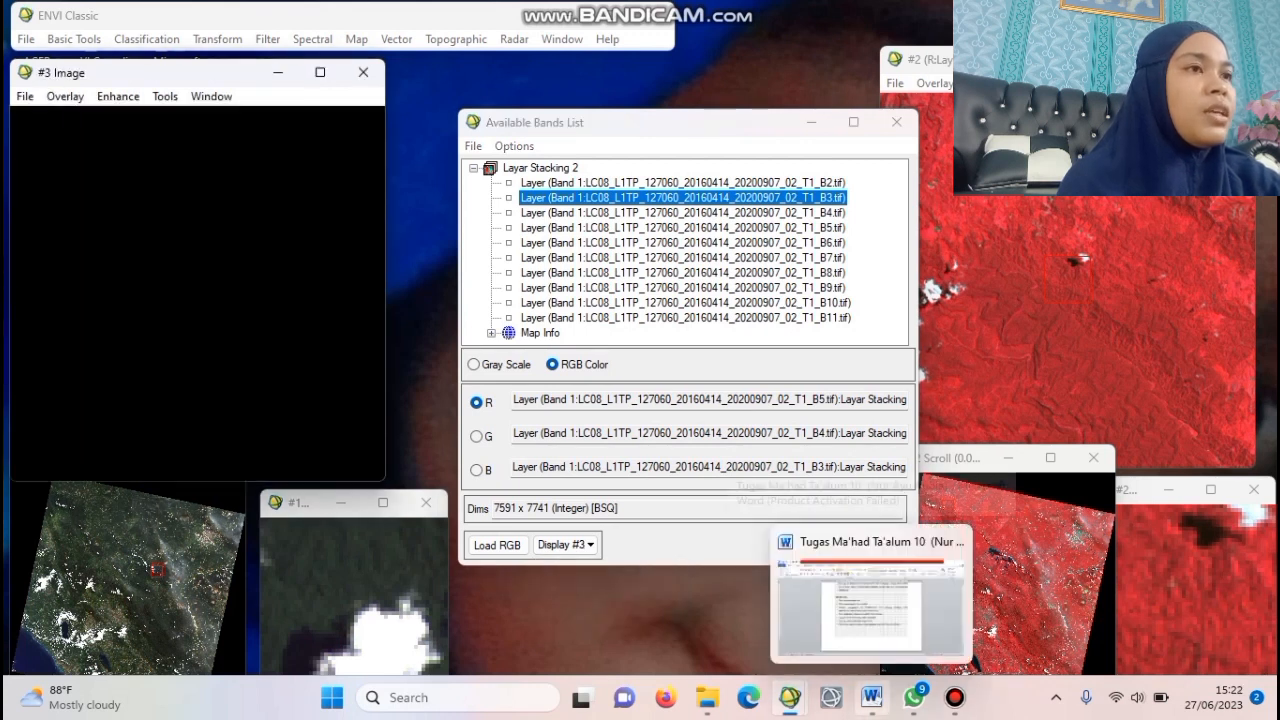
pyautogui.click(913, 697)
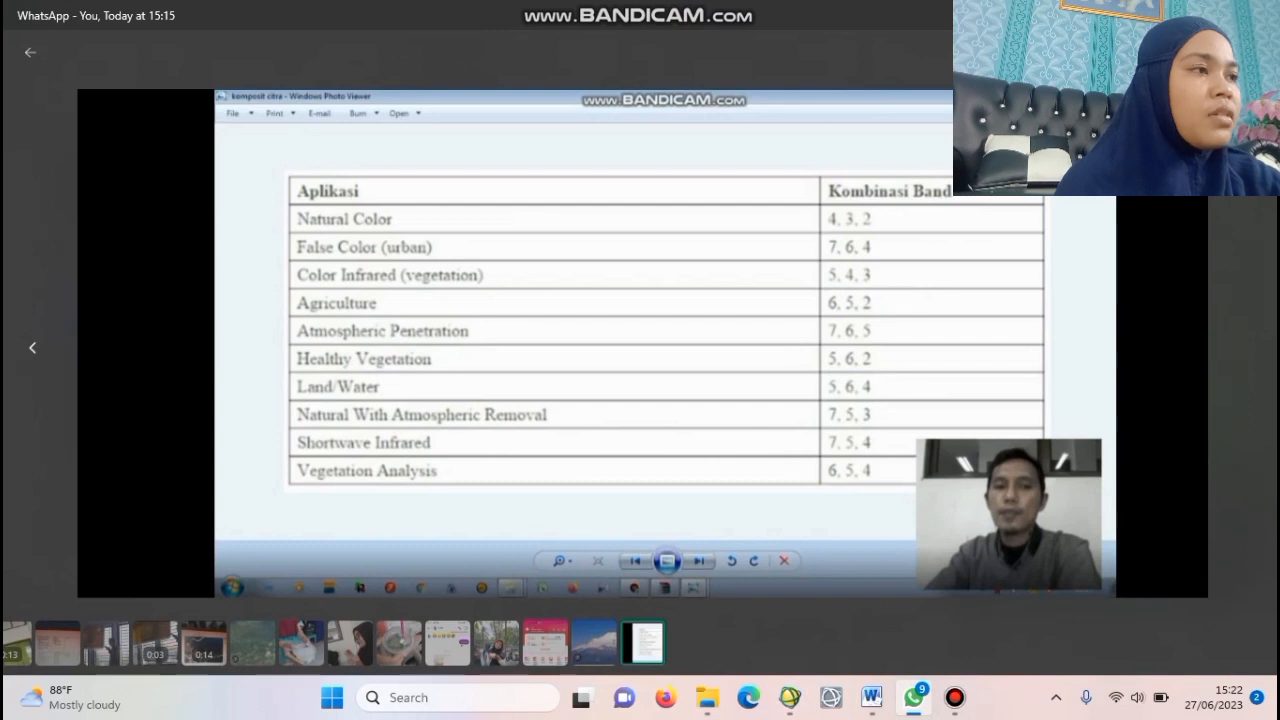
pyautogui.click(913, 697)
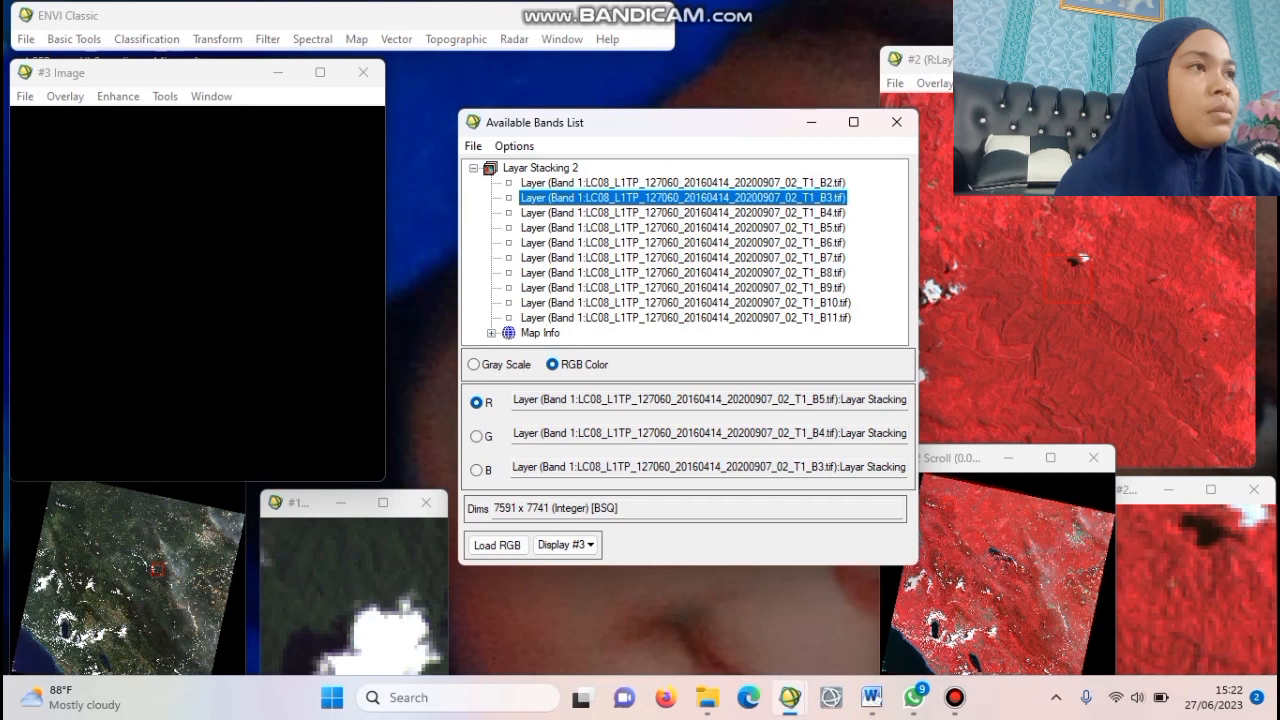
pyautogui.click(683, 242)
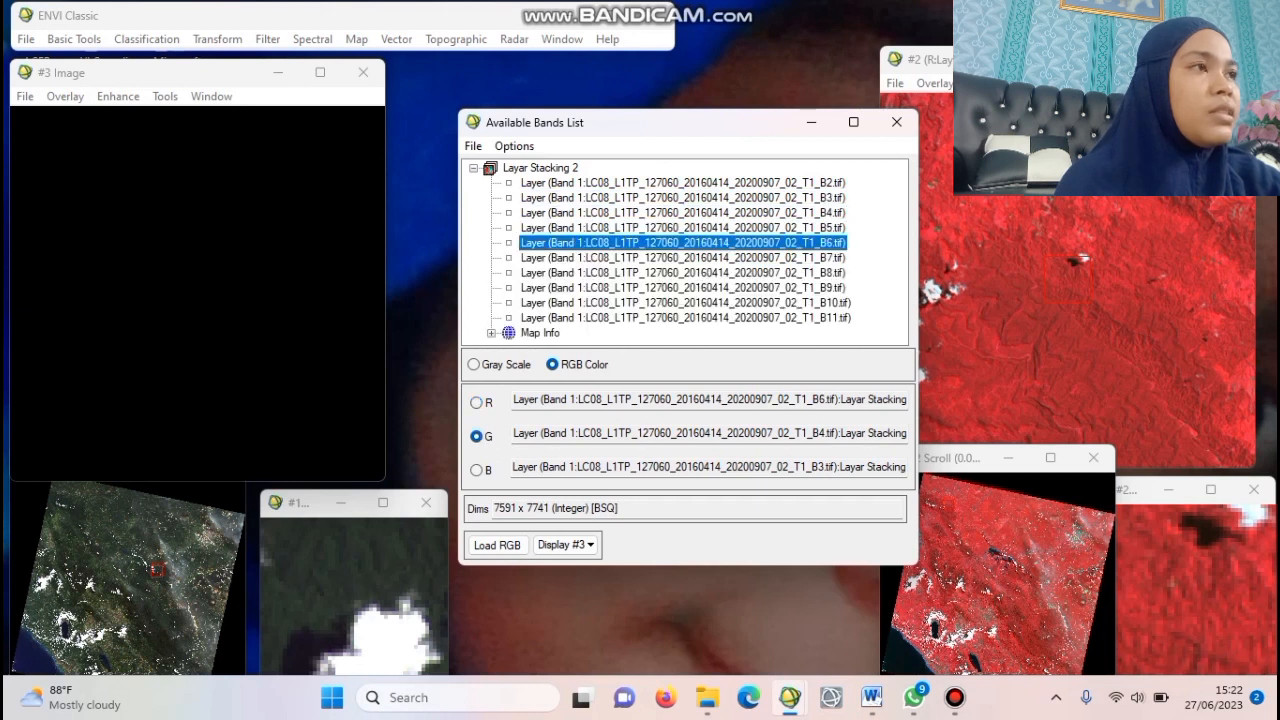
pyautogui.click(683, 227)
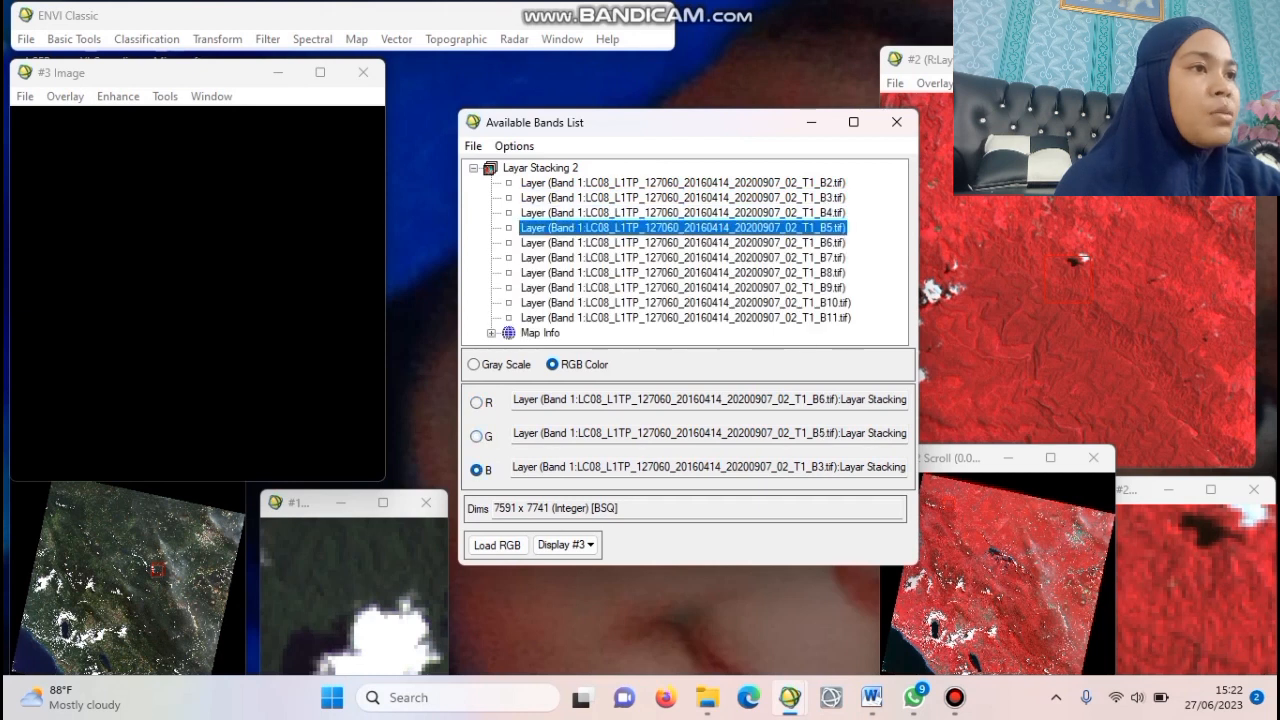
pyautogui.click(683, 212)
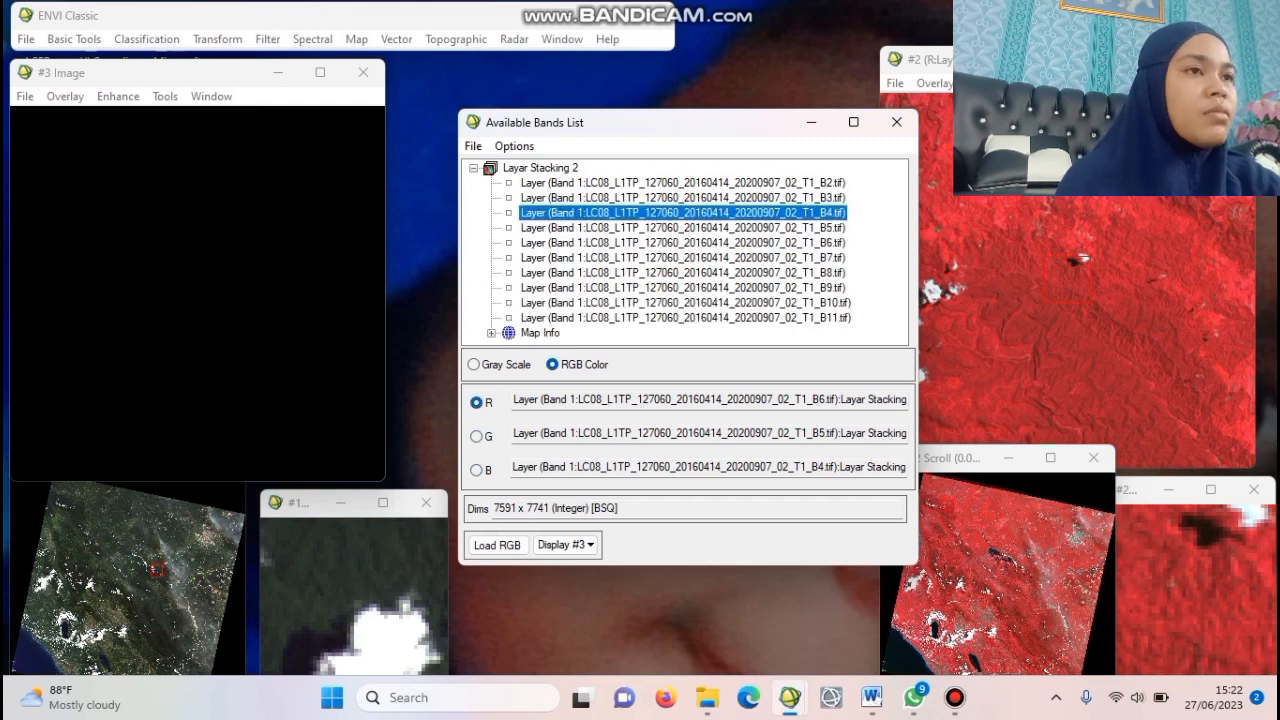
pyautogui.click(497, 545)
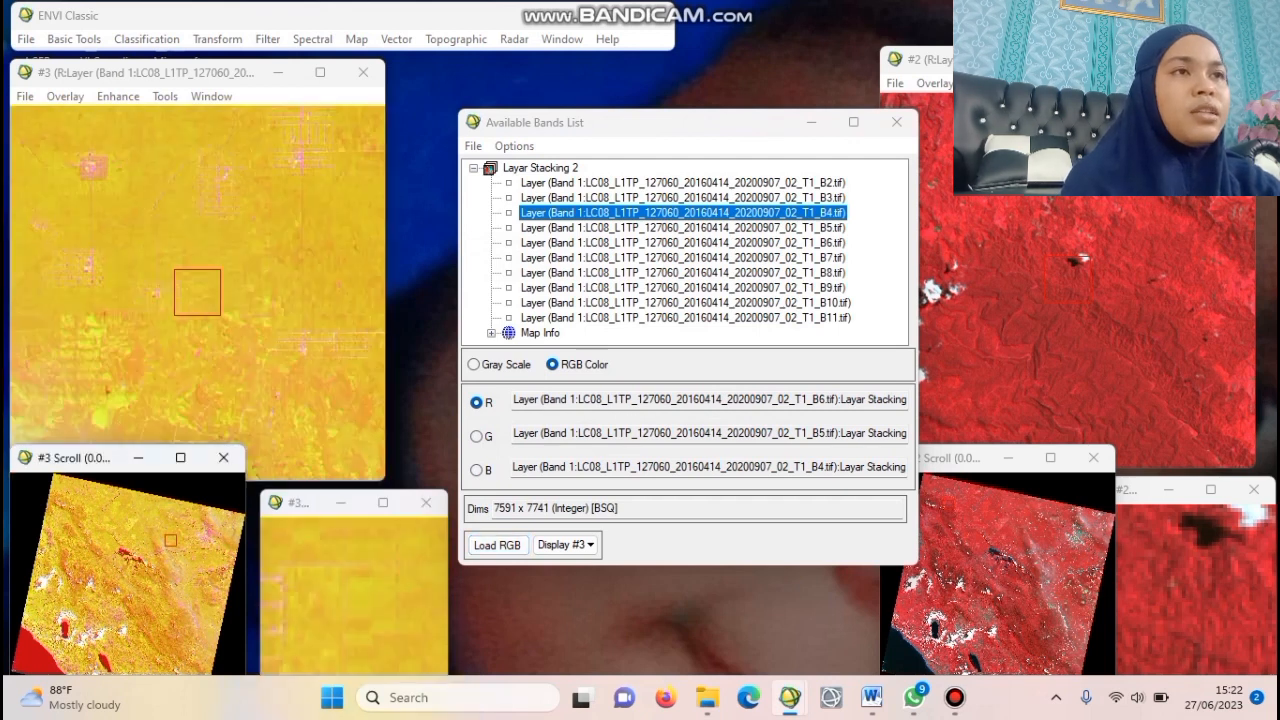
# Step: Place the third display's image window between the first and second displays so the three composites can be compared
pyautogui.moveTo(223, 83); pyautogui.dragTo(671, 283)
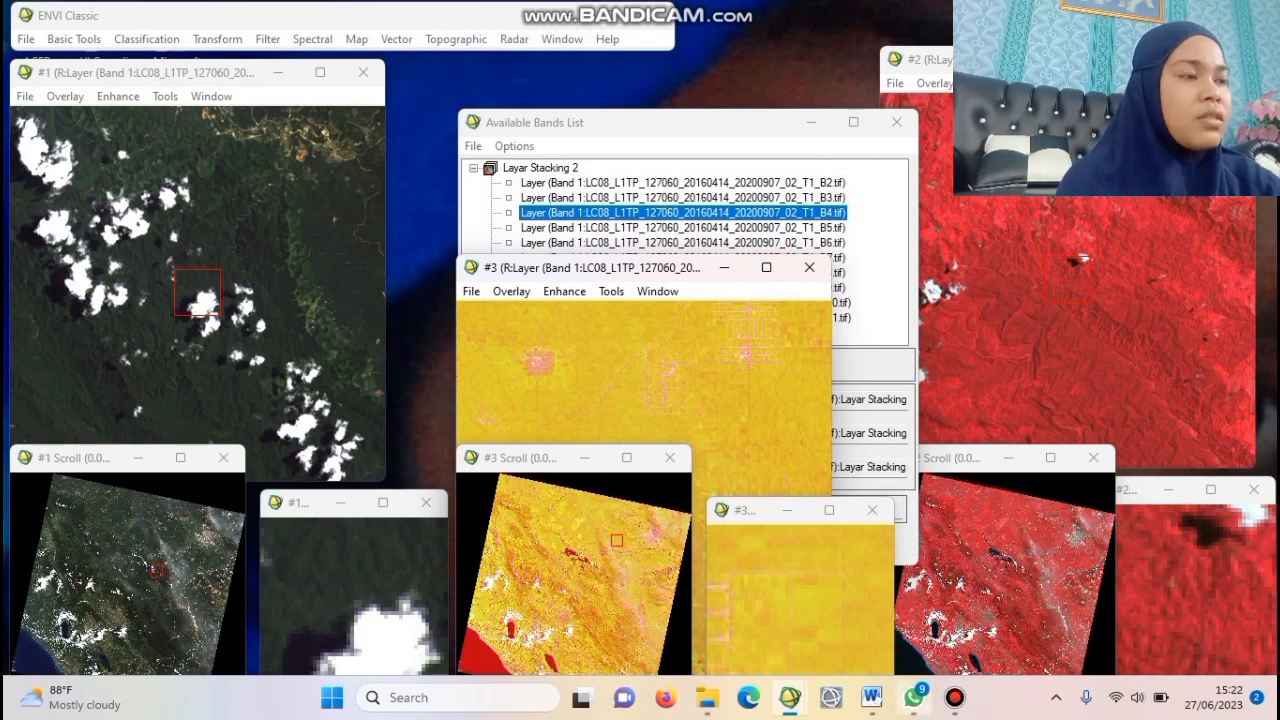
pyautogui.moveTo(913, 698)
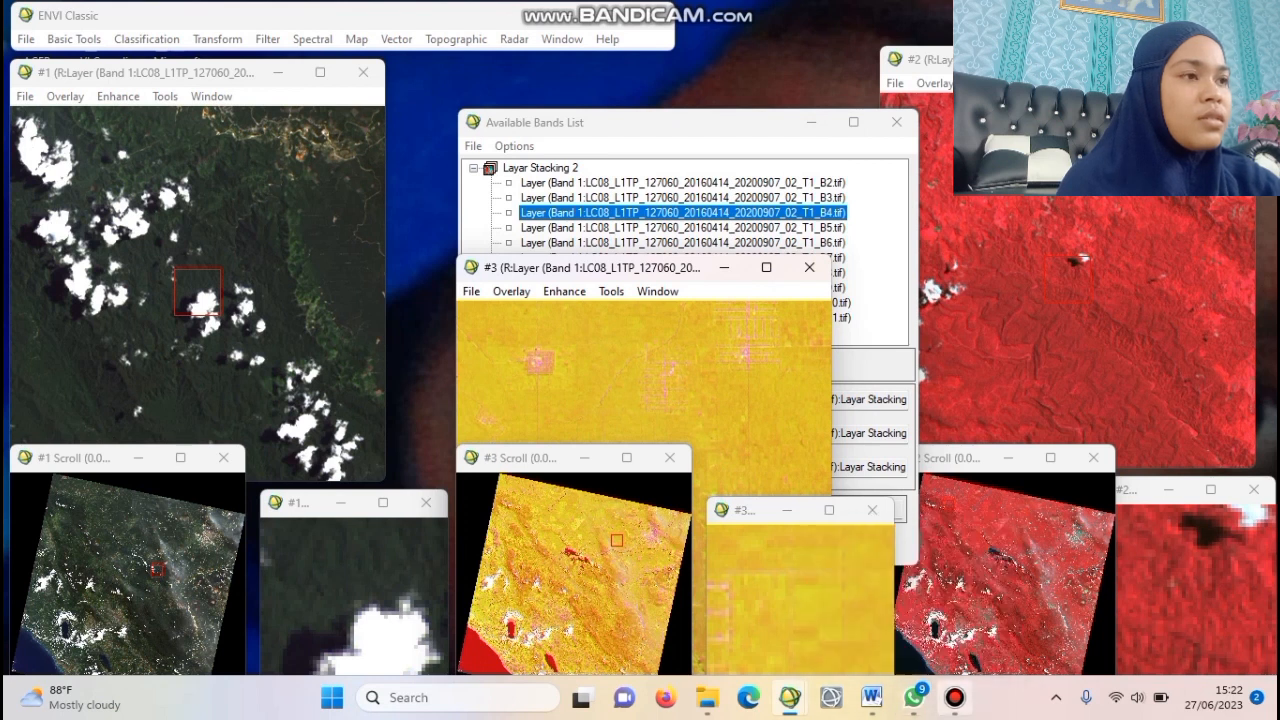
pyautogui.click(955, 697)
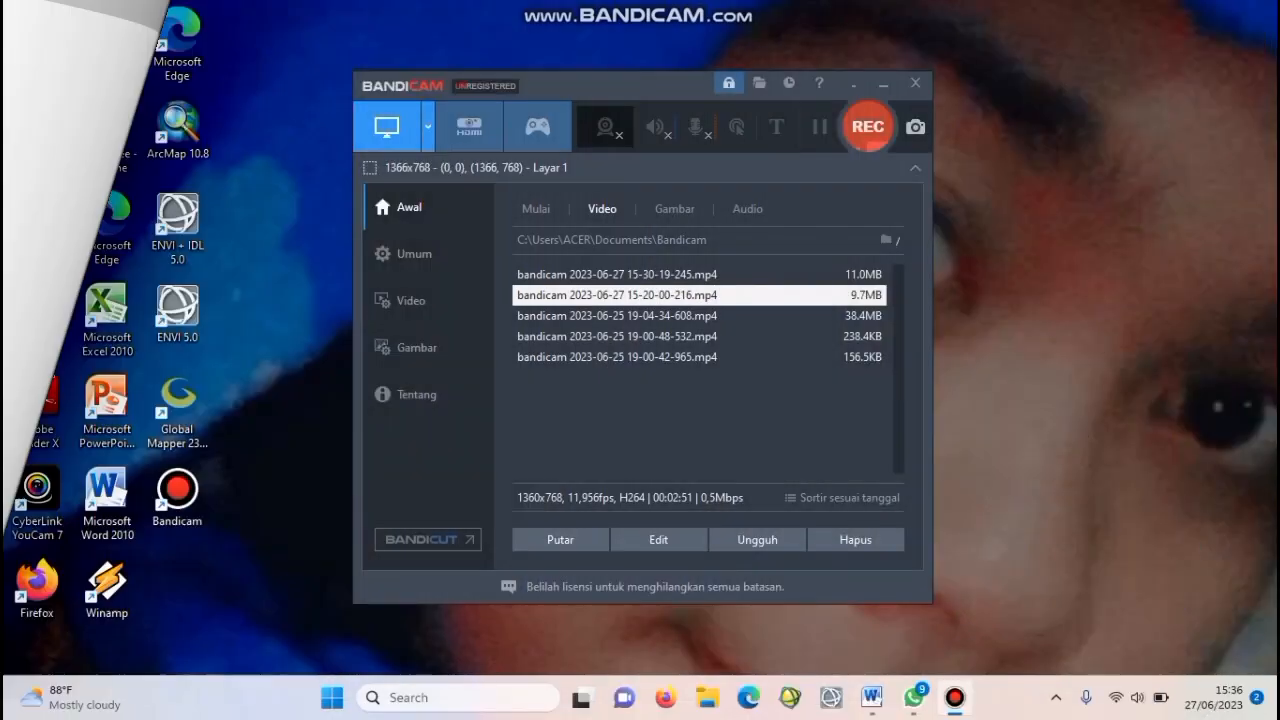
pyautogui.press('F12')
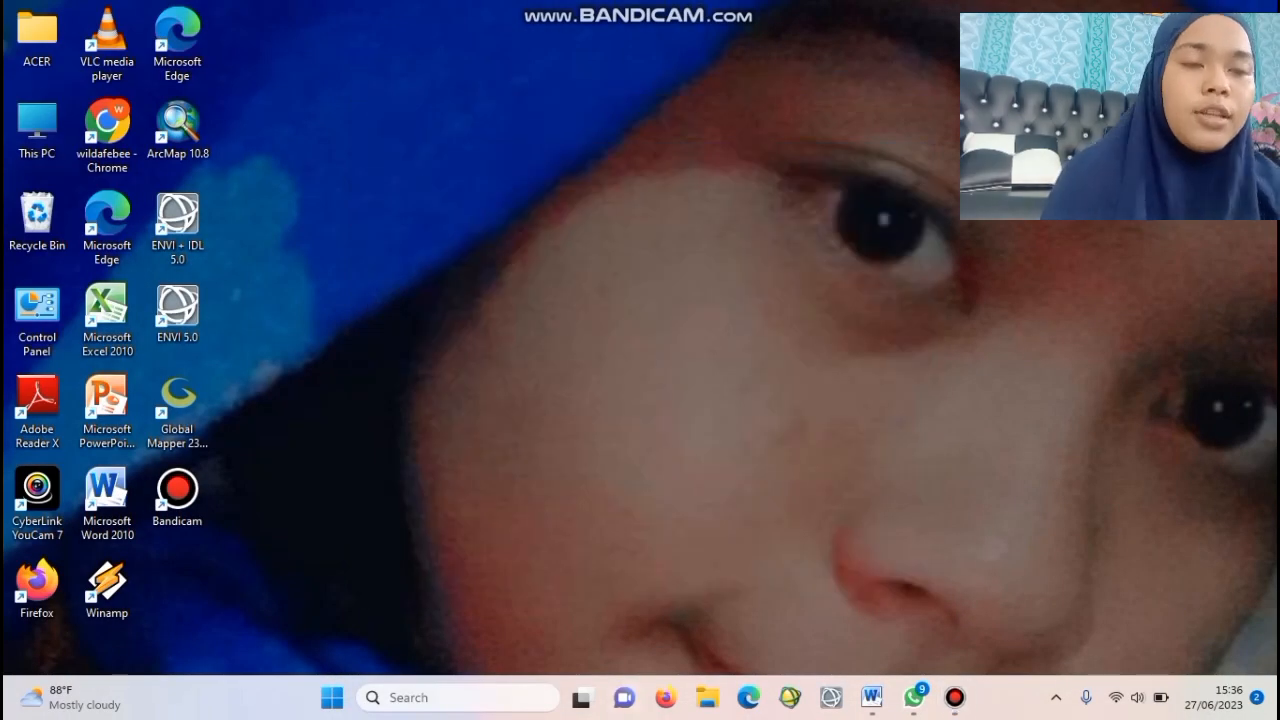
# Step: Find ENVI Classic with the Windows search and launch it
pyautogui.click(392, 697)
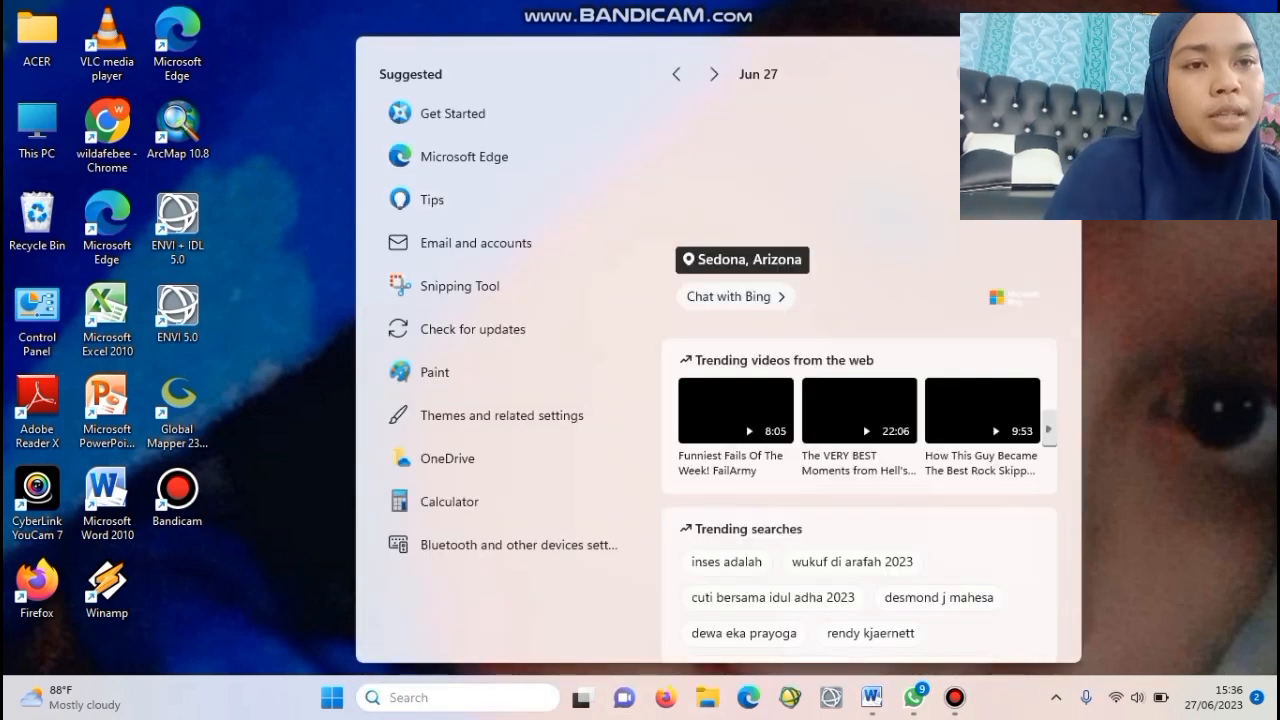
pyautogui.write('EN')
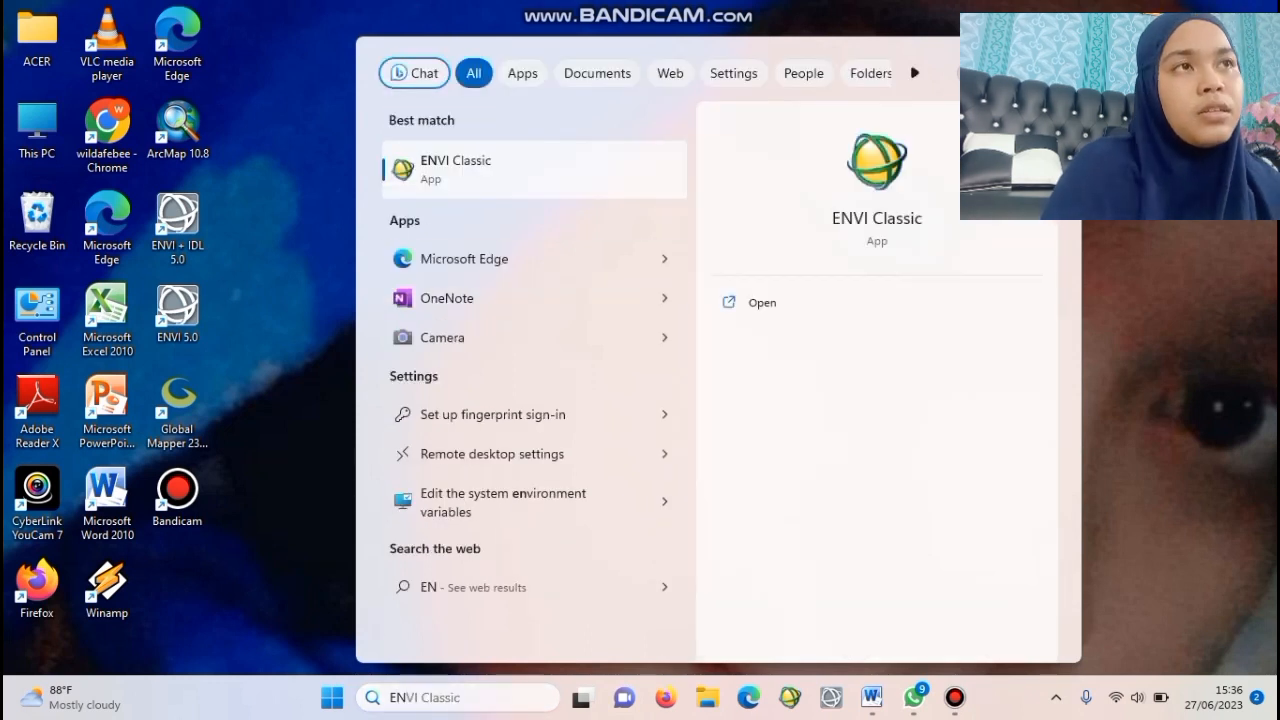
pyautogui.press('Return')
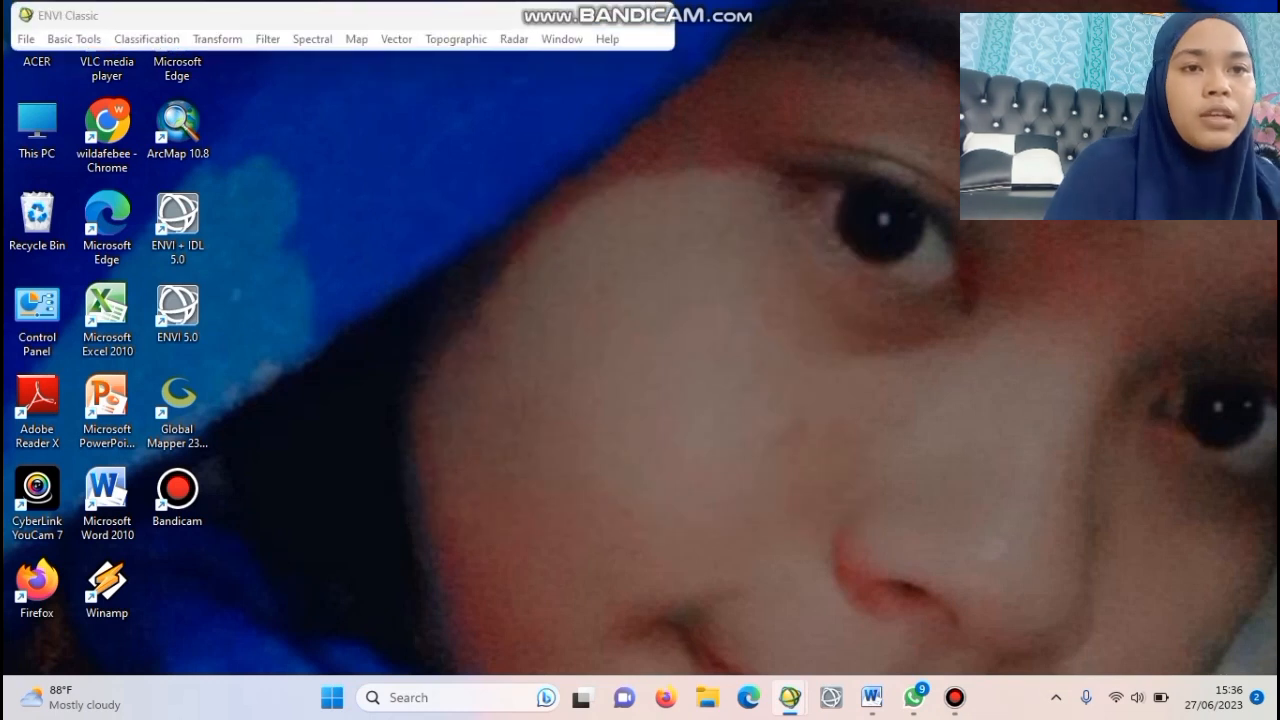
# Step: Open the image file Layar Stacking 2 from New folder (2) on drive DATA (D:)
pyautogui.hotkey('alt', 'f')
pyautogui.press('Escape')
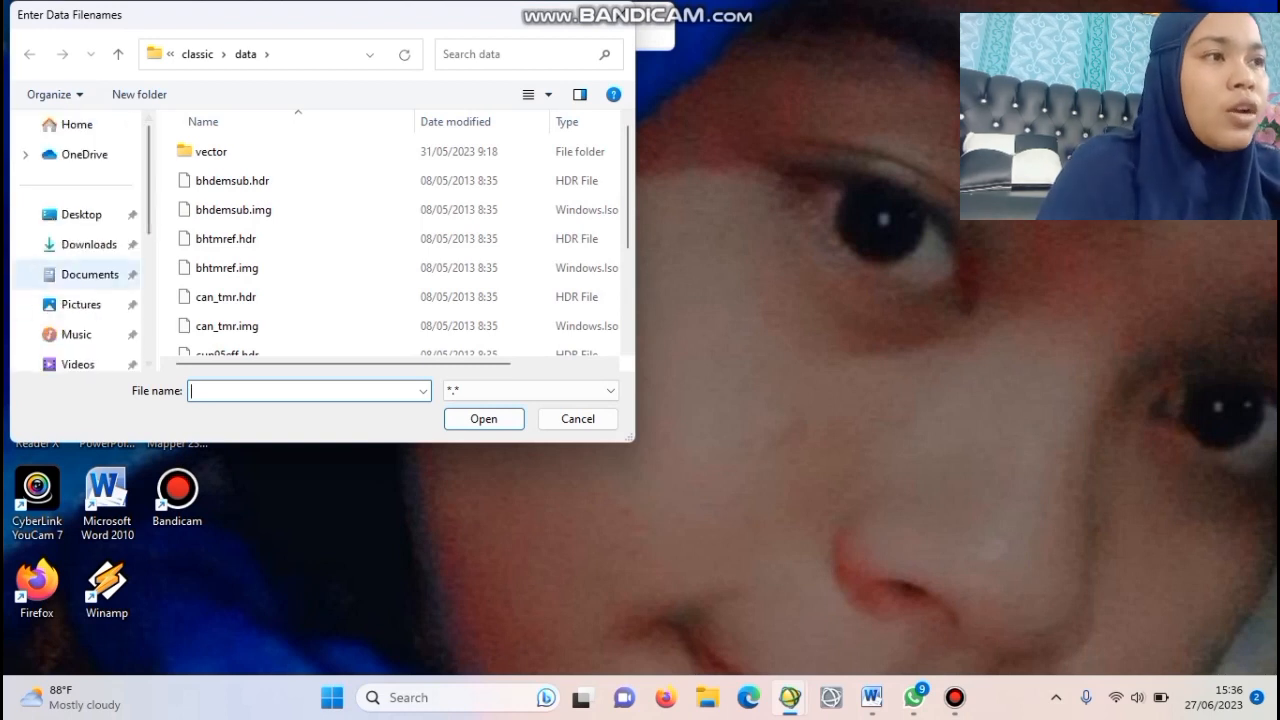
pyautogui.click(89, 274)
pyautogui.scroll(-3, 77, 240)
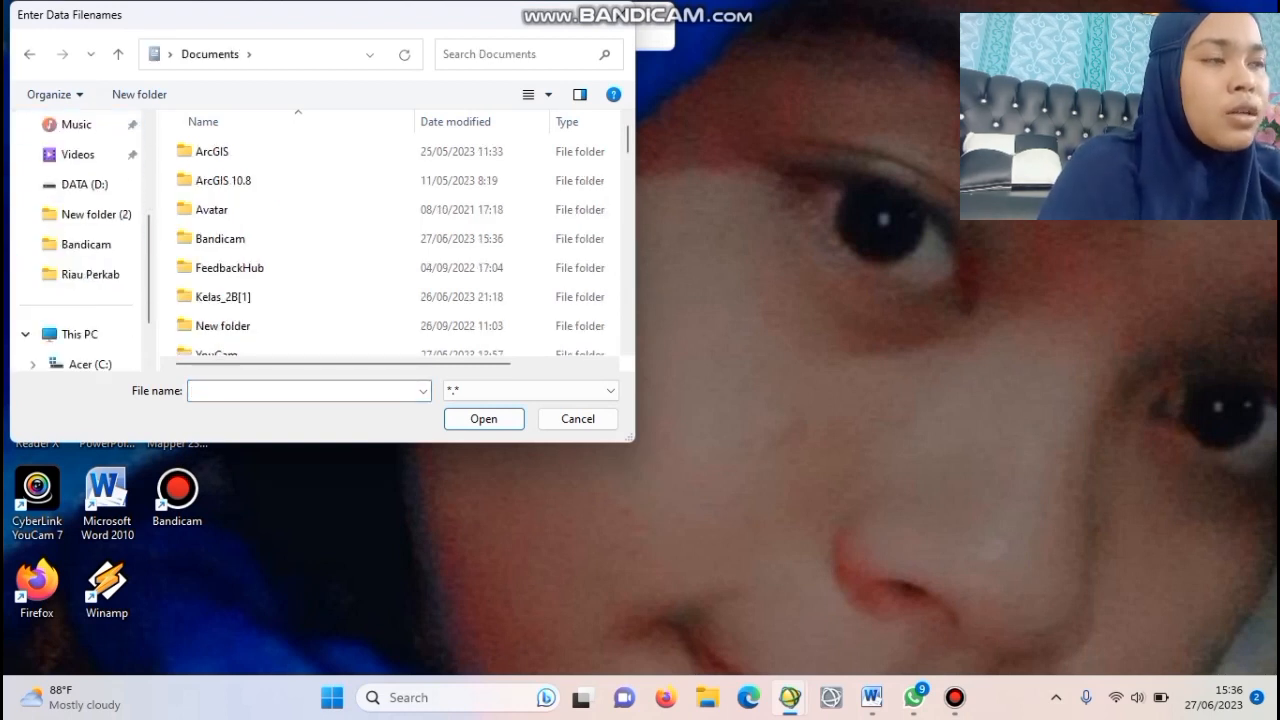
pyautogui.scroll(-3, 77, 240)
pyautogui.click(92, 304)
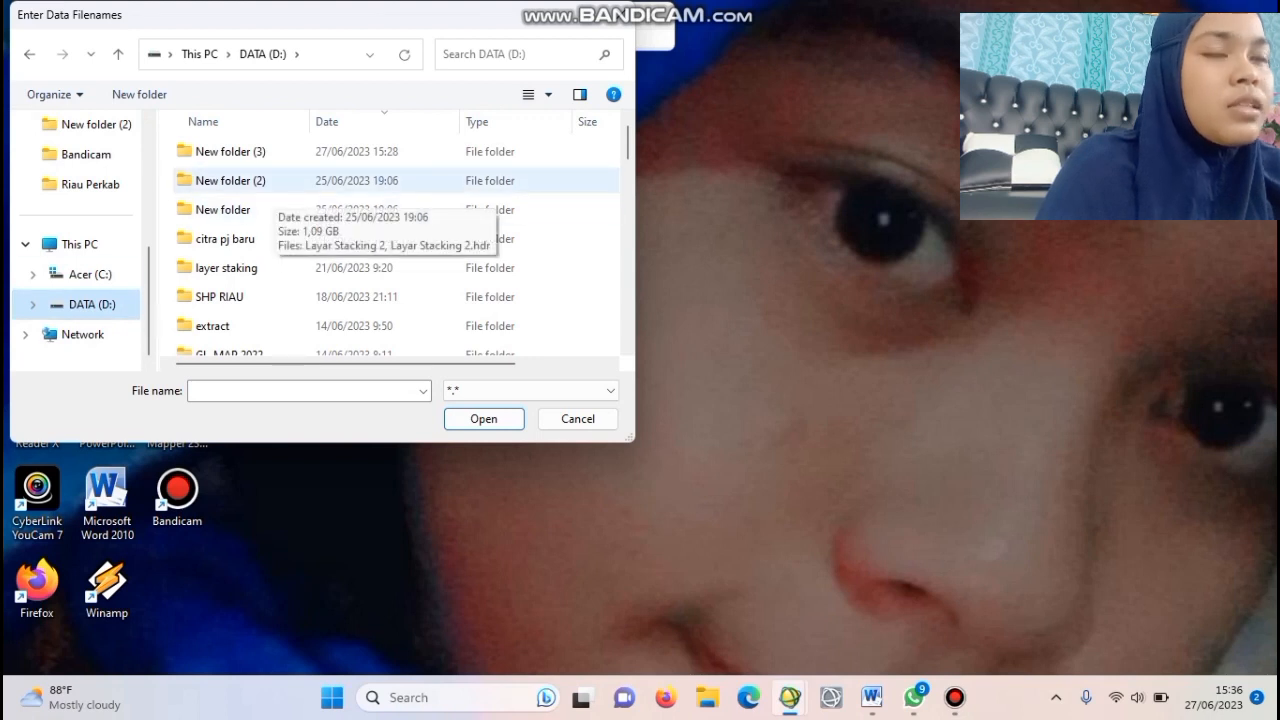
pyautogui.scroll(-5, 300, 200)
pyautogui.scroll(5, 300, 200)
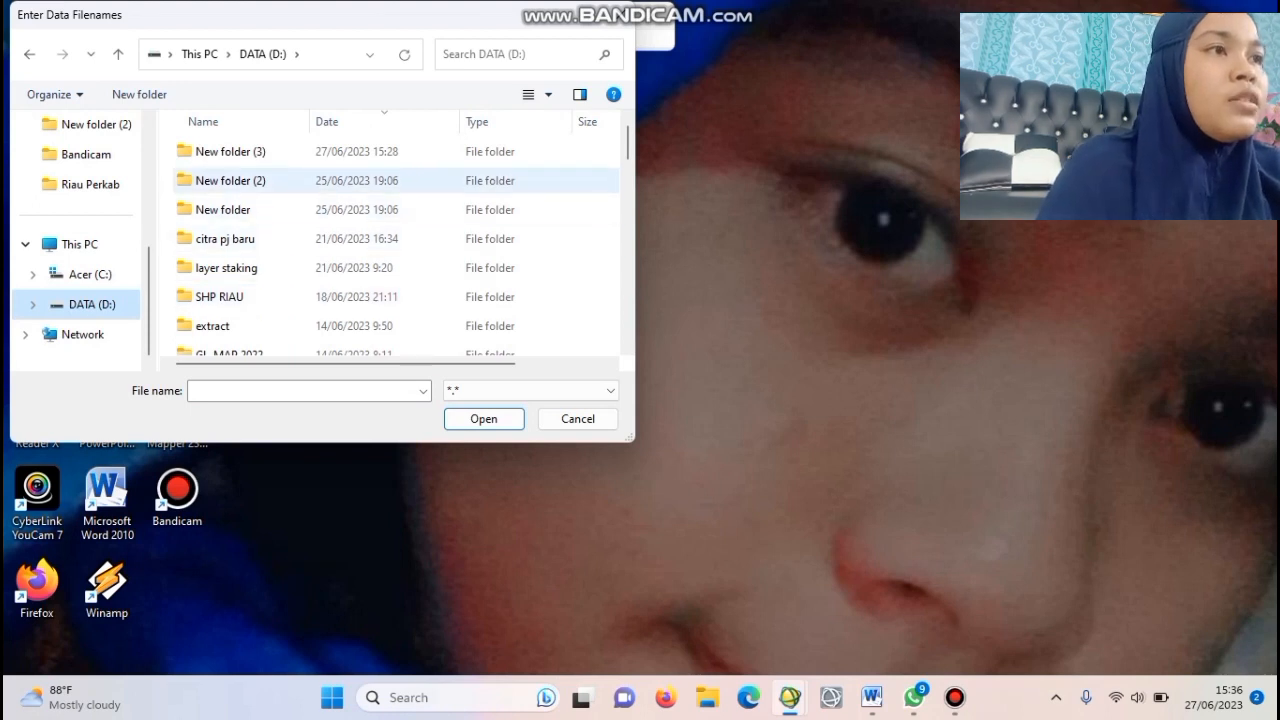
pyautogui.doubleClick(230, 180)
pyautogui.doubleClick(235, 151)
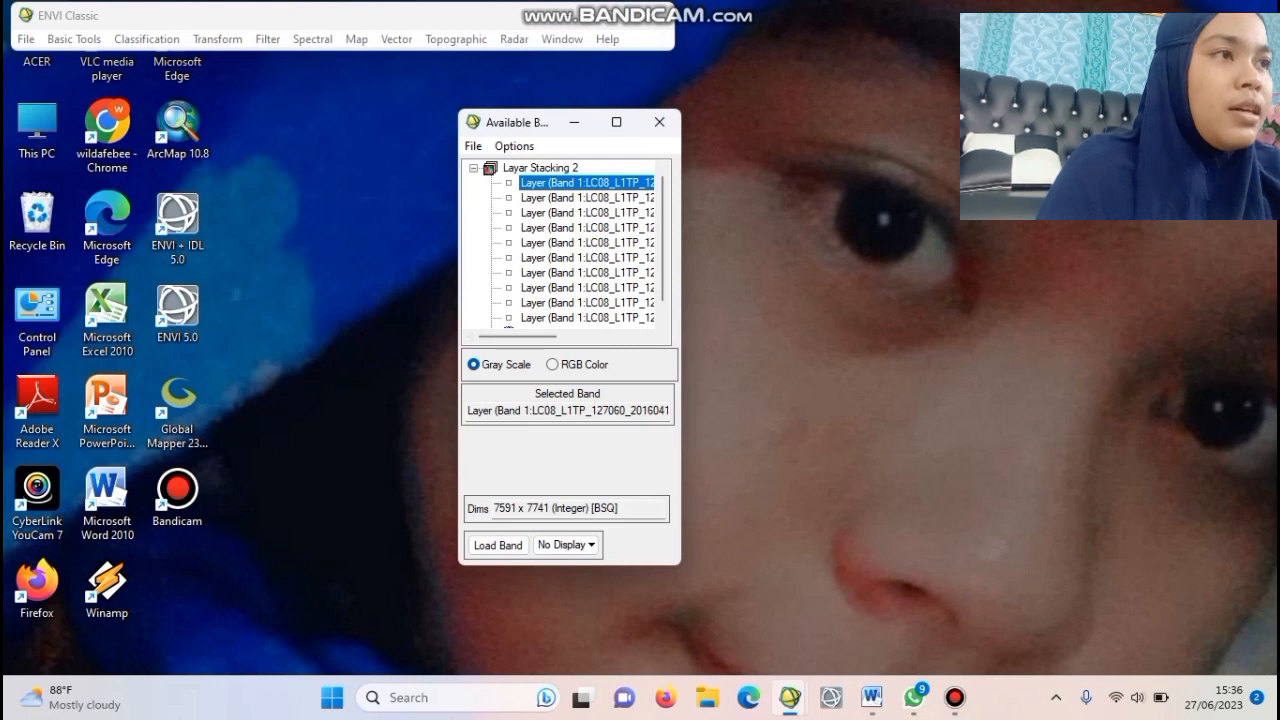
# Step: Widen the bands list and load the natural color RGB composite with B4 as red, B3 as green and B2 as blue
pyautogui.moveTo(680, 300); pyautogui.dragTo(885, 300)
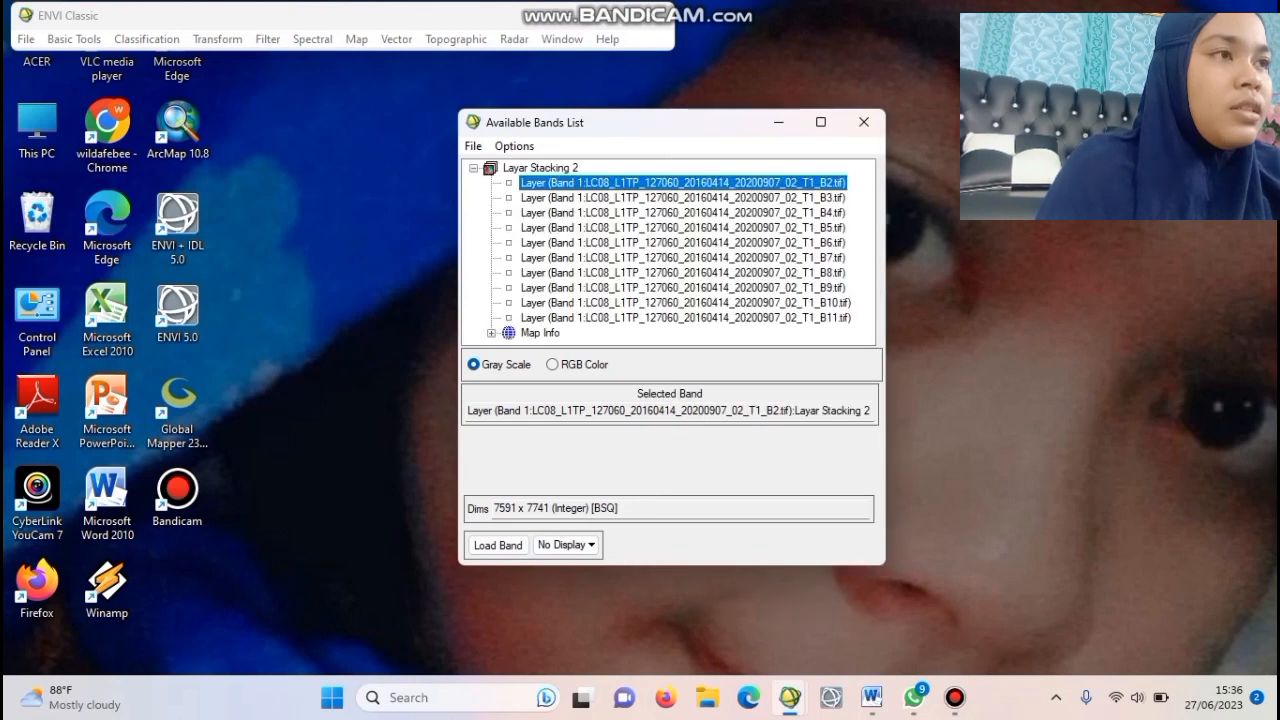
pyautogui.click(552, 364)
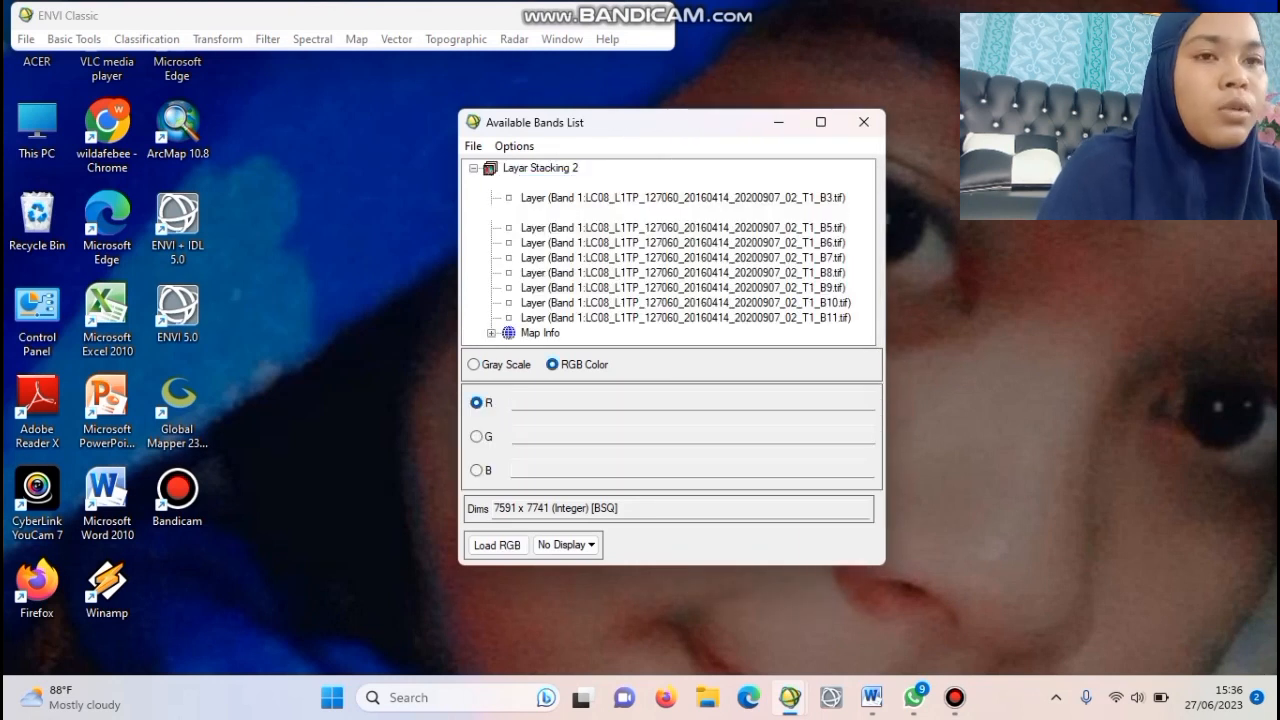
pyautogui.click(600, 212)
pyautogui.click(600, 197)
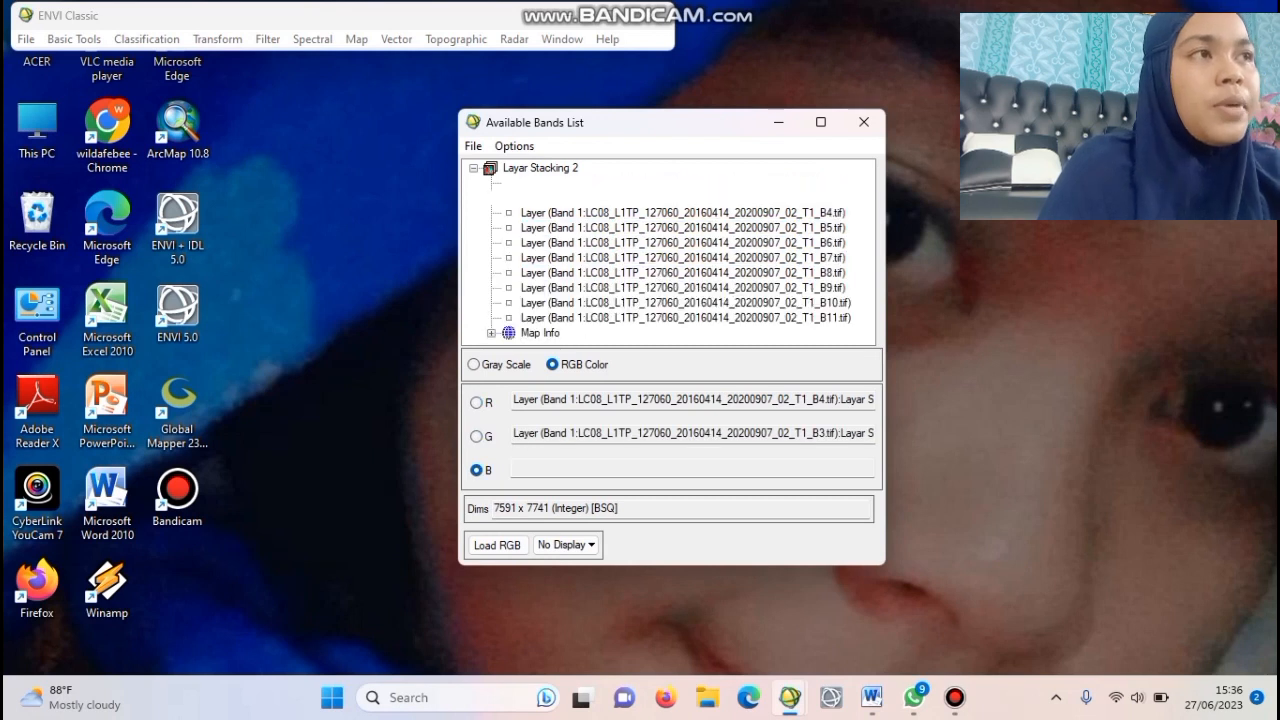
pyautogui.click(600, 182)
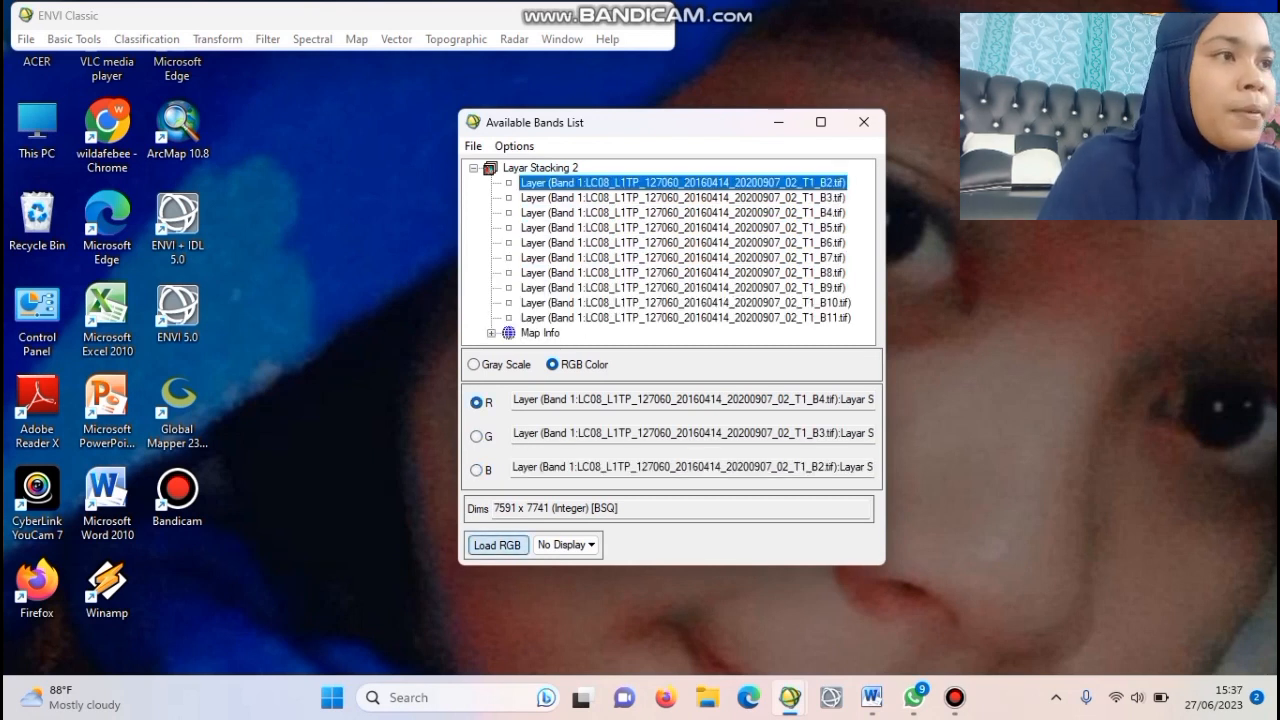
pyautogui.click(497, 545)
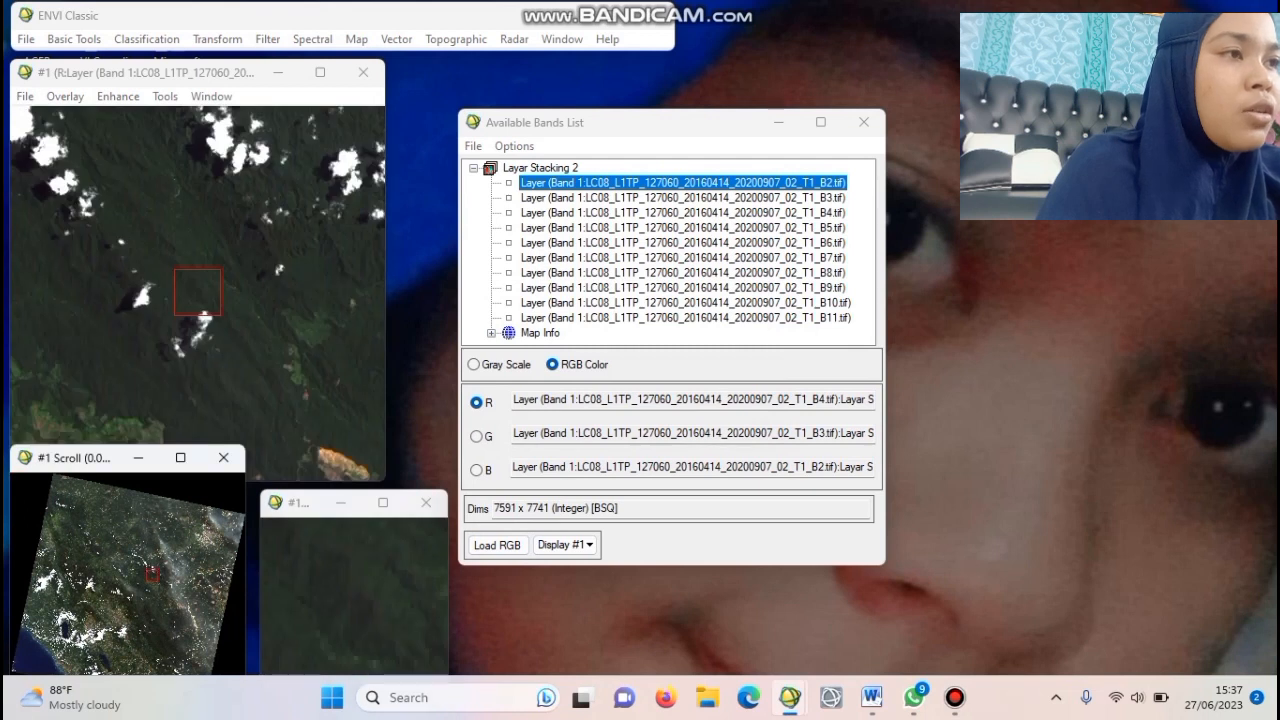
# Step: Start opening a vector file and browse to the Riau Perkab folder inside SHP RIAU on drive DATA (D:)
pyautogui.click(26, 39)
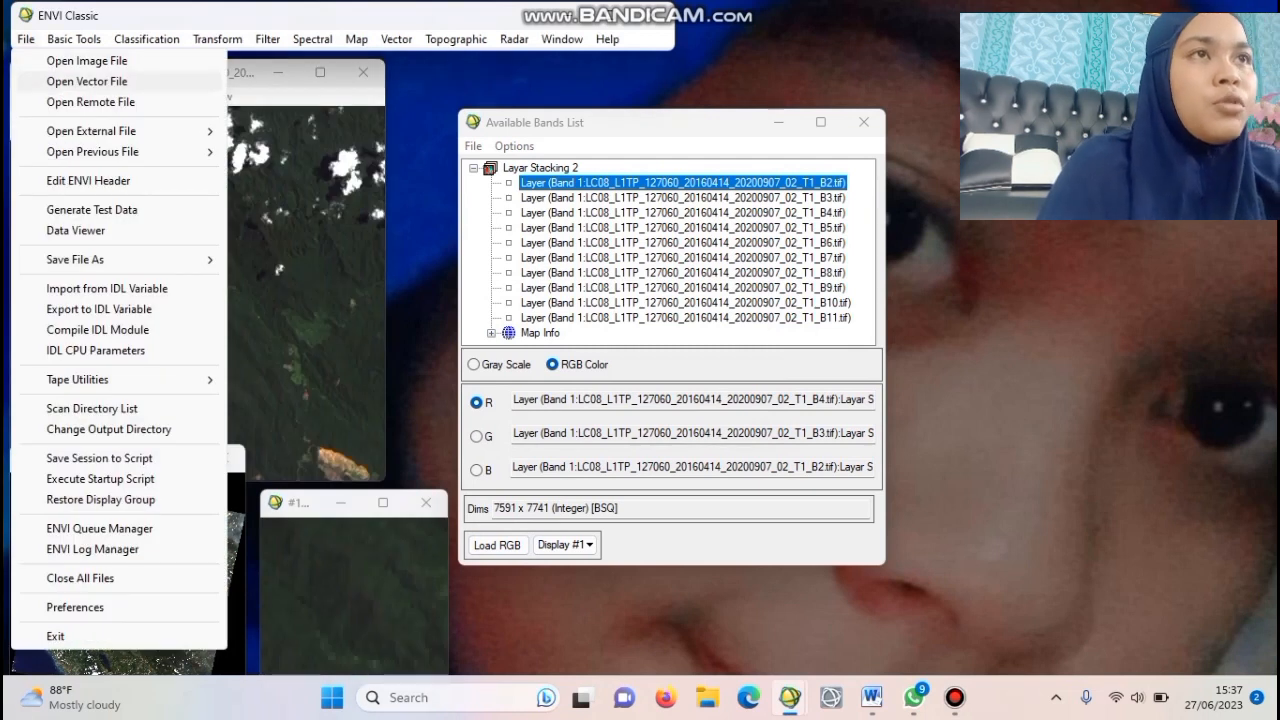
pyautogui.click(87, 81)
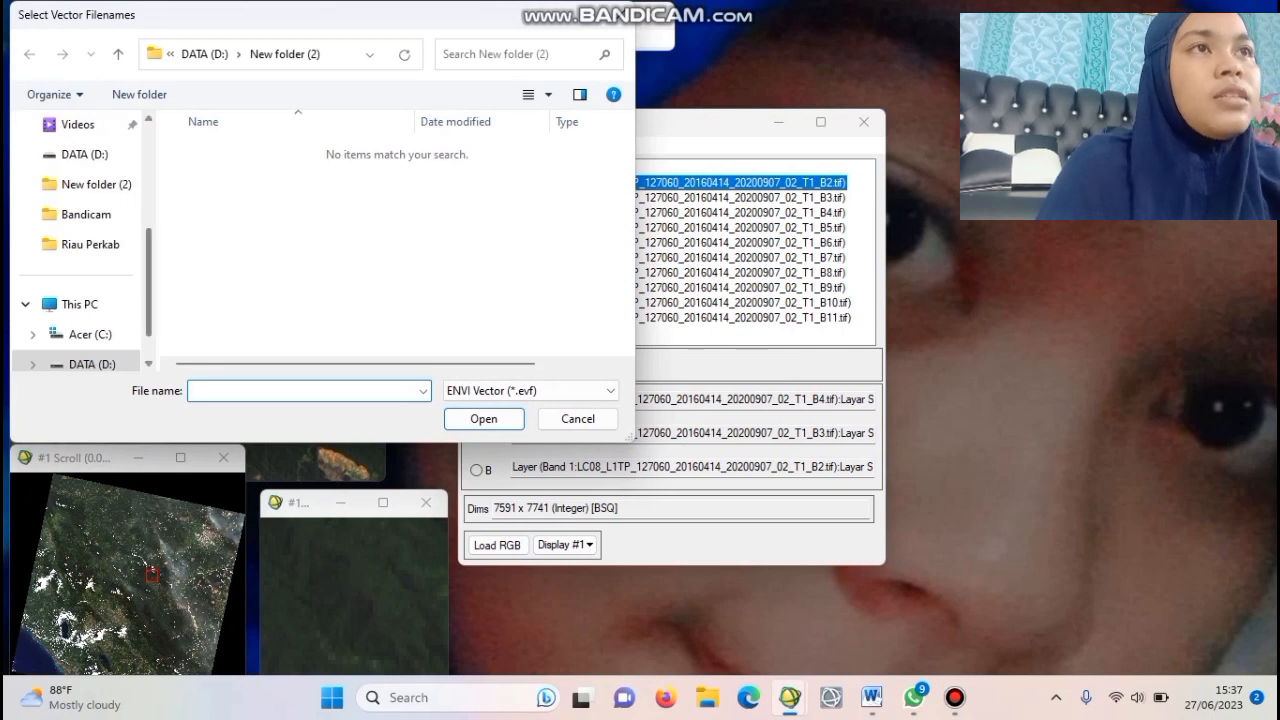
pyautogui.scroll(-2, 80, 240)
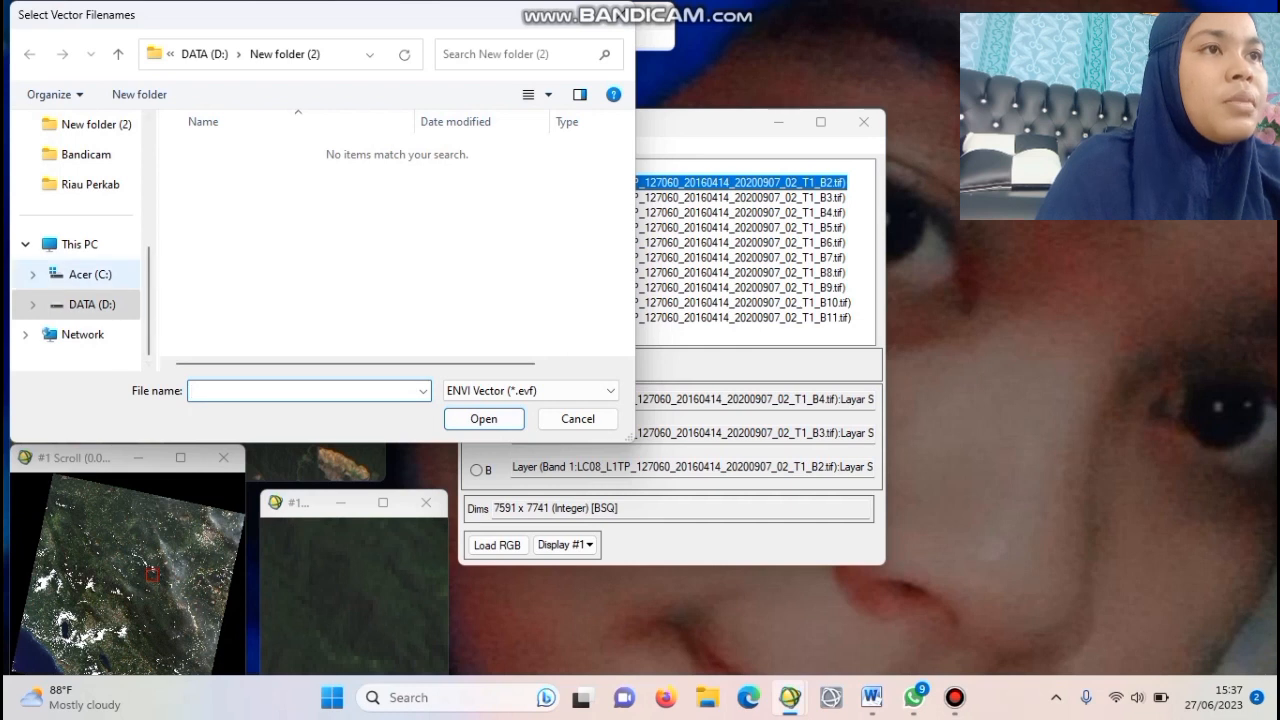
pyautogui.click(92, 304)
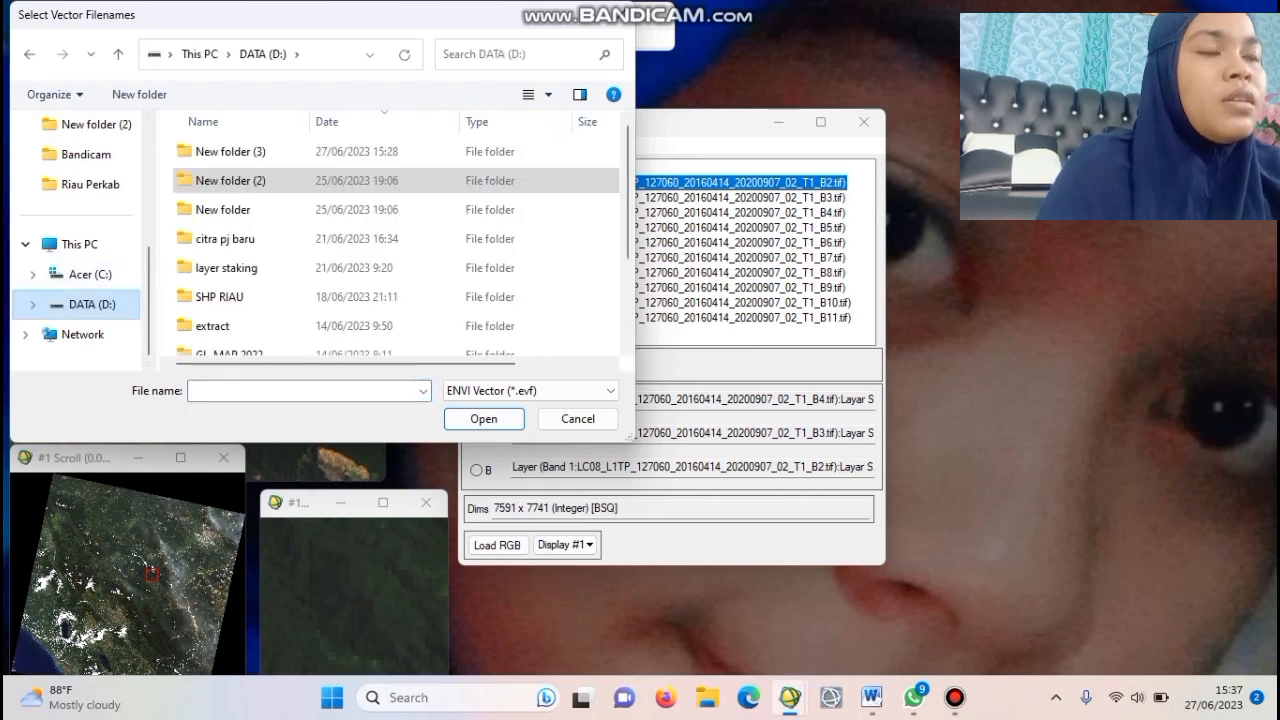
pyautogui.scroll(-1, 300, 278)
pyautogui.click(230, 225)
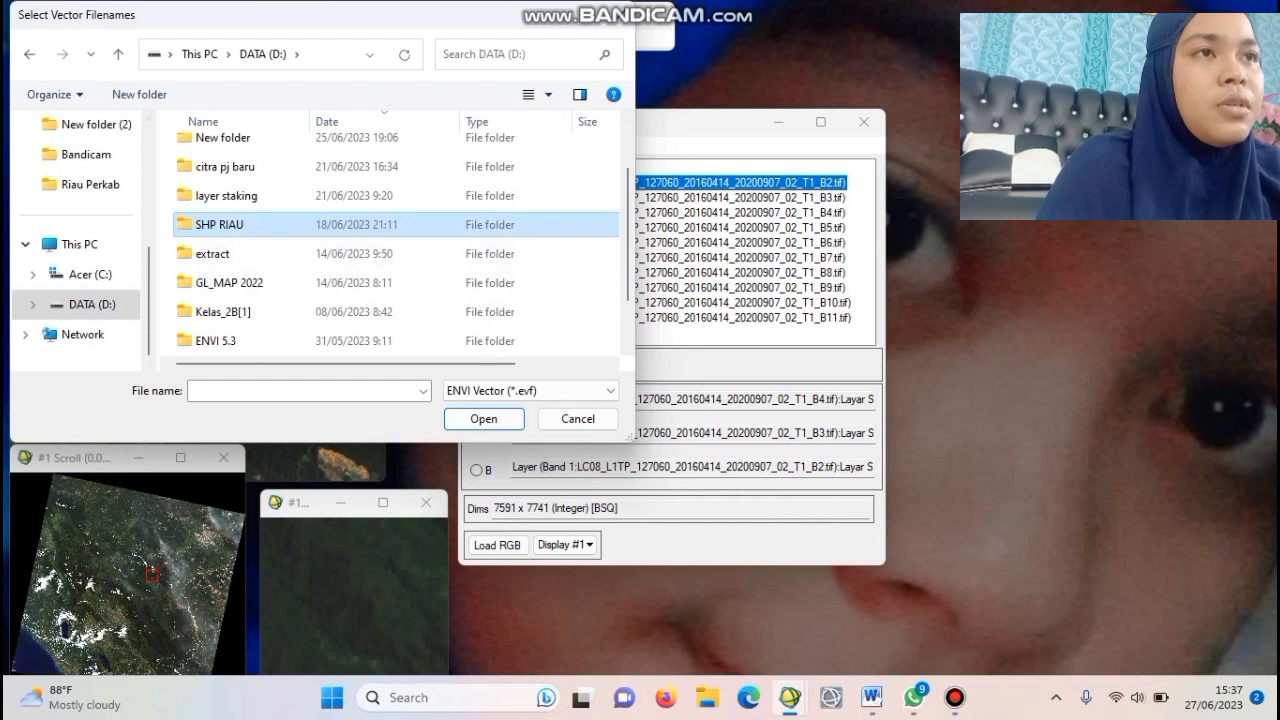
pyautogui.doubleClick(219, 224)
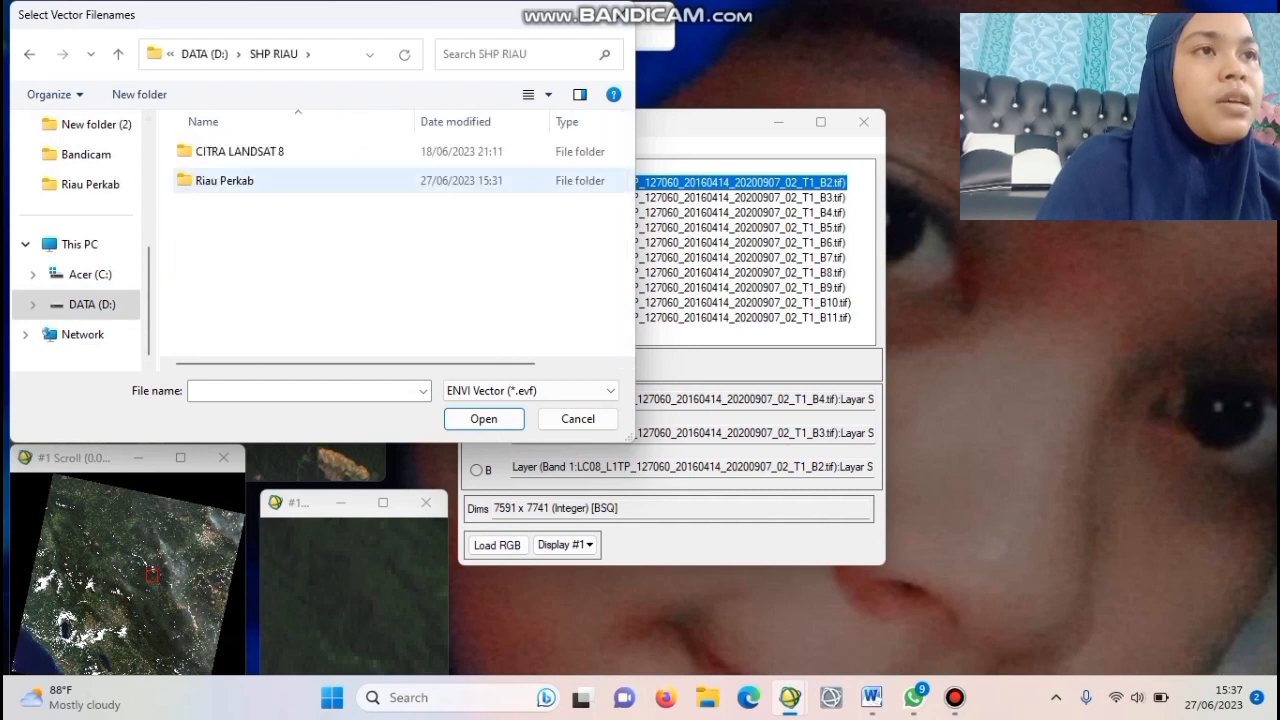
pyautogui.doubleClick(224, 180)
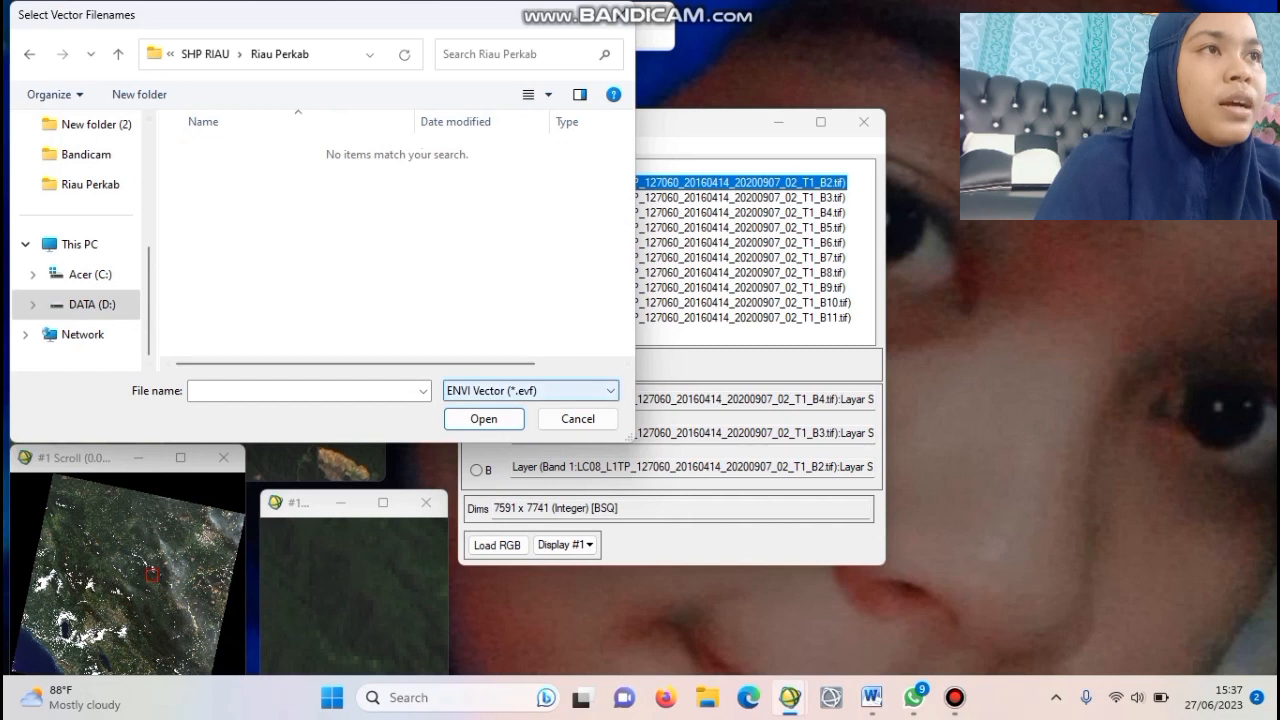
# Step: Set the file type to Shapefile (*.shp) and open PEKANBARU.shp for import
pyautogui.click(530, 390)
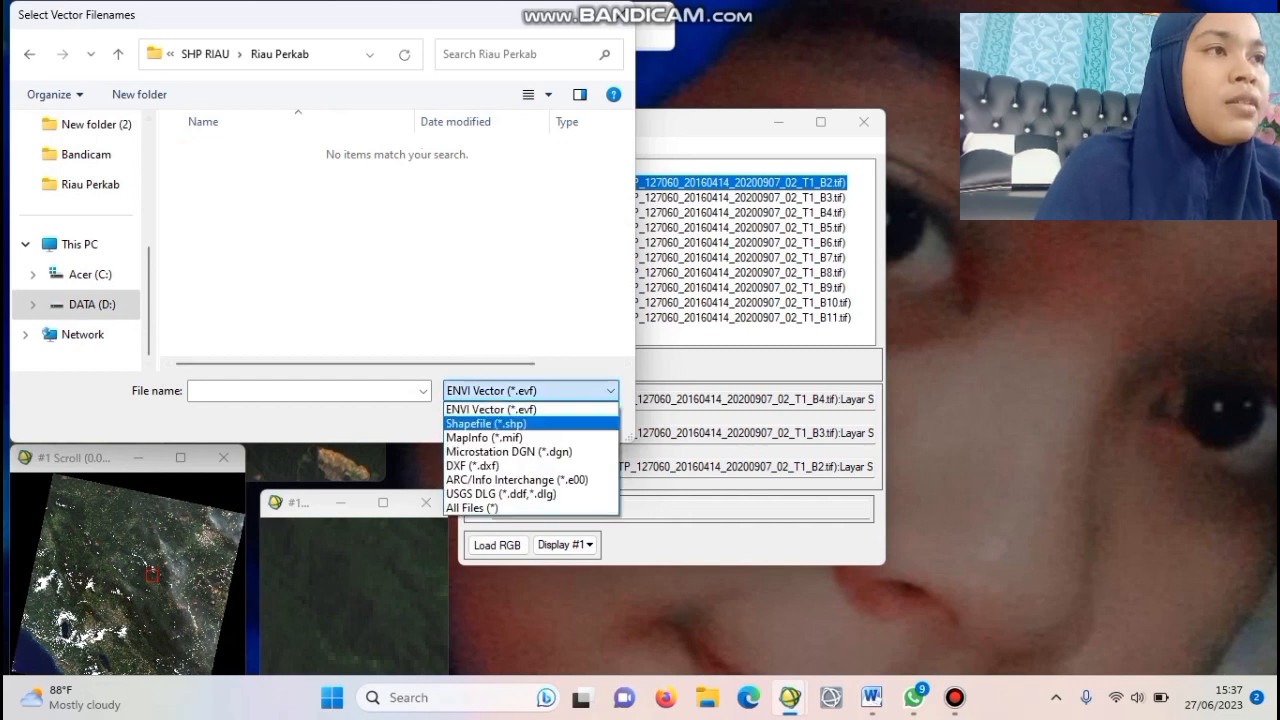
pyautogui.click(486, 423)
pyautogui.scroll(-2, 300, 197)
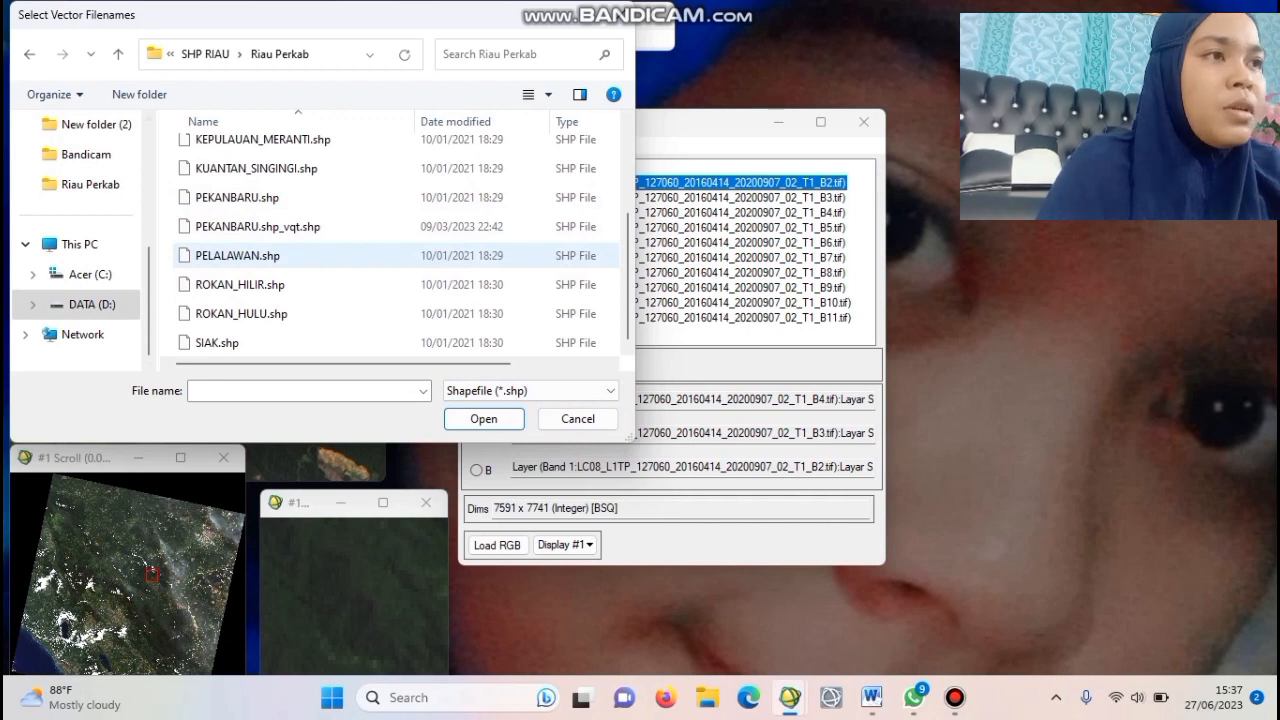
pyautogui.click(237, 197)
pyautogui.click(484, 418)
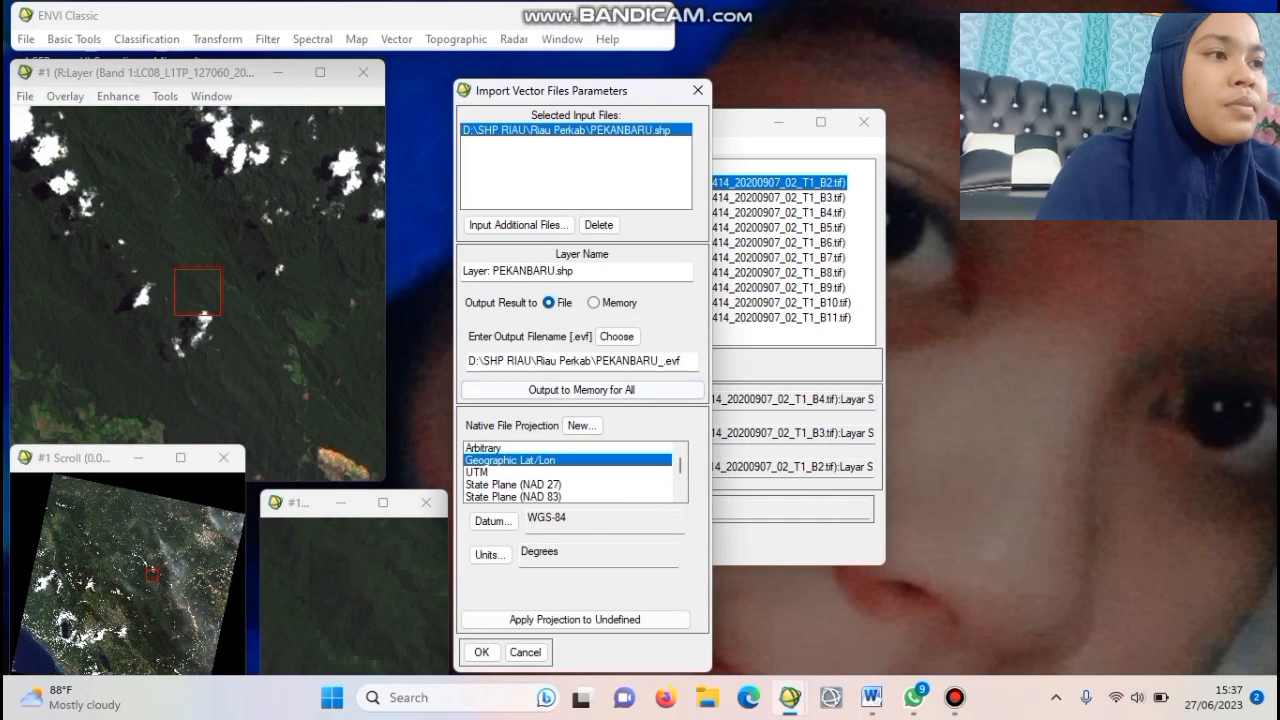
# Step: Choose New folder (3) on drive DATA (D:) as the output location for the imported vector file
pyautogui.click(616, 336)
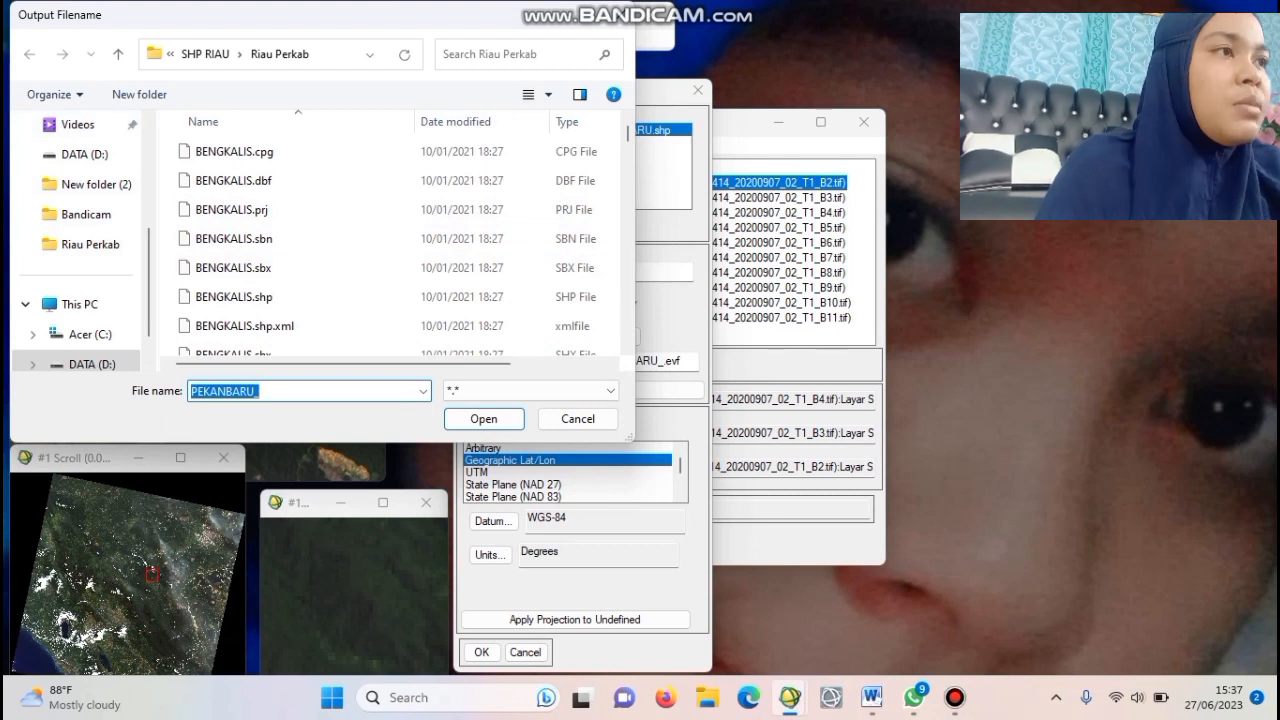
pyautogui.click(168, 54)
pyautogui.click(239, 54)
pyautogui.moveTo(168, 54)
pyautogui.click(204, 82)
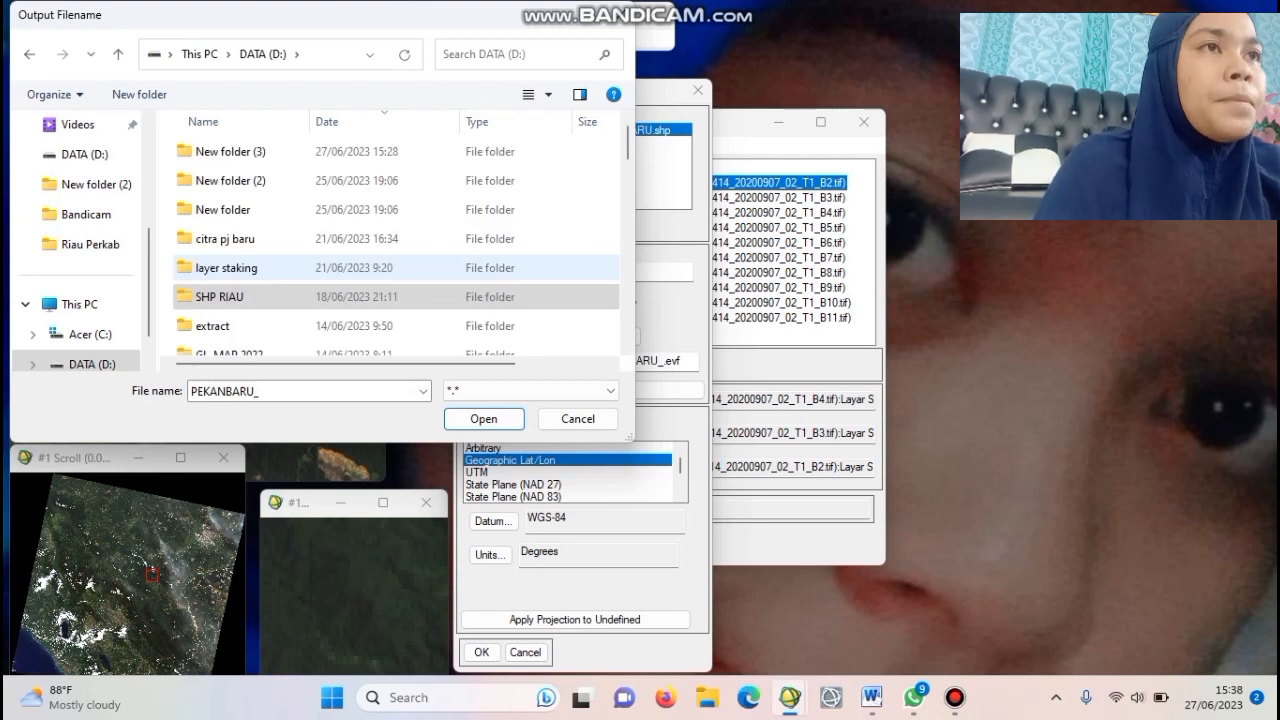
pyautogui.doubleClick(230, 151)
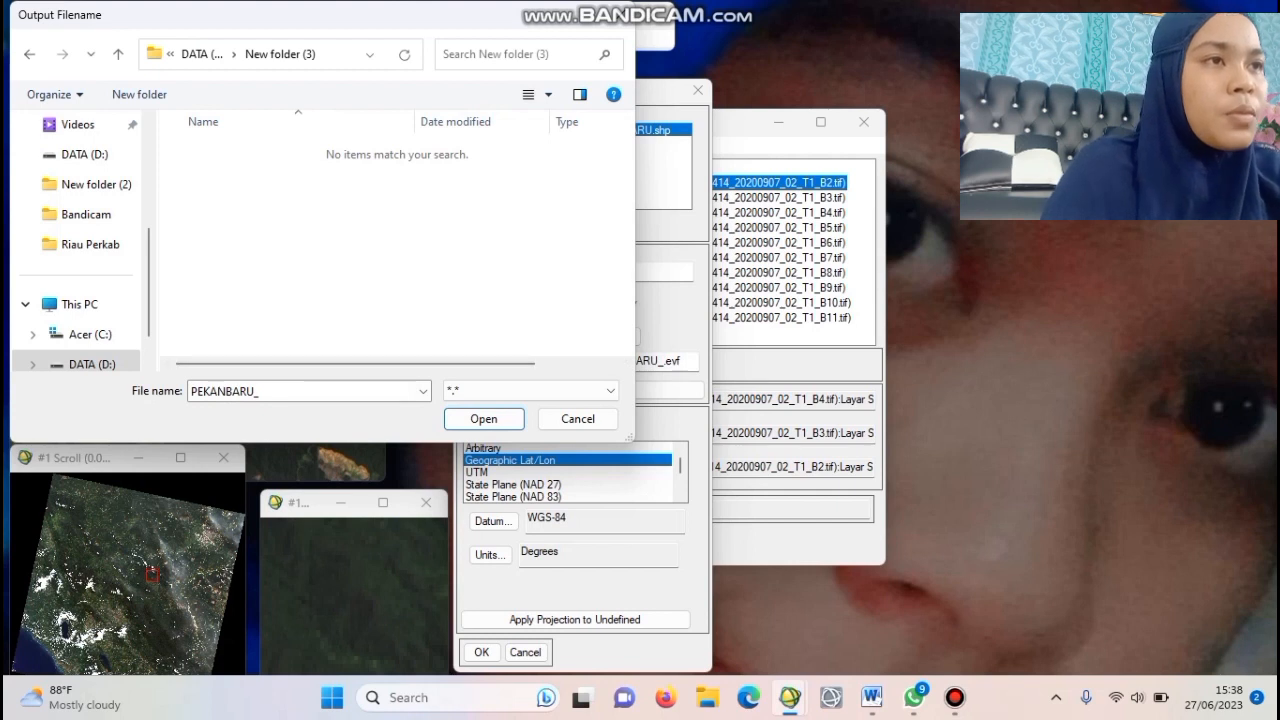
# Step: Name the output file PKU-UTM and import the PEKANBARU shapefile with the Geographic Lat/Lon projection
pyautogui.hotkey('ctrl', 'a')
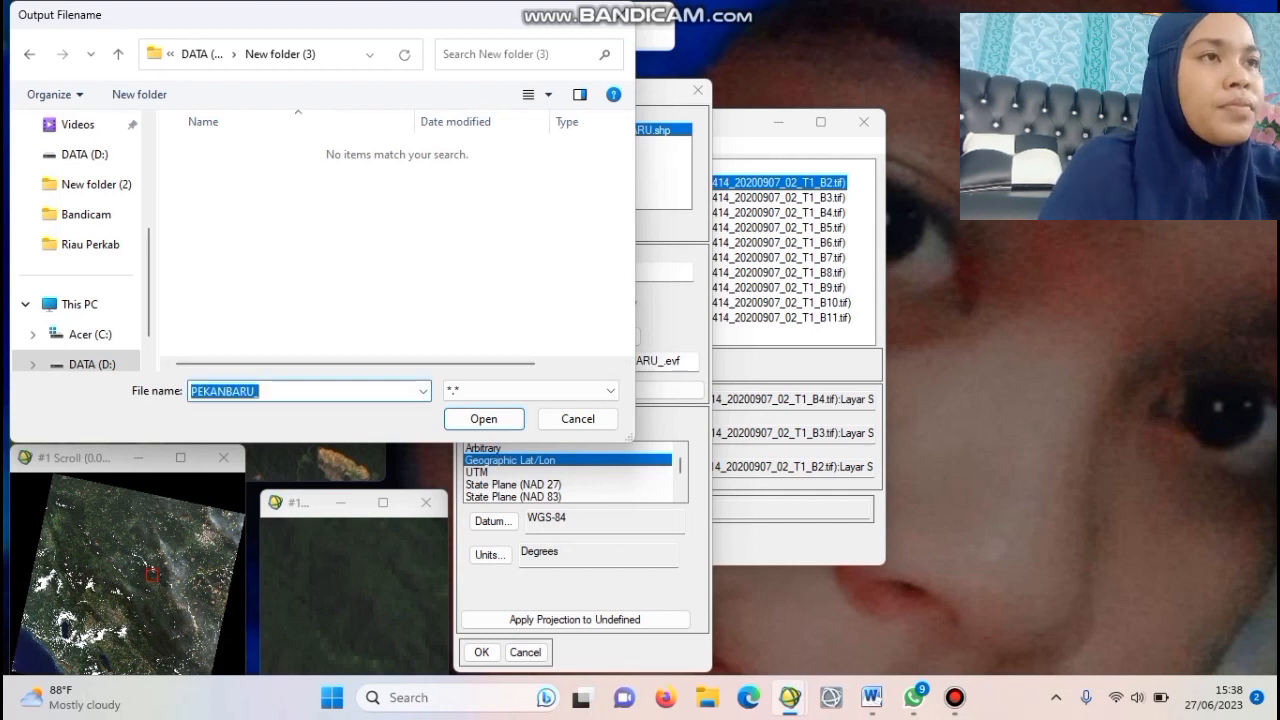
pyautogui.write('U')
pyautogui.press('BackSpace')
pyautogui.write('P')
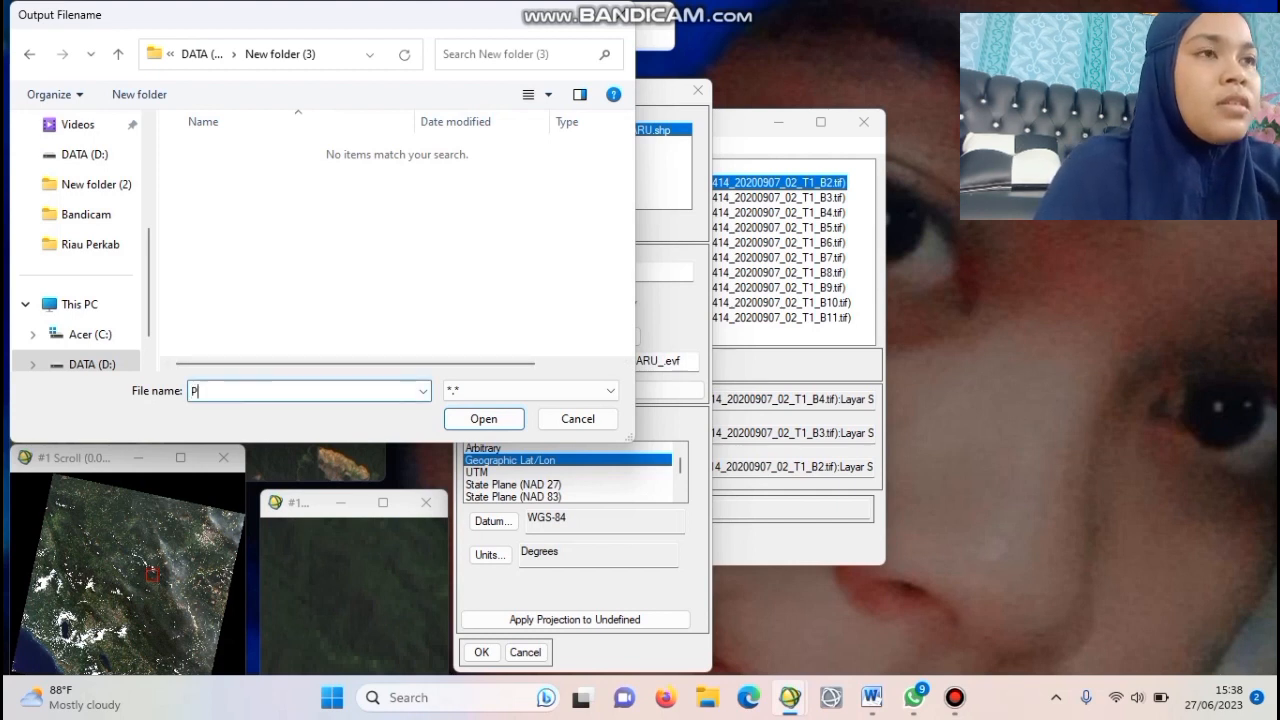
pyautogui.write('KU-UTM')
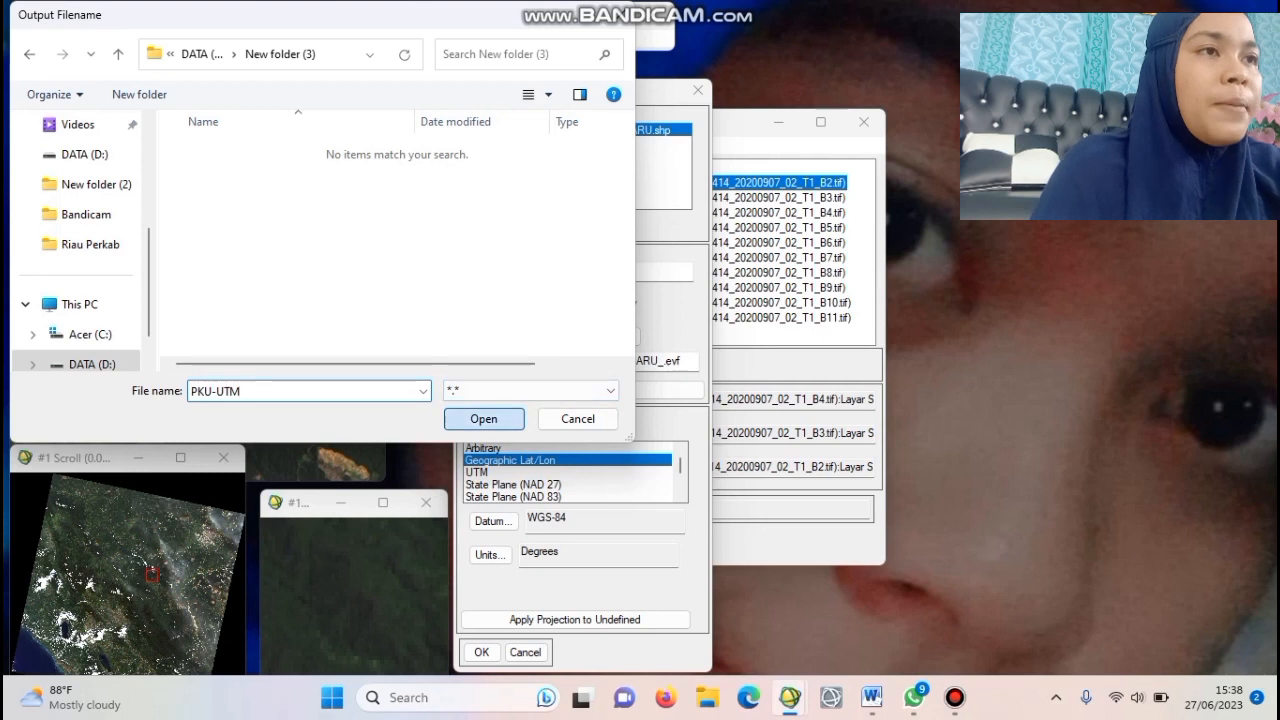
pyautogui.press('Return')
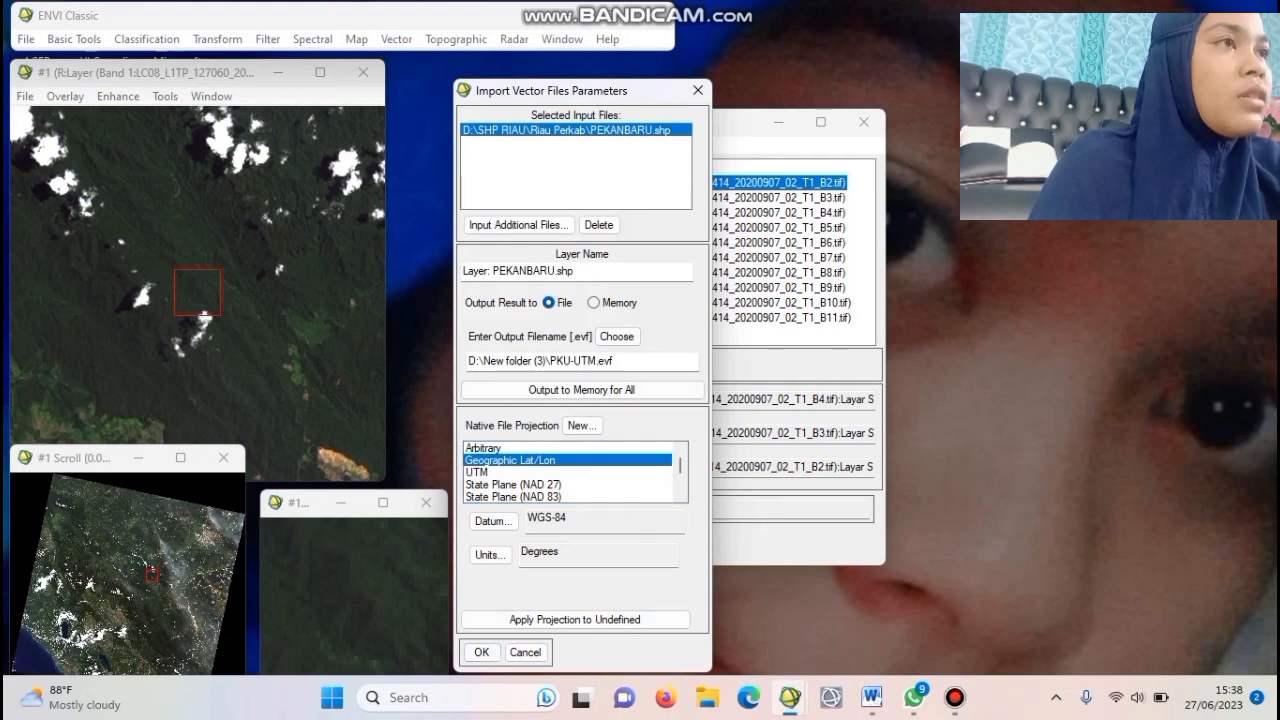
pyautogui.click(481, 652)
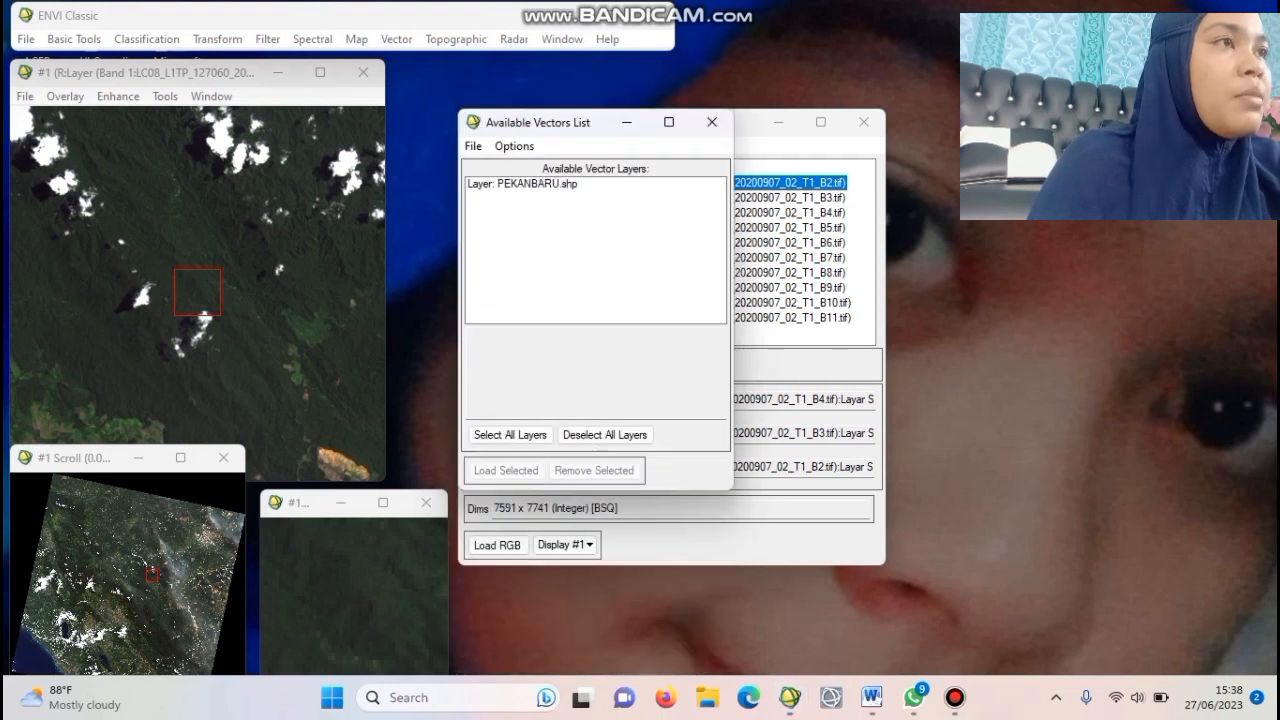
# Step: Load the PEKANBARU.shp vector layer into Display #1 over the Landsat image
pyautogui.click(520, 184)
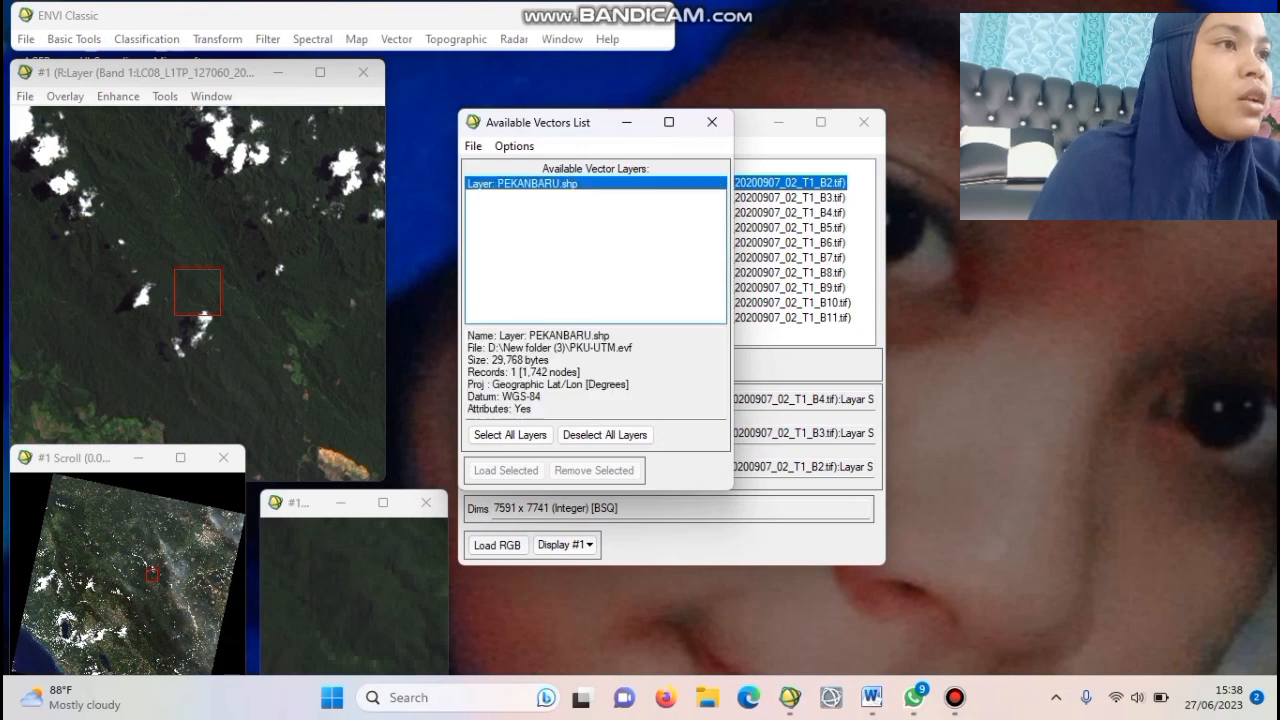
pyautogui.click(506, 470)
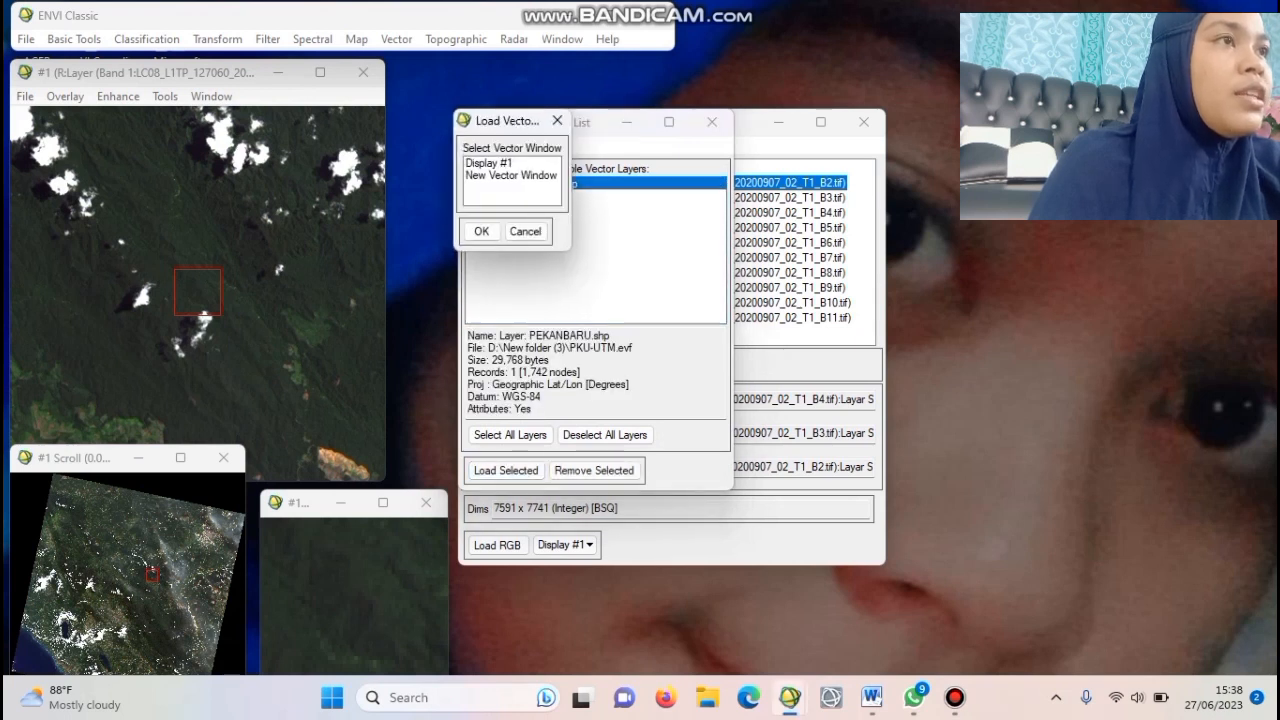
pyautogui.click(488, 162)
pyautogui.click(481, 231)
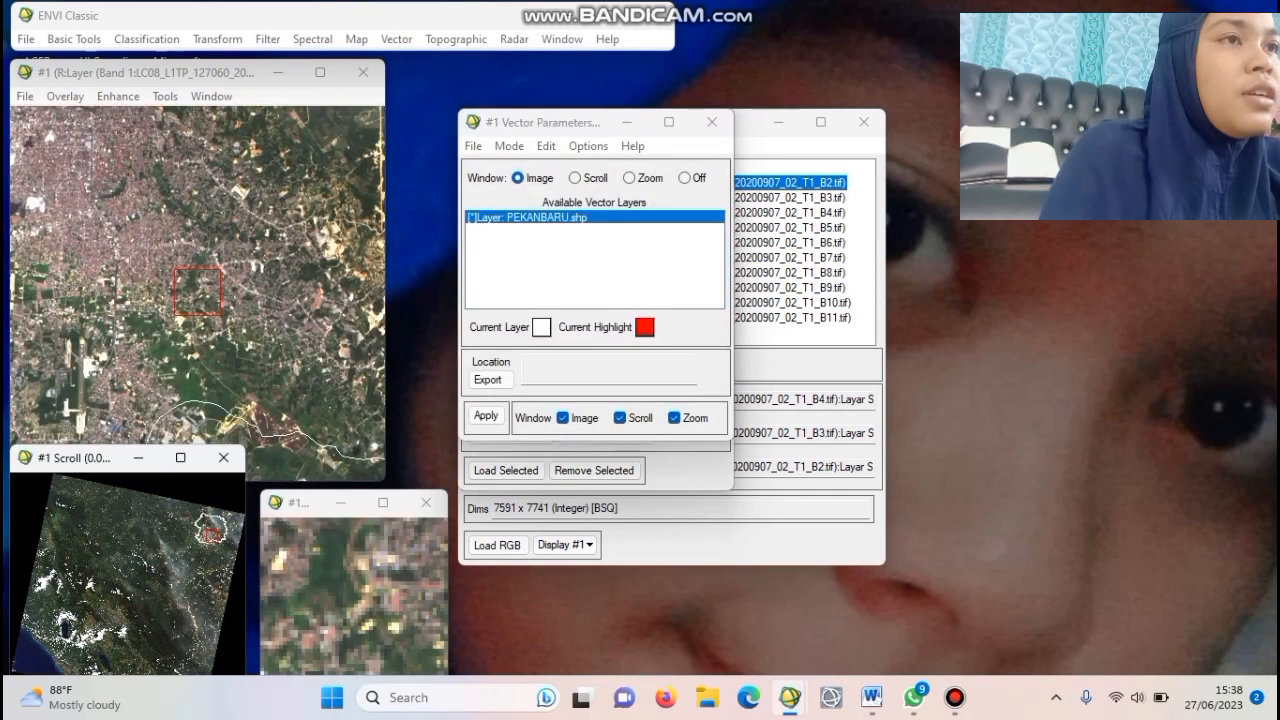
# Step: Export the active PEKANBARU layer to ROIs, converting all records of the EVF layer to one ROI
pyautogui.click(473, 146)
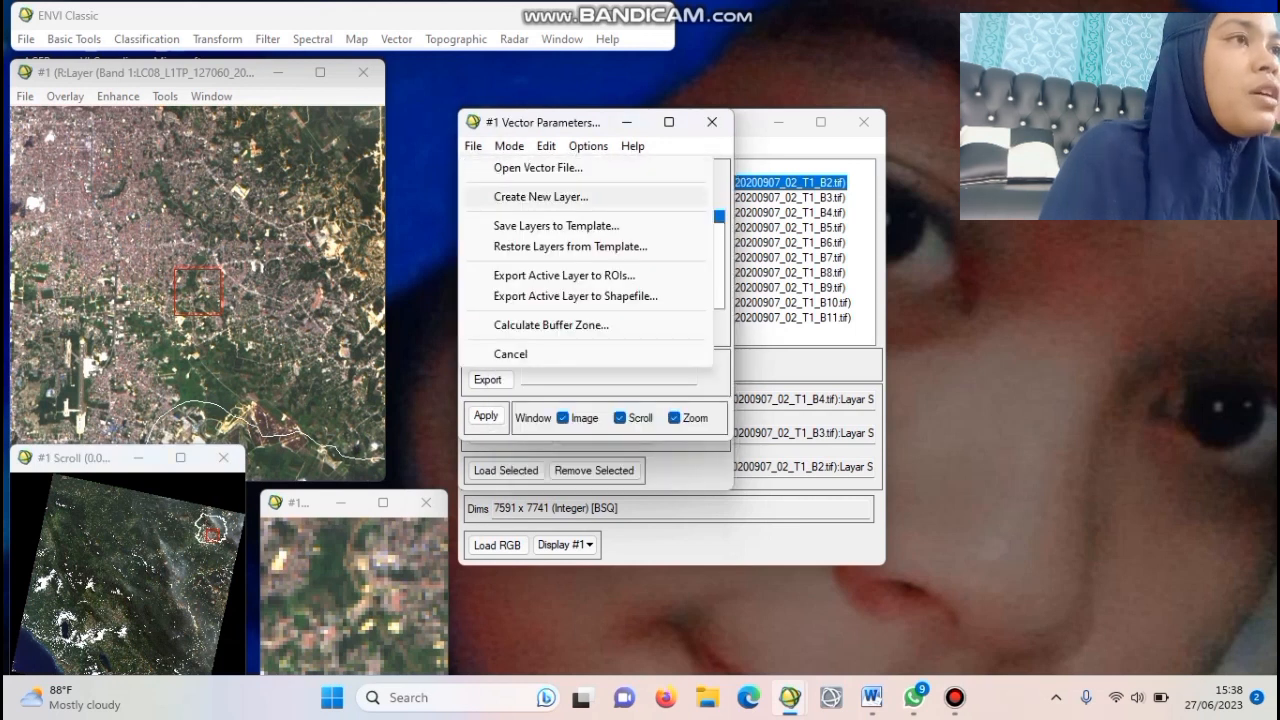
pyautogui.click(564, 275)
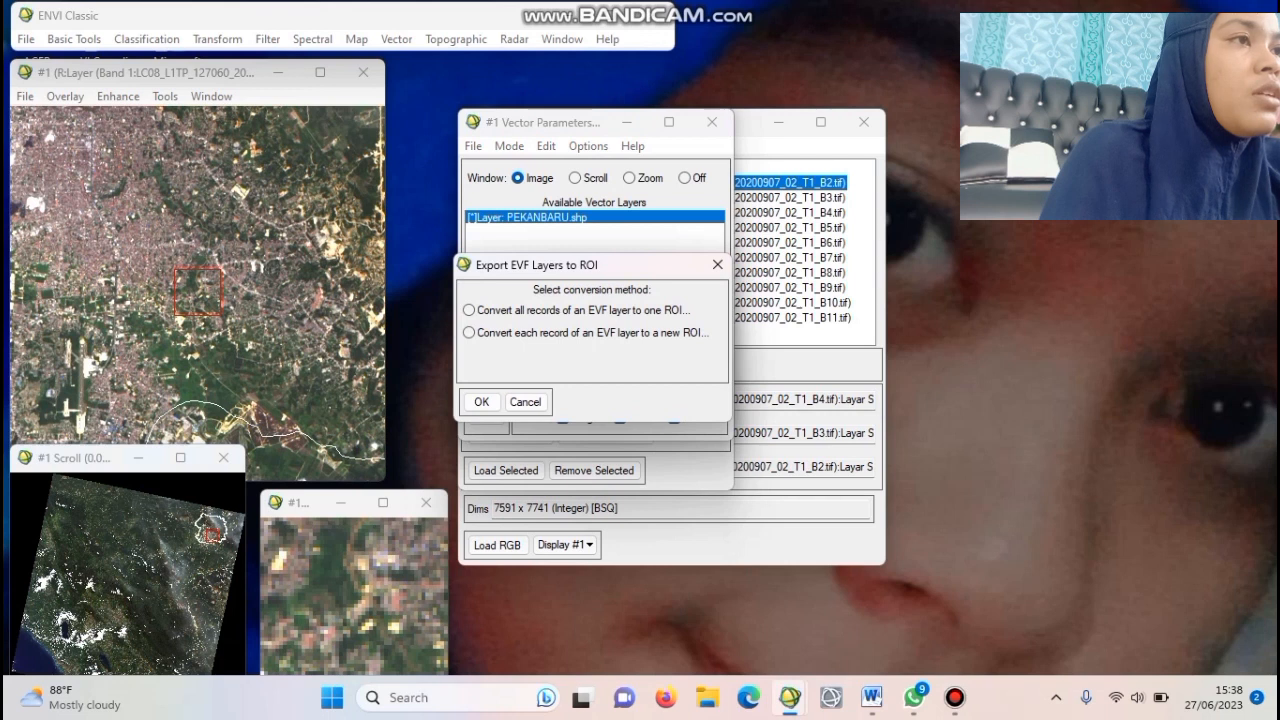
pyautogui.click(470, 310)
pyautogui.press('Return')
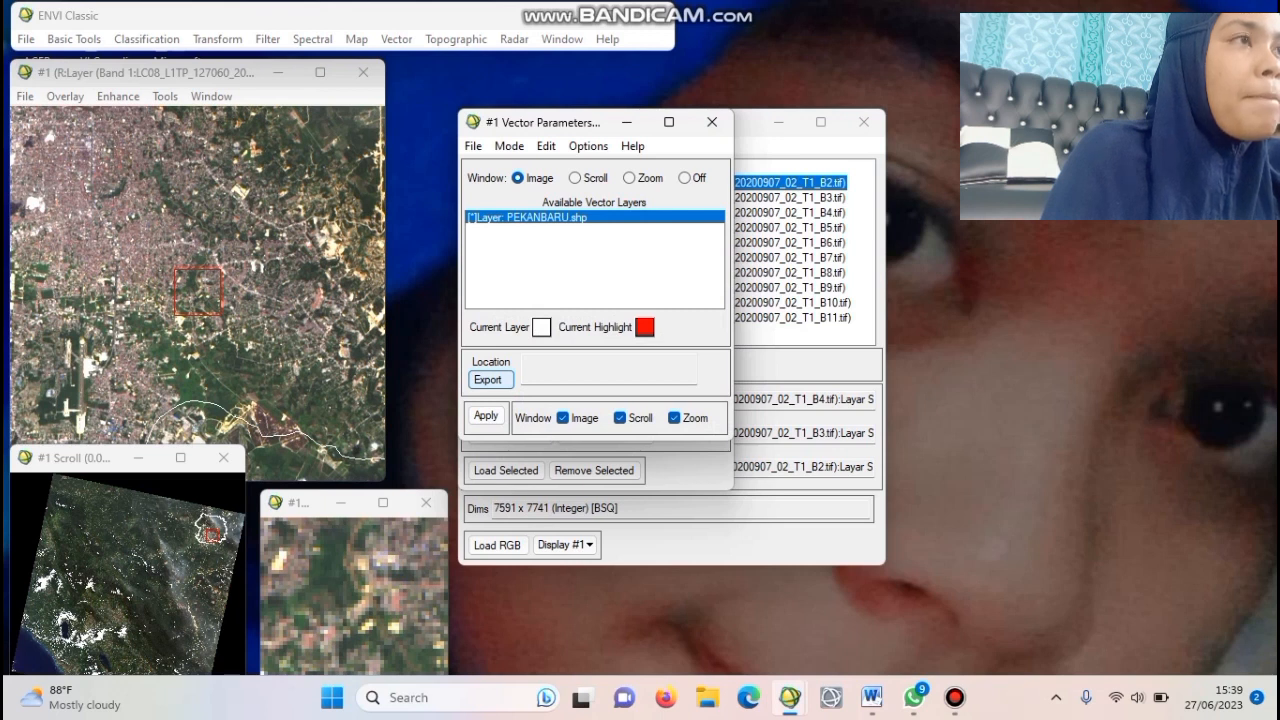
# Step: Start subsetting data via ROIs with Layar Stacking 2 as the input file
pyautogui.click(74, 39)
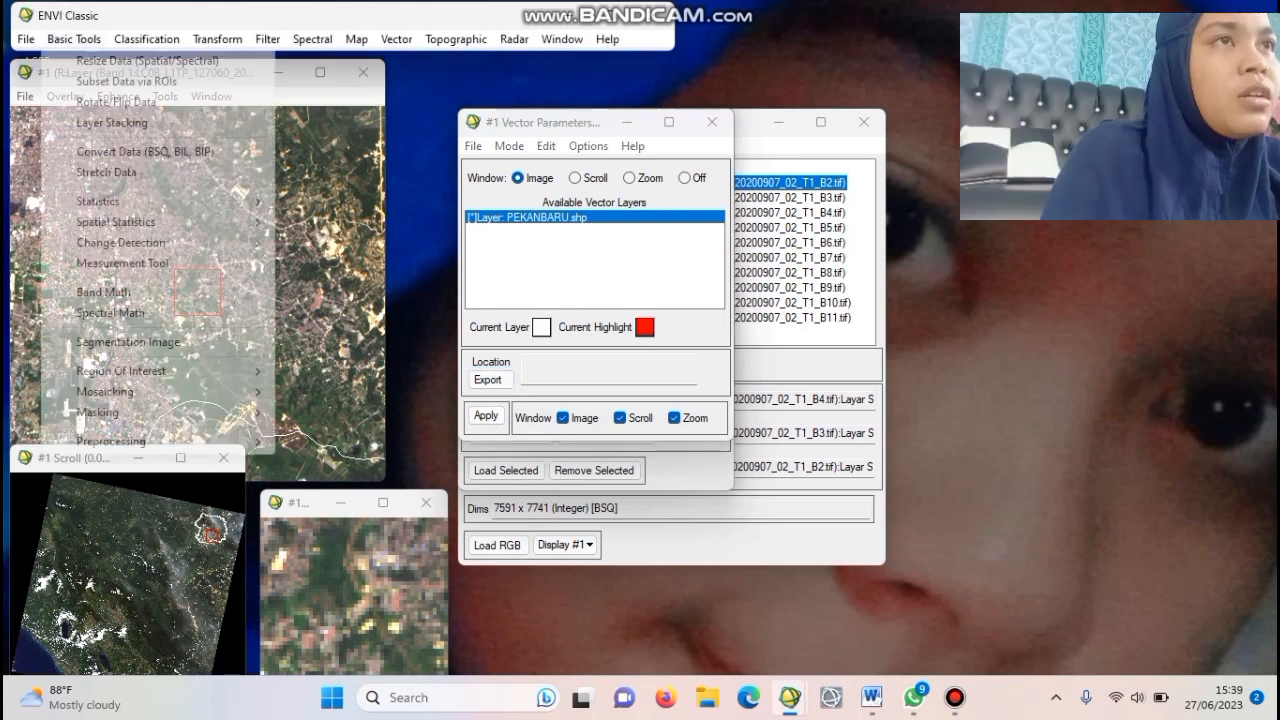
pyautogui.click(125, 81)
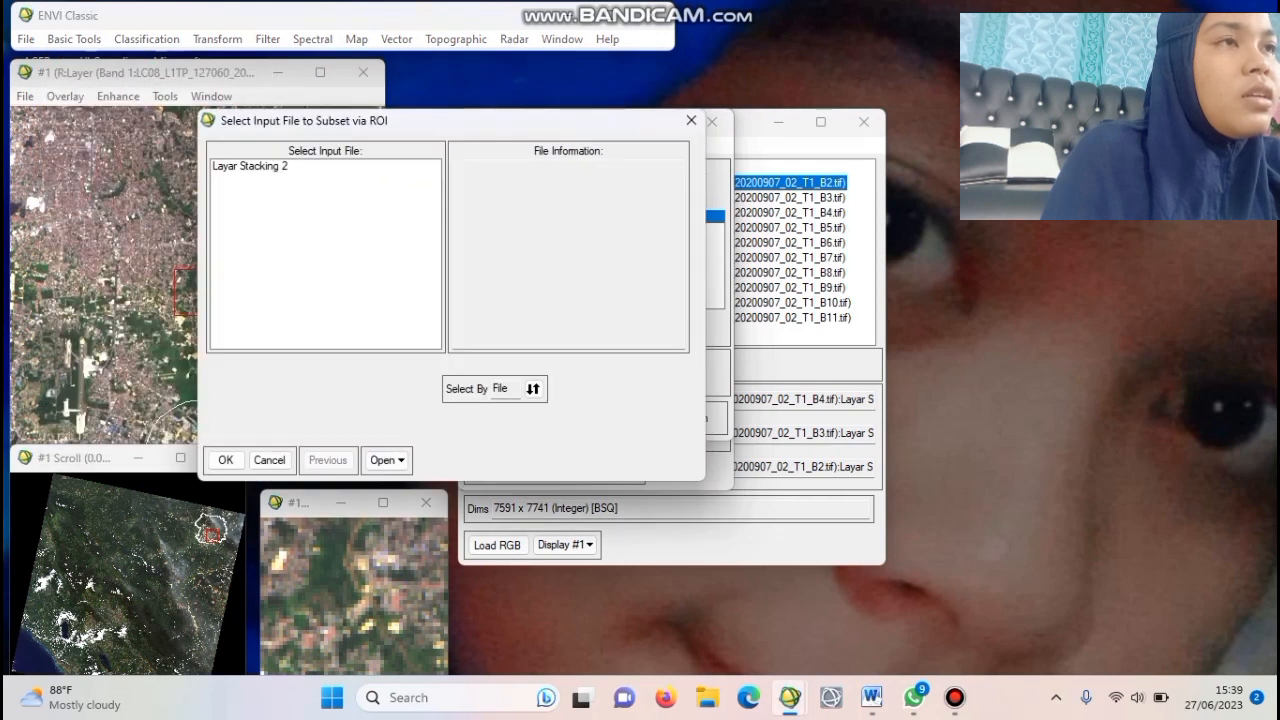
pyautogui.click(250, 166)
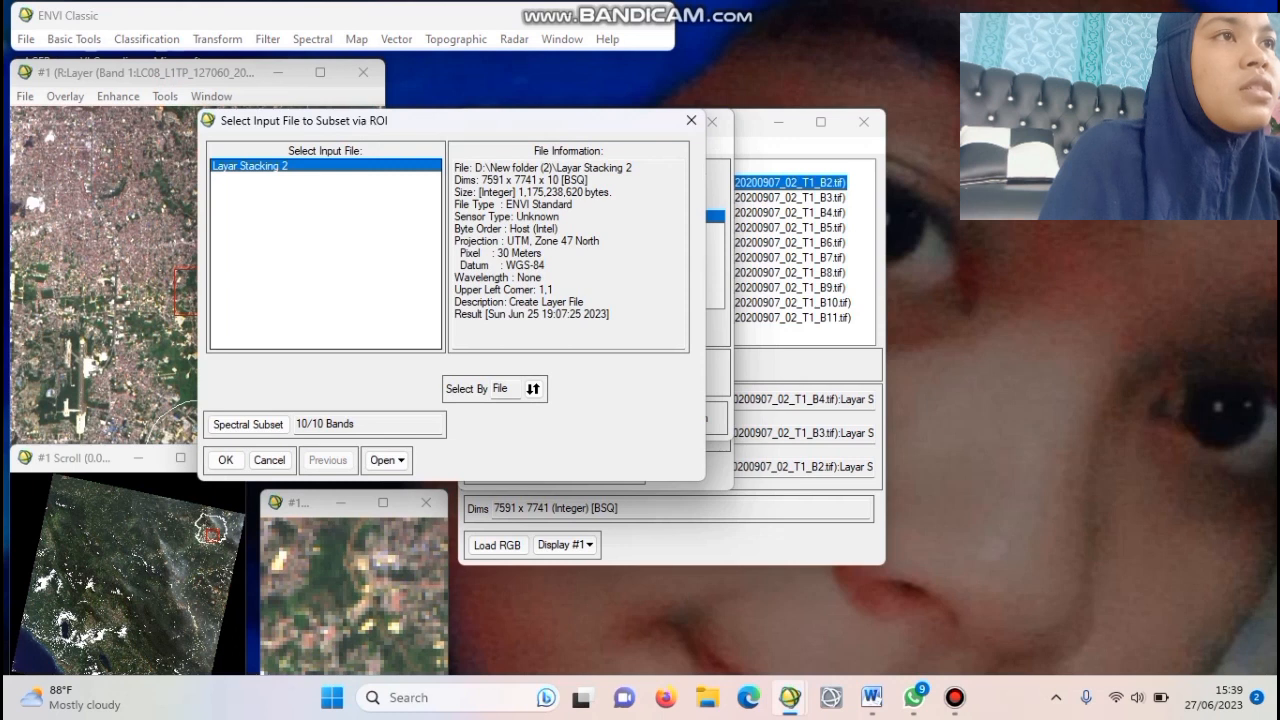
pyautogui.click(225, 460)
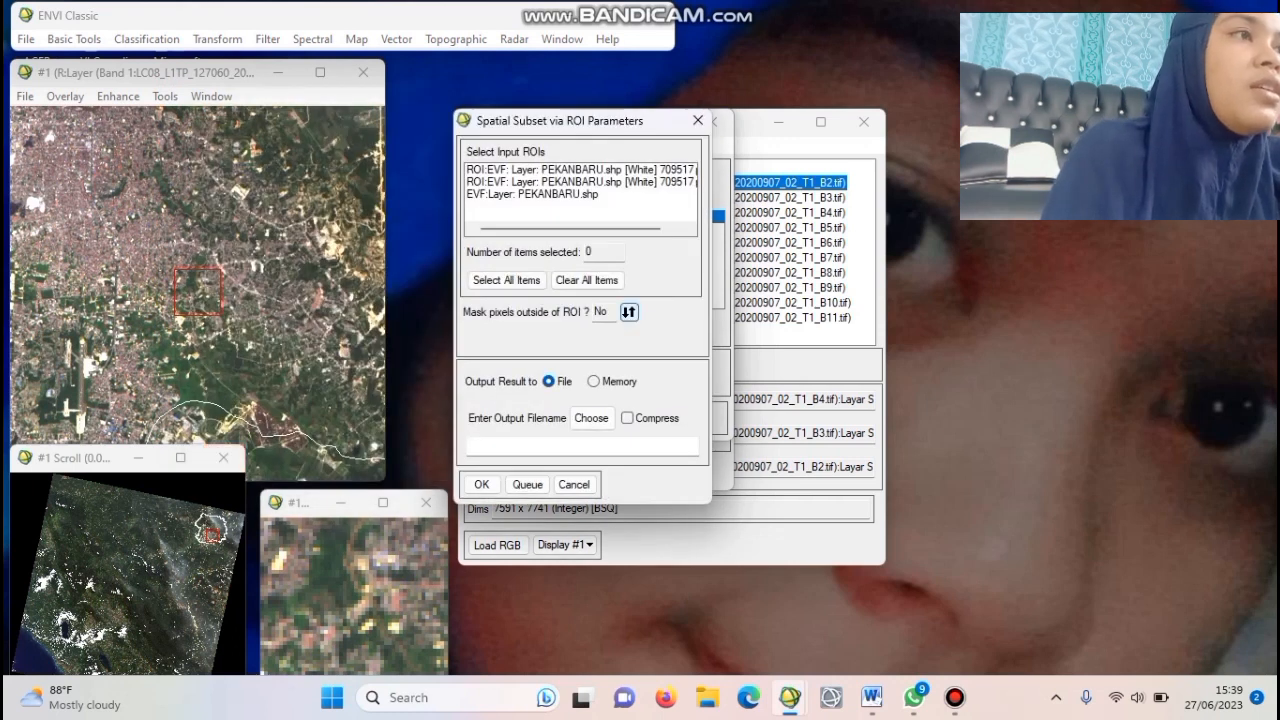
# Step: Subset with all three PEKANBARU items, masking pixels outside the ROI, and output to D:\New folder (3)\PKU CROPPING
pyautogui.click(628, 312)
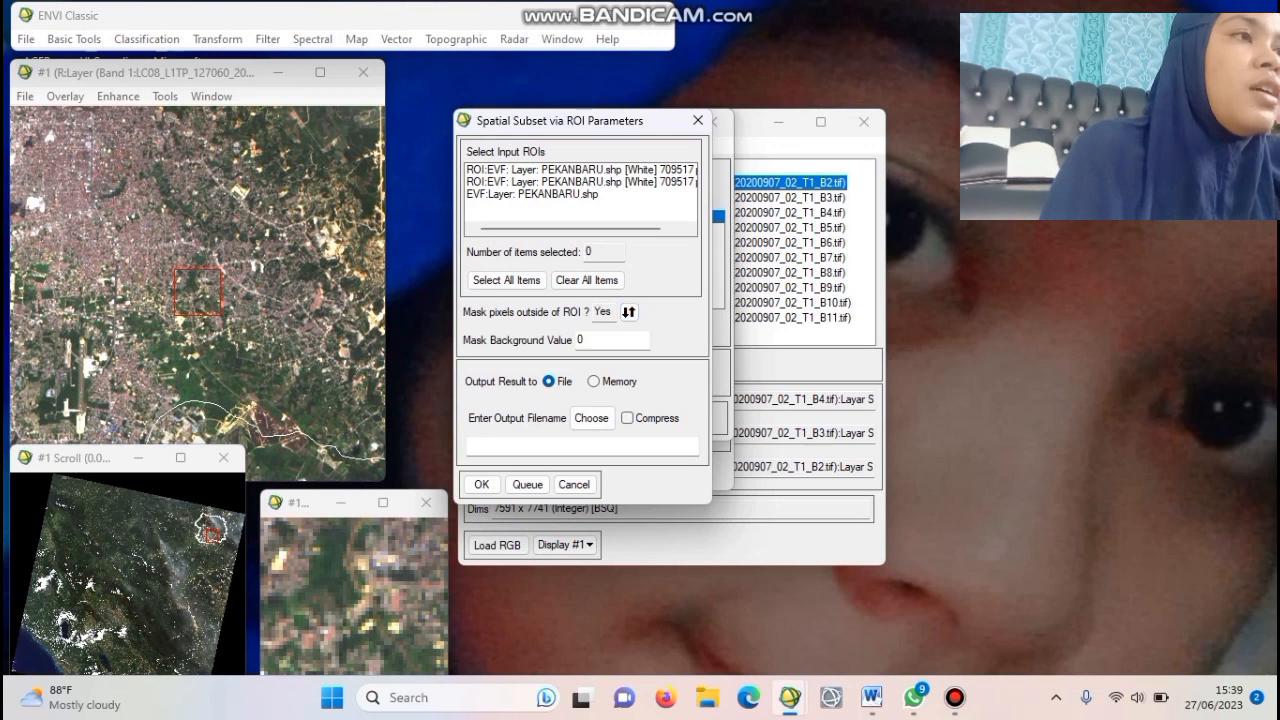
pyautogui.write('D:\\New folder (3)\\PKU CROPPING')
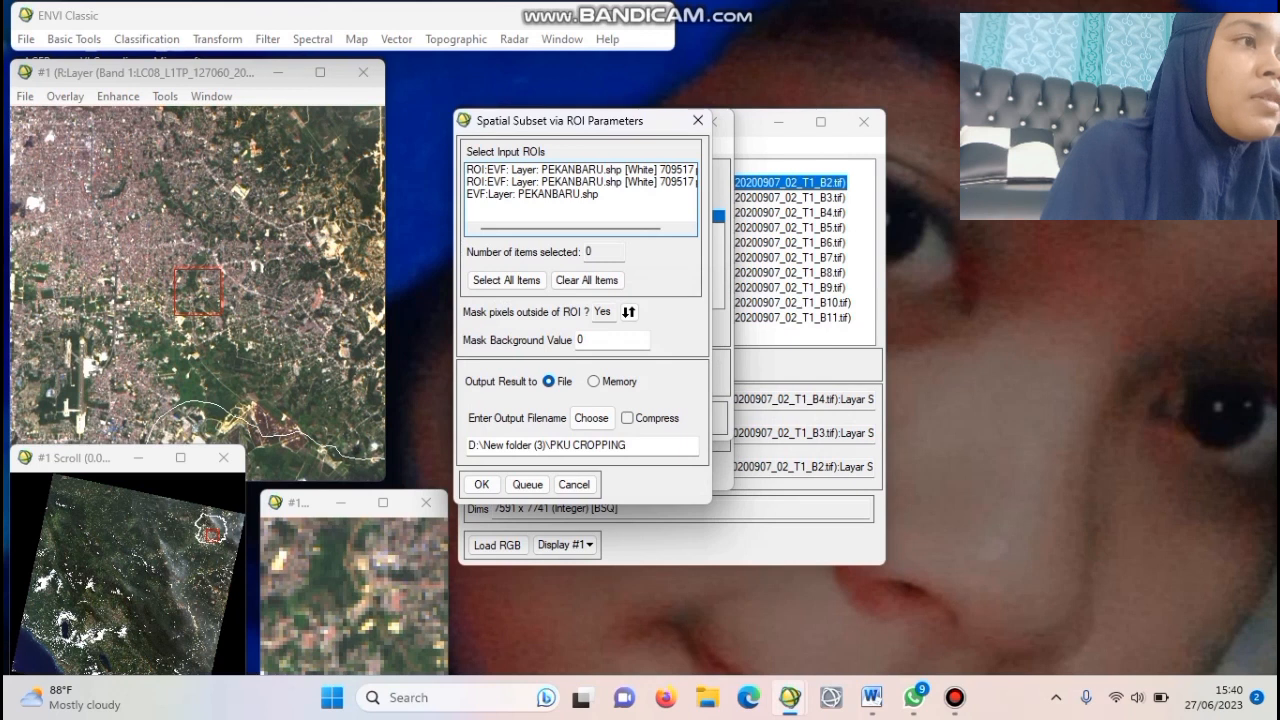
pyautogui.click(580, 169)
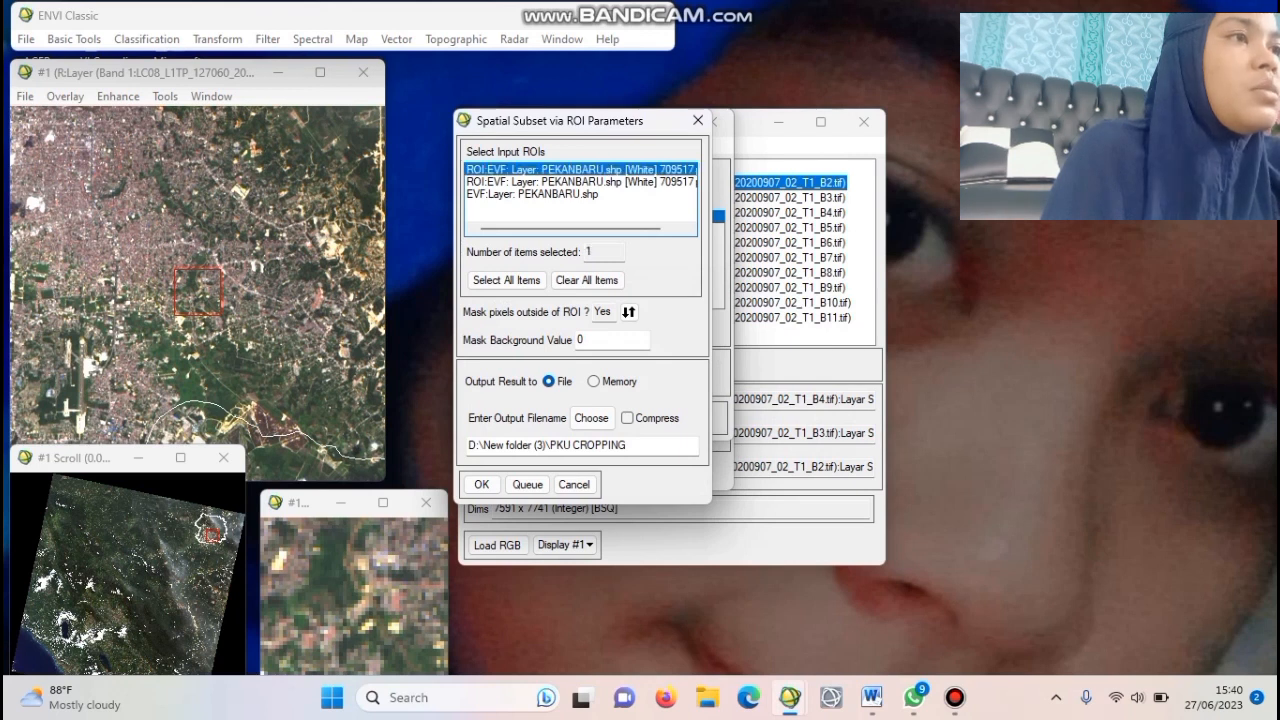
pyautogui.keyDown('shift'); pyautogui.click(580, 193); pyautogui.keyUp('shift')
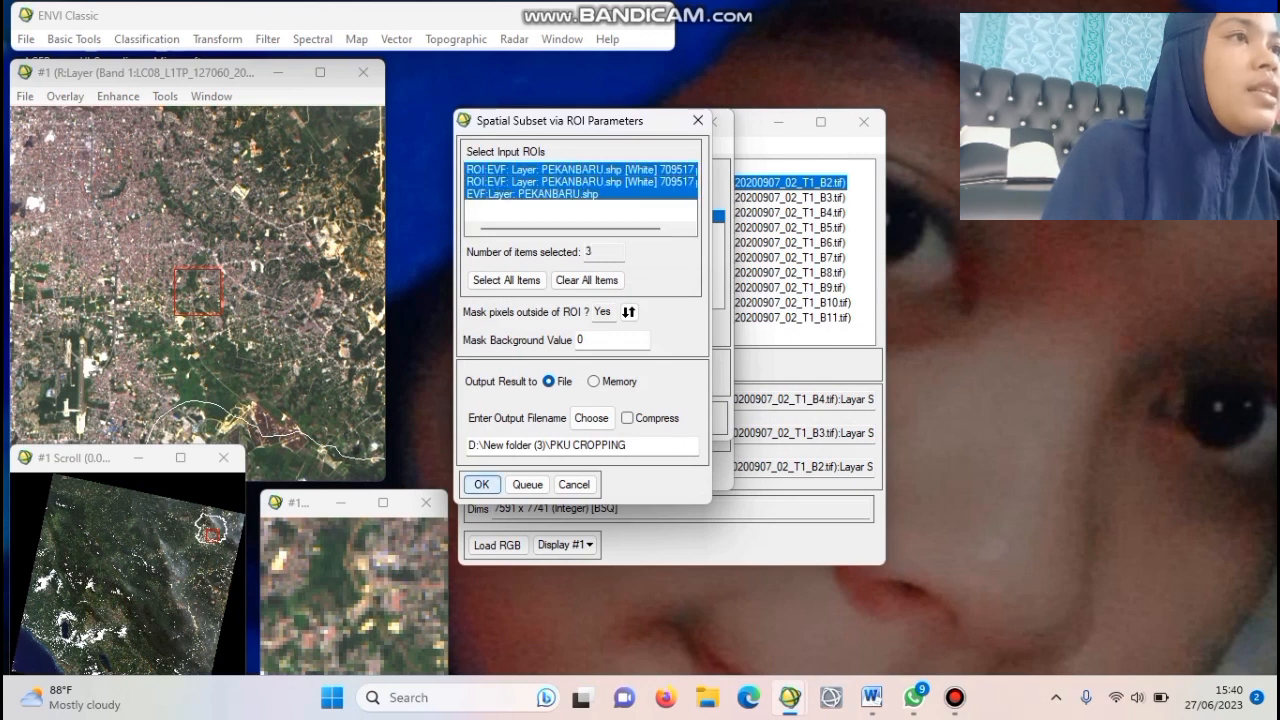
pyautogui.click(481, 484)
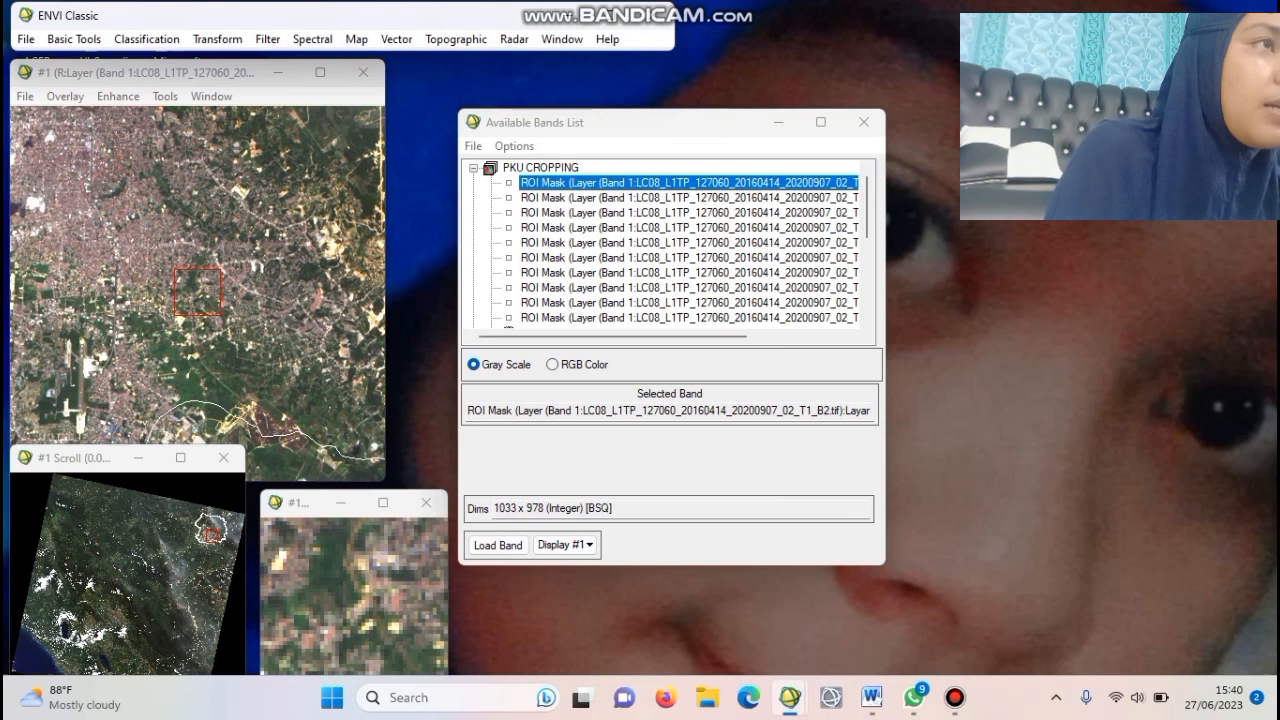
# Step: Load PKU CROPPING into a new display as an RGB composite with B4 as red, B3 as green and B2 as blue
pyautogui.click(565, 544)
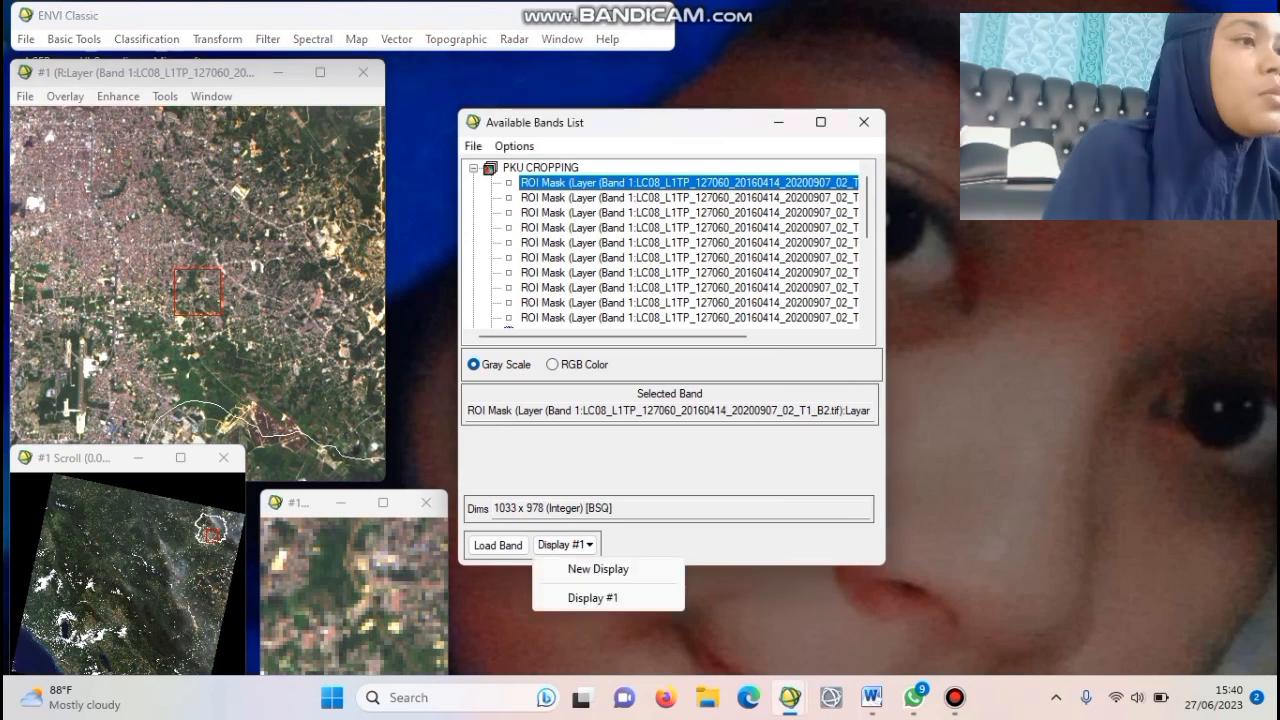
pyautogui.click(598, 569)
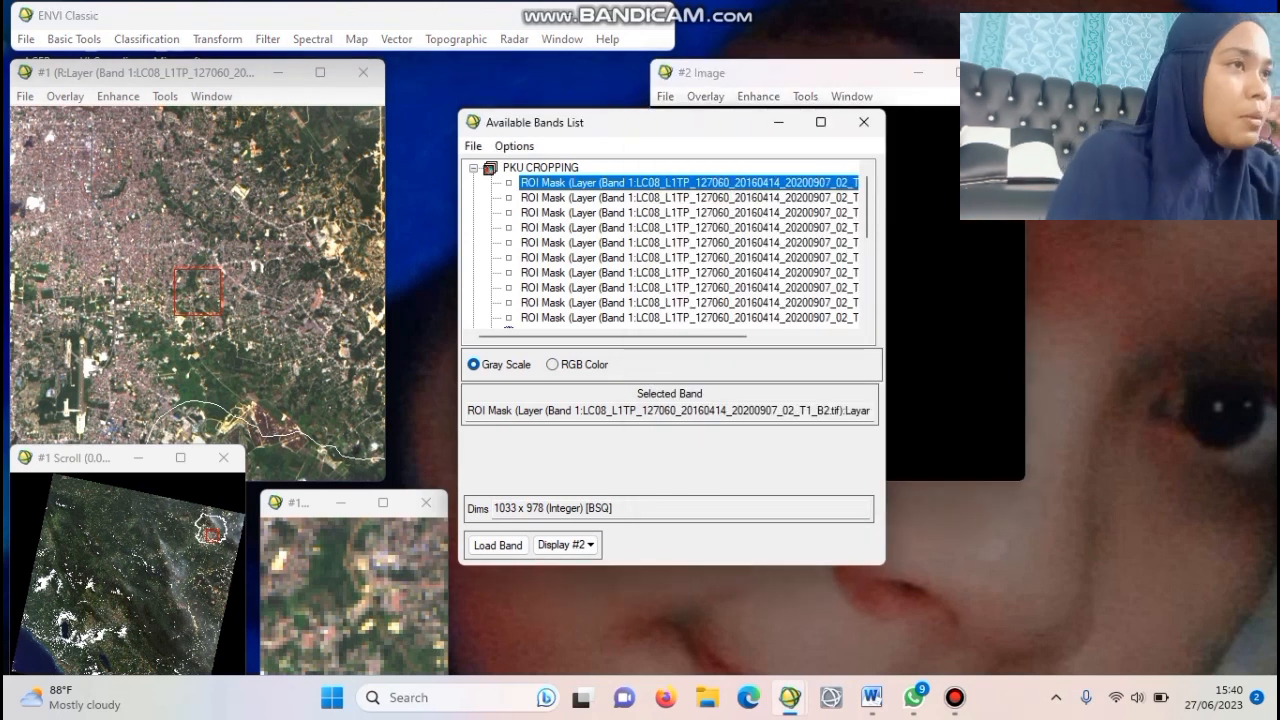
pyautogui.click(552, 364)
pyautogui.click(690, 212)
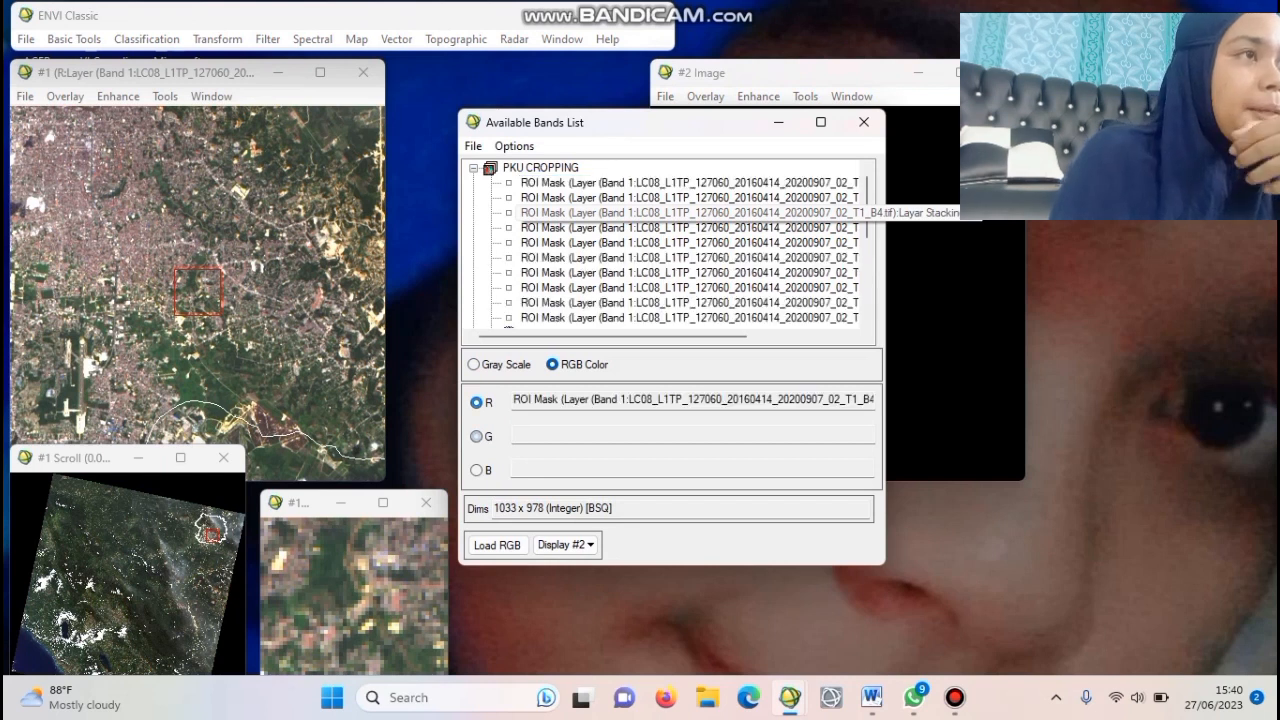
pyautogui.click(690, 197)
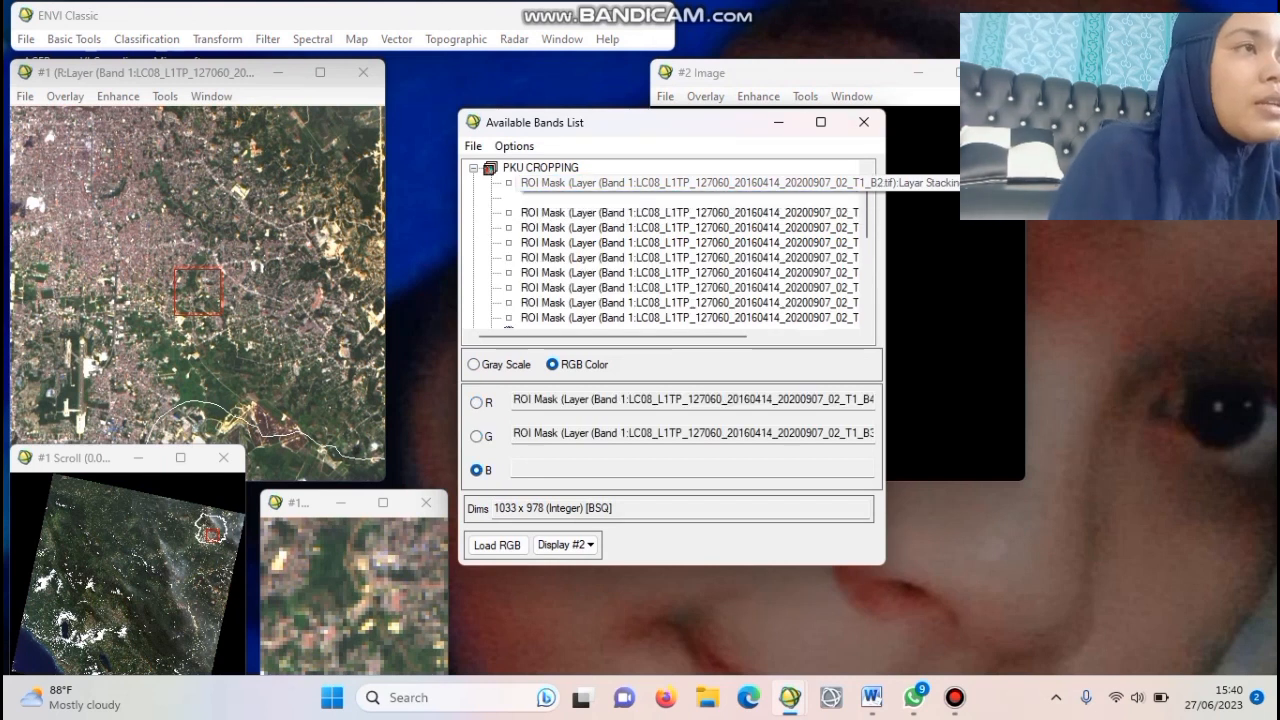
pyautogui.click(690, 182)
pyautogui.click(497, 545)
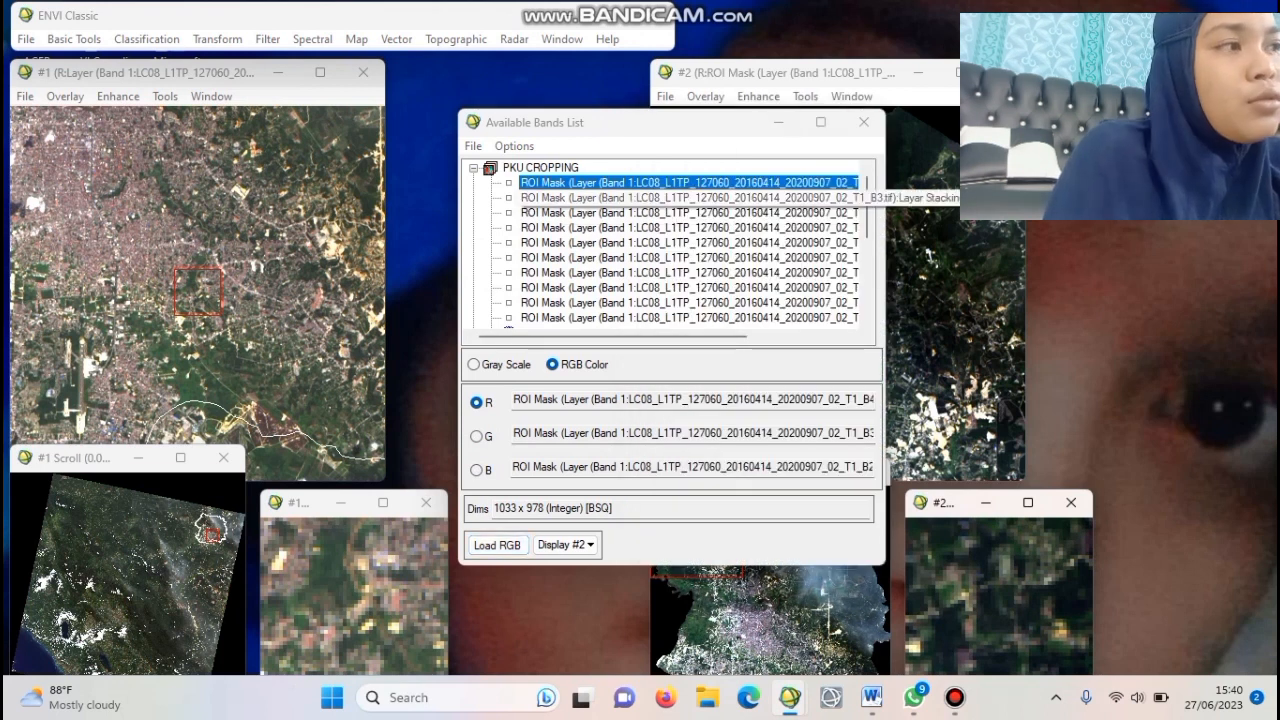
# Step: Arrange the windows to uncover the cropped image and compare the Pekanbaru city area in both displays
pyautogui.moveTo(884, 340); pyautogui.dragTo(630, 340)
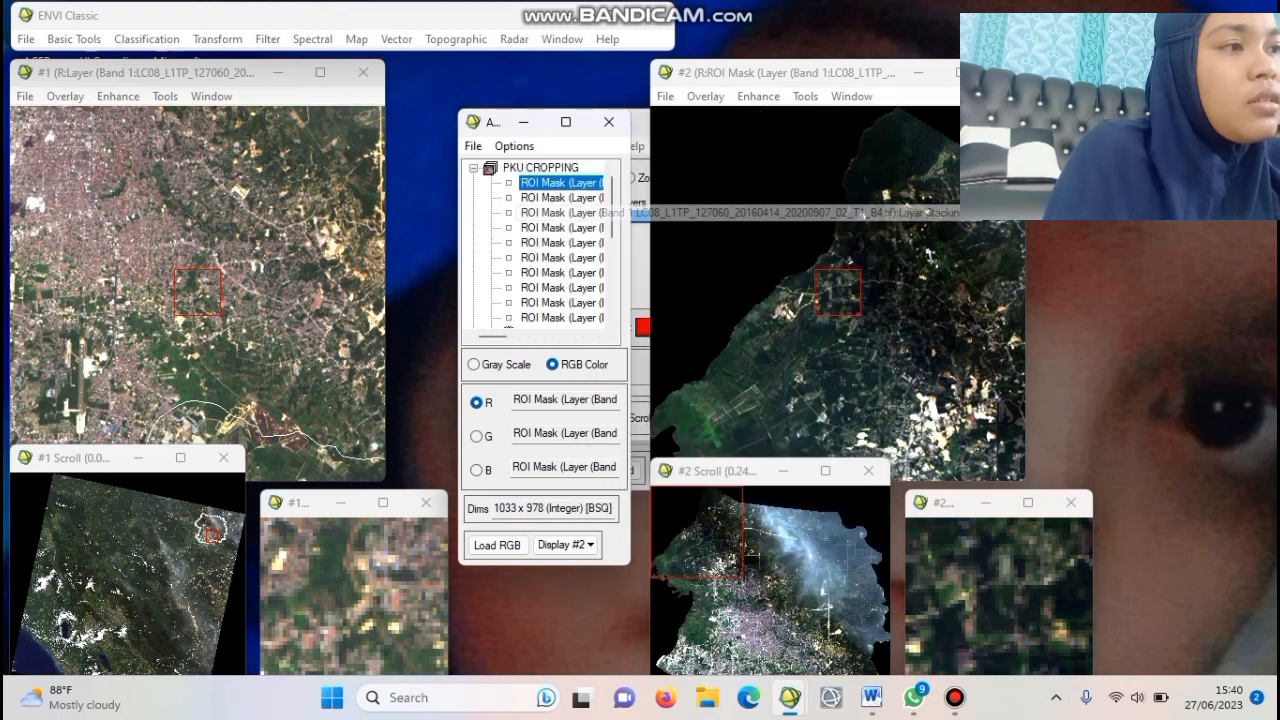
pyautogui.moveTo(800, 72); pyautogui.dragTo(976, 36)
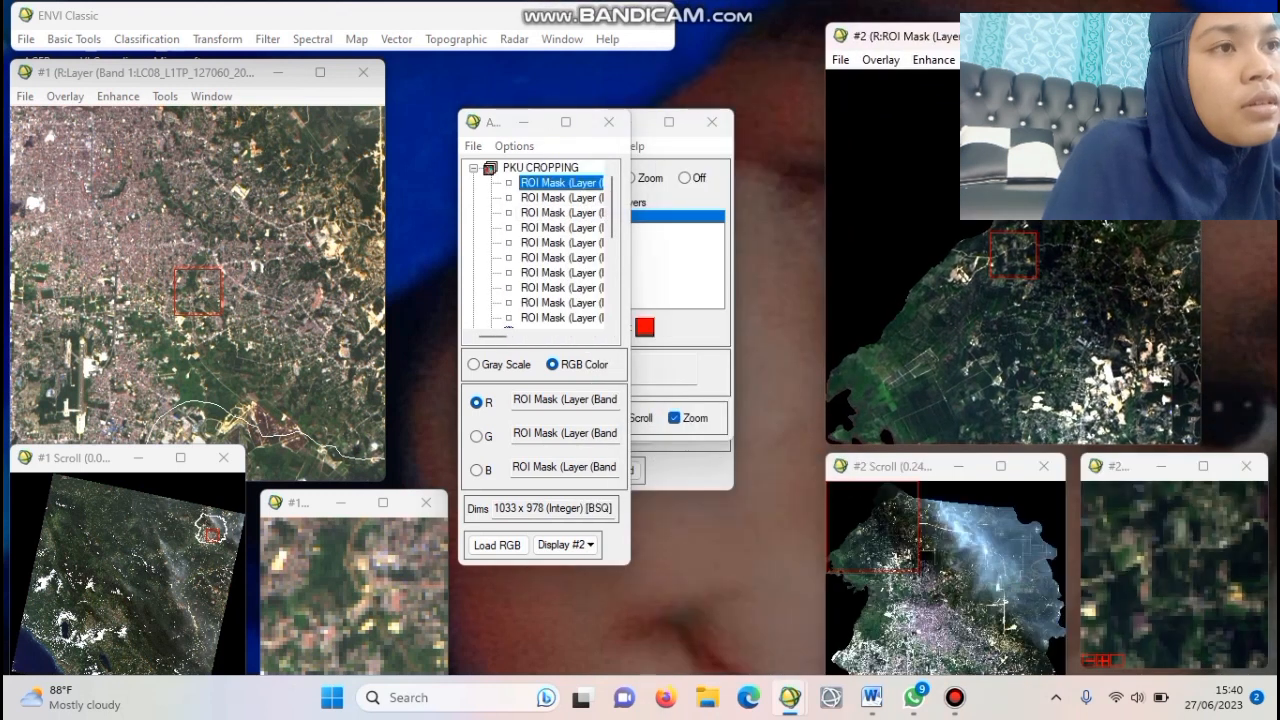
pyautogui.click(920, 589)
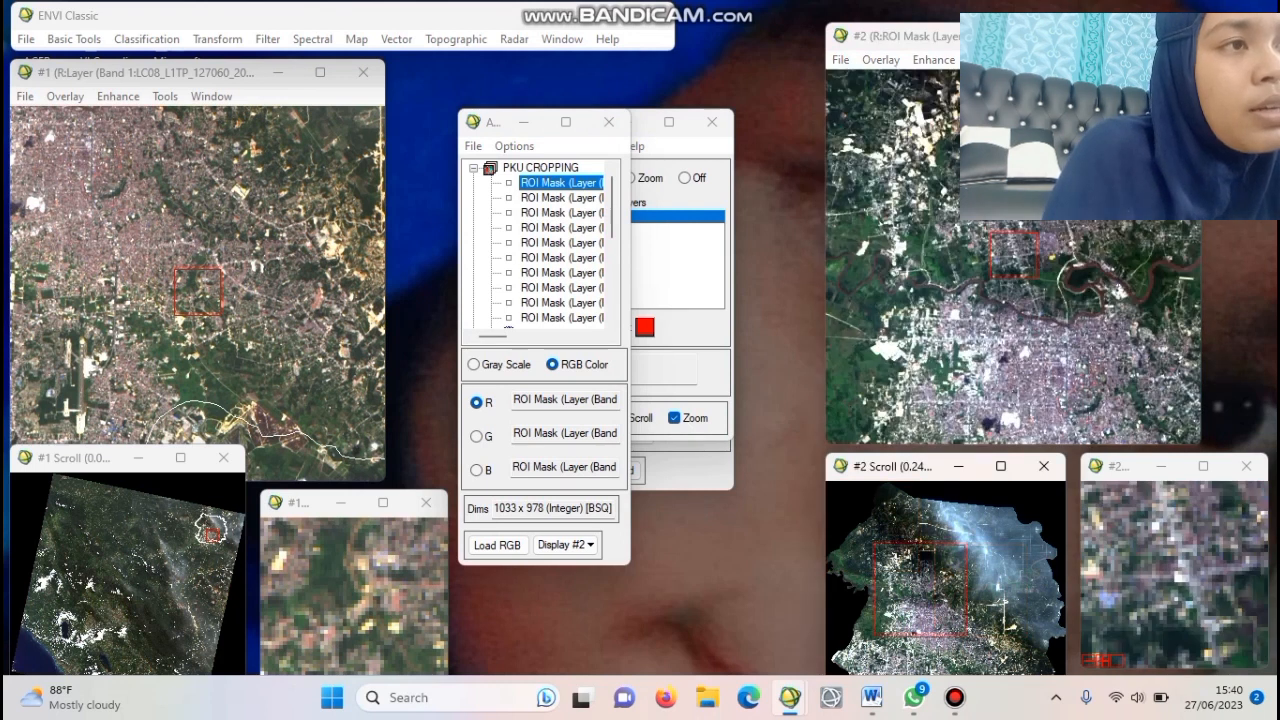
pyautogui.click(210, 527)
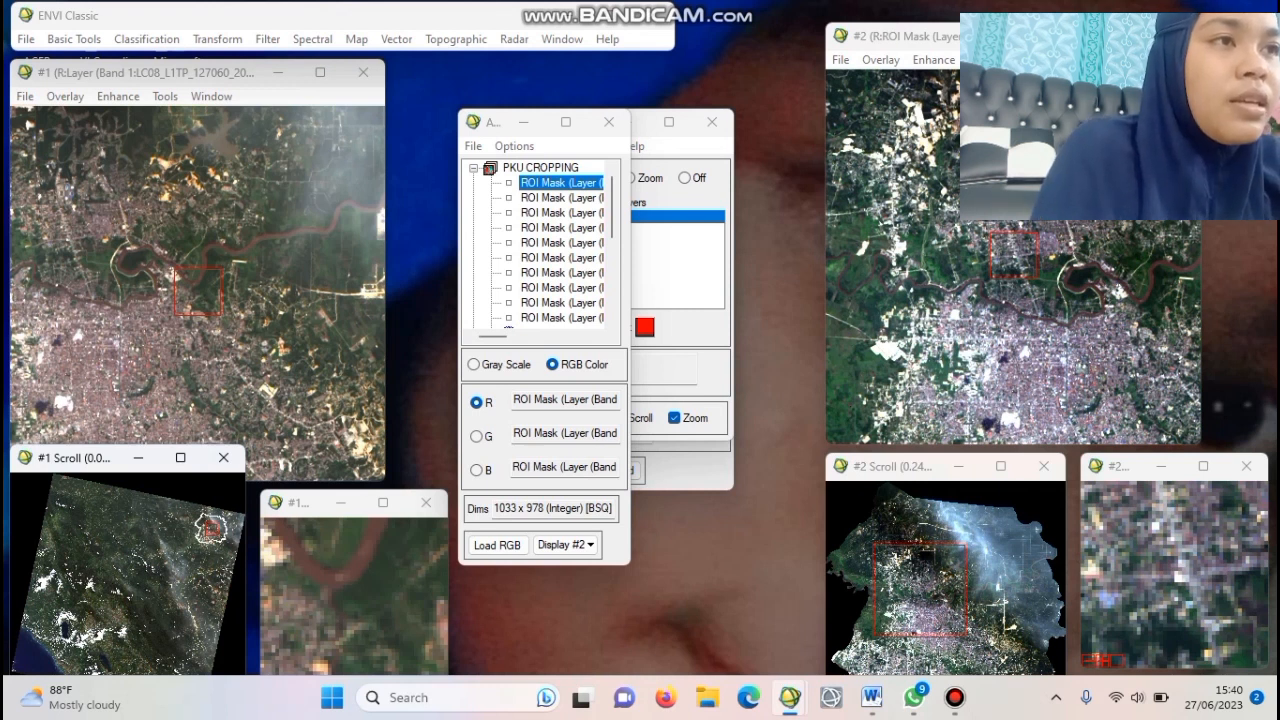
pyautogui.click(925, 622)
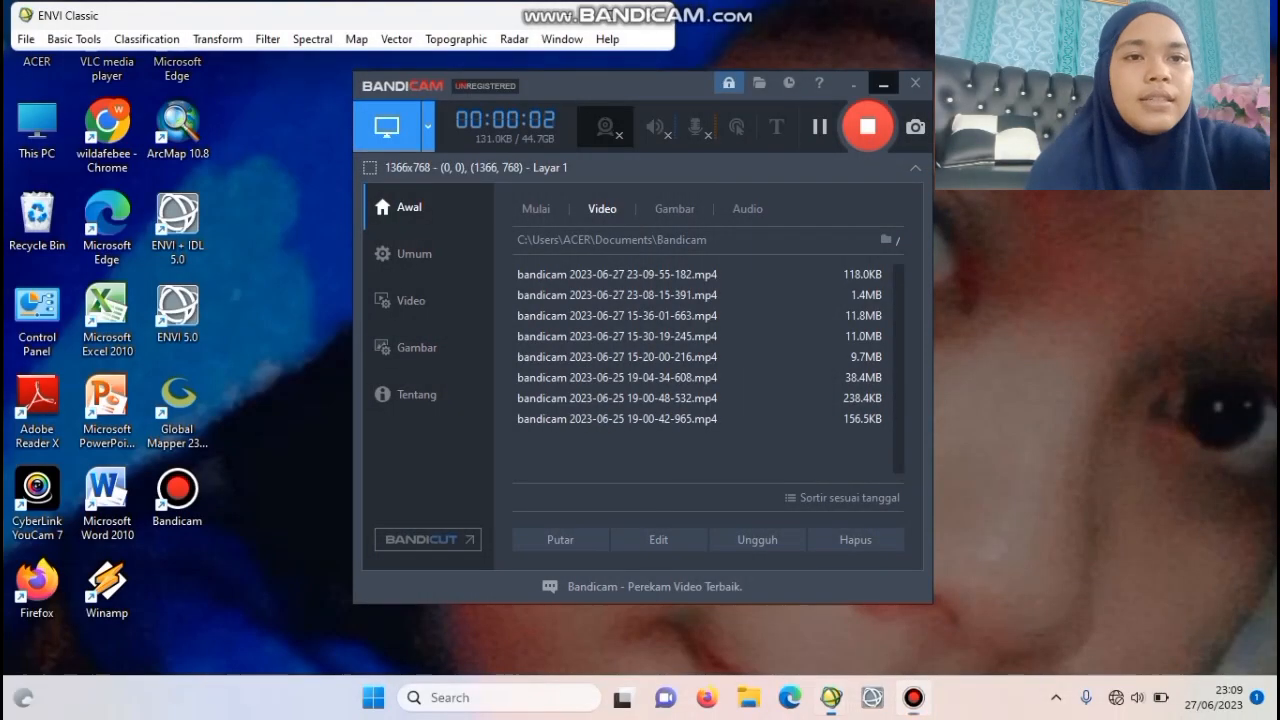
# Step: Minimize the screen recorder and open the PKU CROPPING image from New folder (3) on drive DATA (D:)
pyautogui.click(883, 83)
pyautogui.click(26, 39)
pyautogui.click(26, 39)
pyautogui.click(26, 39)
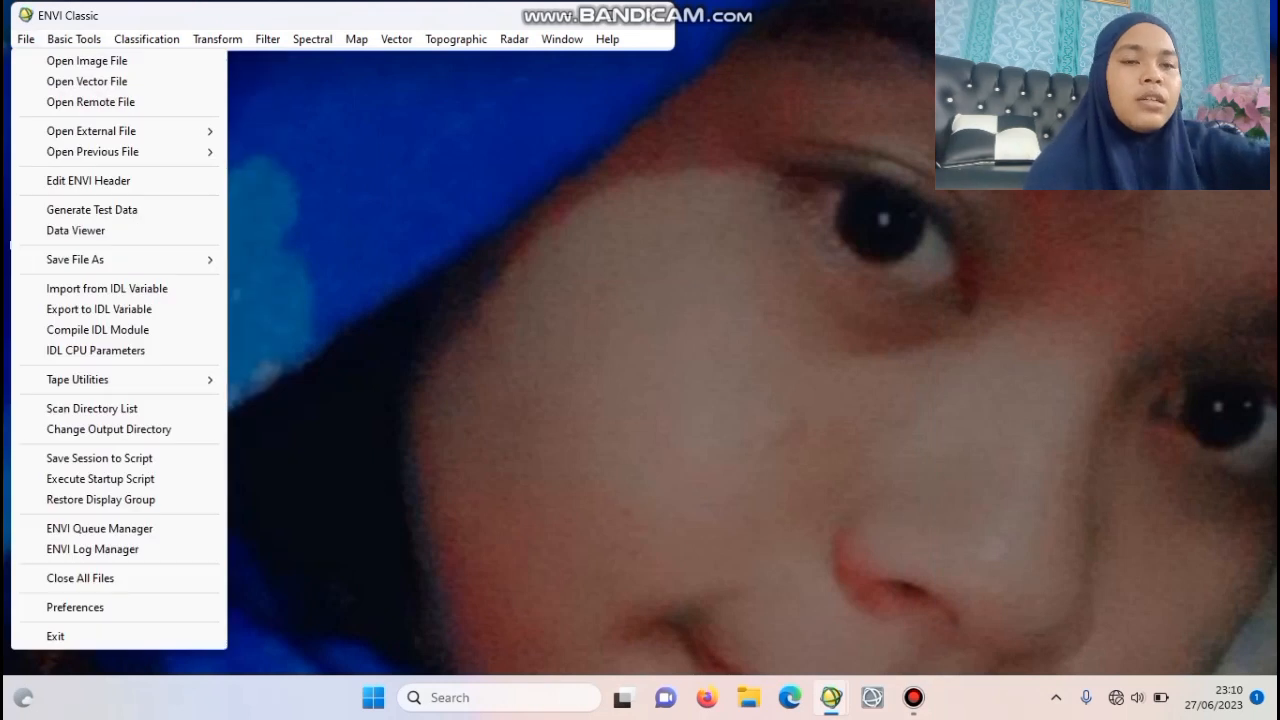
pyautogui.click(87, 60)
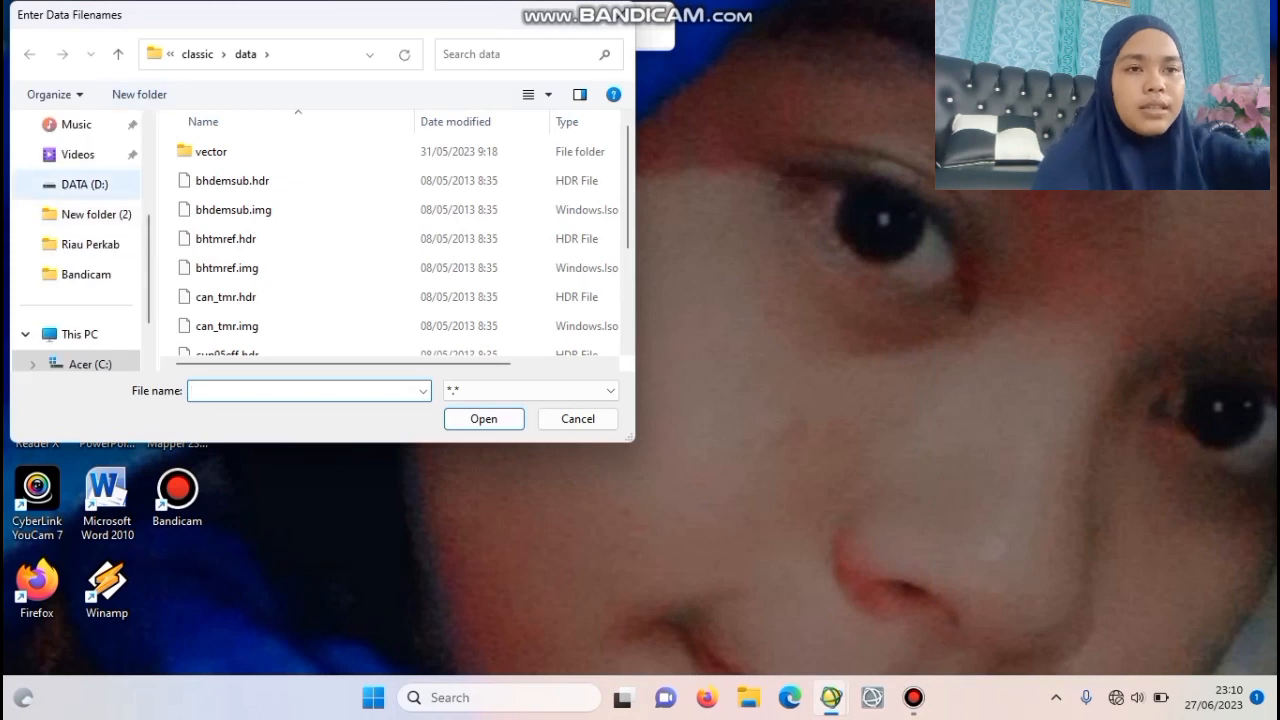
pyautogui.click(84, 184)
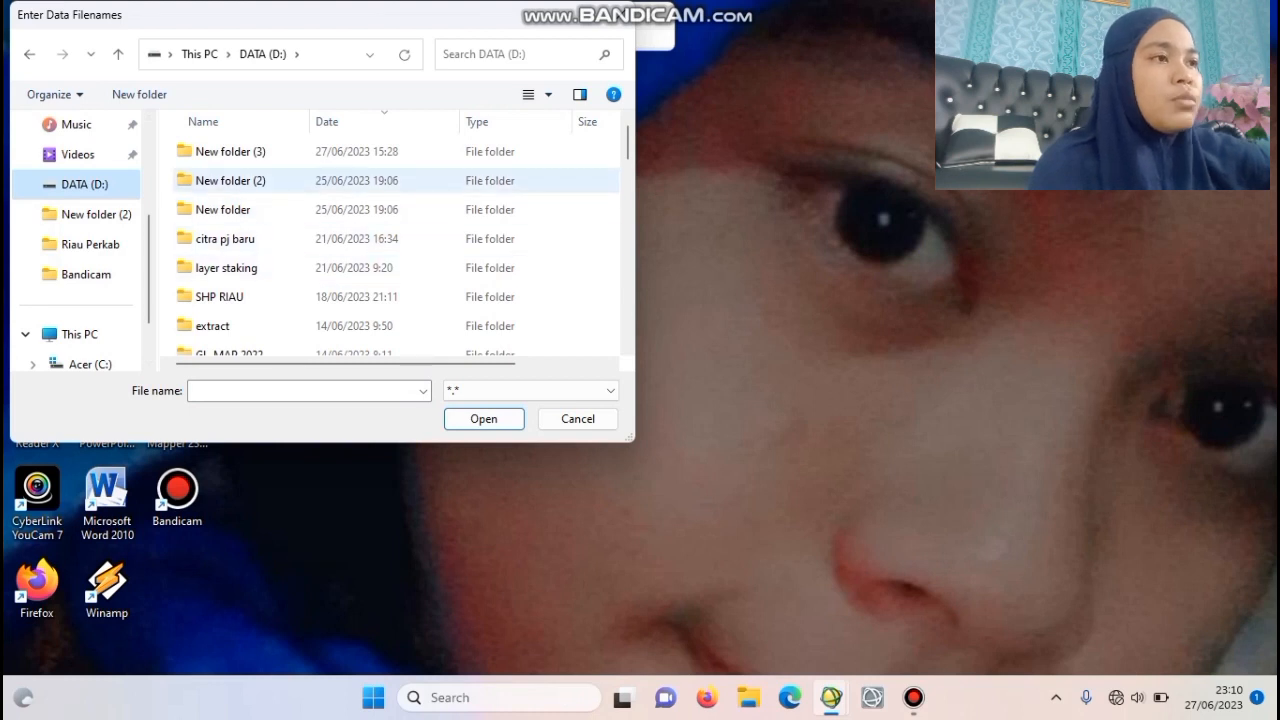
pyautogui.doubleClick(230, 151)
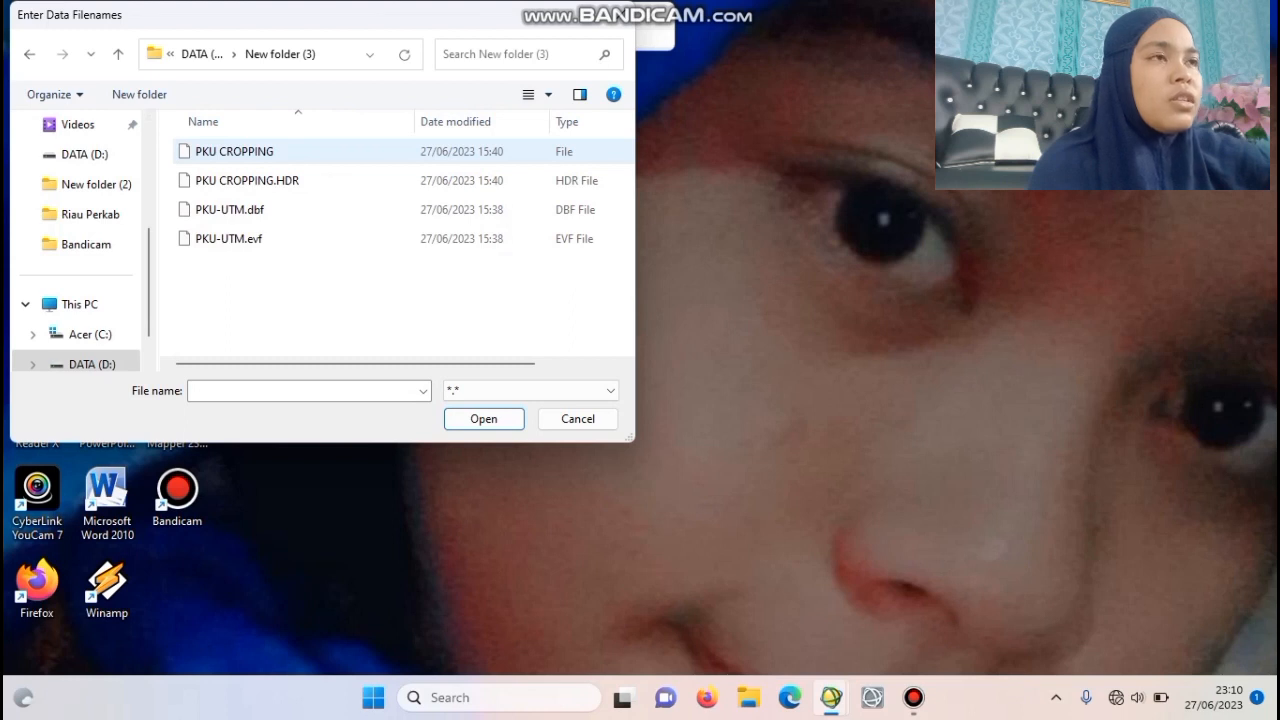
pyautogui.moveTo(324, 154); pyautogui.dragTo(304, 182)
pyautogui.click(484, 419)
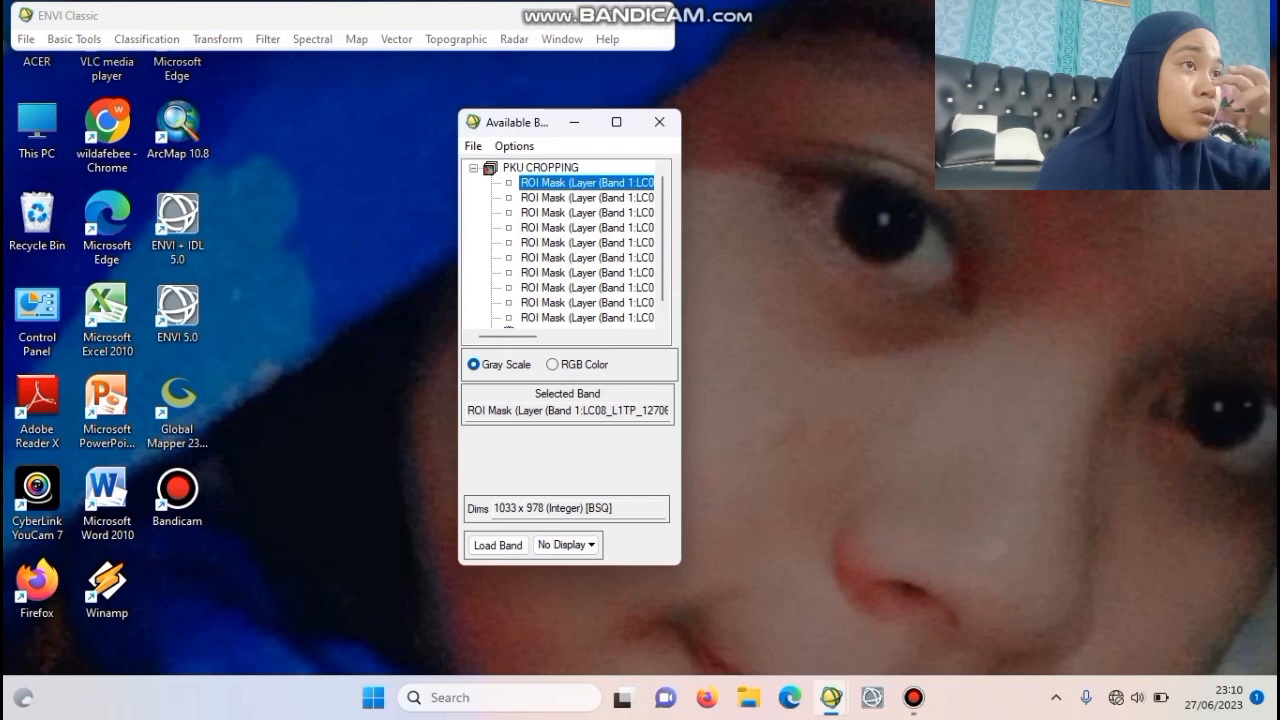
# Step: Display the reopened PKU CROPPING image in RGB color with B4 as red, B3 as green and B2 as blue
pyautogui.click(552, 364)
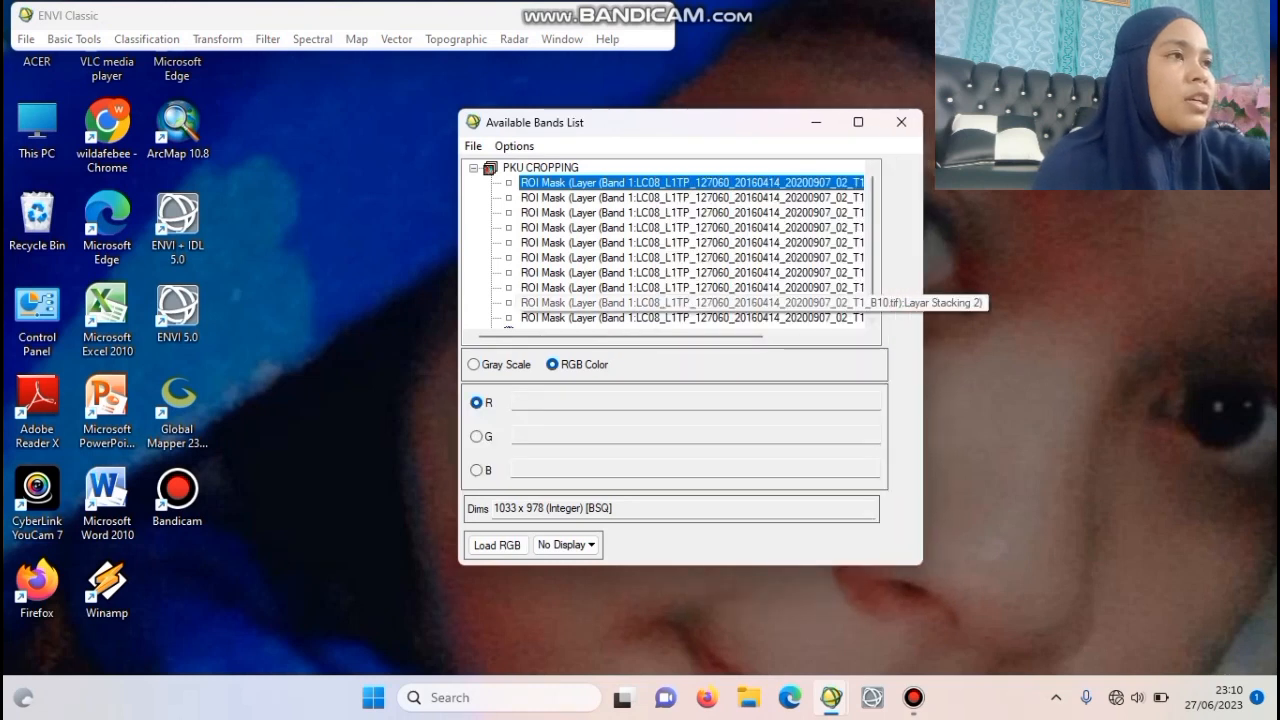
pyautogui.moveTo(928, 275); pyautogui.dragTo(975, 275)
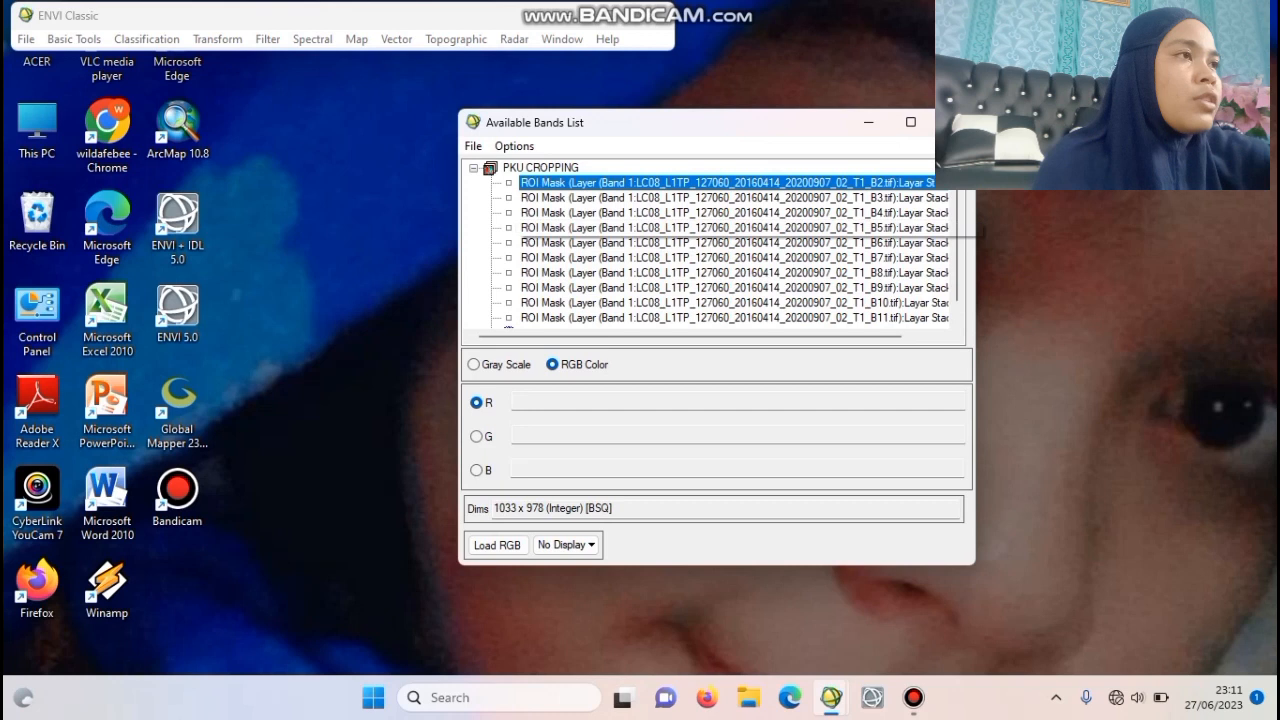
pyautogui.click(700, 212)
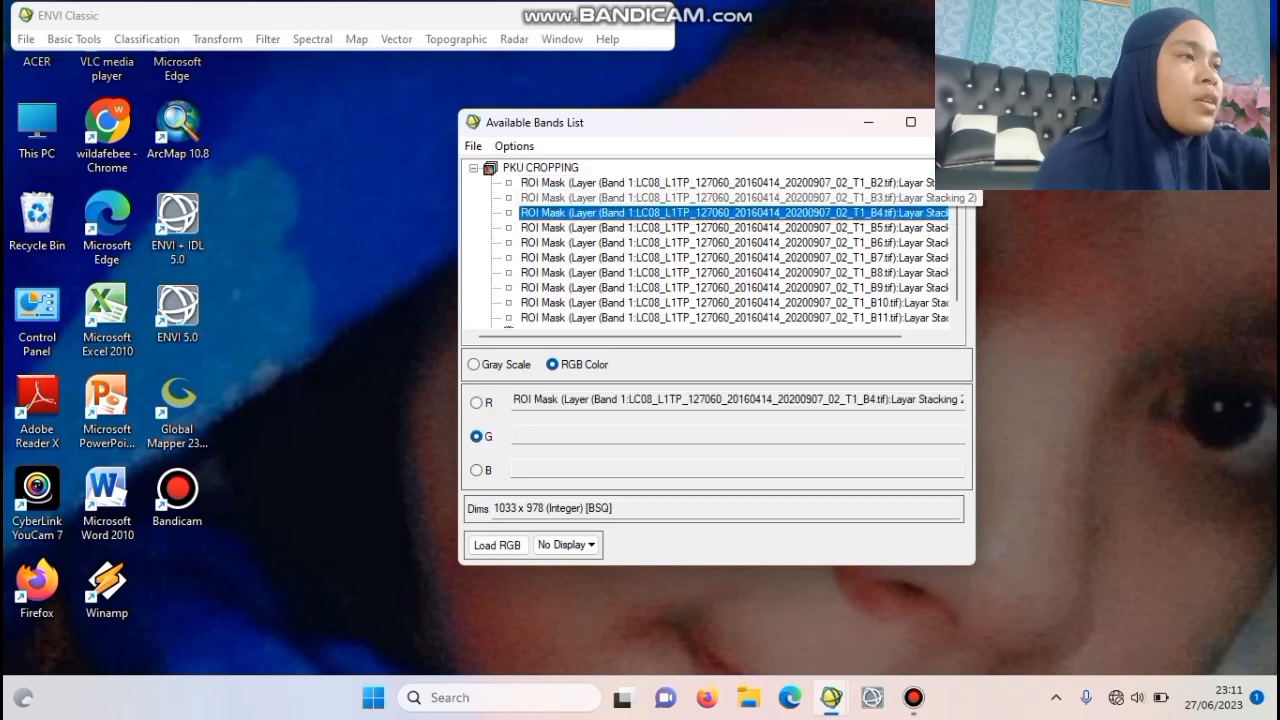
pyautogui.click(700, 197)
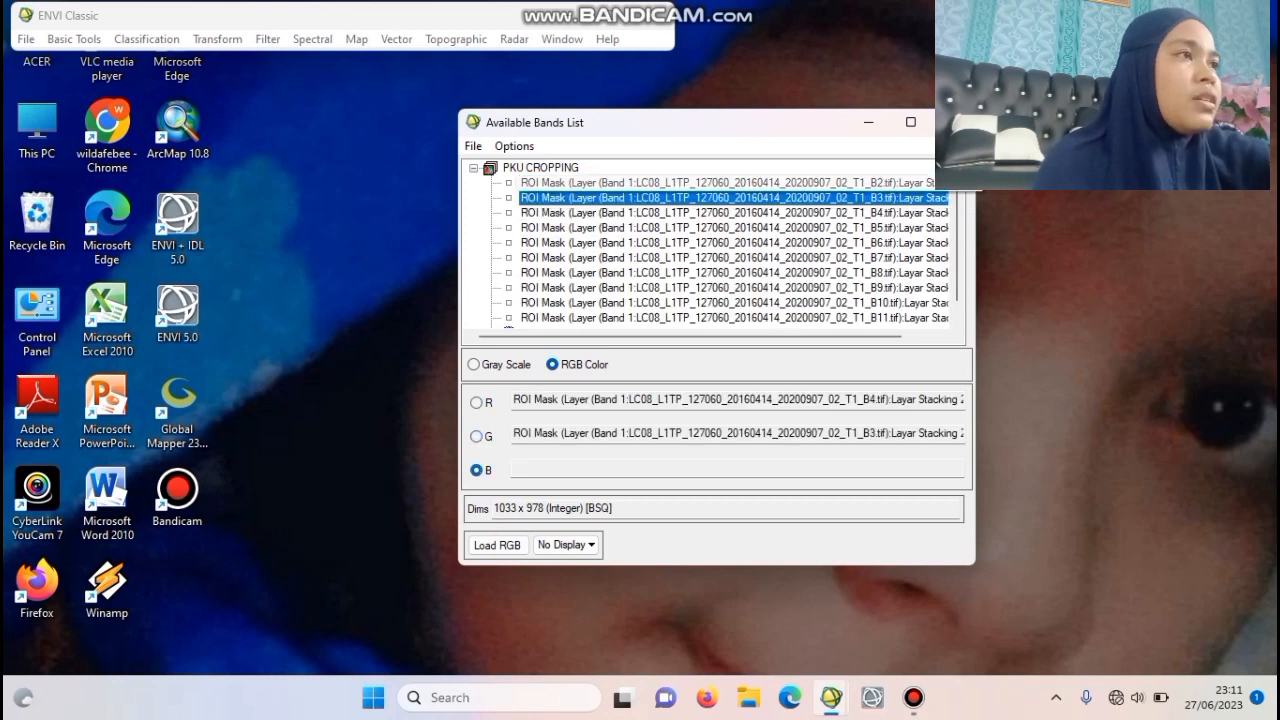
pyautogui.click(700, 182)
pyautogui.click(497, 545)
# Step: Load PKU CROPPING into a new display as an RGB composite with B5 as red, B4 as green and B3 as blue
pyautogui.click(565, 545)
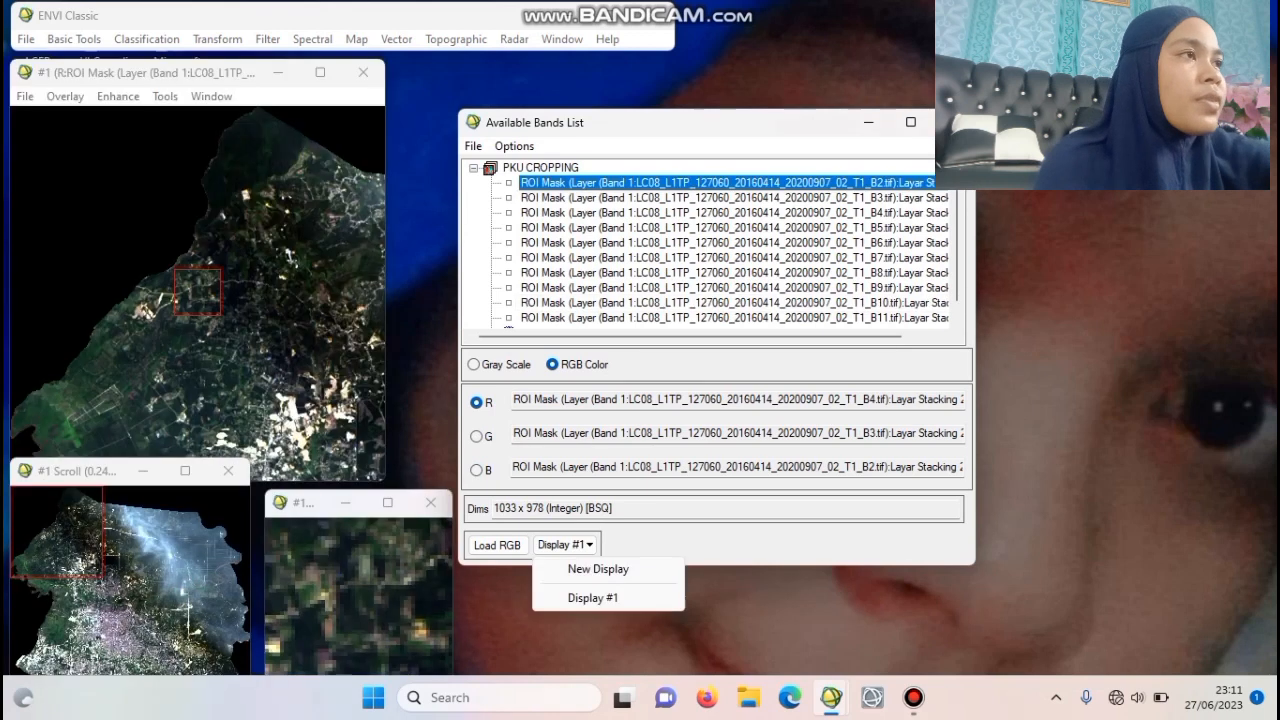
pyautogui.click(598, 569)
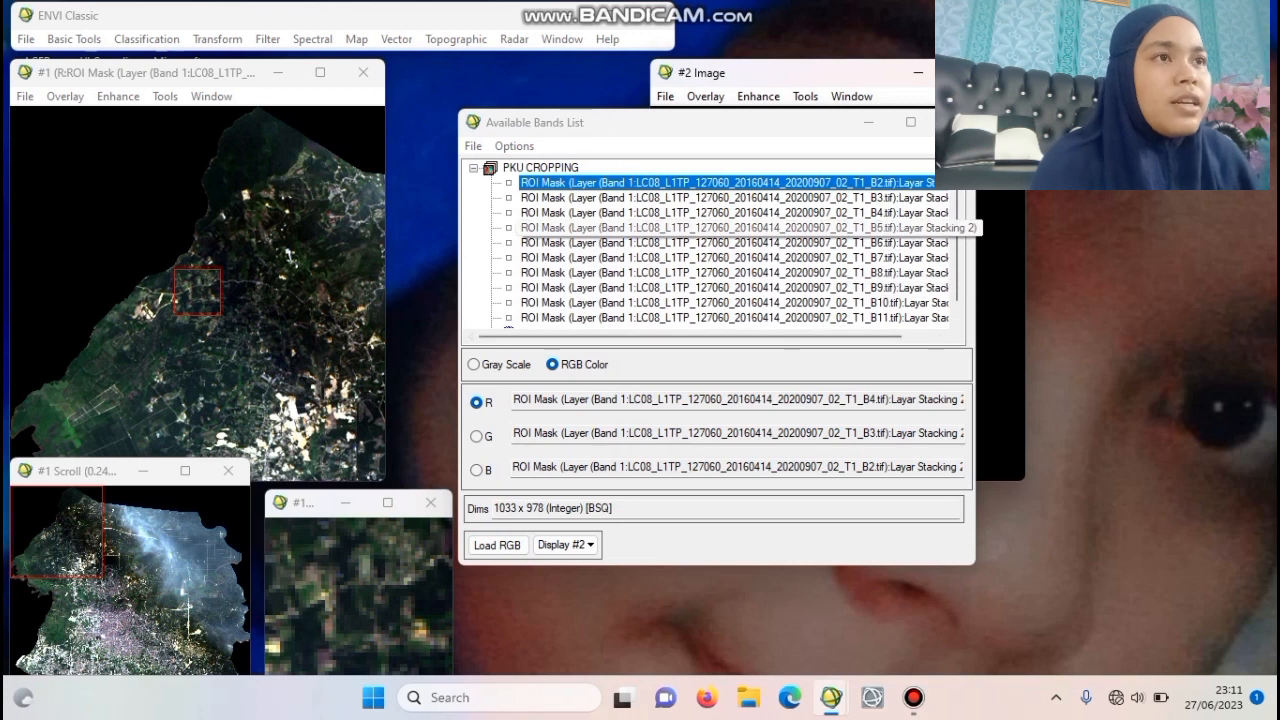
pyautogui.click(730, 227)
pyautogui.click(730, 212)
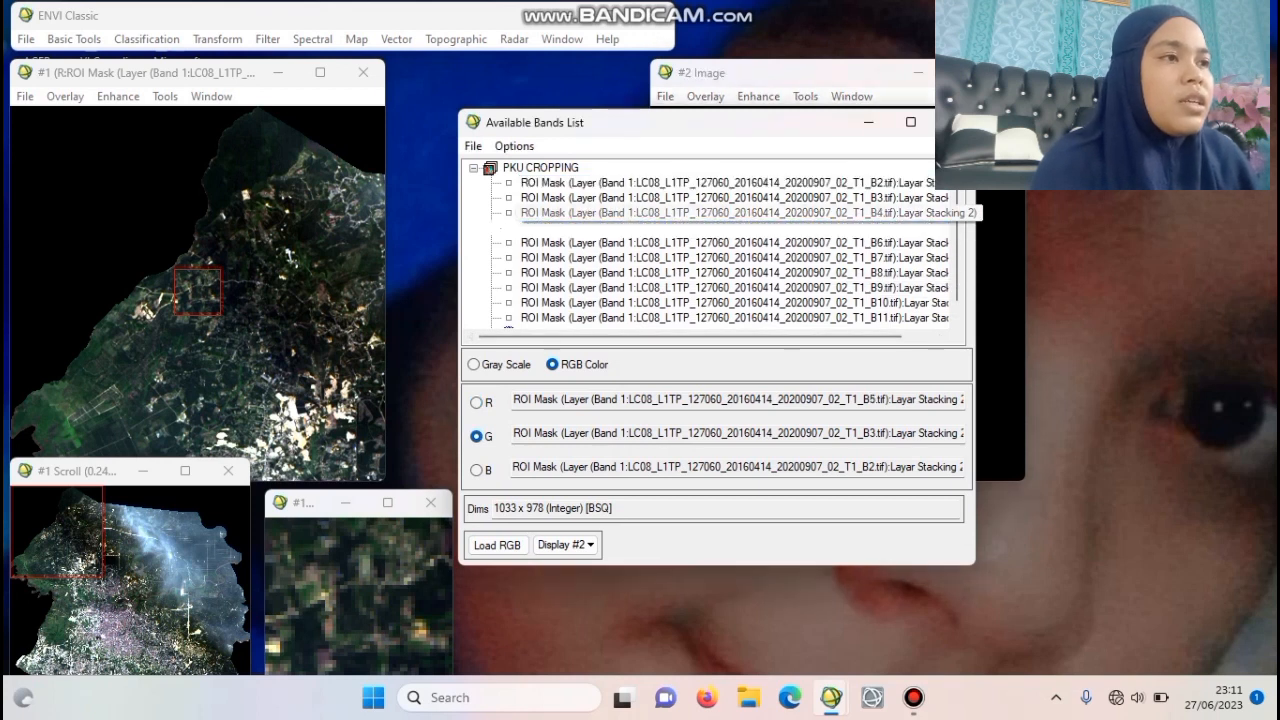
pyautogui.click(730, 197)
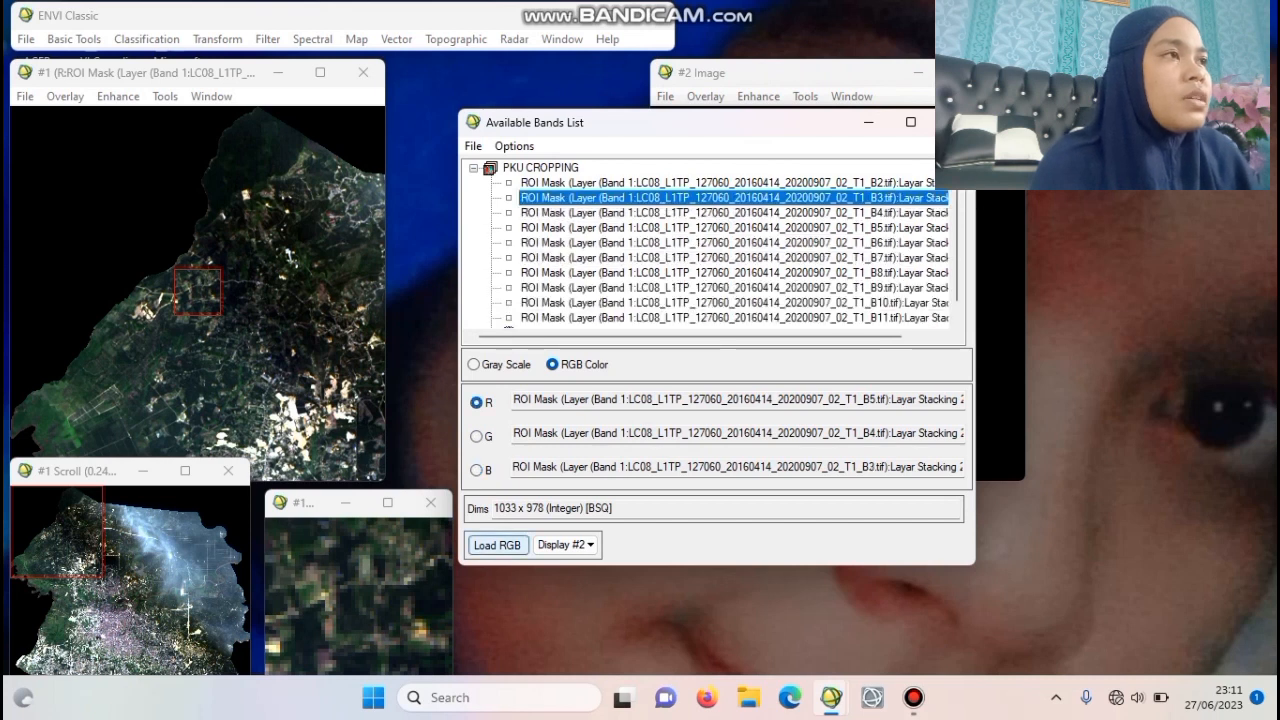
pyautogui.click(497, 545)
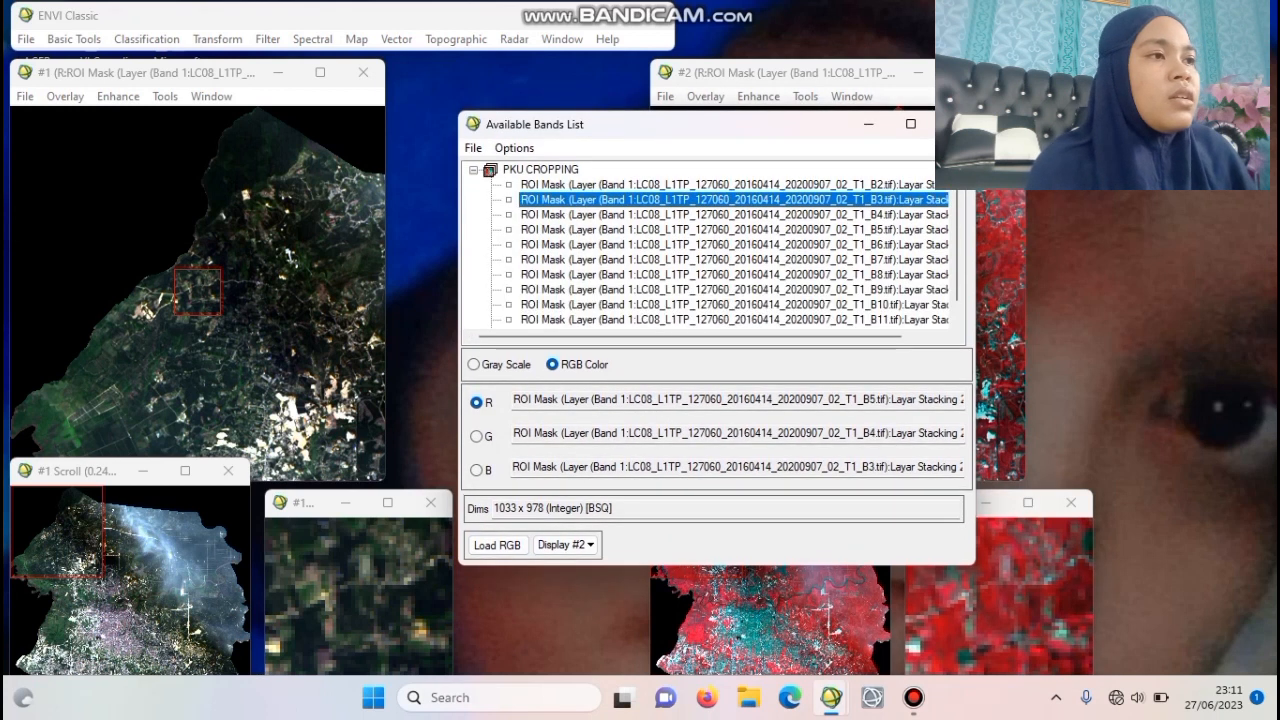
# Step: Move the bands list aside and place the display #2 image closer to display #1 so both composites are uncovered
pyautogui.moveTo(775, 124); pyautogui.dragTo(1075, 94)
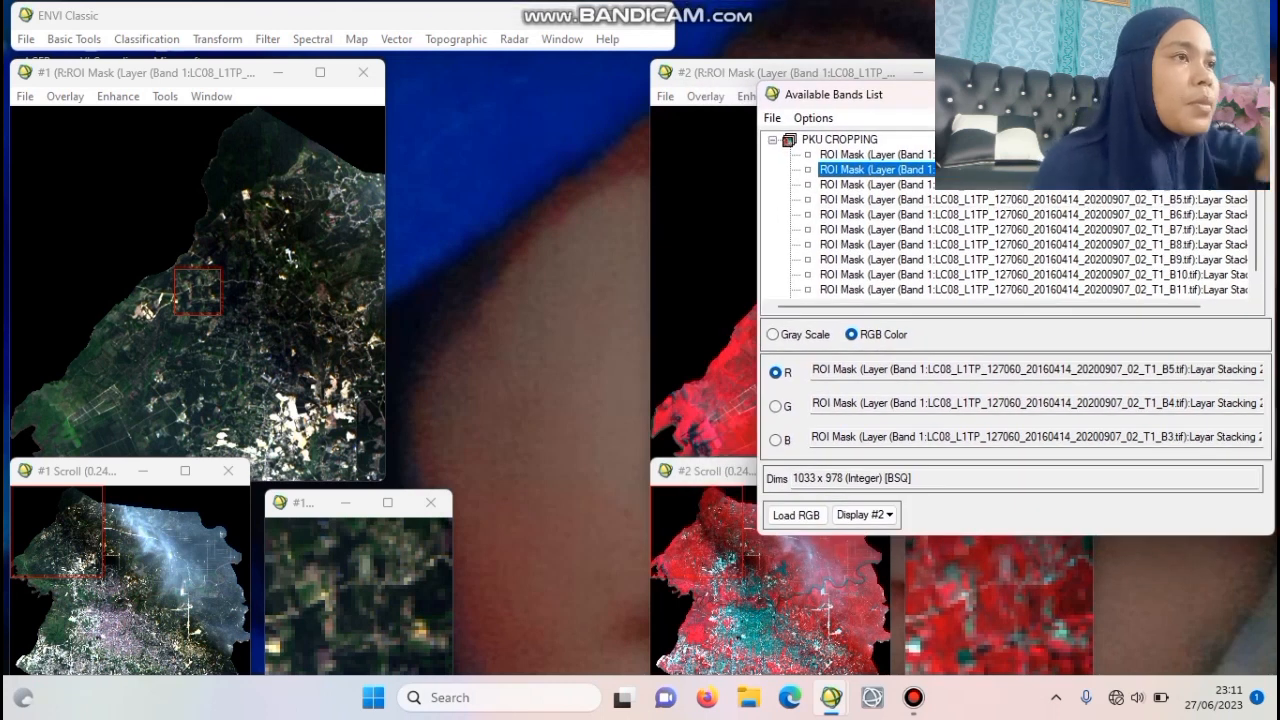
pyautogui.moveTo(800, 214); pyautogui.dragTo(1118, 214)
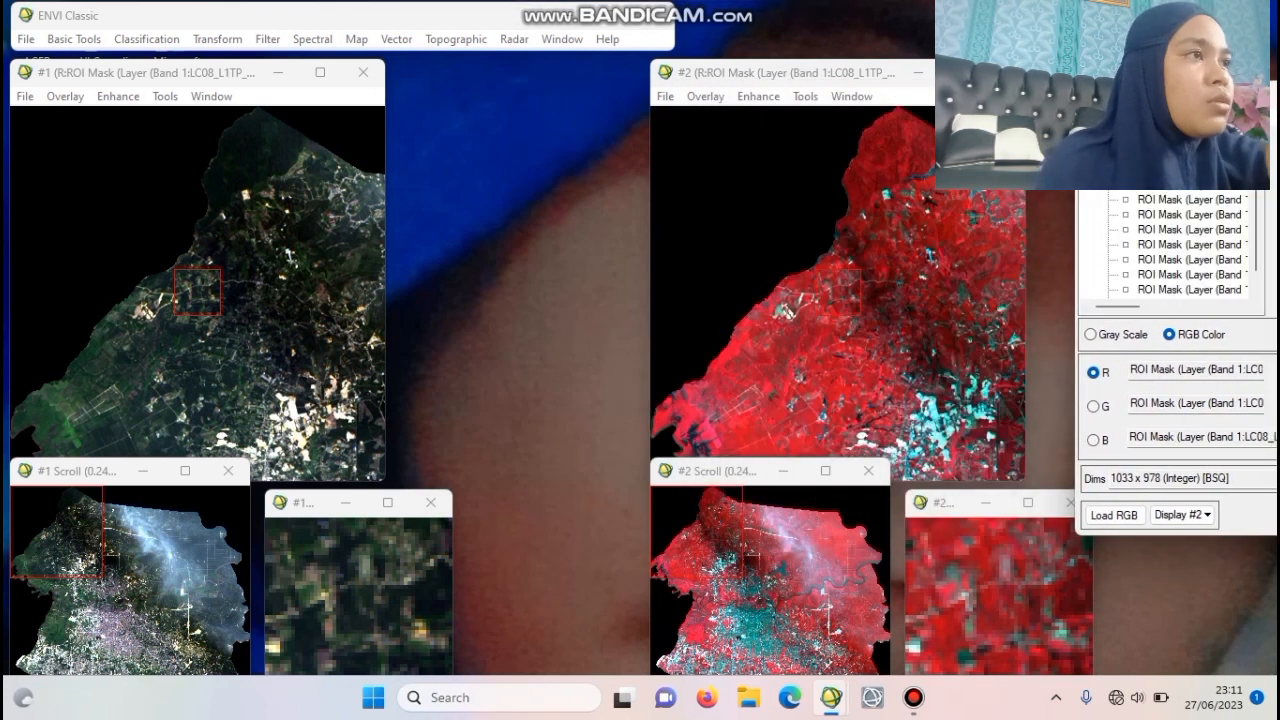
pyautogui.moveTo(760, 72); pyautogui.dragTo(577, 77)
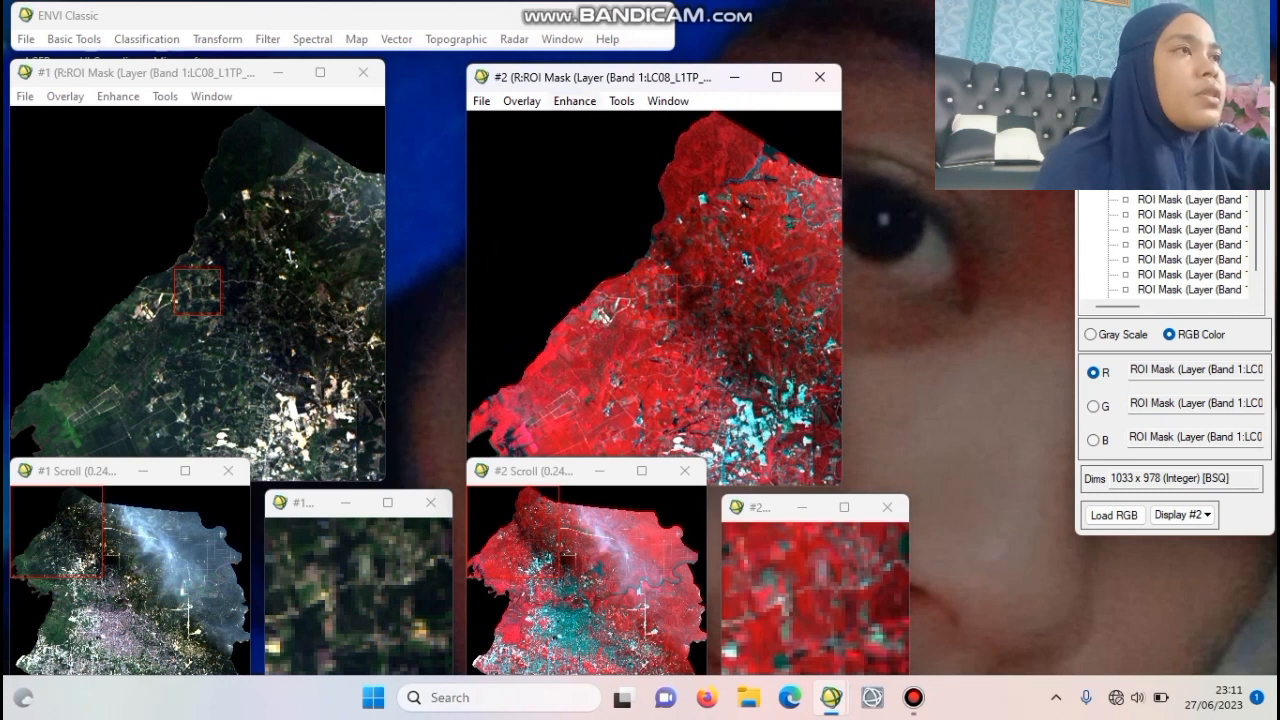
# Step: Open the ROI Tool for display #2 and set region drawing to the Zoom window
pyautogui.click(621, 101)
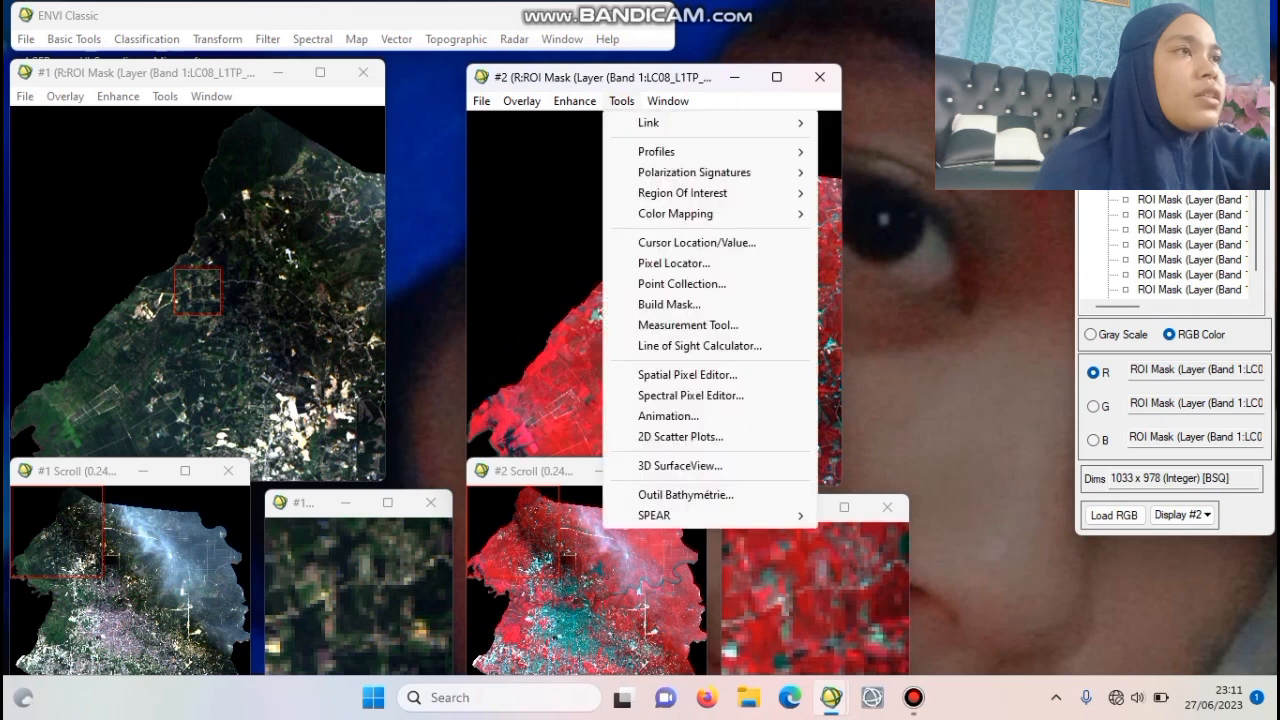
pyautogui.moveTo(676, 213)
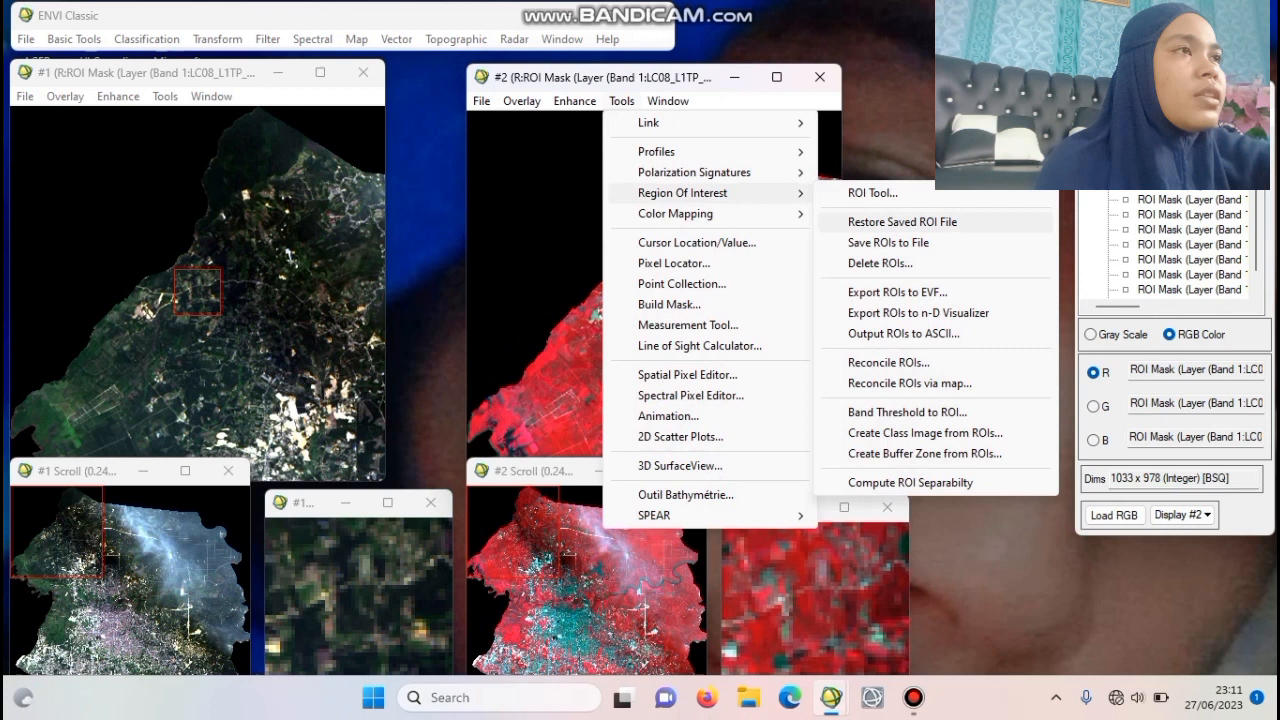
pyautogui.click(872, 193)
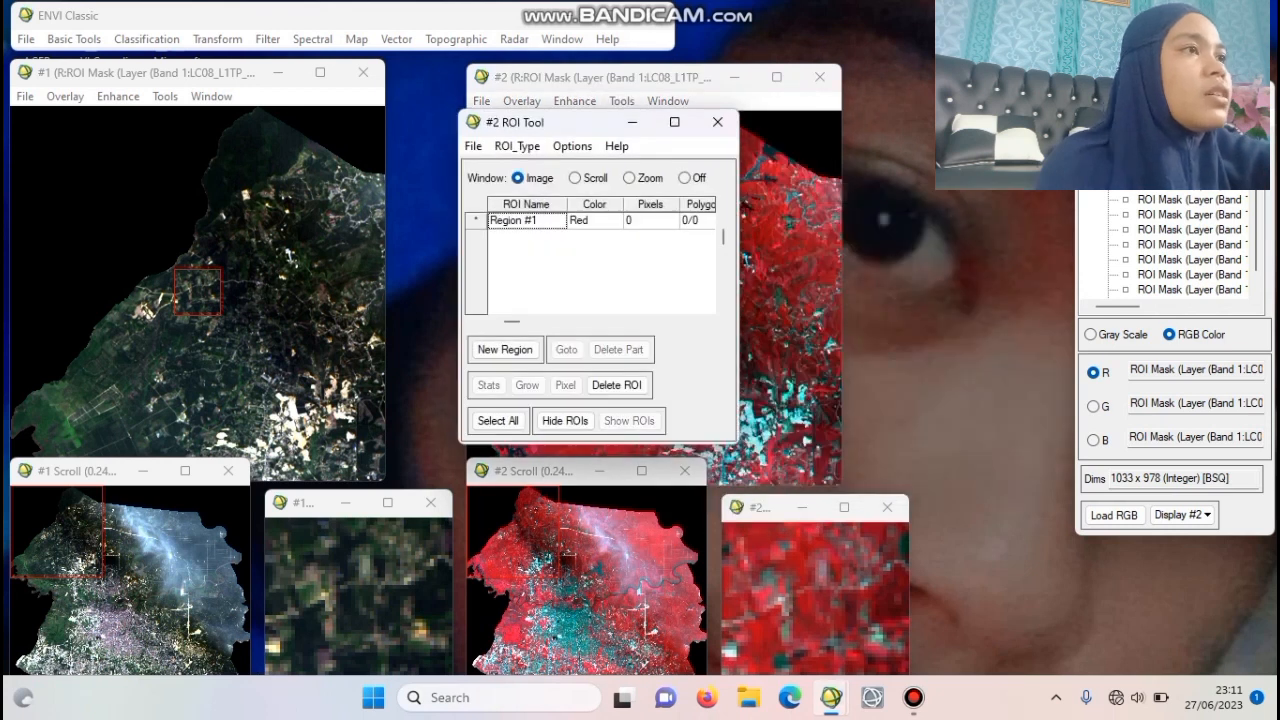
pyautogui.click(629, 177)
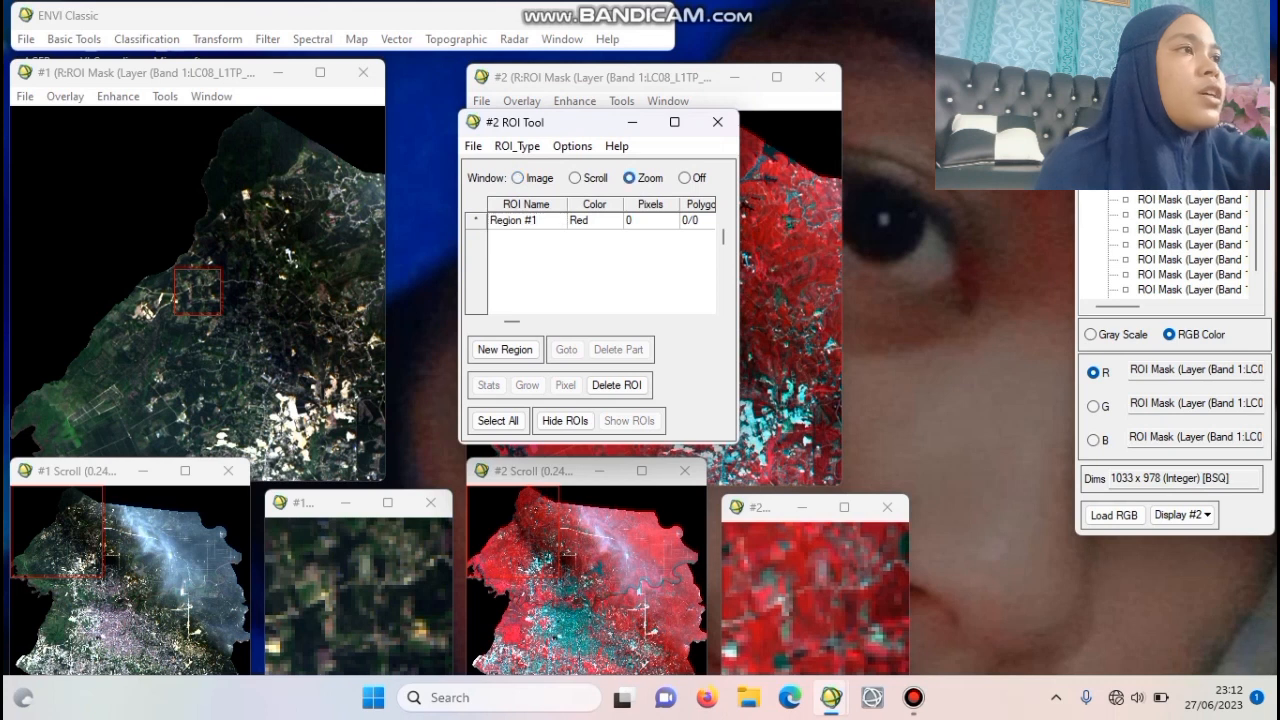
# Step: Rename the first region of interest as sungai
pyautogui.click(513, 220)
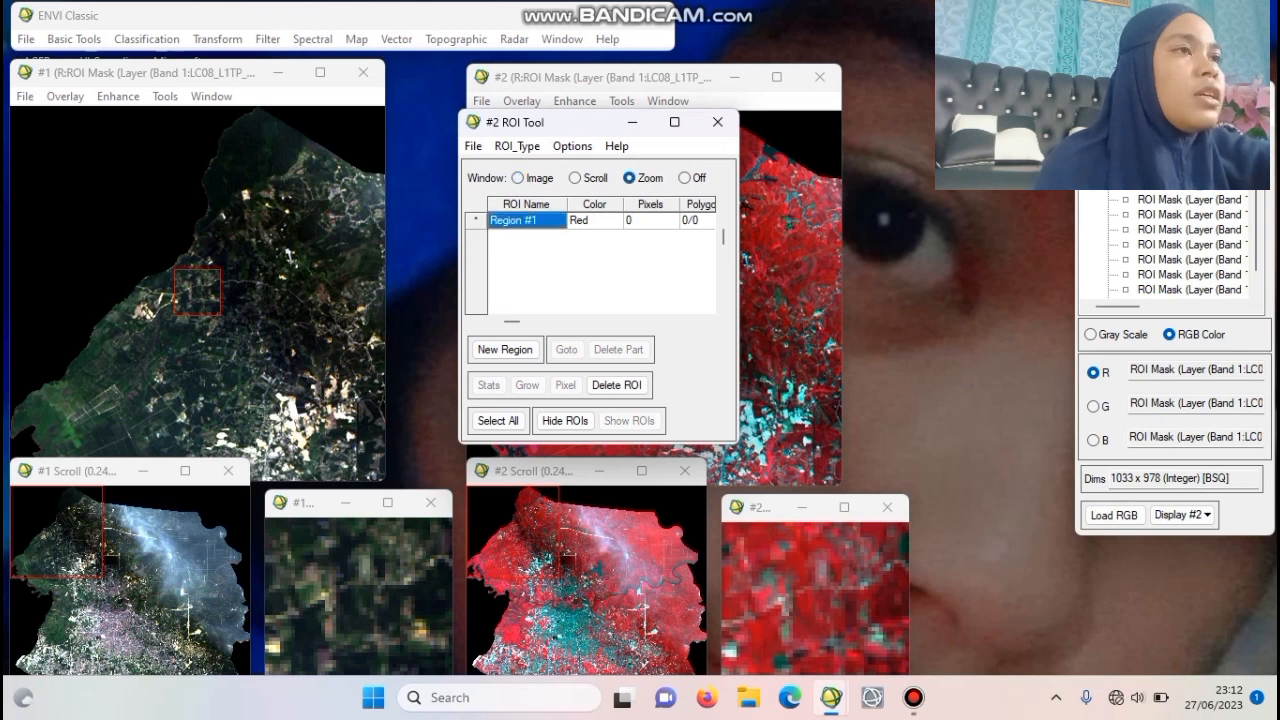
pyautogui.press('BackSpace')
pyautogui.press('BackSpace')
pyautogui.press('BackSpace')
pyautogui.press('BackSpace')
pyautogui.press('BackSpace')
pyautogui.press('BackSpace')
pyautogui.press('BackSpace')
pyautogui.press('BackSpace')
pyautogui.press('BackSpace')
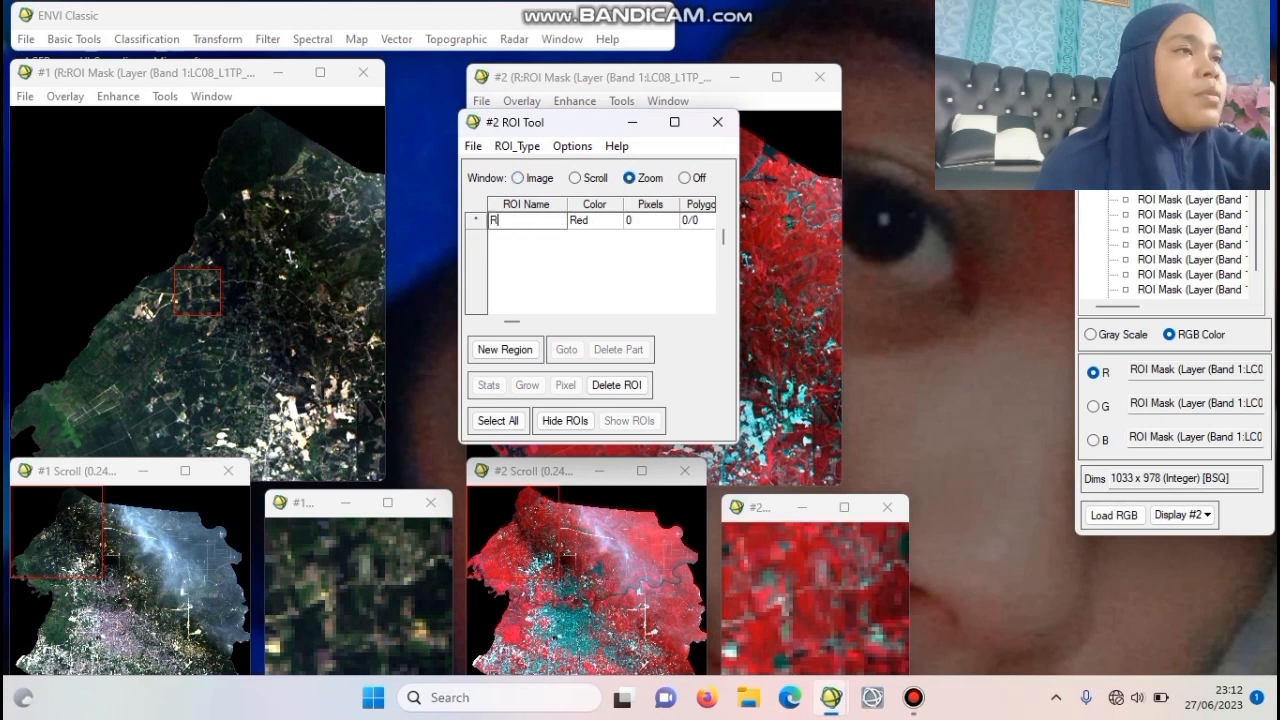
pyautogui.write('sungai')
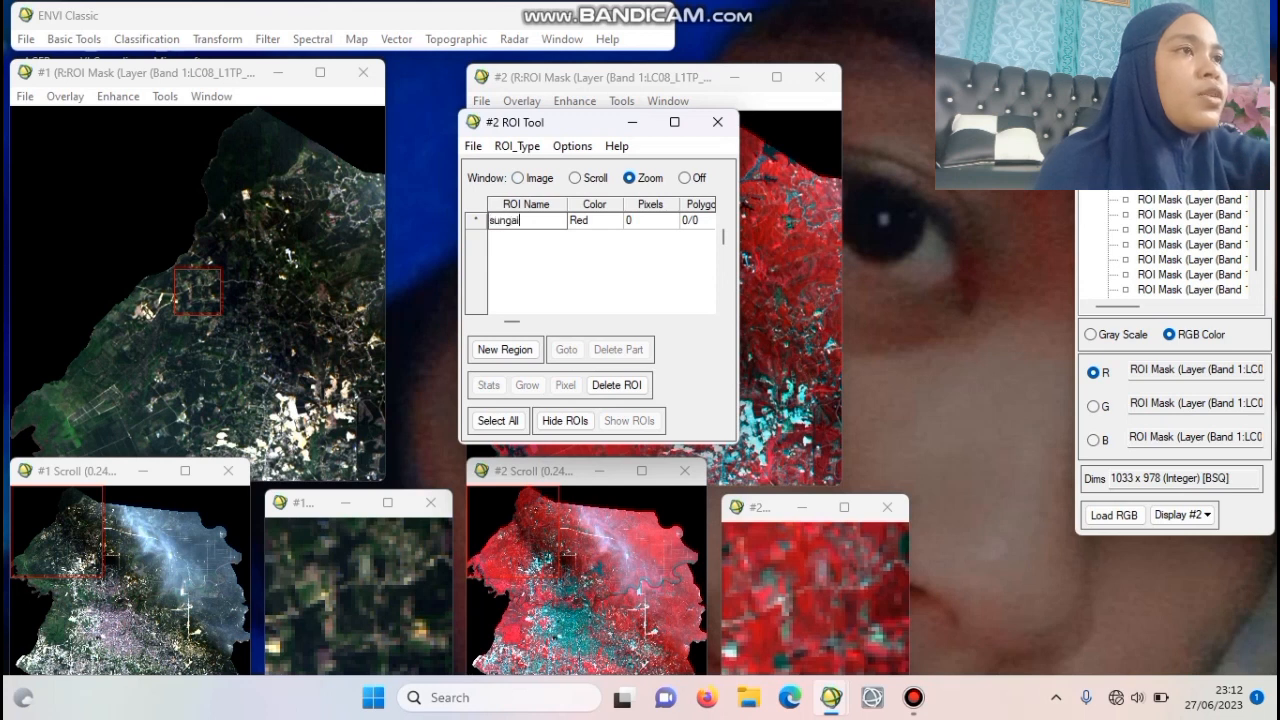
# Step: Set the color of the sungai region to Blue
pyautogui.click(594, 220)
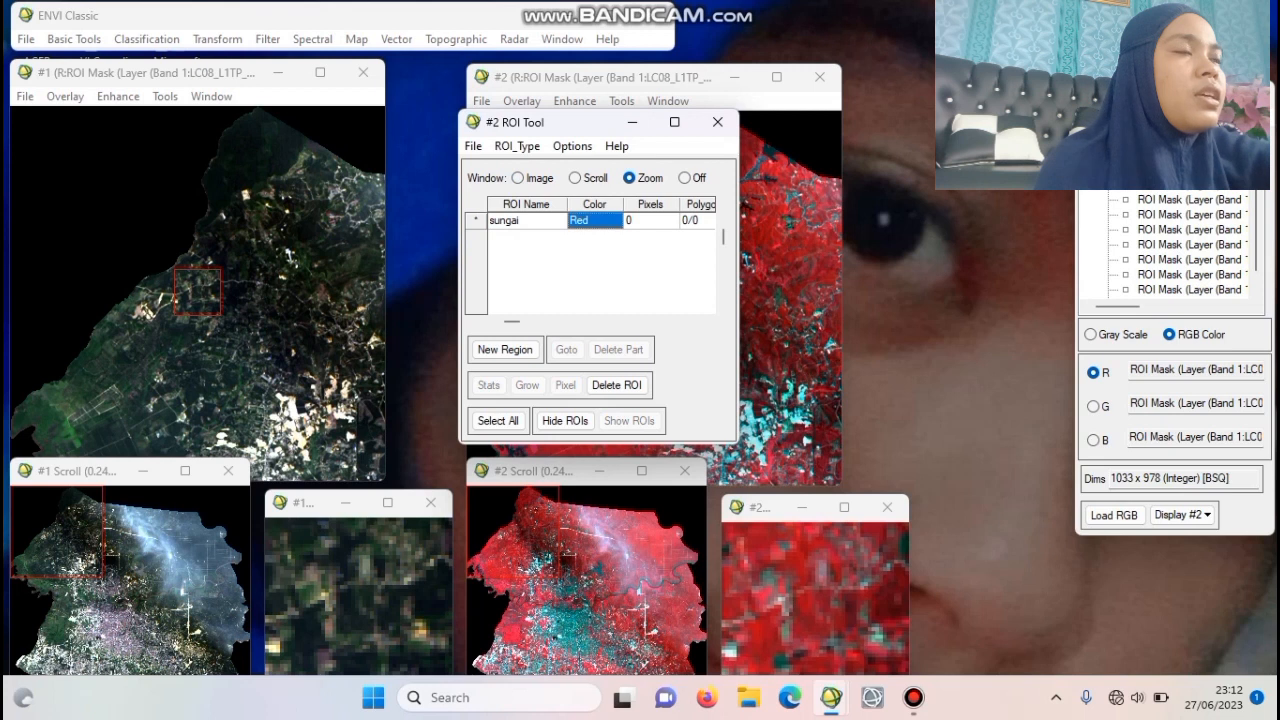
pyautogui.rightClick(590, 220)
pyautogui.moveTo(700, 261)
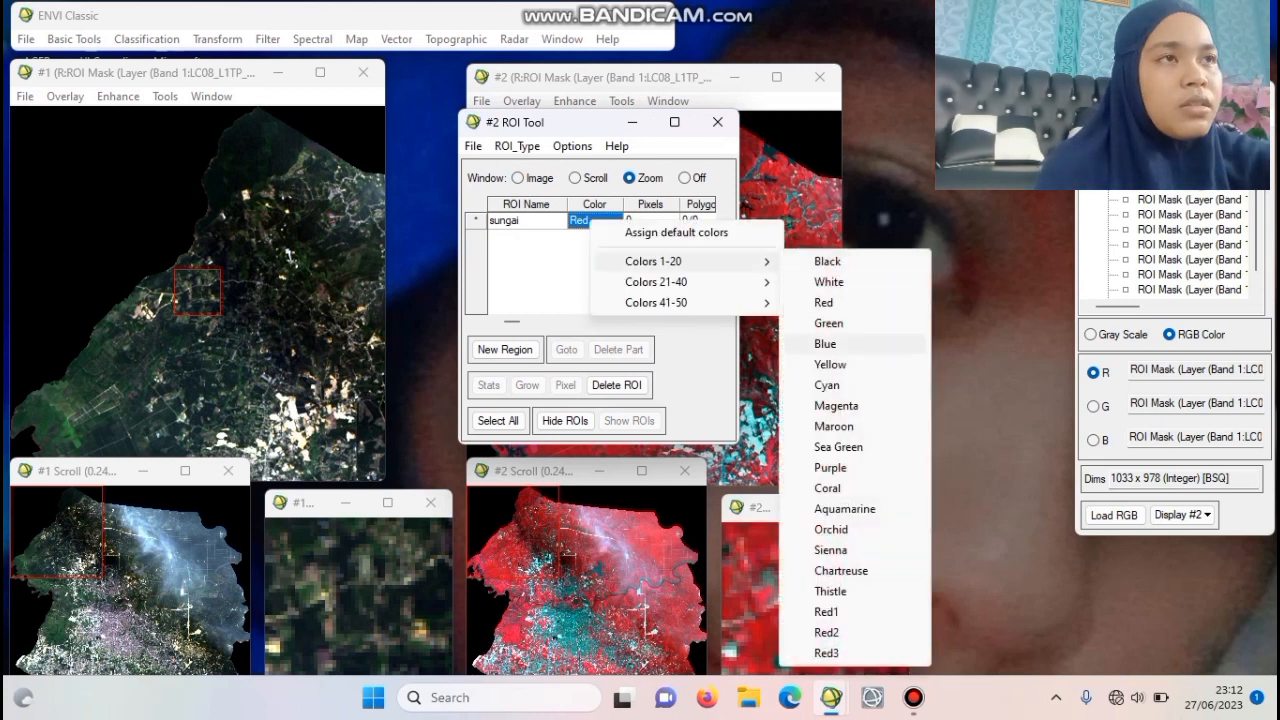
pyautogui.click(825, 343)
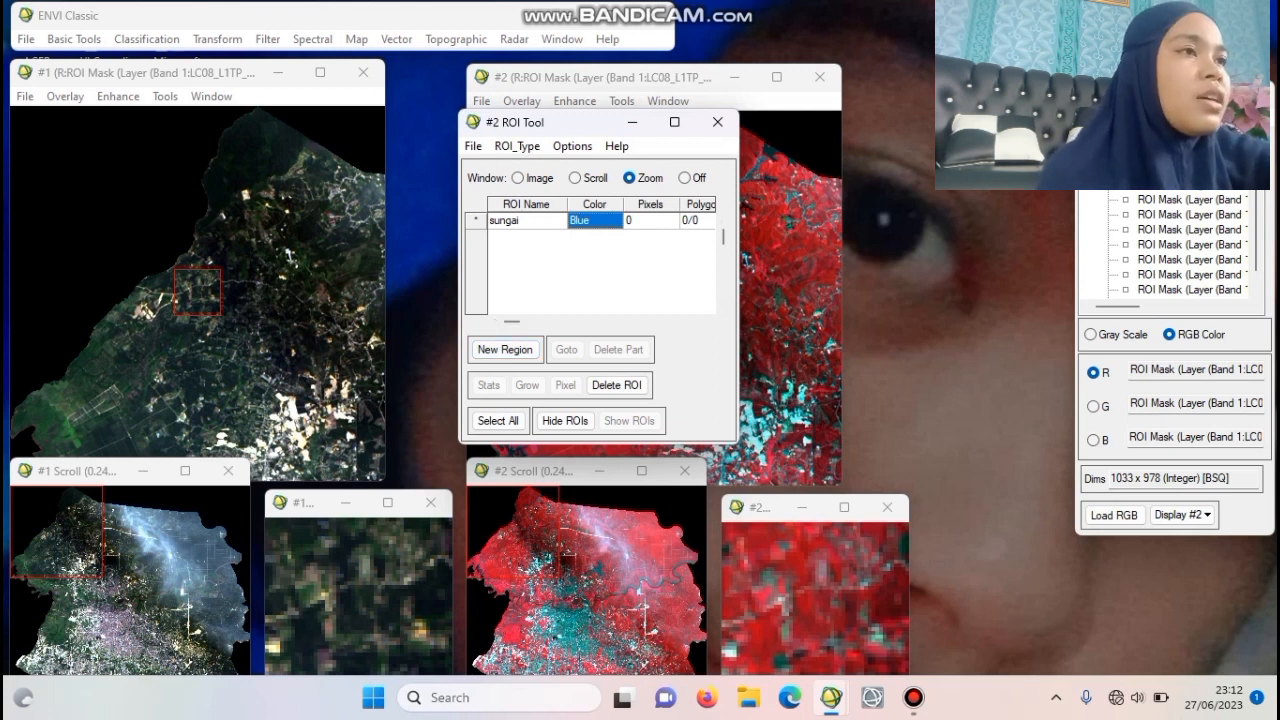
# Step: Move the ROI Tool off the image and draw two sungai polygons on the river just east of the vertical white road
pyautogui.moveTo(530, 122); pyautogui.dragTo(930, 112)
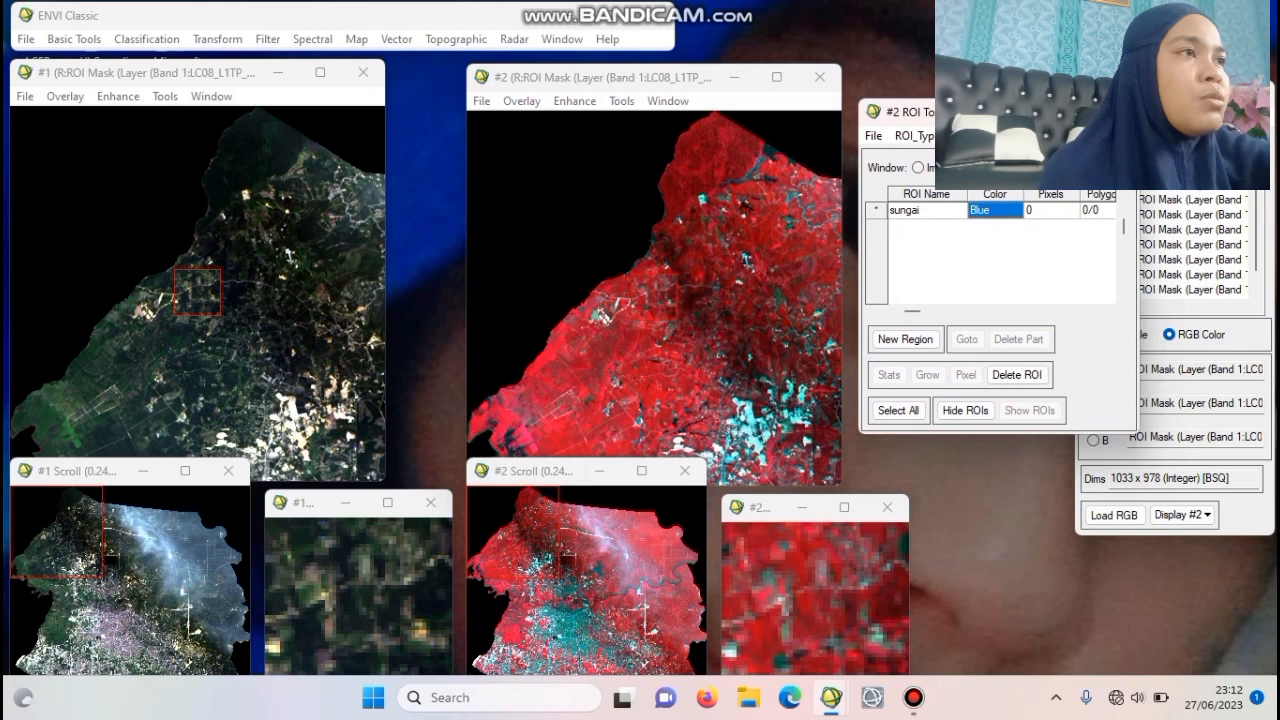
pyautogui.click(649, 583)
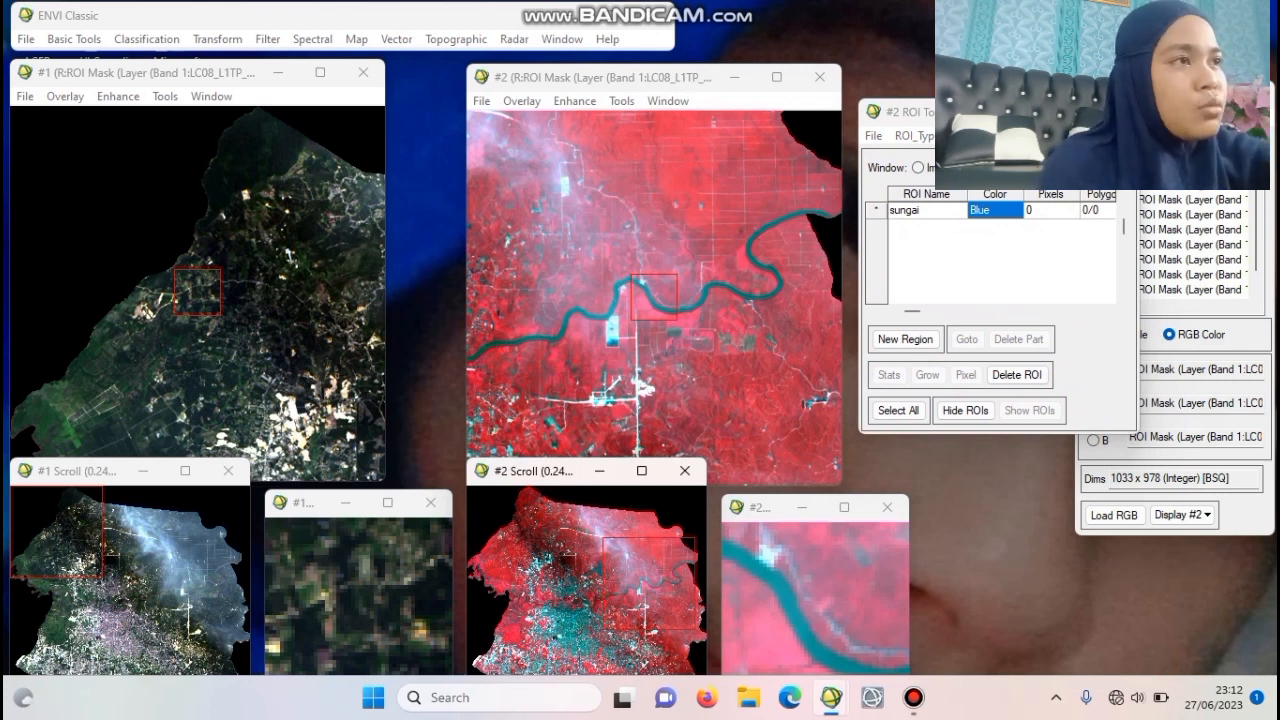
pyautogui.click(790, 507)
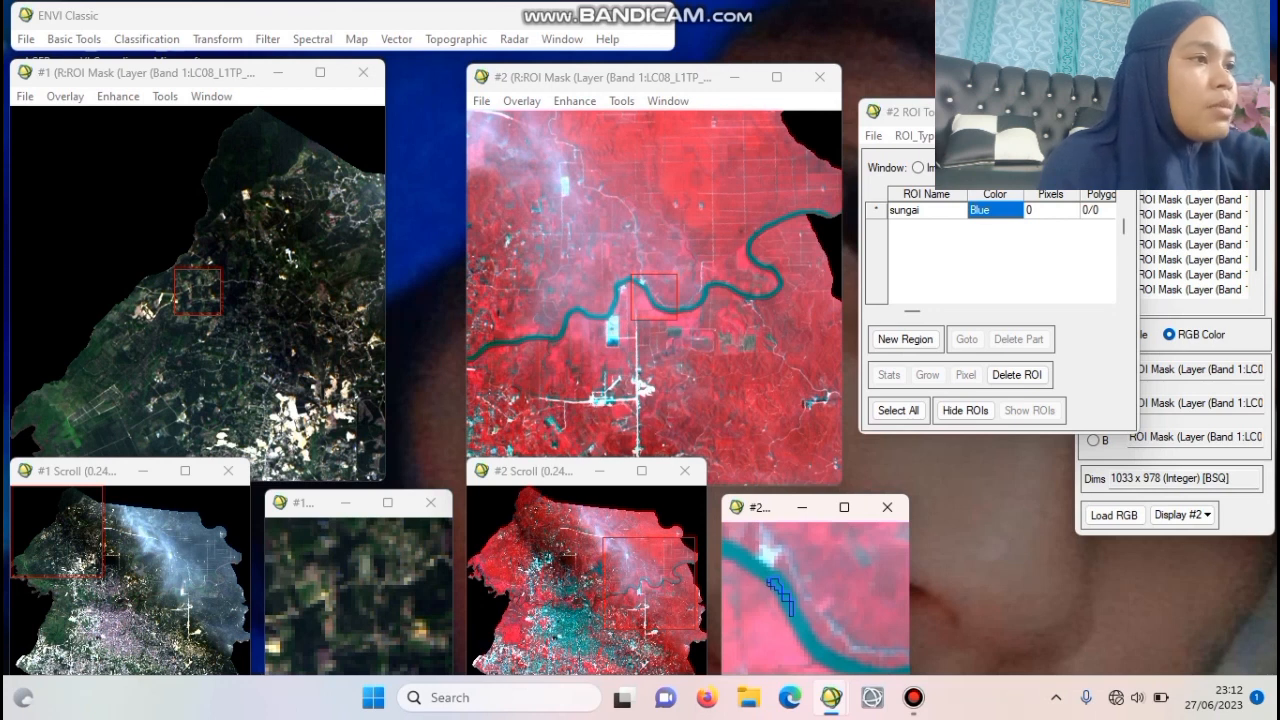
pyautogui.rightClick(780, 594)
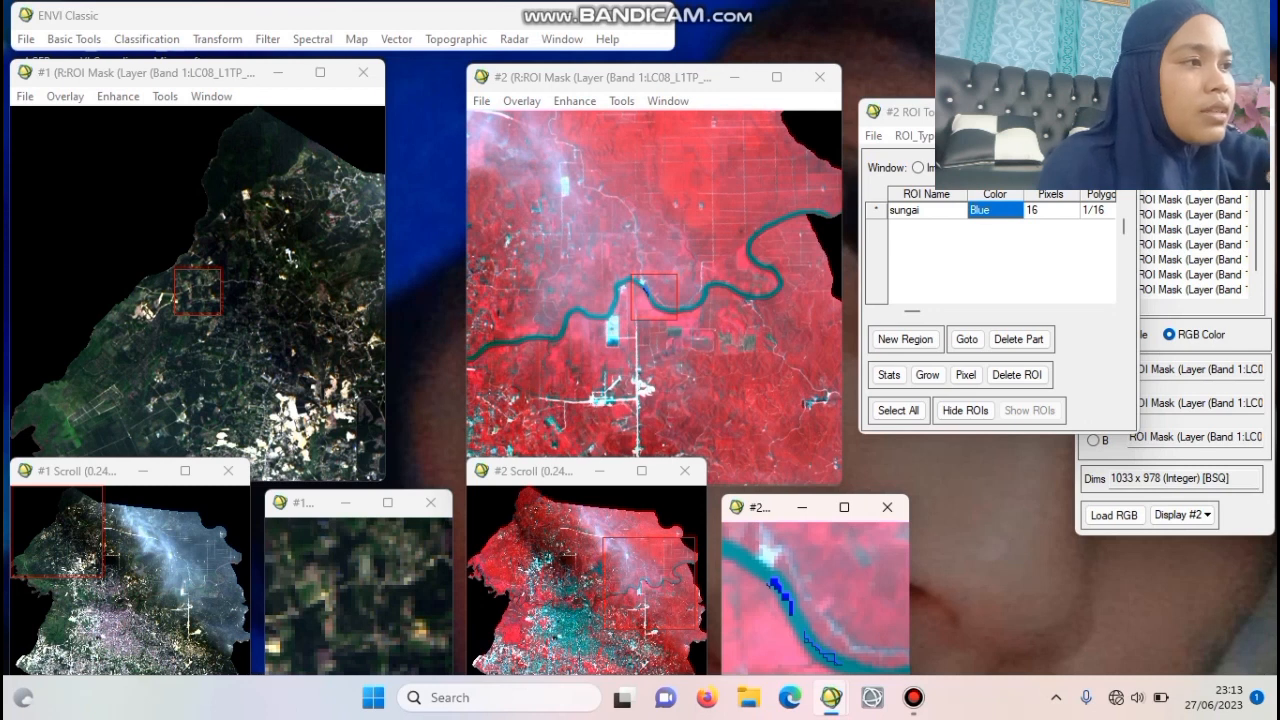
pyautogui.rightClick(820, 652)
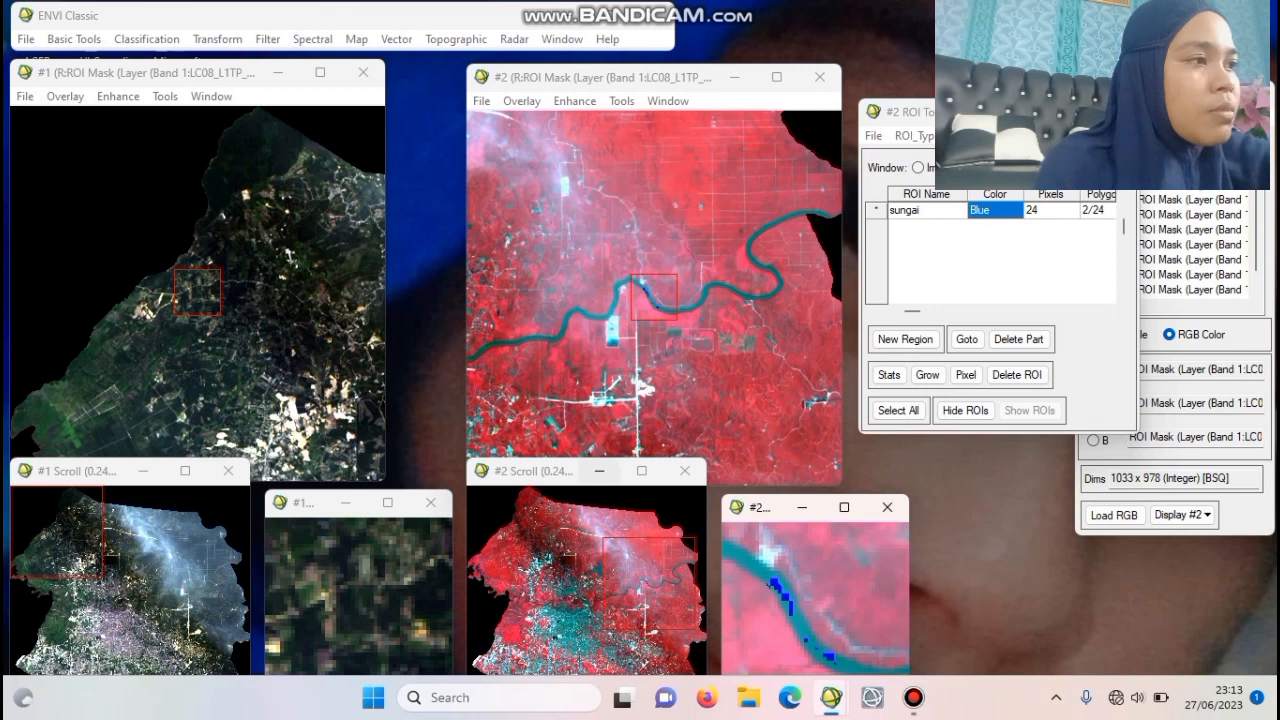
# Step: Add four more sungai polygons farther east along the river, one on the next bend and three on the large bend beyond it
pyautogui.click(704, 293)
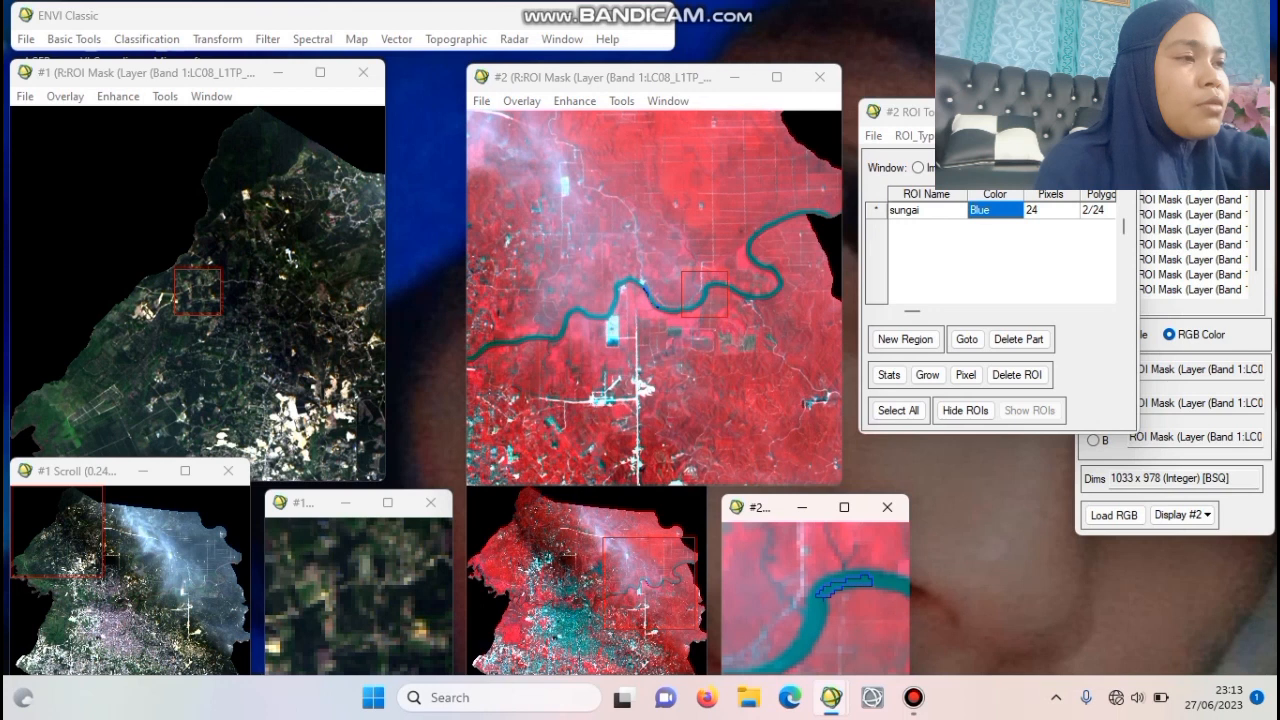
pyautogui.rightClick(840, 588)
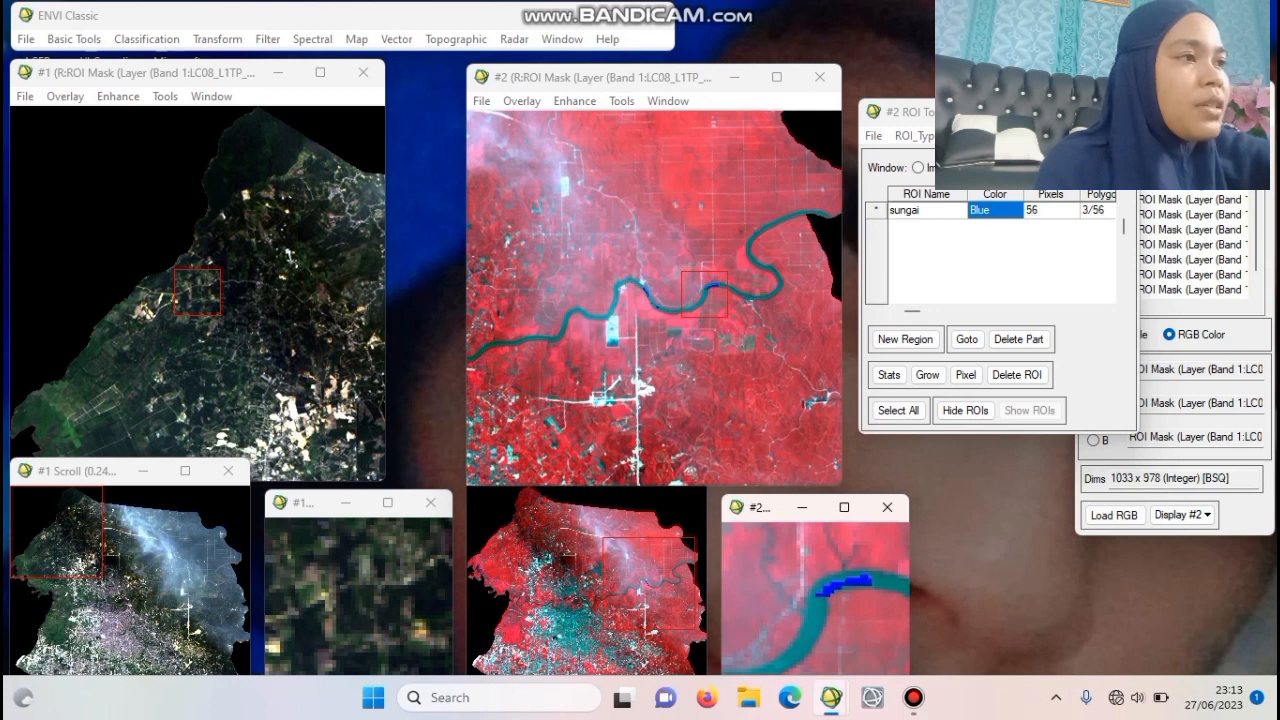
pyautogui.click(770, 280)
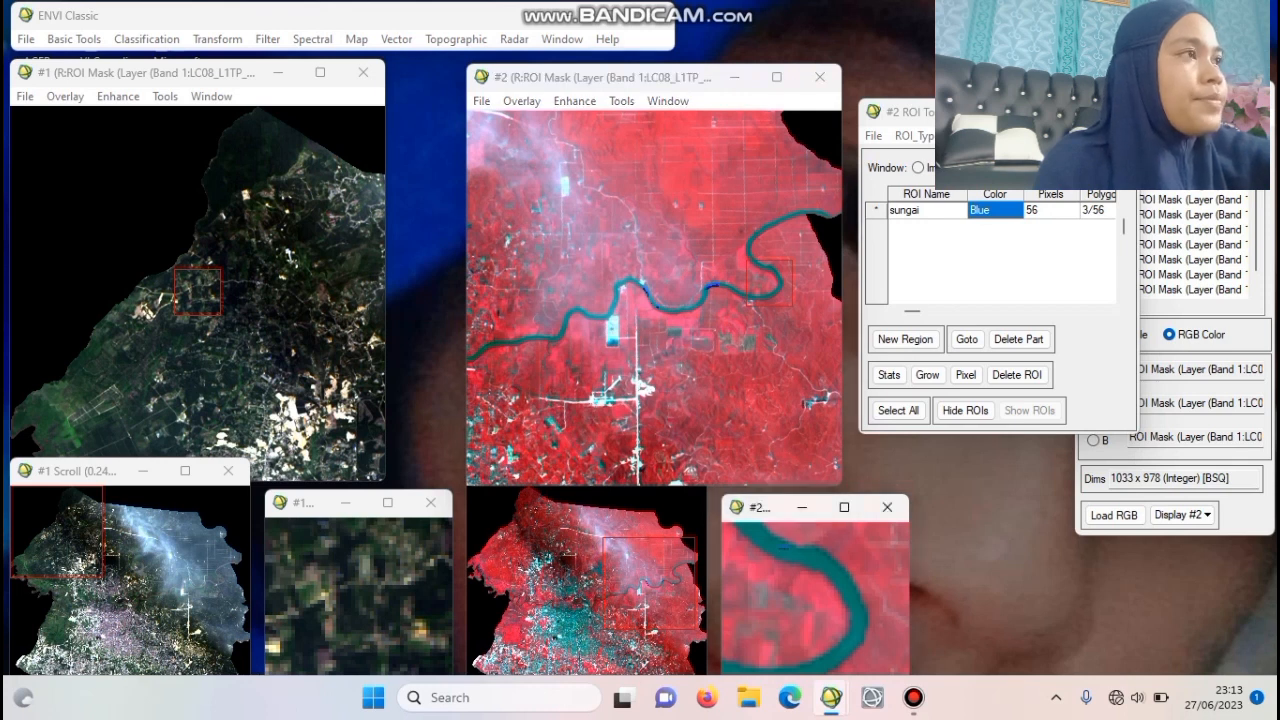
pyautogui.click(823, 567)
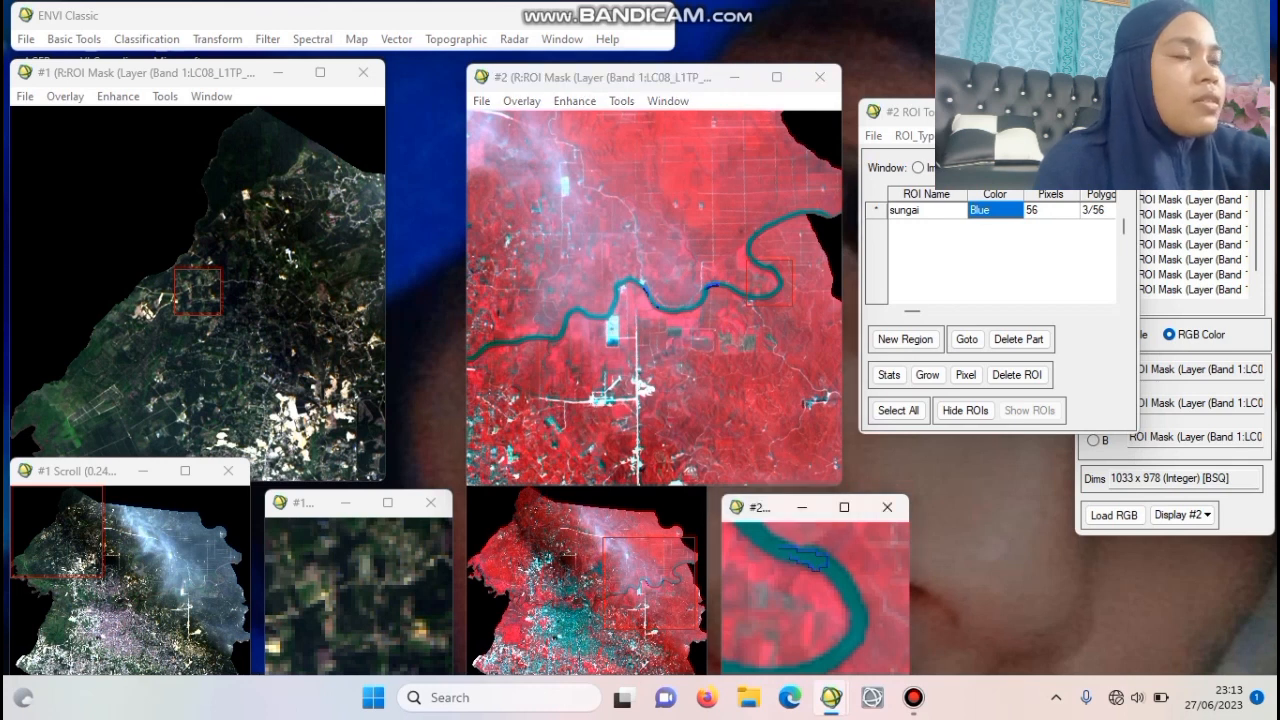
pyautogui.rightClick(812, 560)
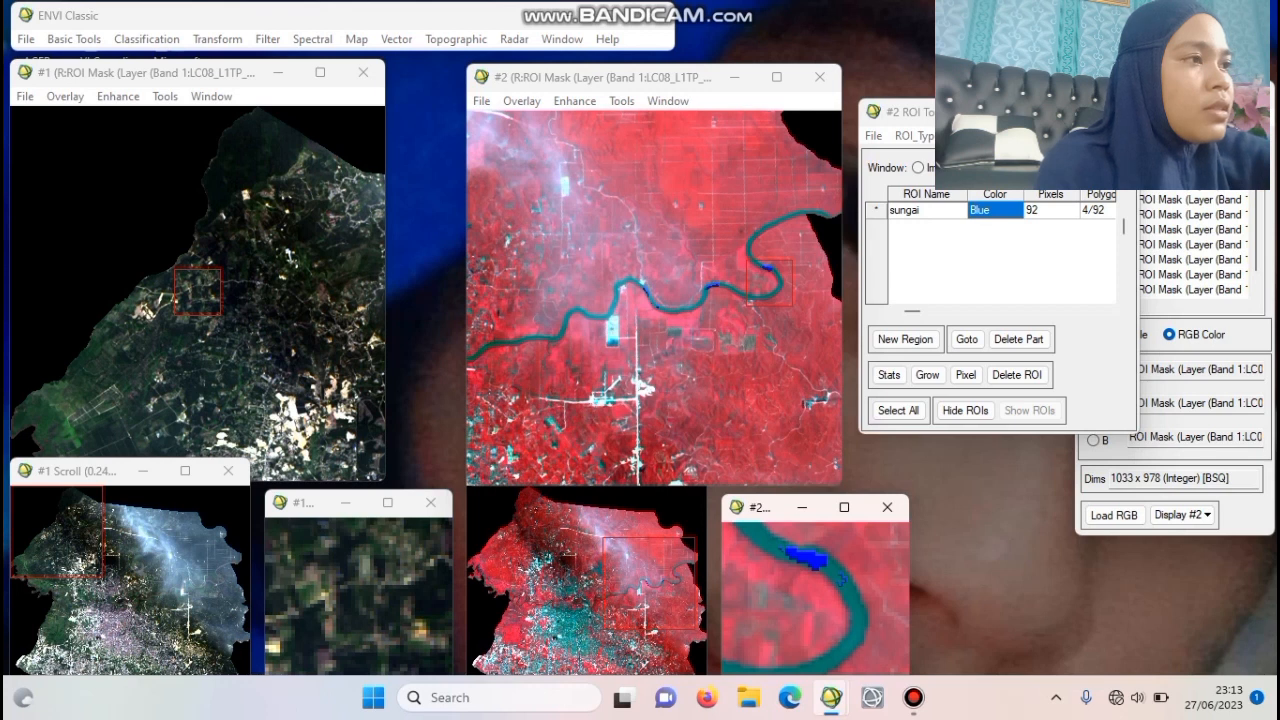
pyautogui.rightClick(838, 580)
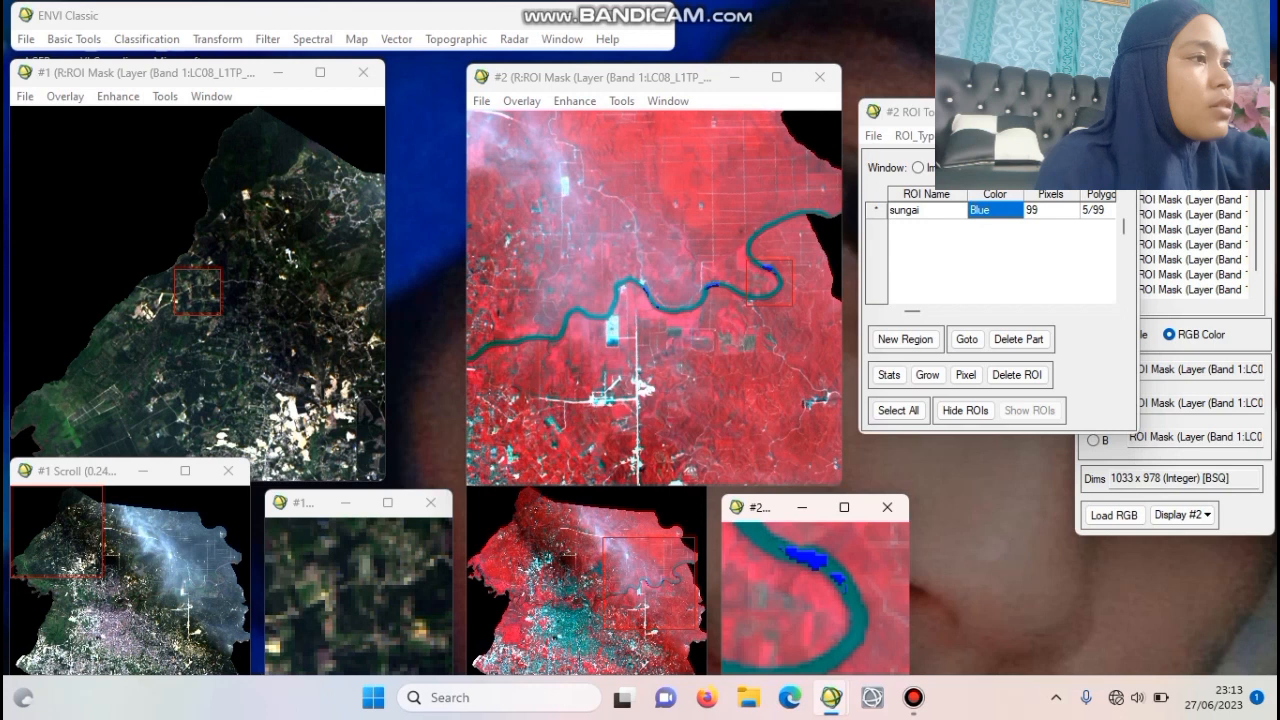
pyautogui.rightClick(844, 588)
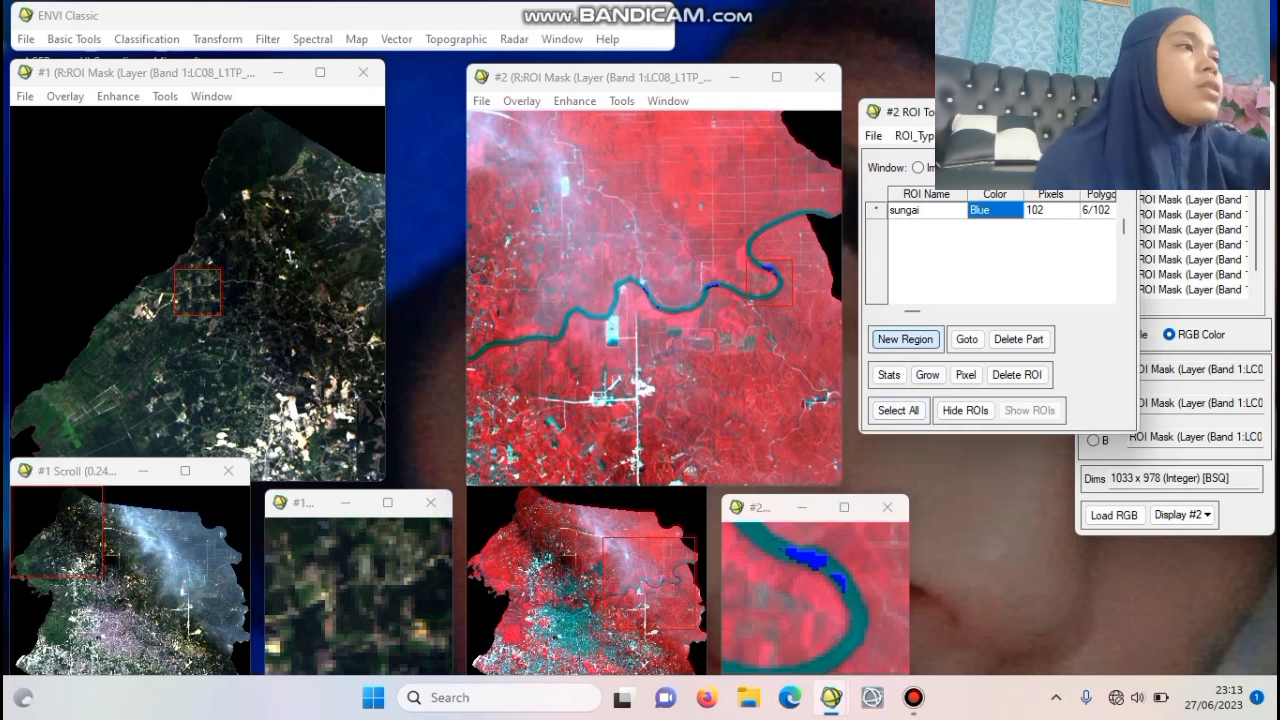
# Step: Add a second region of interest and name it lahan terbuka
pyautogui.click(905, 339)
pyautogui.click(913, 227)
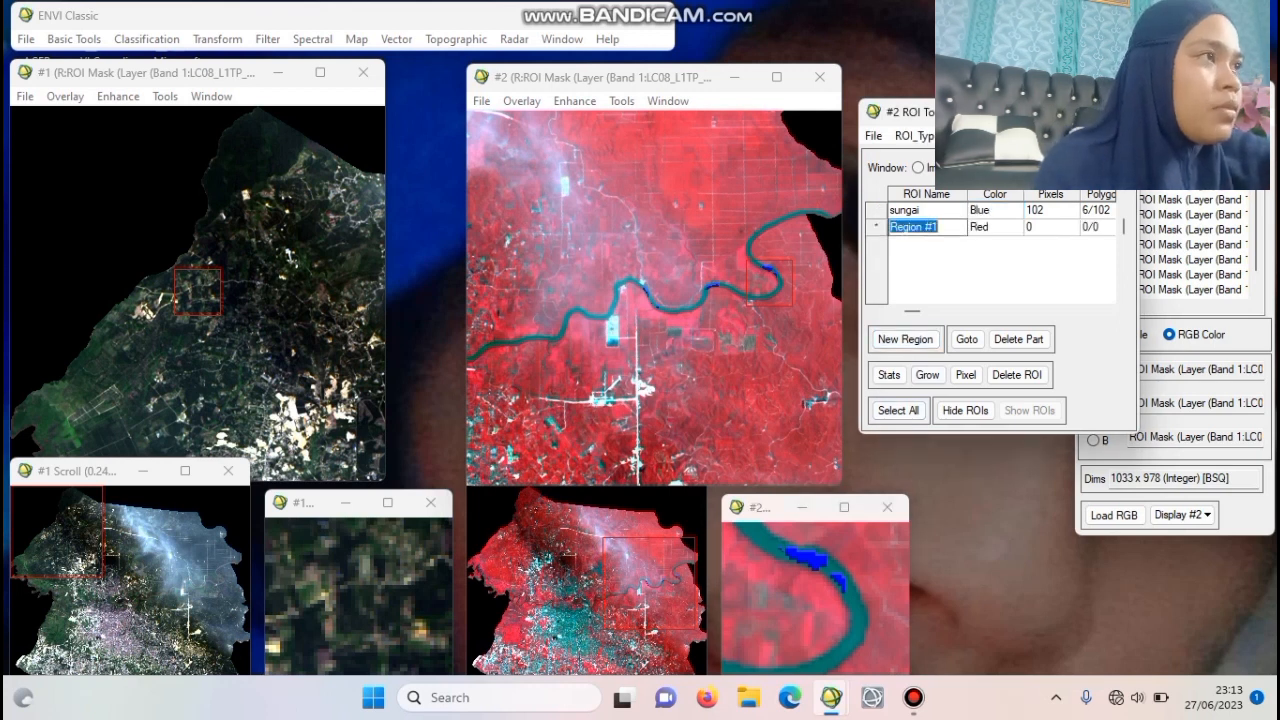
pyautogui.press('BackSpace')
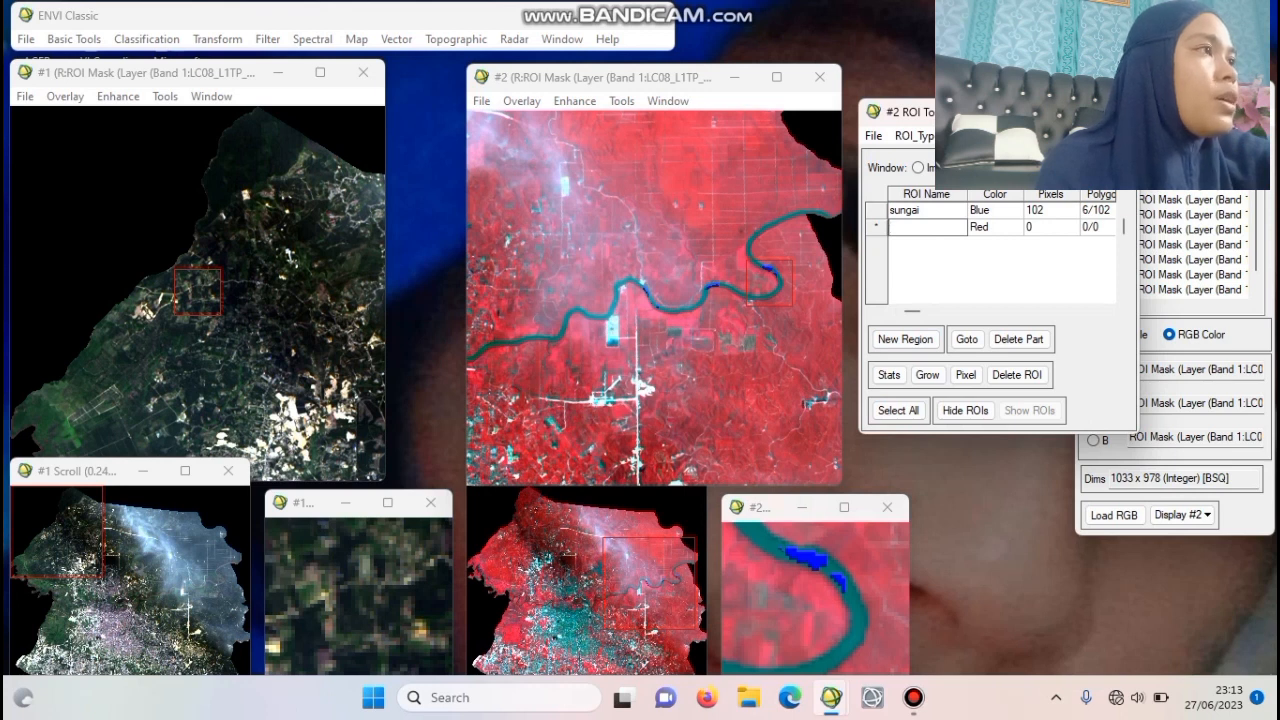
pyautogui.write('lahan terbuka')
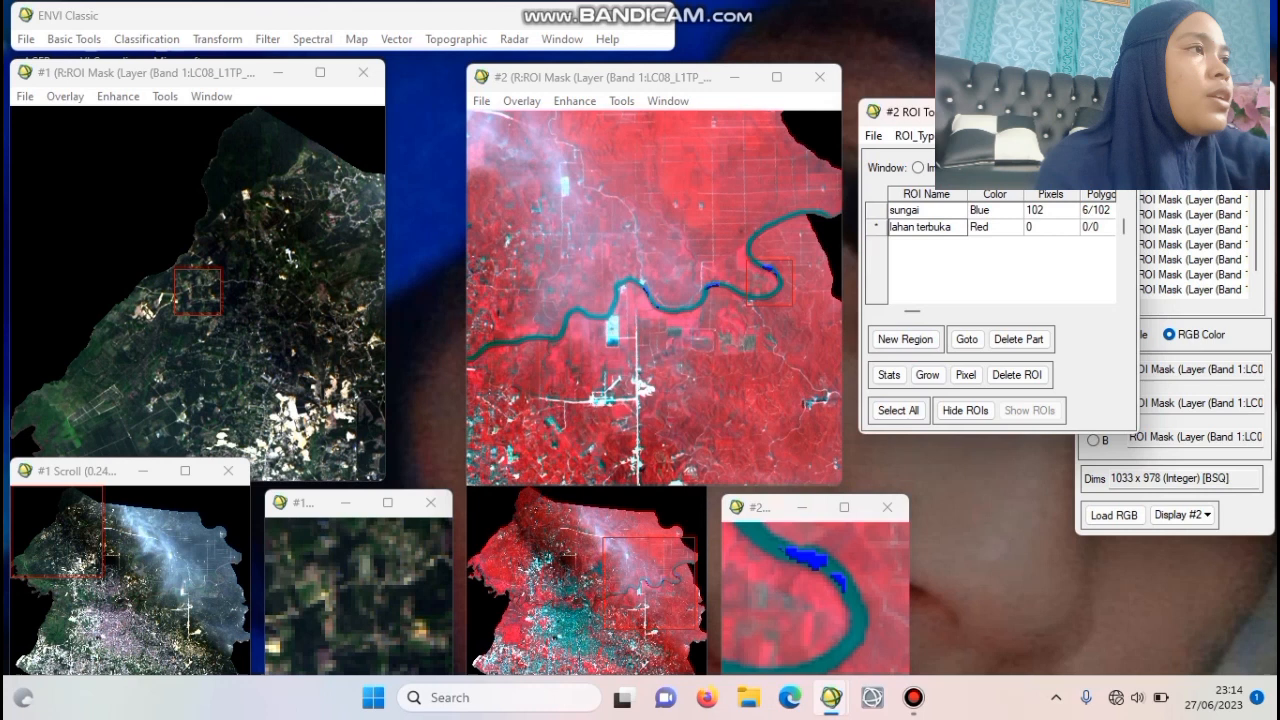
# Step: Set the color of the lahan terbuka region to Green
pyautogui.click(995, 226)
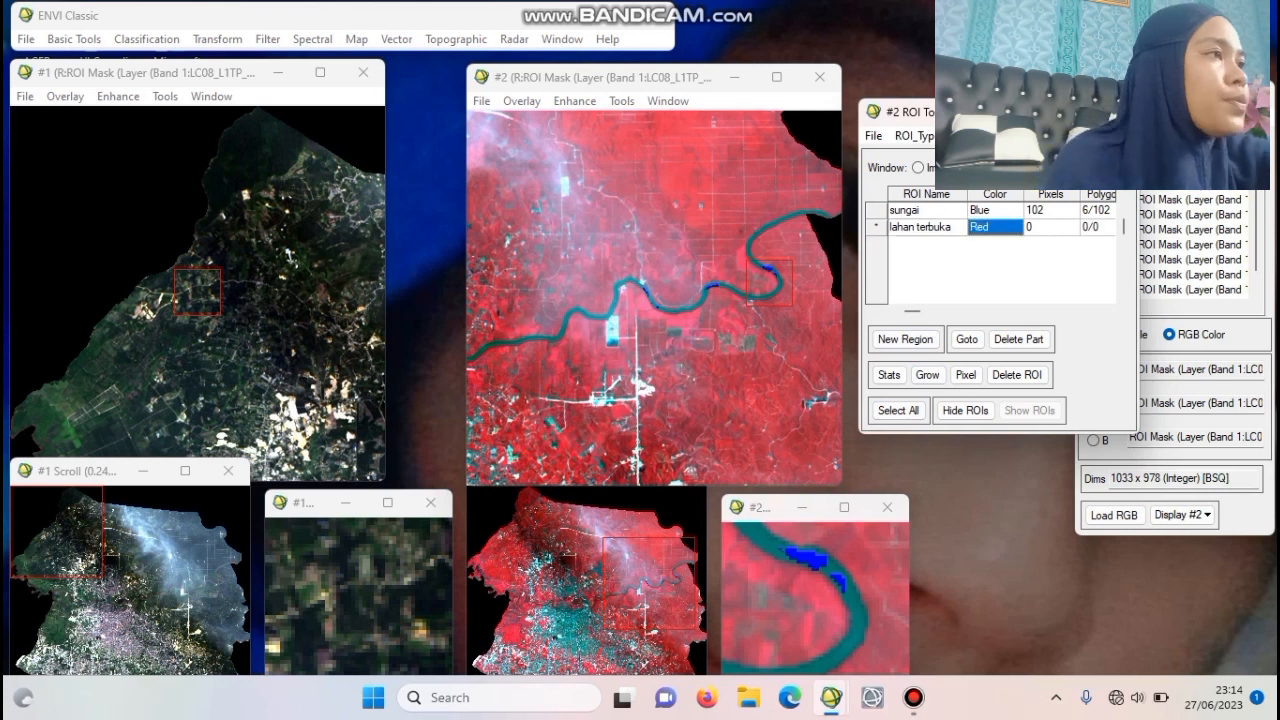
pyautogui.rightClick(992, 231)
pyautogui.moveTo(1054, 272)
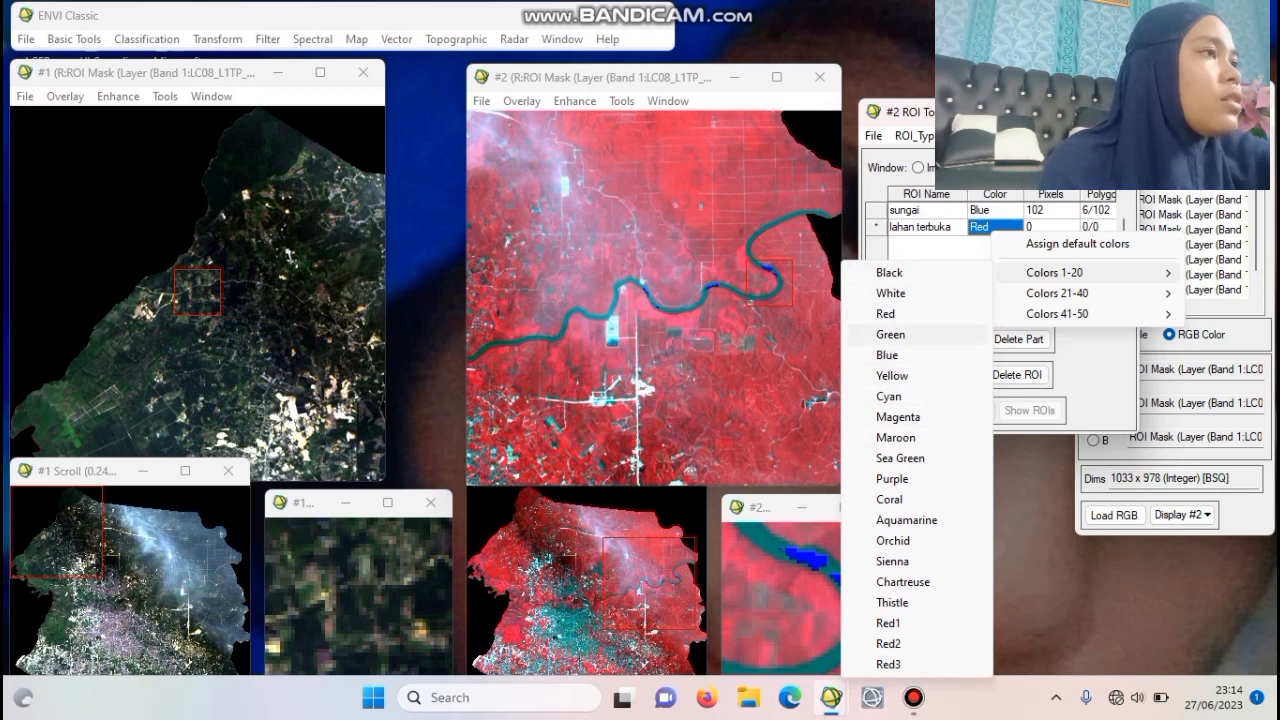
pyautogui.click(890, 334)
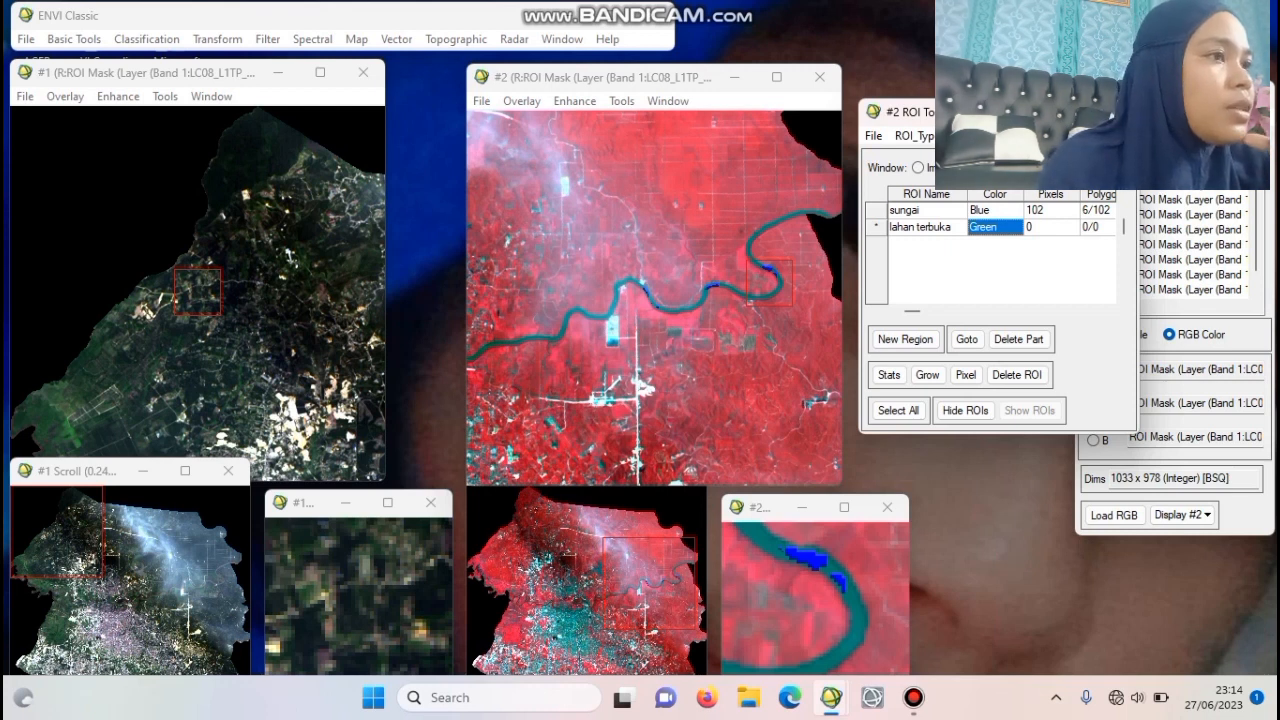
# Step: Draw five small lahan terbuka polygons on the bright cyan and white patches in the northwestern part of the false-color image
pyautogui.click(531, 562)
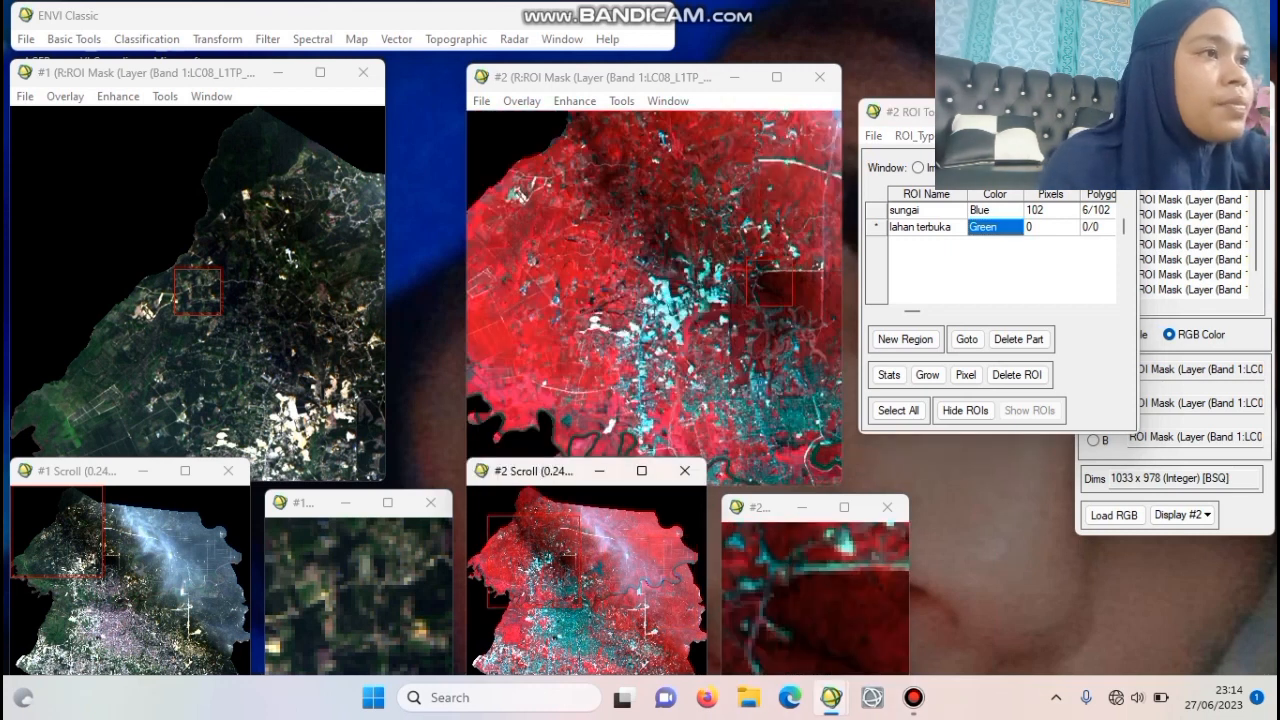
pyautogui.click(665, 300)
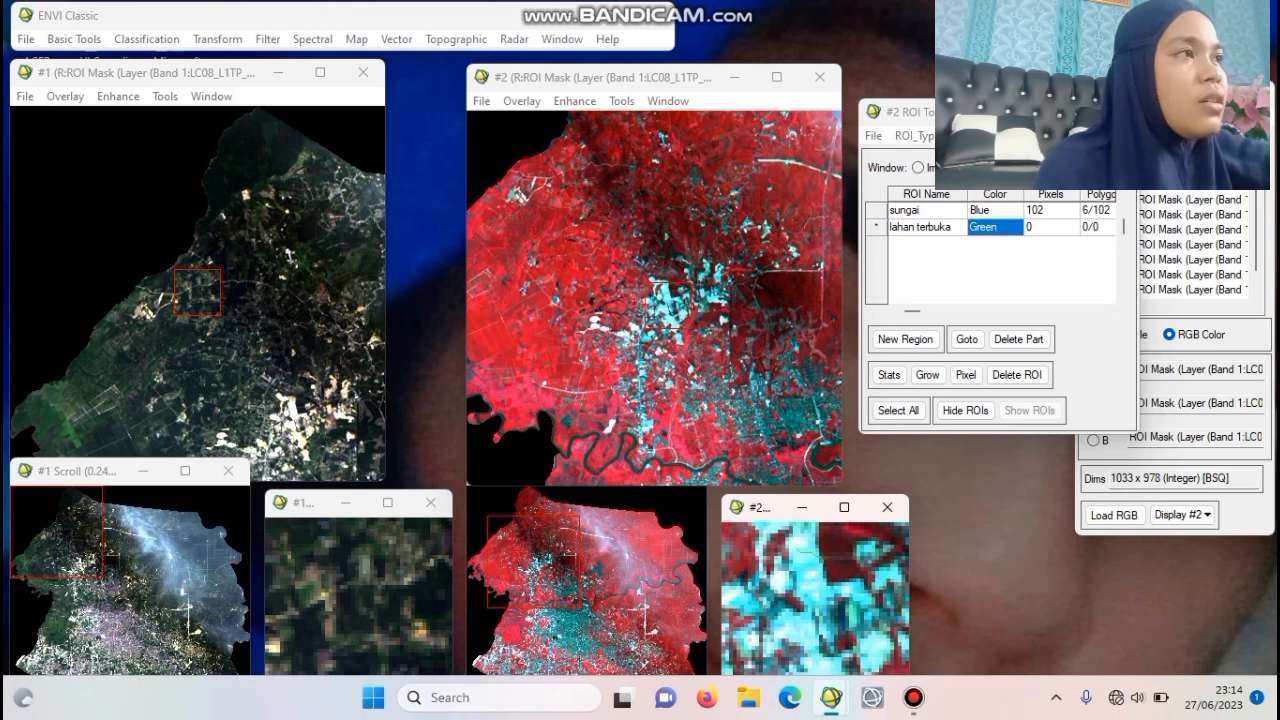
pyautogui.click(818, 585)
pyautogui.rightClick(812, 572)
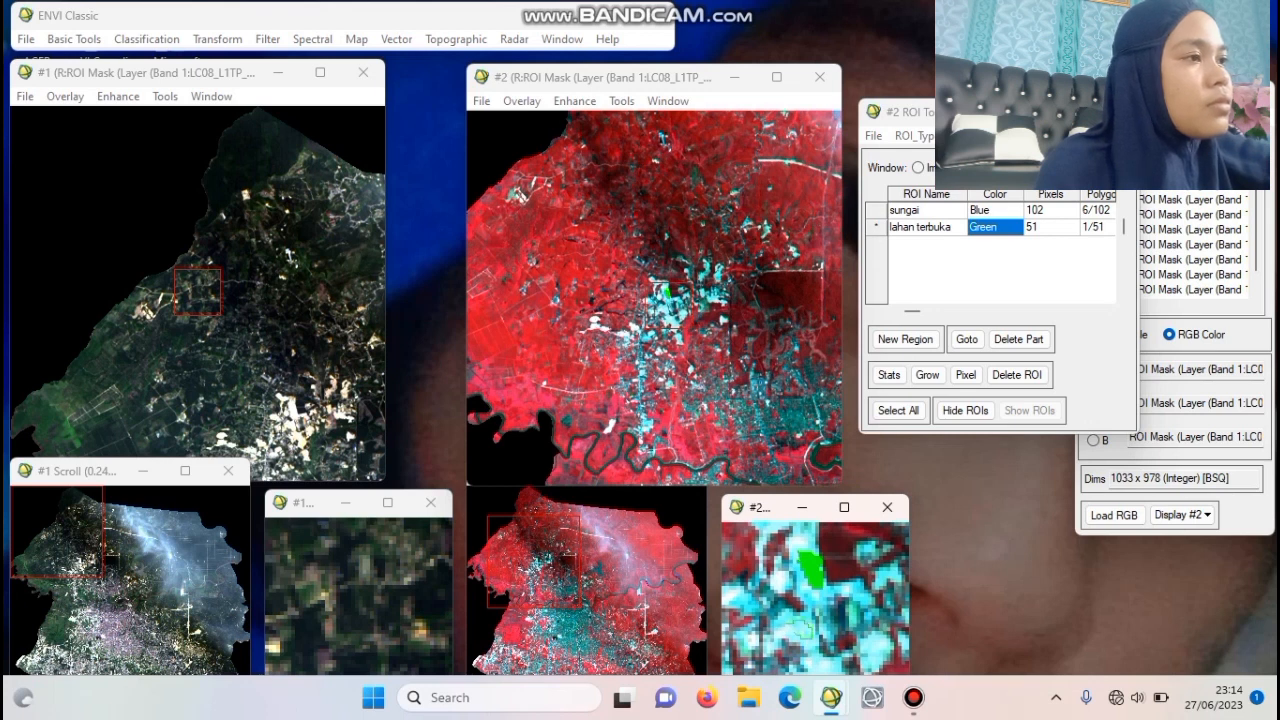
pyautogui.rightClick(800, 628)
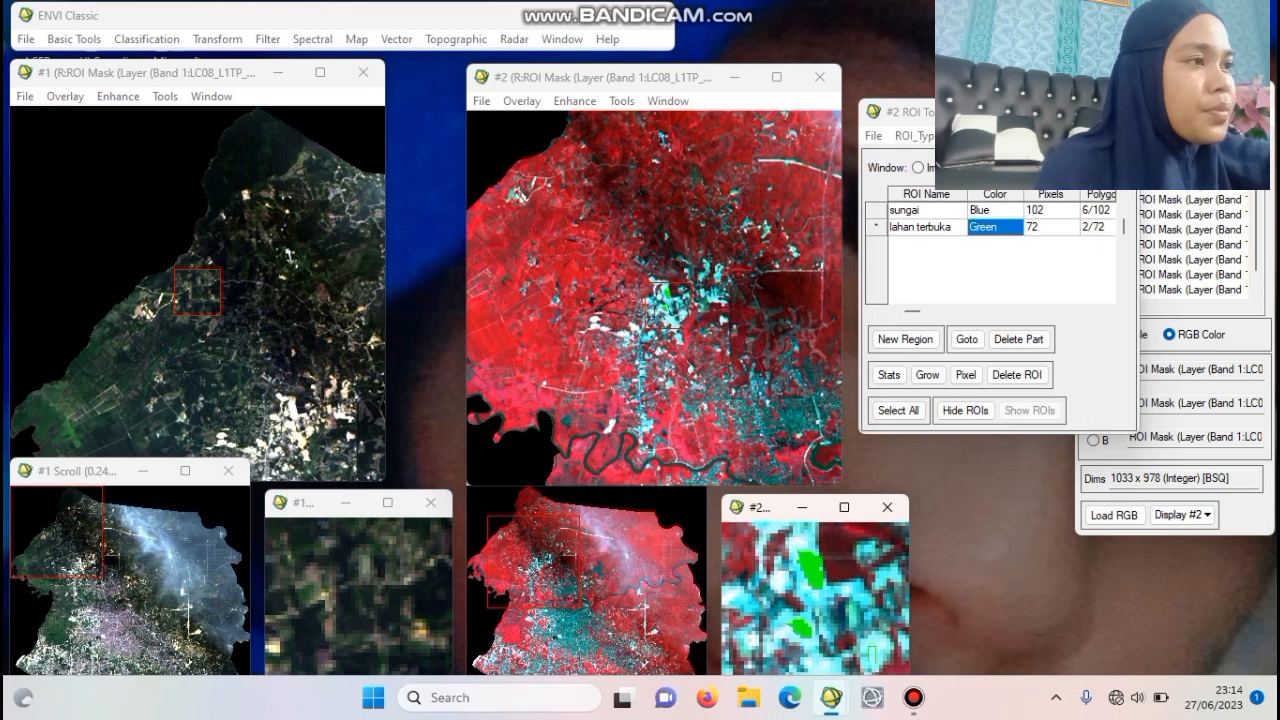
pyautogui.rightClick(872, 658)
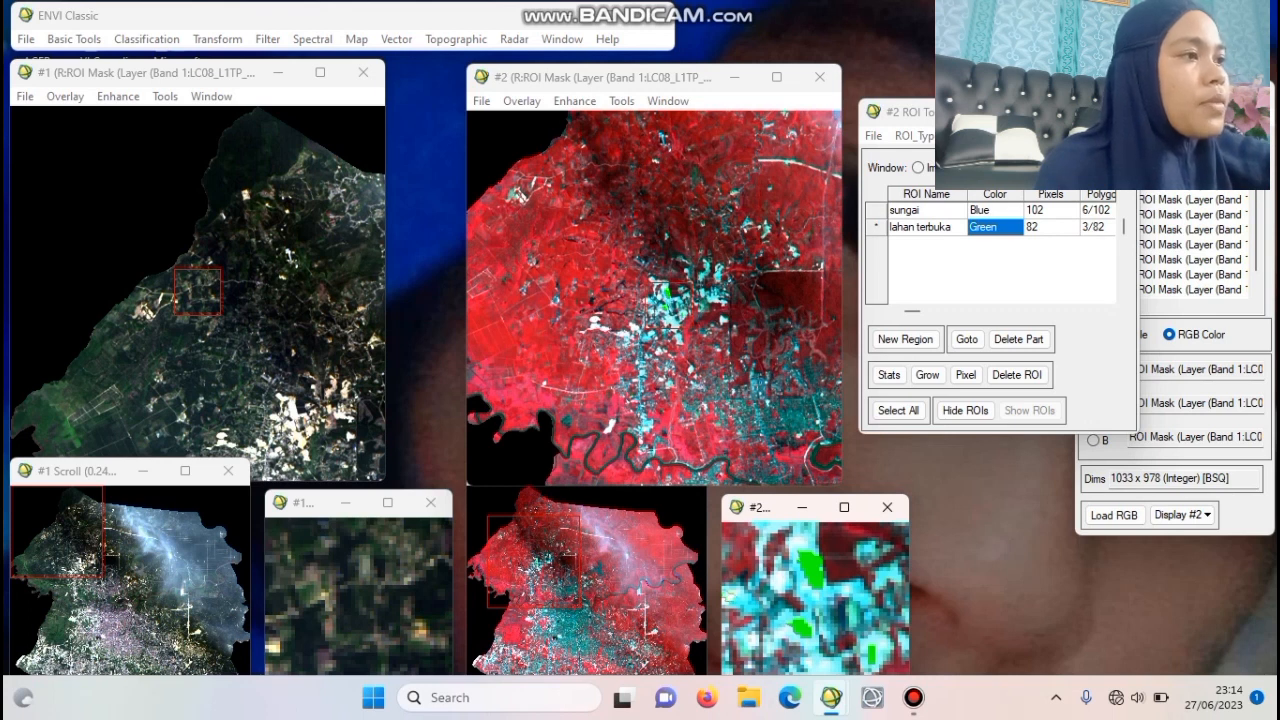
pyautogui.rightClick(734, 598)
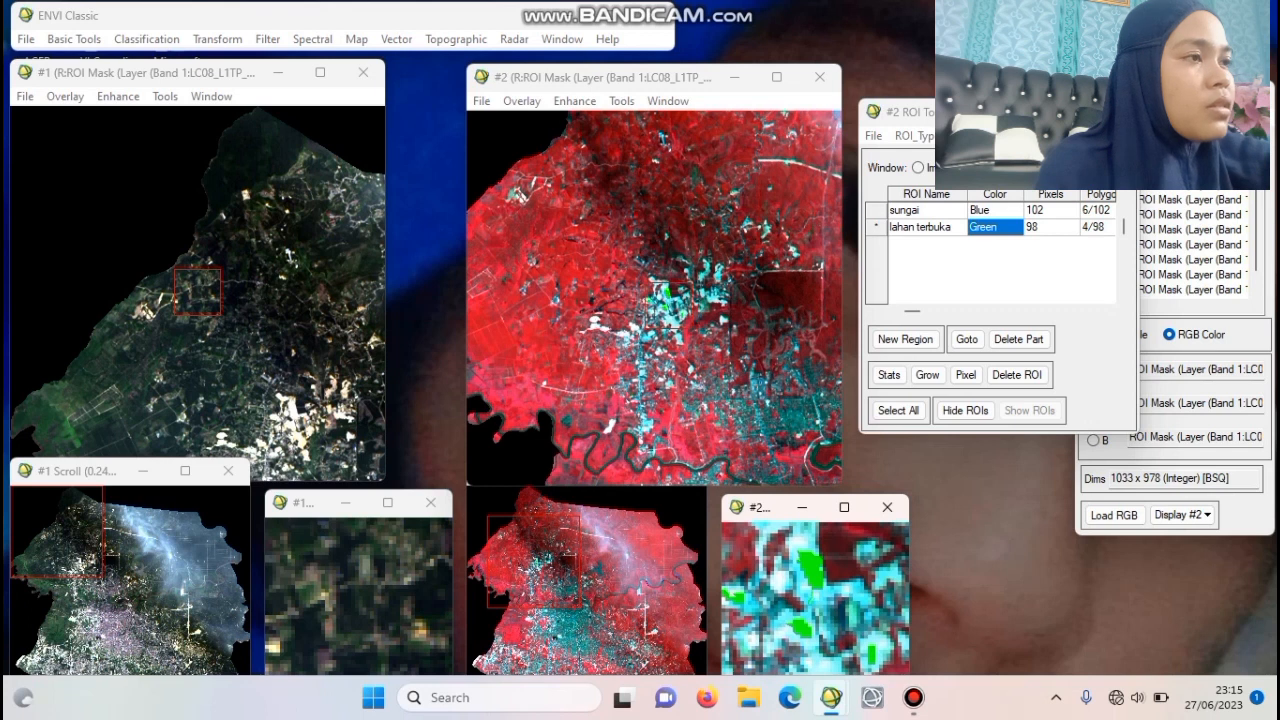
pyautogui.rightClick(814, 597)
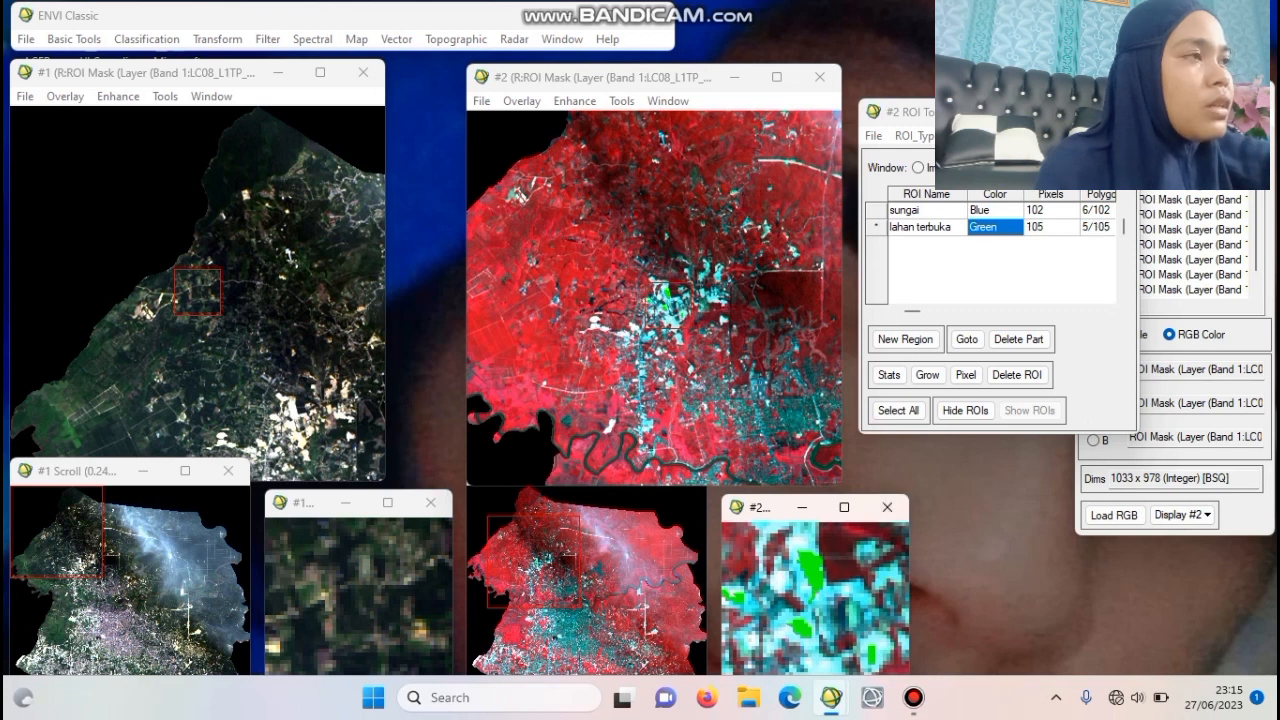
# Step: Add a third region of interest and name it pemukiman
pyautogui.click(905, 339)
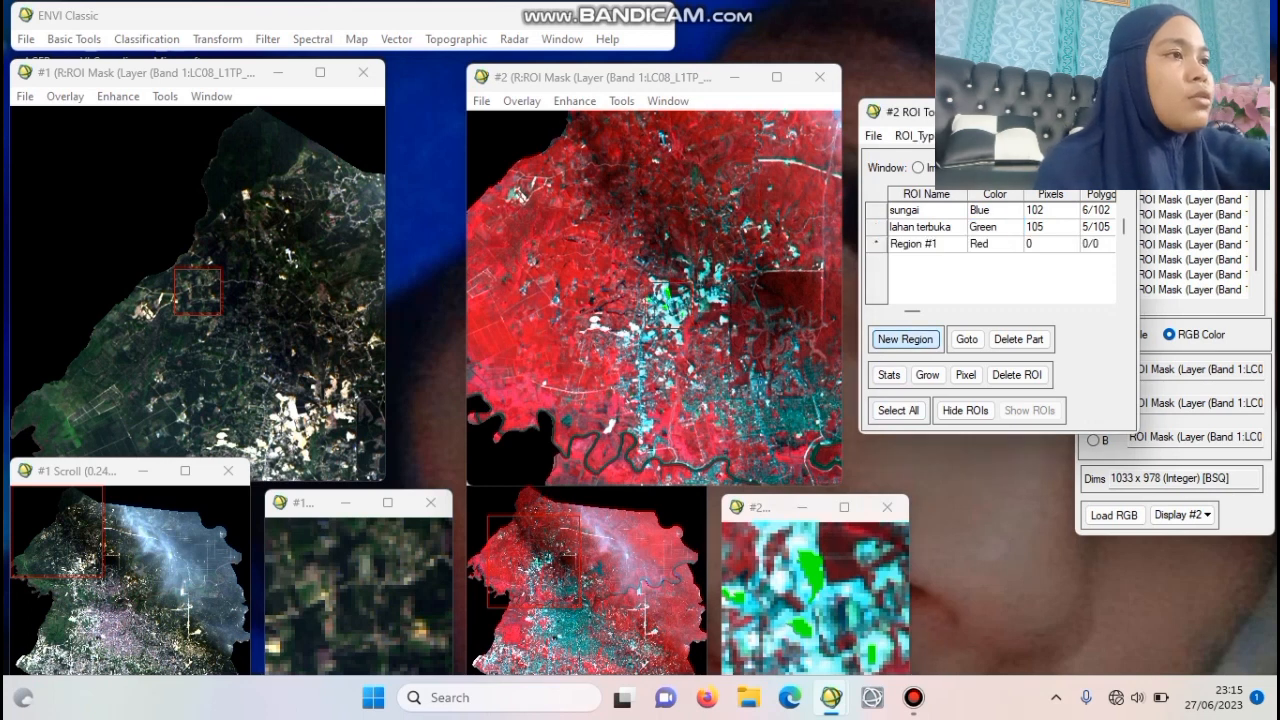
pyautogui.click(913, 243)
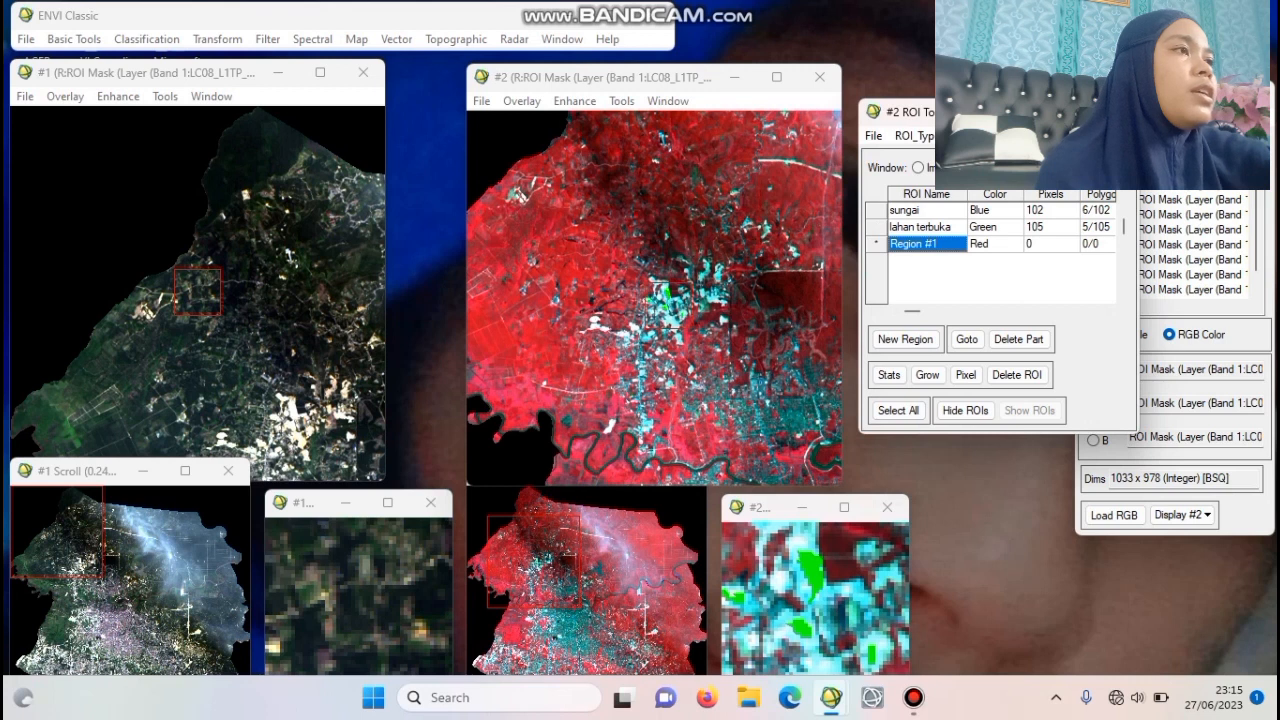
pyautogui.click(937, 243)
pyautogui.press('BackSpace')
pyautogui.press('BackSpace')
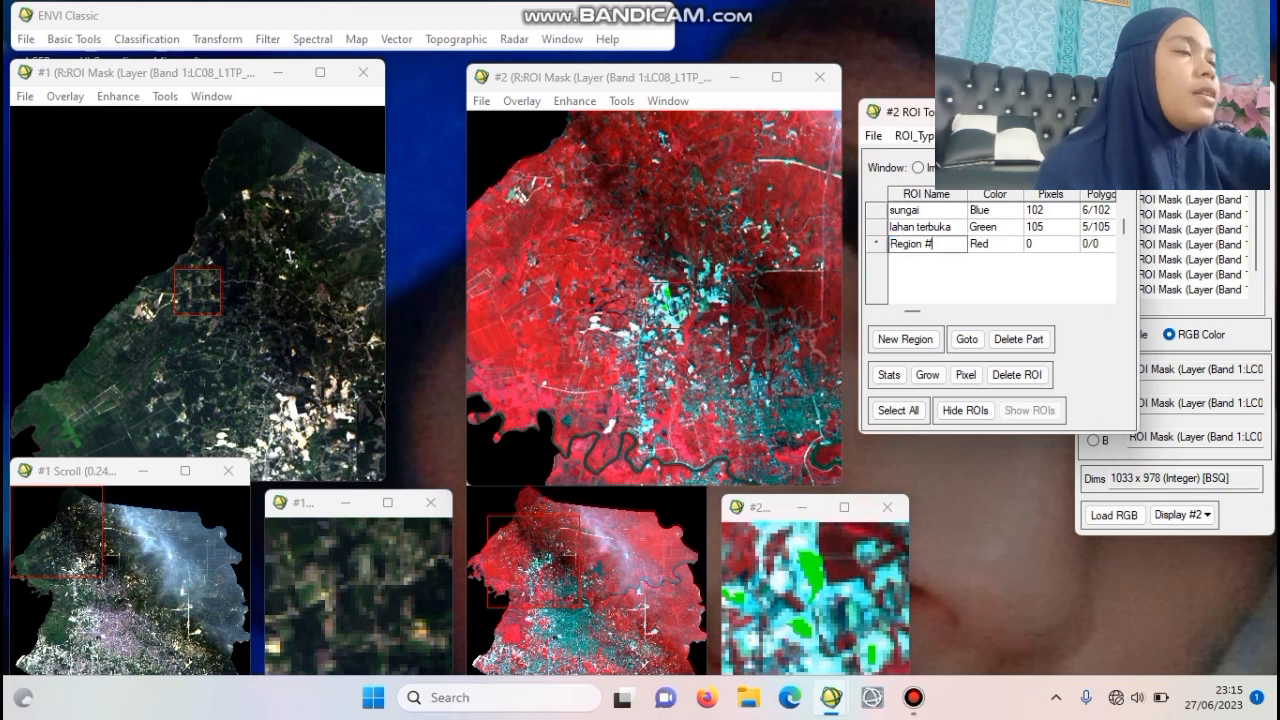
pyautogui.press('BackSpace')
pyautogui.press('BackSpace')
pyautogui.press('BackSpace')
pyautogui.press('BackSpace')
pyautogui.press('BackSpace')
pyautogui.press('BackSpace')
pyautogui.press('BackSpace')
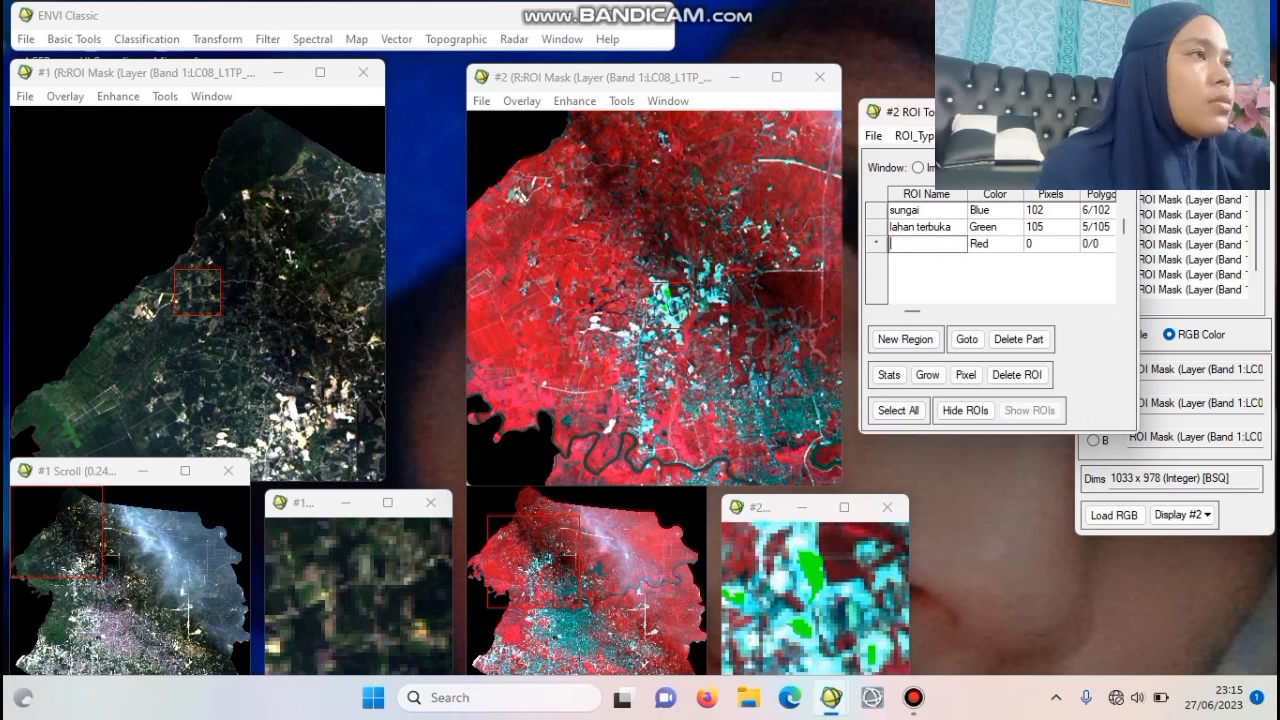
pyautogui.write('pemuki')
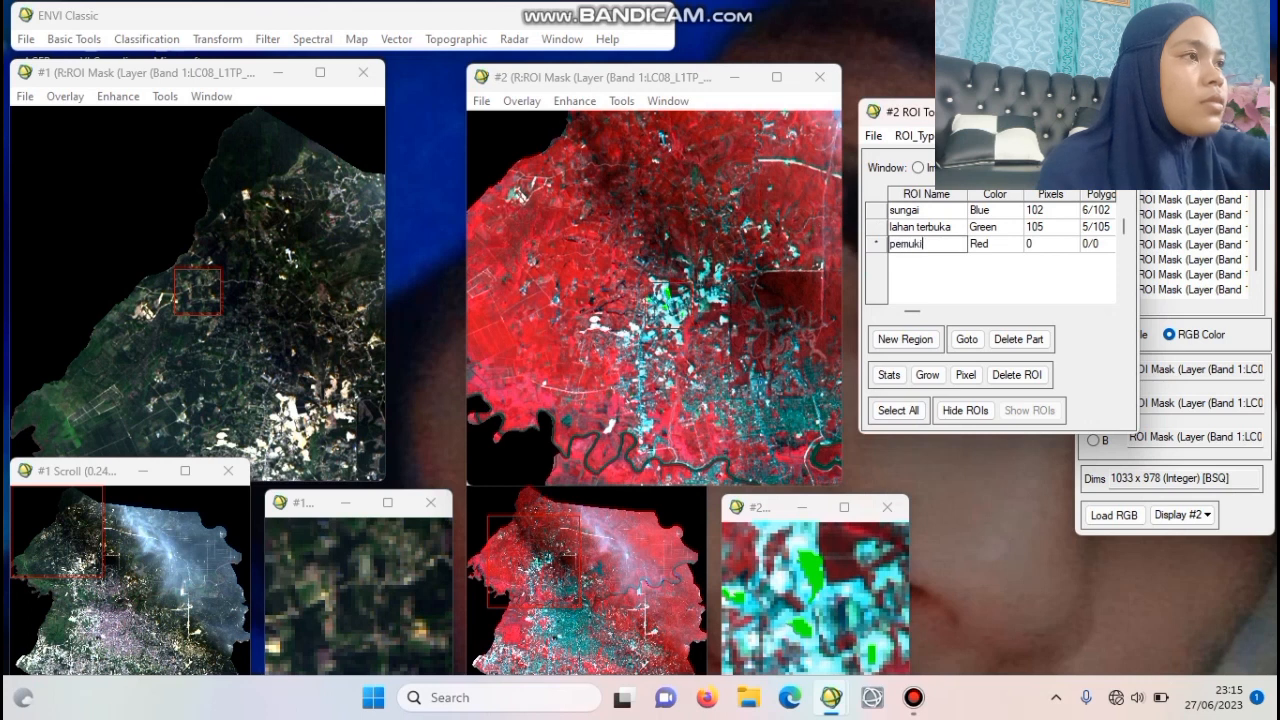
pyautogui.write('man')
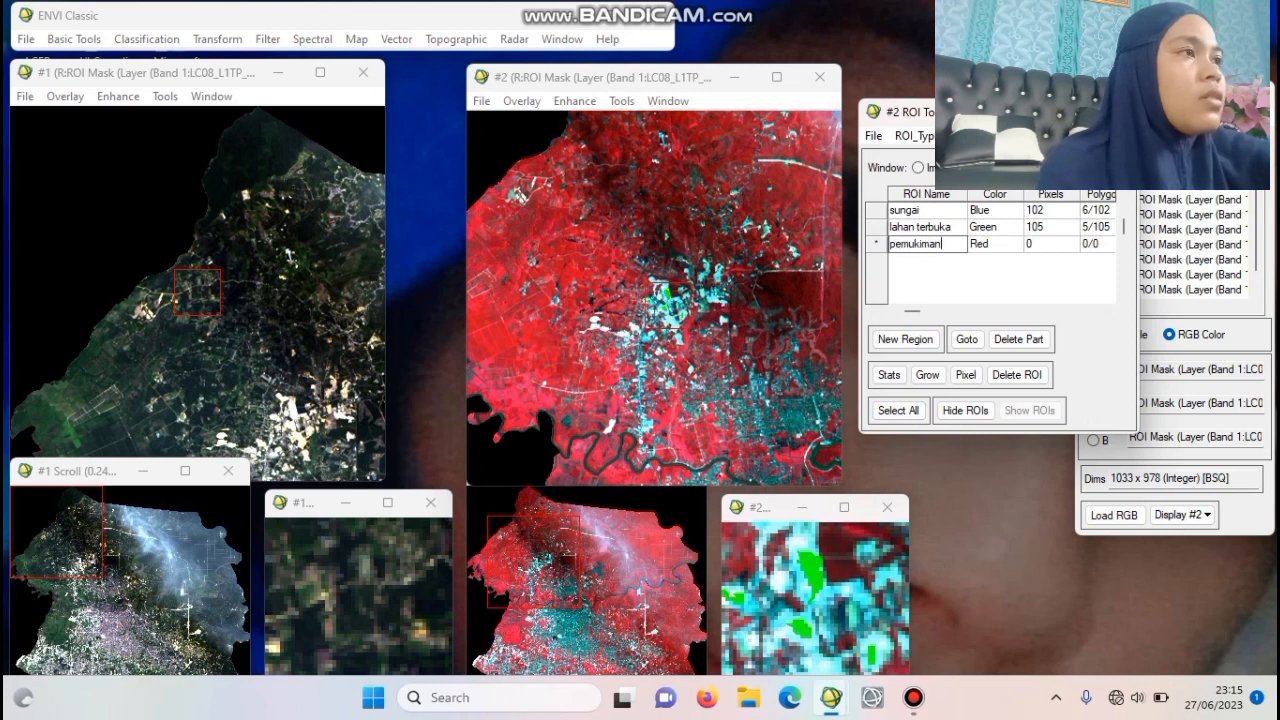
# Step: Set the pemukiman region's color to Purple and draw one polygon in the dense cyan built-up area south of the river
pyautogui.click(985, 244)
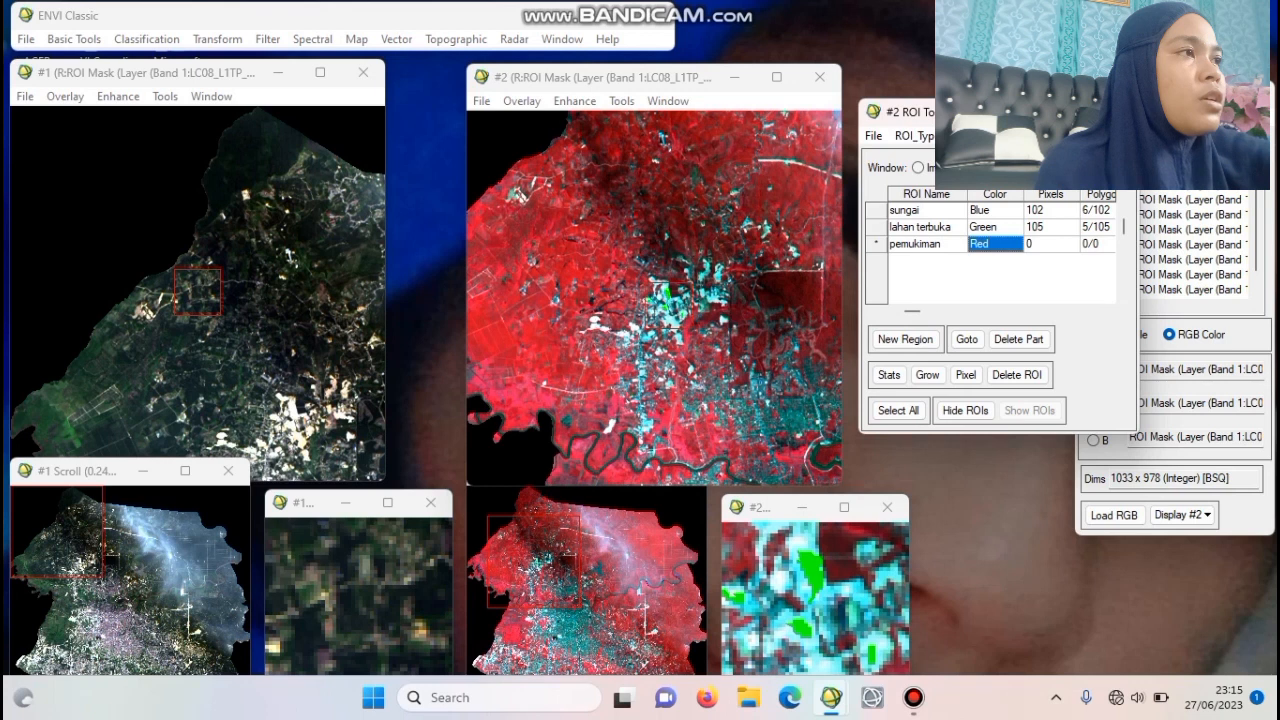
pyautogui.rightClick(988, 246)
pyautogui.moveTo(1050, 287)
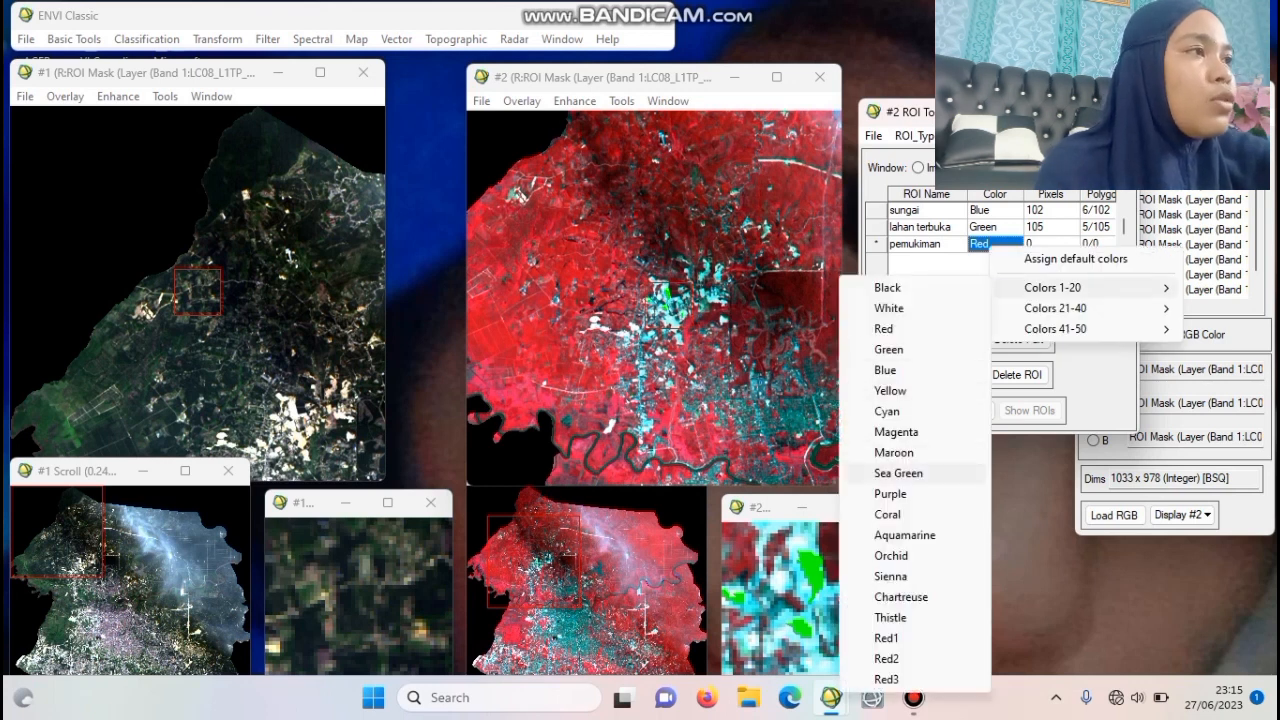
pyautogui.click(890, 494)
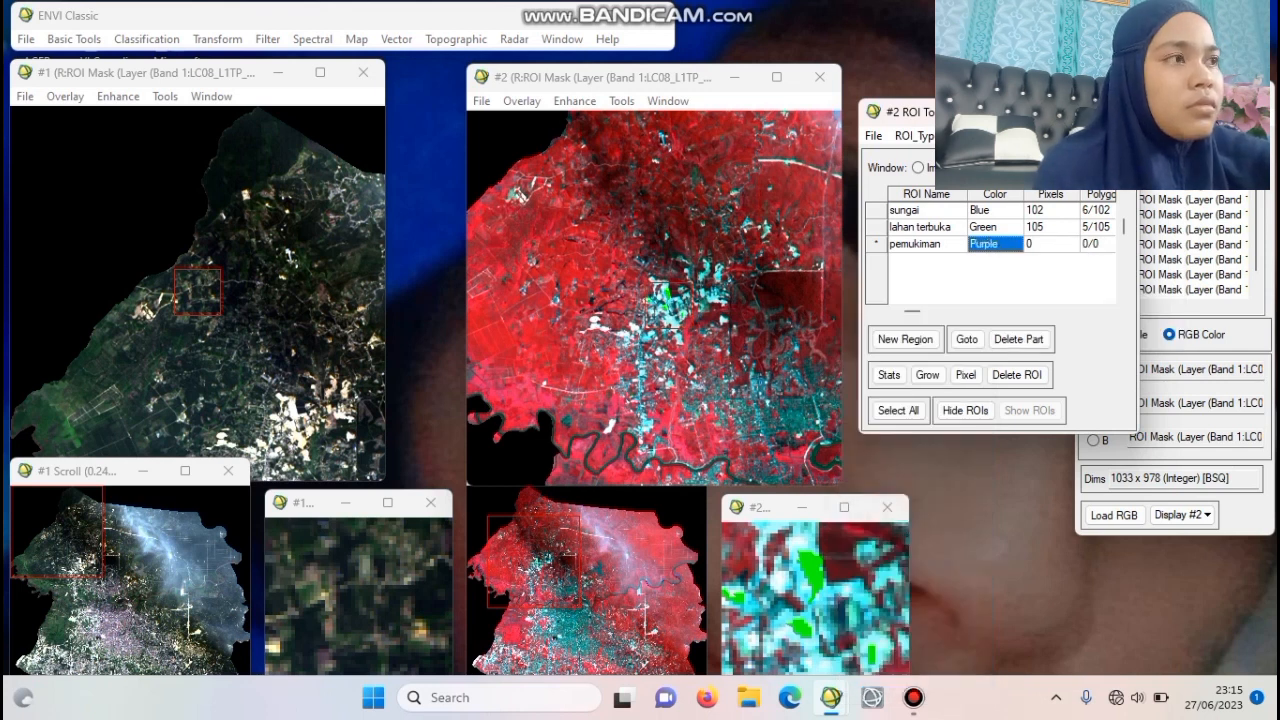
pyautogui.click(540, 630)
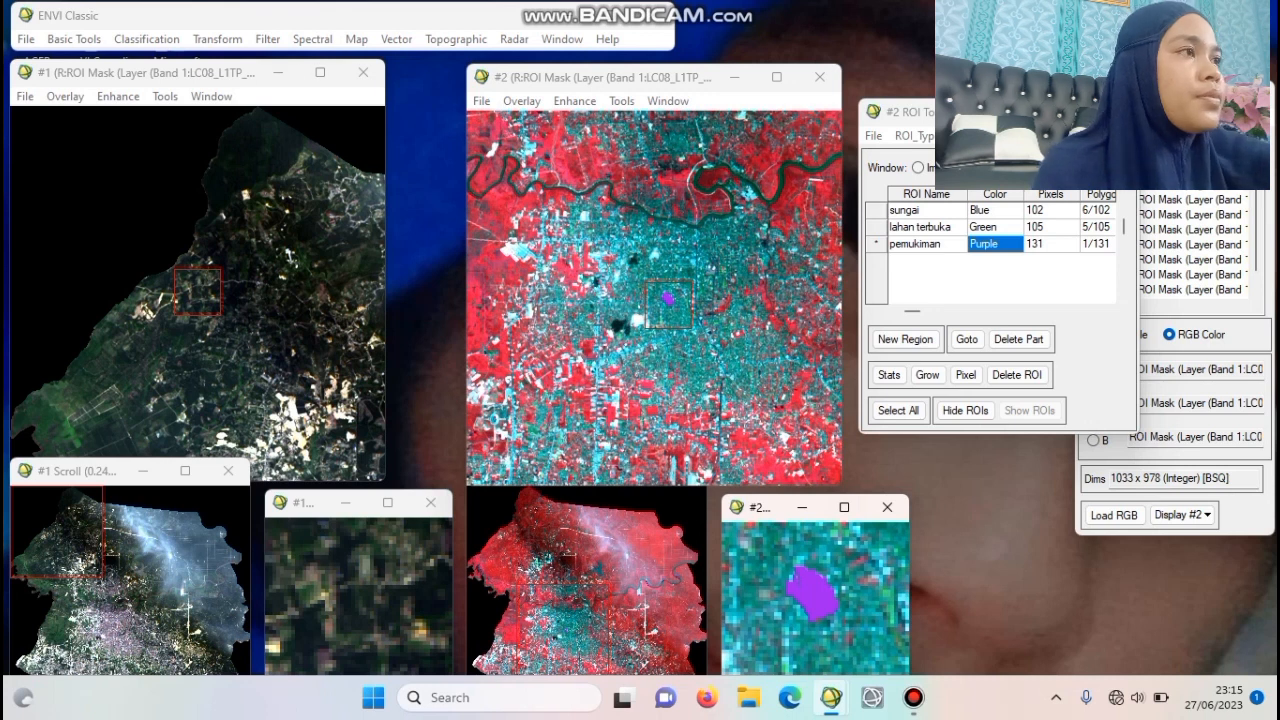
# Step: Start a supervised Maximum Likelihood classification of PKU CROPPING with all three regions, sungai, lahan terbuka and pemukiman, as classes
pyautogui.click(147, 39)
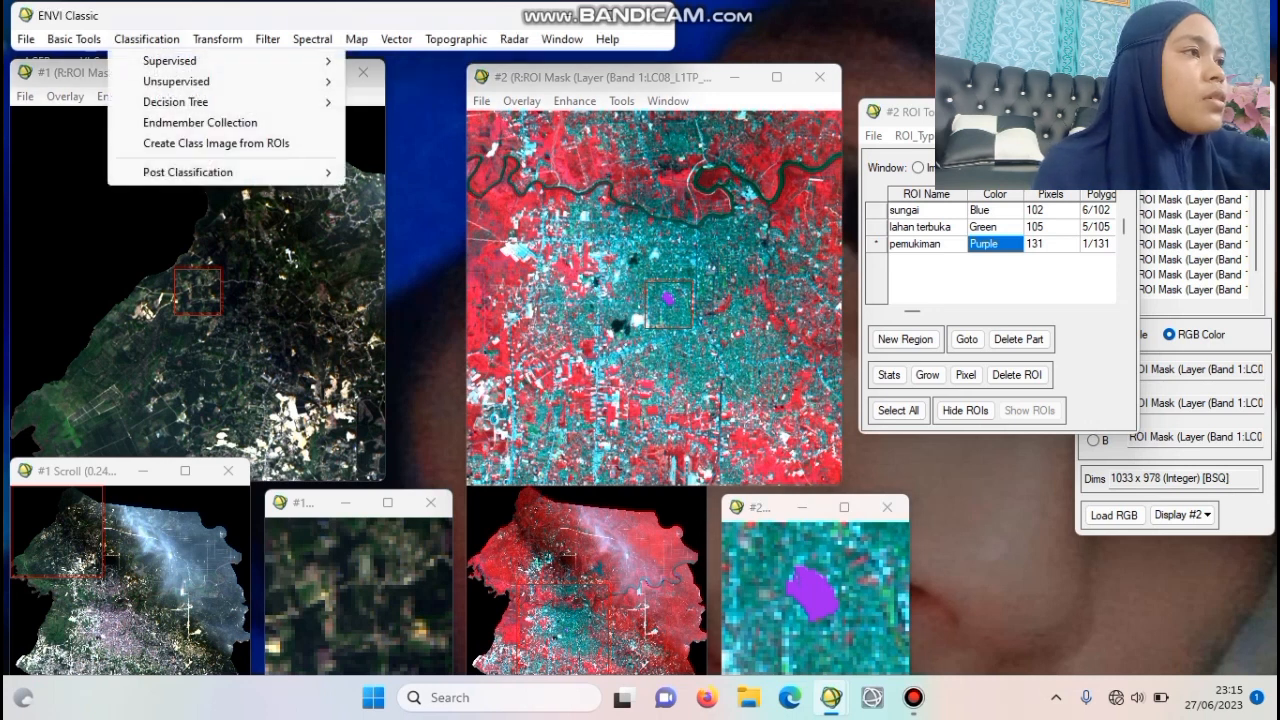
pyautogui.moveTo(170, 60)
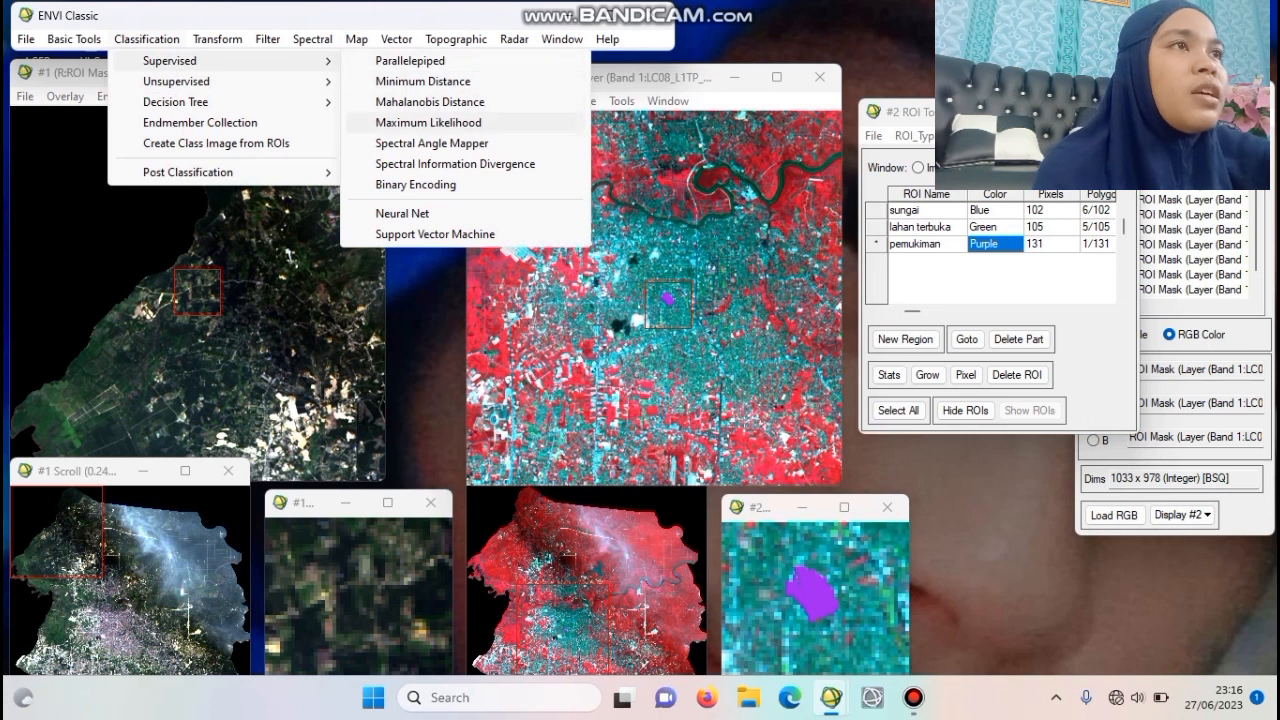
pyautogui.click(428, 122)
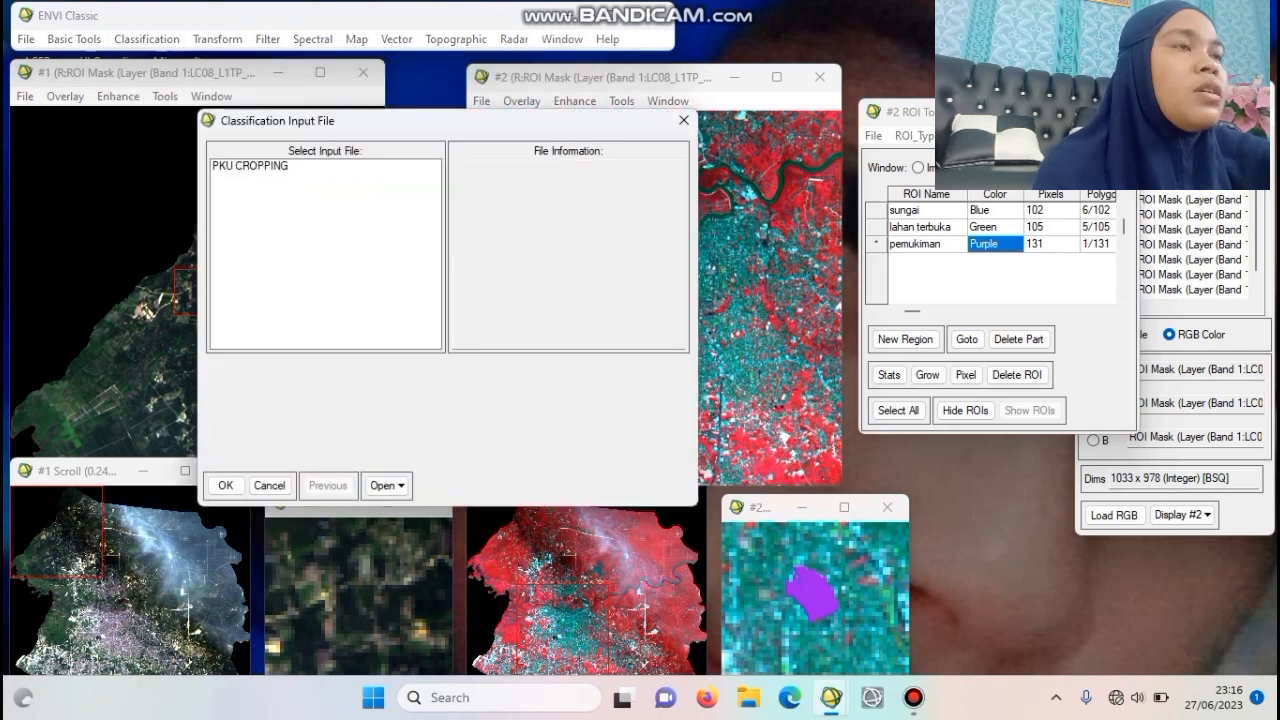
pyautogui.click(250, 165)
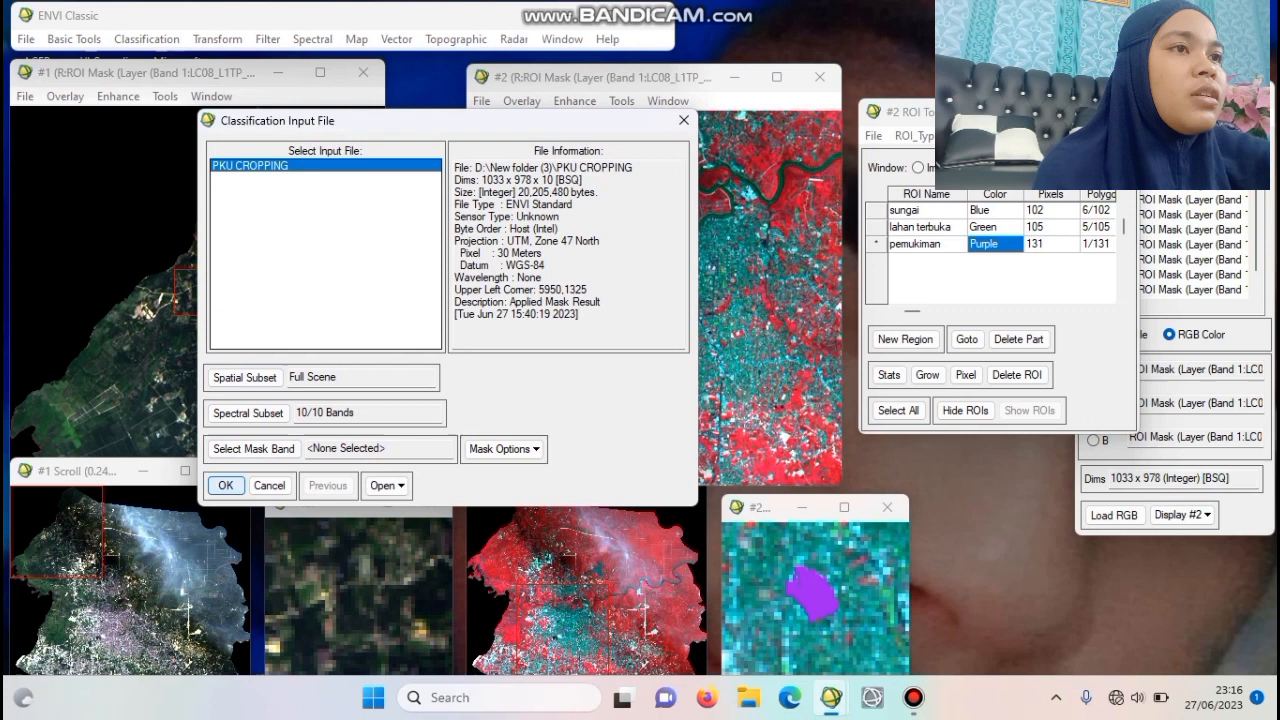
pyautogui.press('Return')
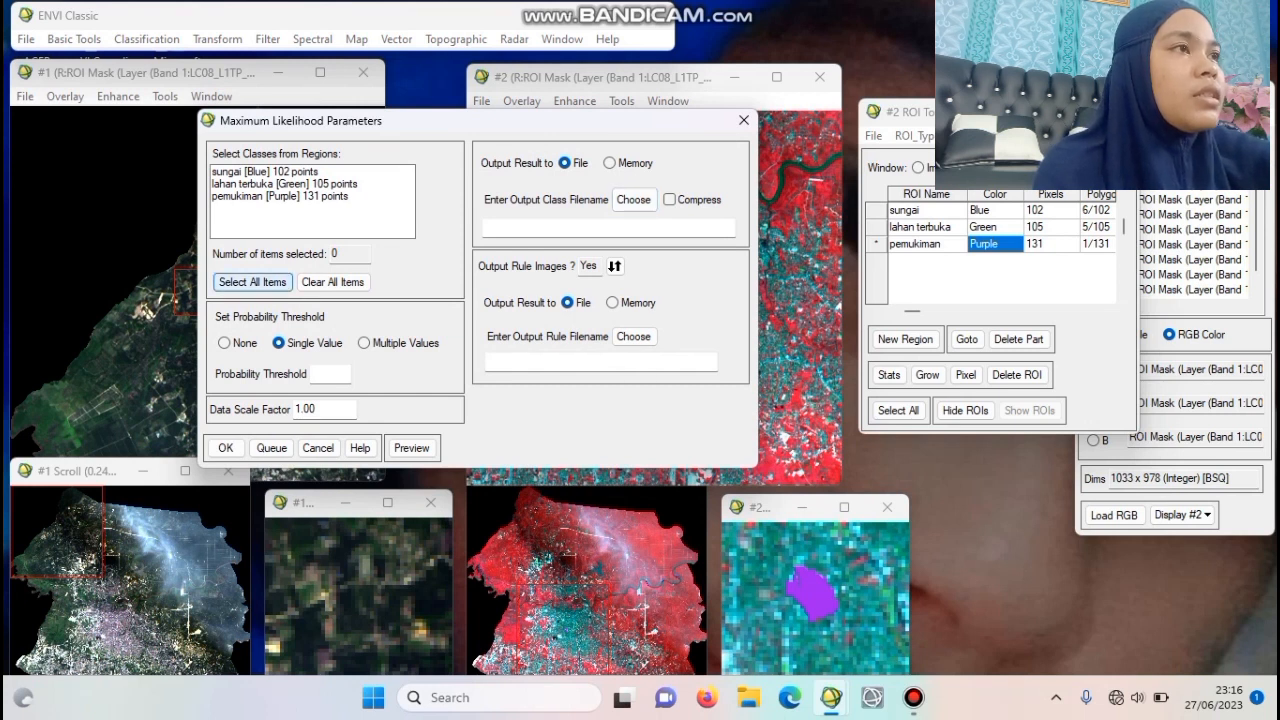
pyautogui.click(252, 281)
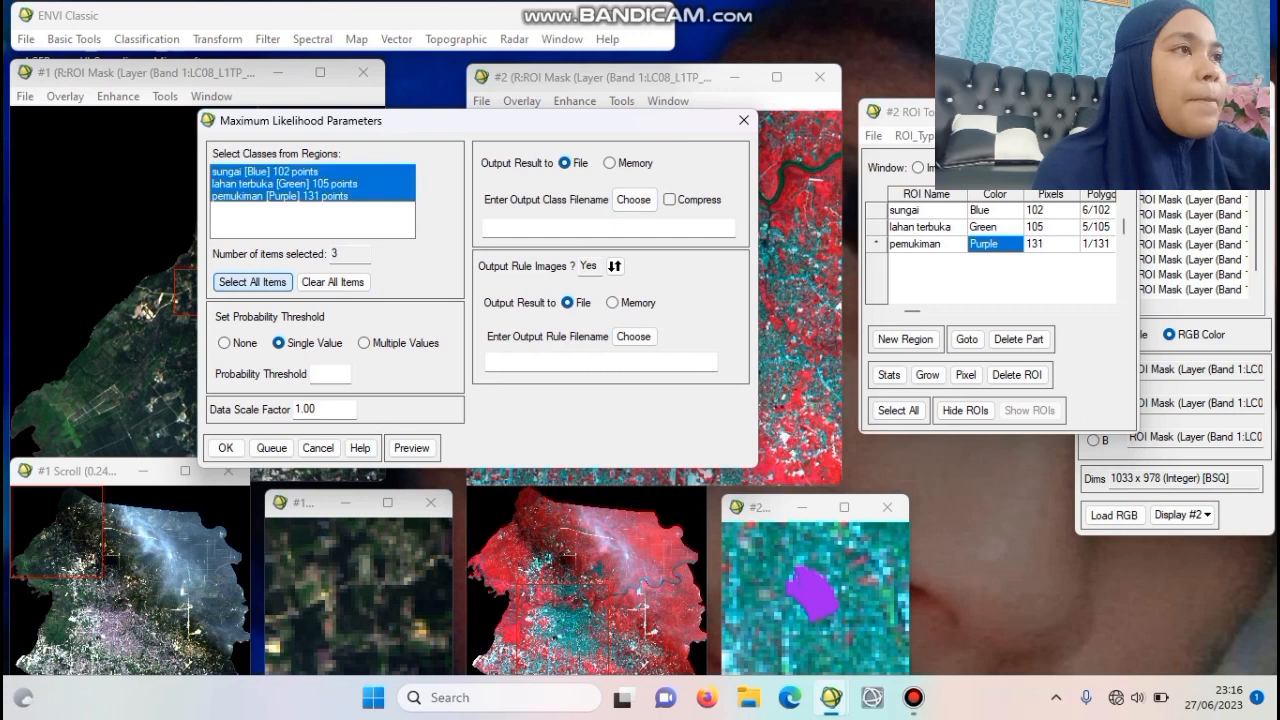
# Step: For the output class file, create a folder named klasifikasi pjjj on DATA (D:) and open it
pyautogui.click(633, 199)
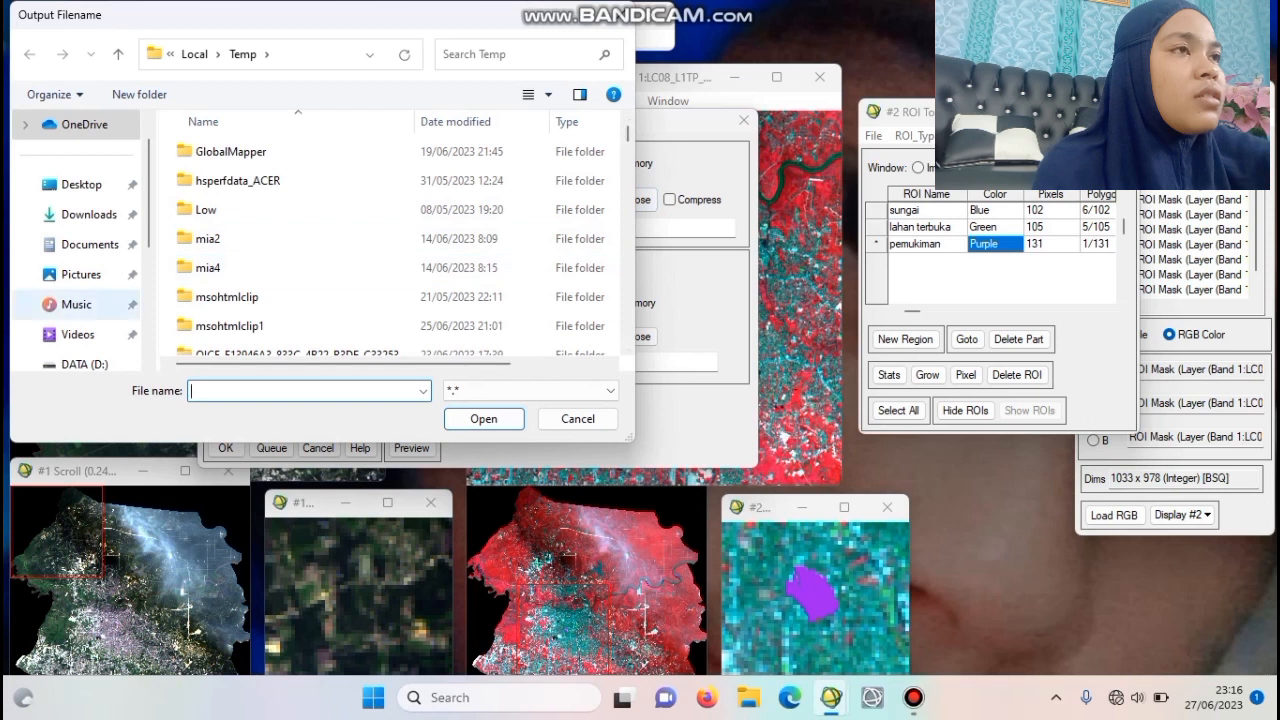
pyautogui.click(84, 364)
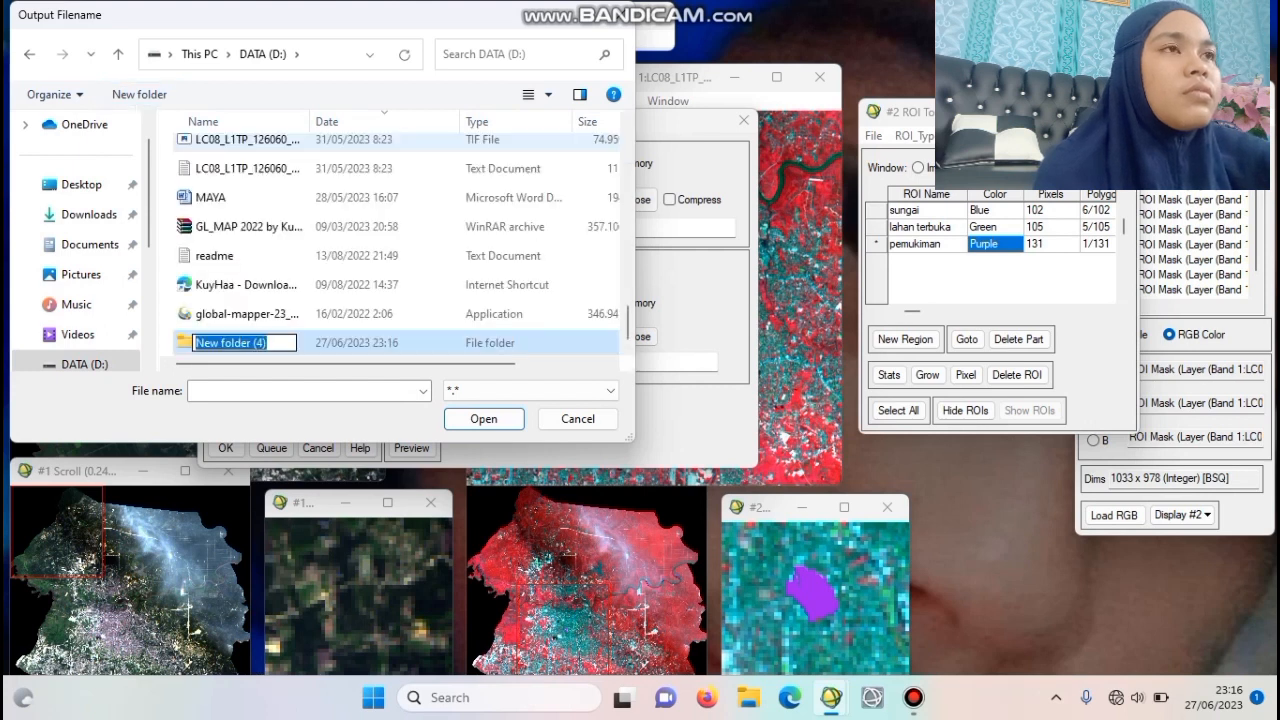
pyautogui.press('BackSpace')
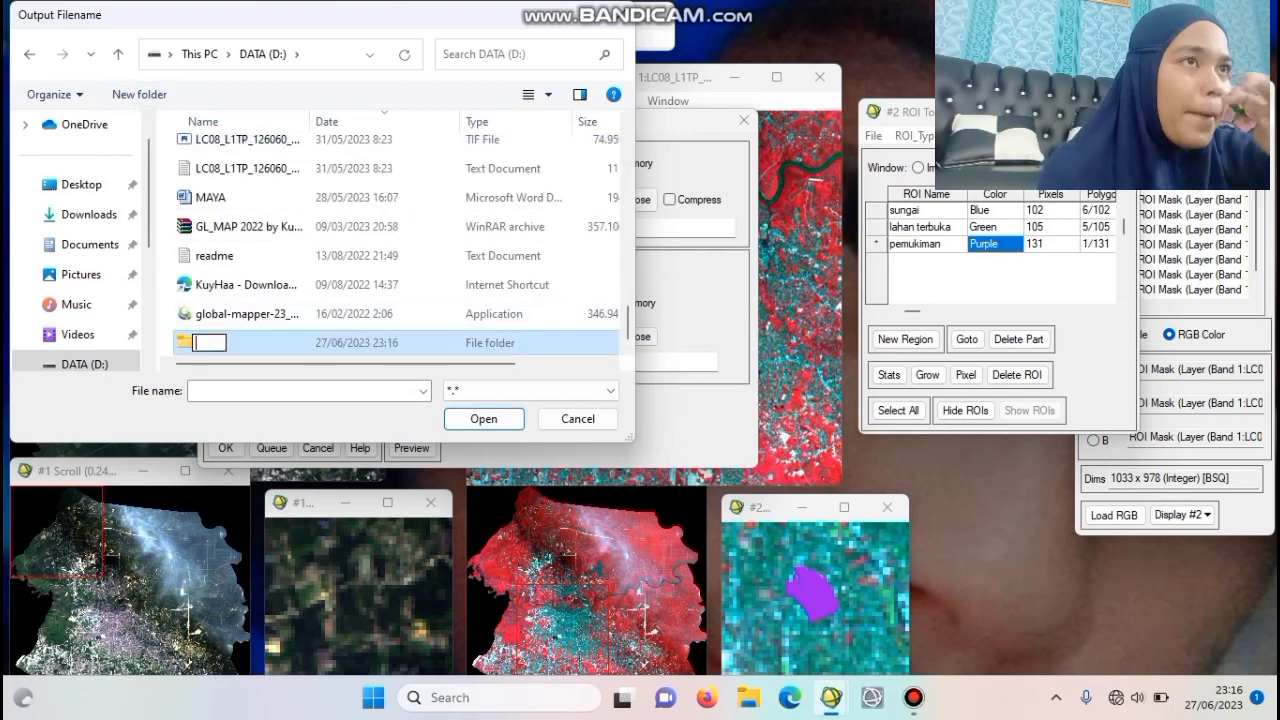
pyautogui.write('klasifikasi pjjj')
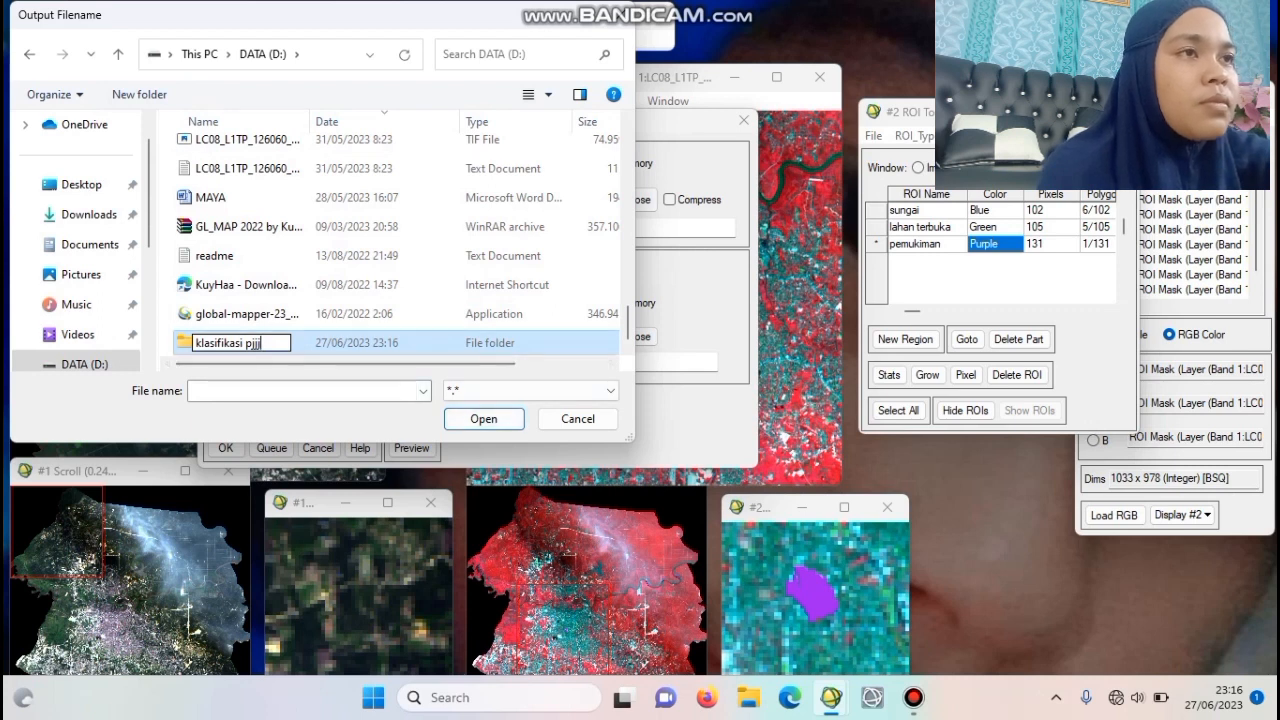
pyautogui.press('Return')
pyautogui.press('Return')
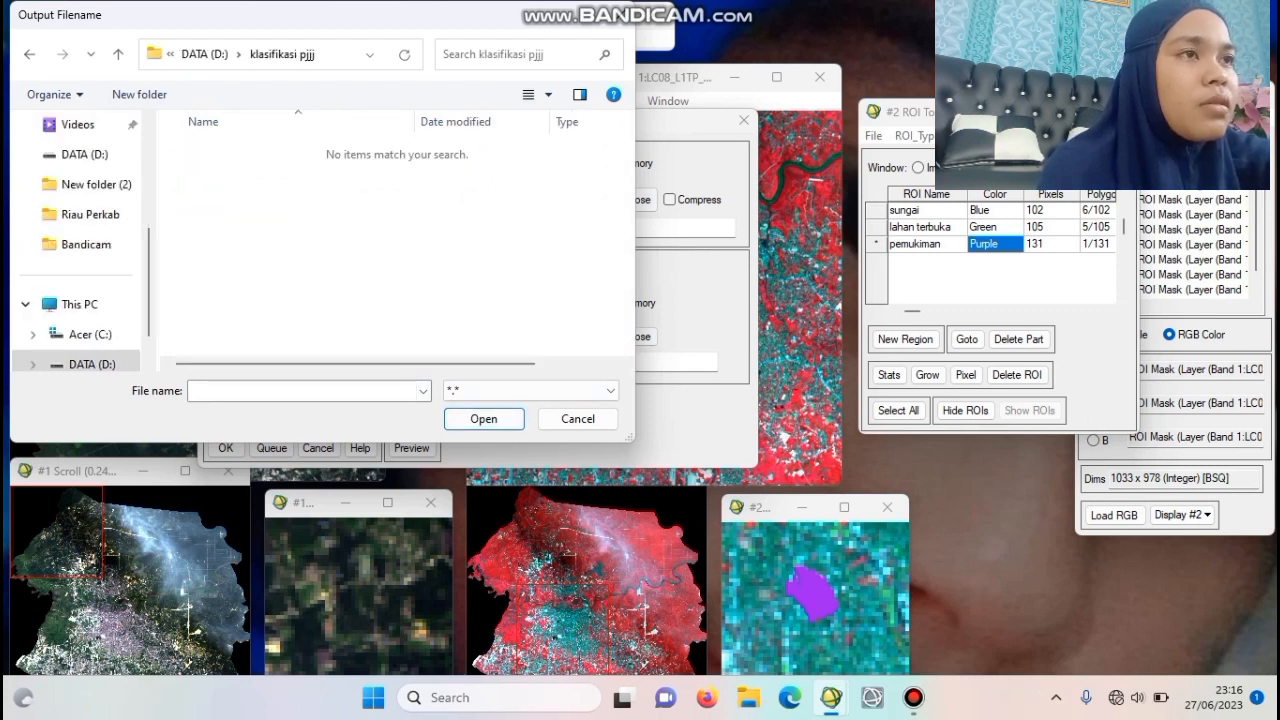
# Step: Create a subfolder with the default name New folder inside klasifikasi pjjj and open it
pyautogui.click(139, 94)
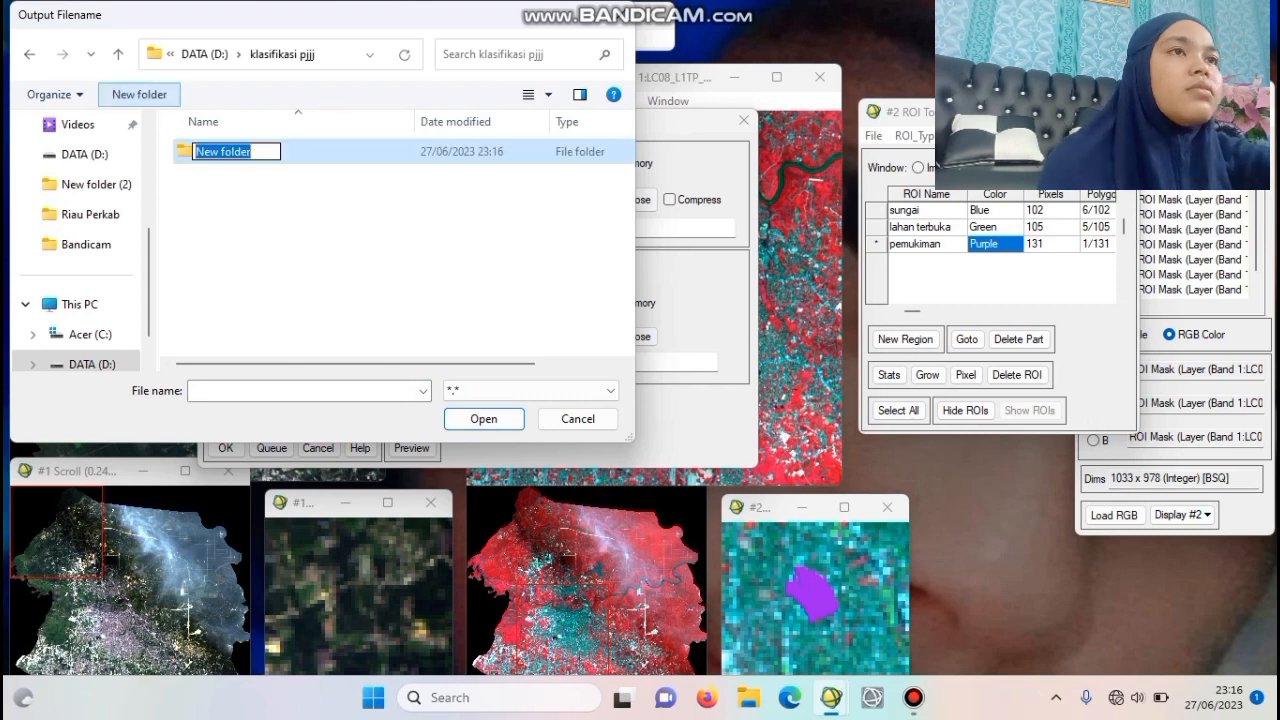
pyautogui.press('Return')
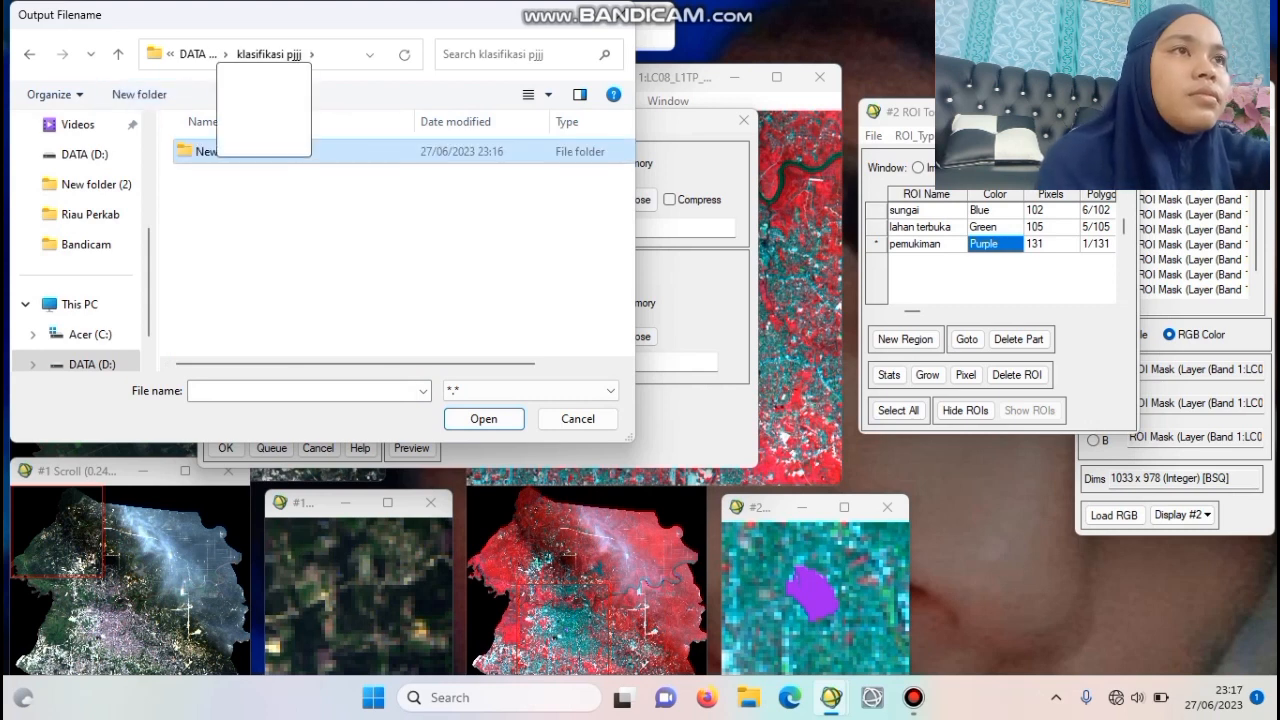
pyautogui.press('Return')
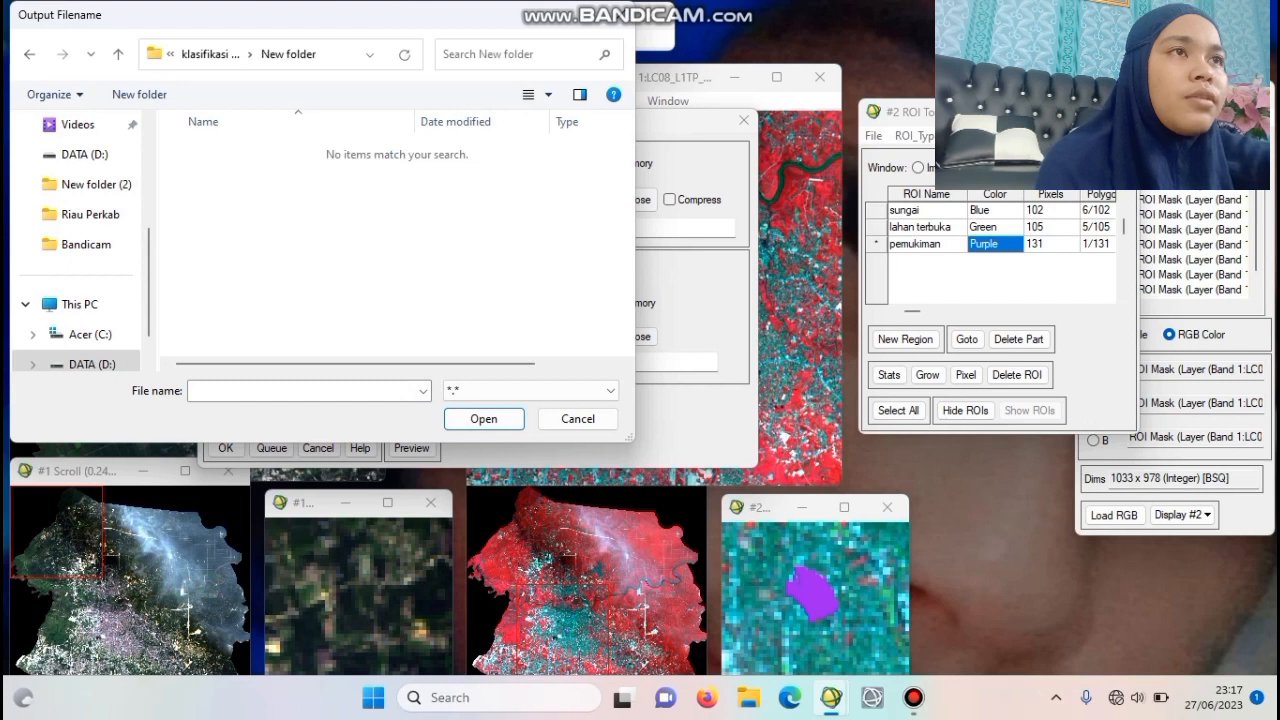
# Step: Create and open a folder named klasifikasi terbimbing inside New folder, and set the output class file there to klasifikasi termbimbing
pyautogui.click(139, 94)
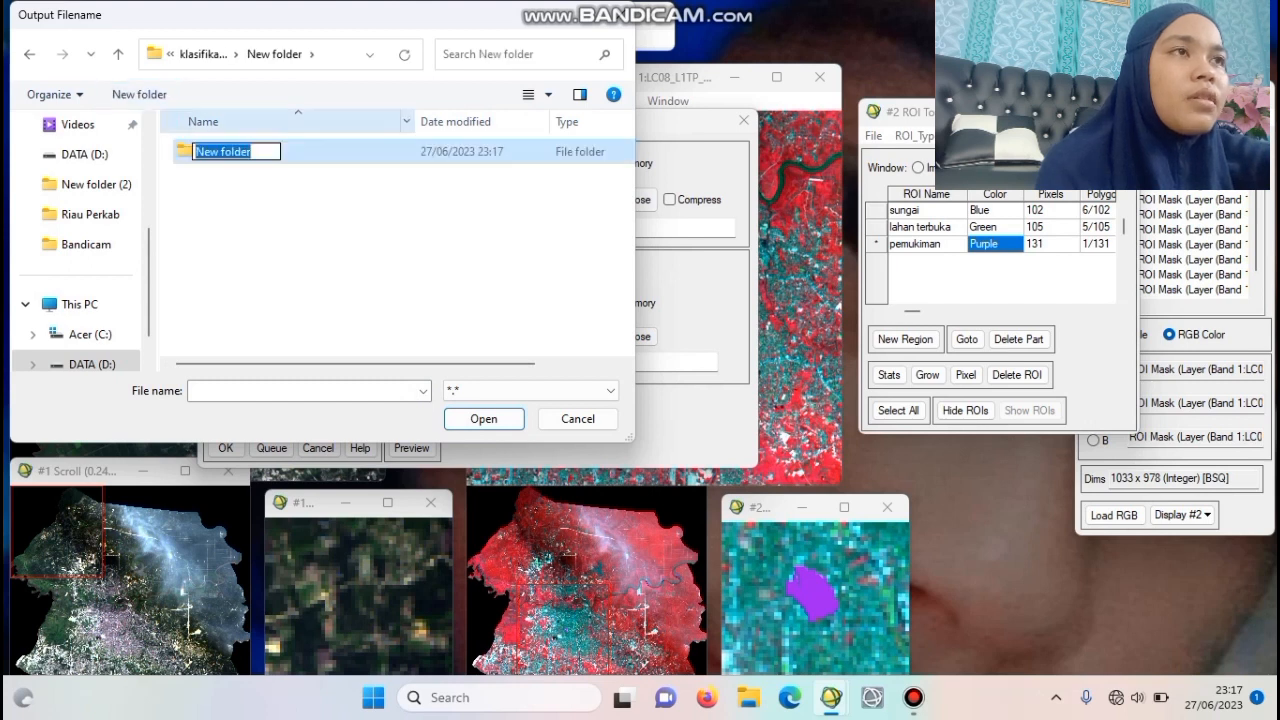
pyautogui.press('BackSpace')
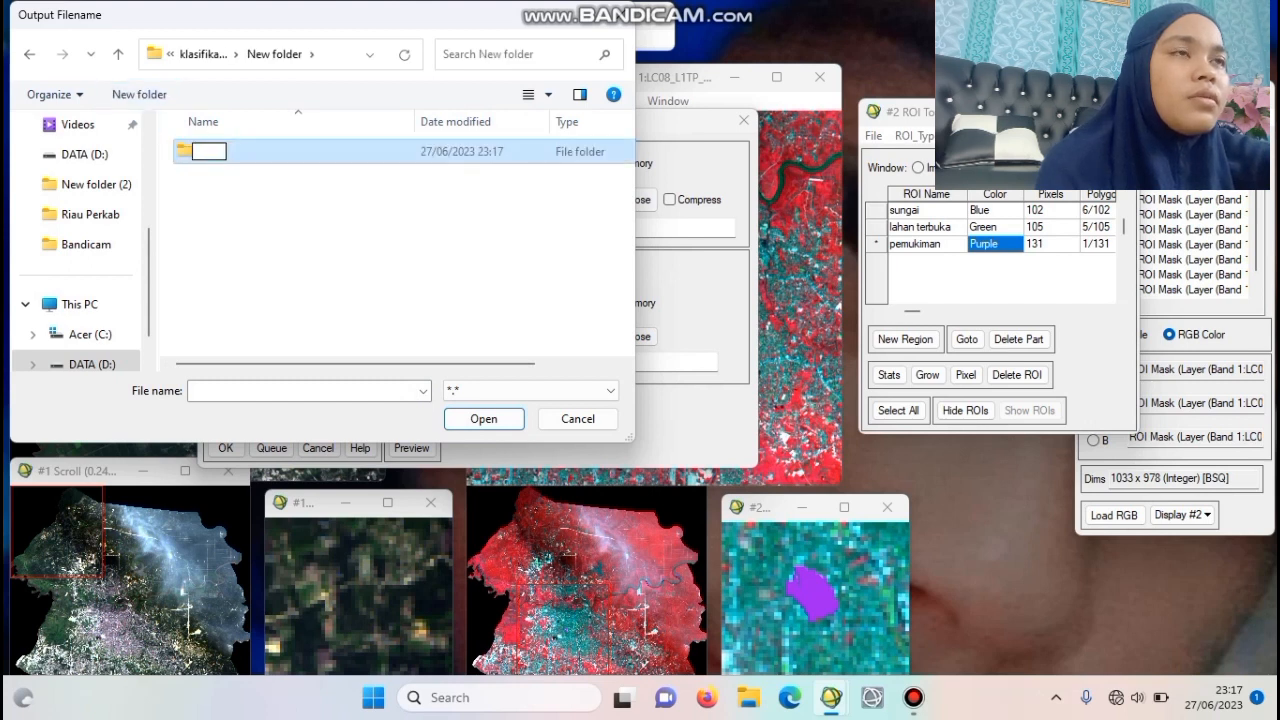
pyautogui.write('klasi')
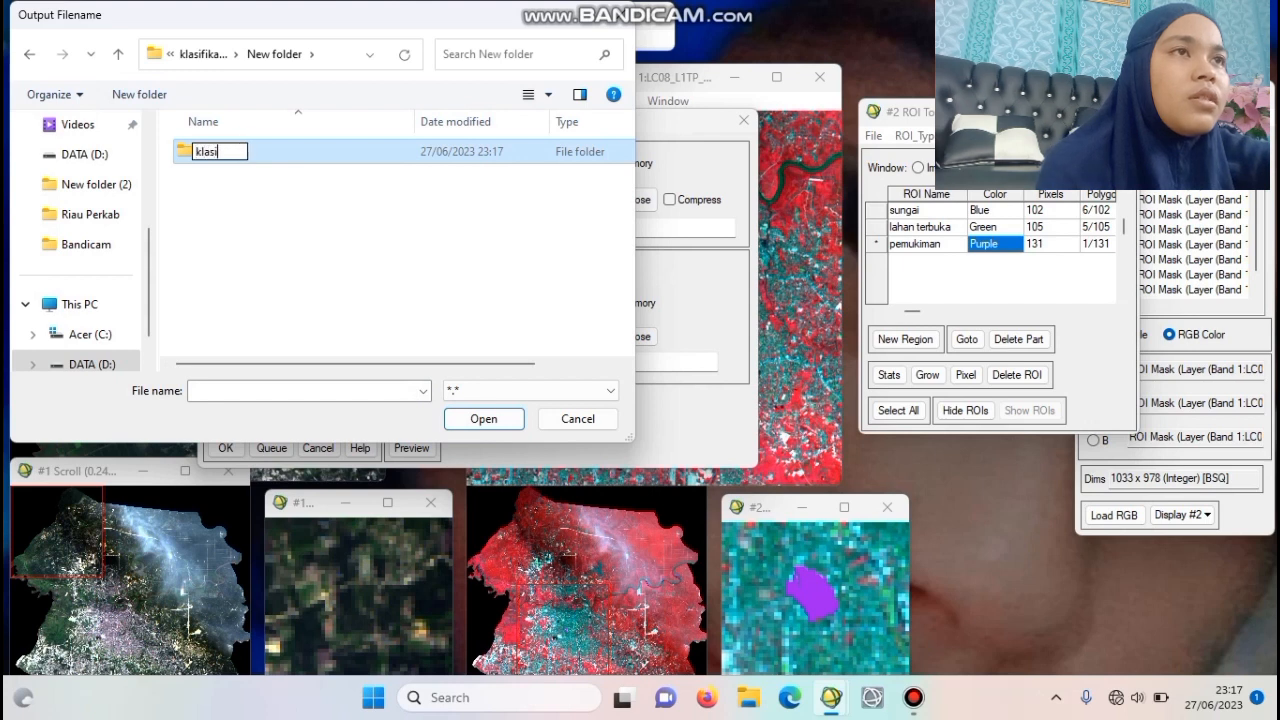
pyautogui.write('fikasi ')
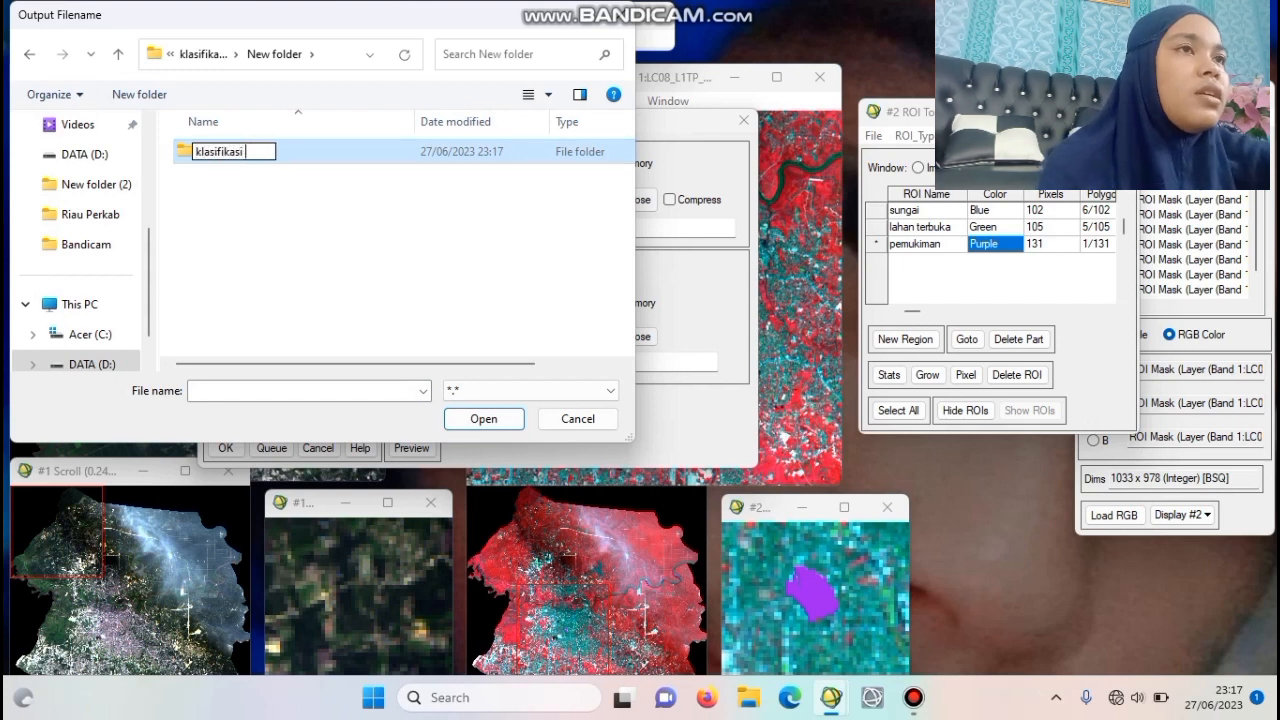
pyautogui.write('ter')
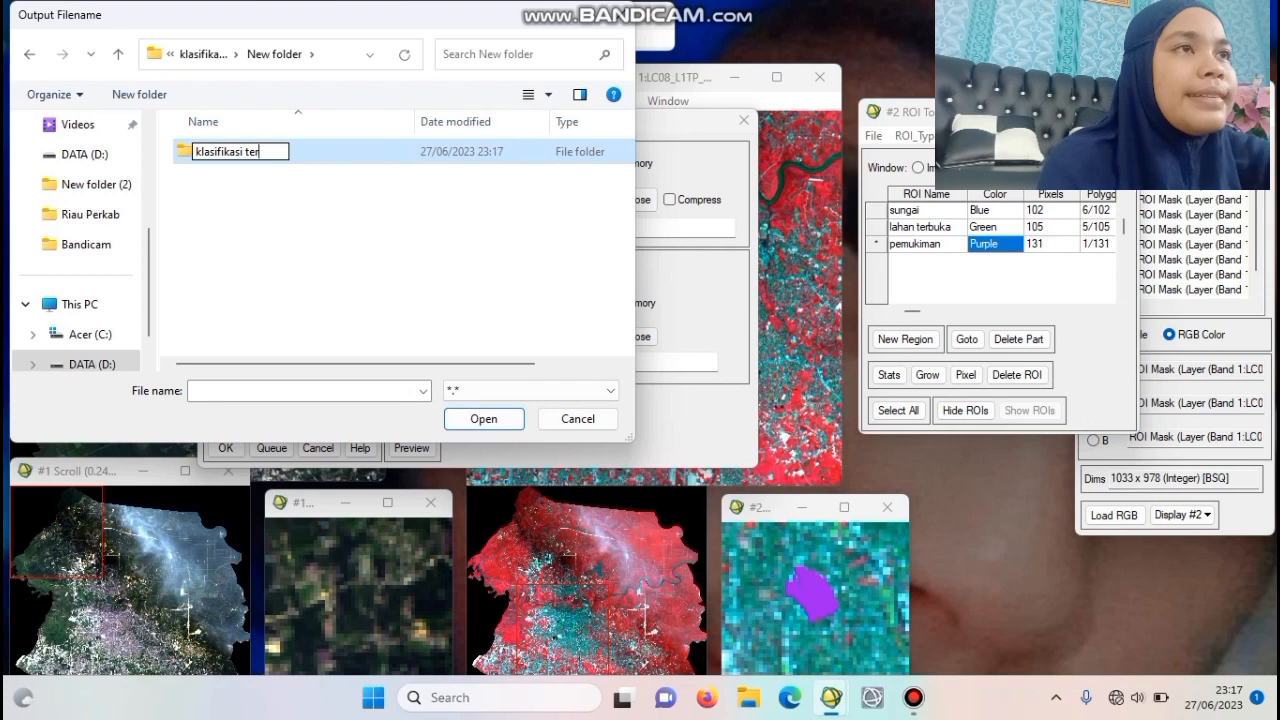
pyautogui.write('bimbing')
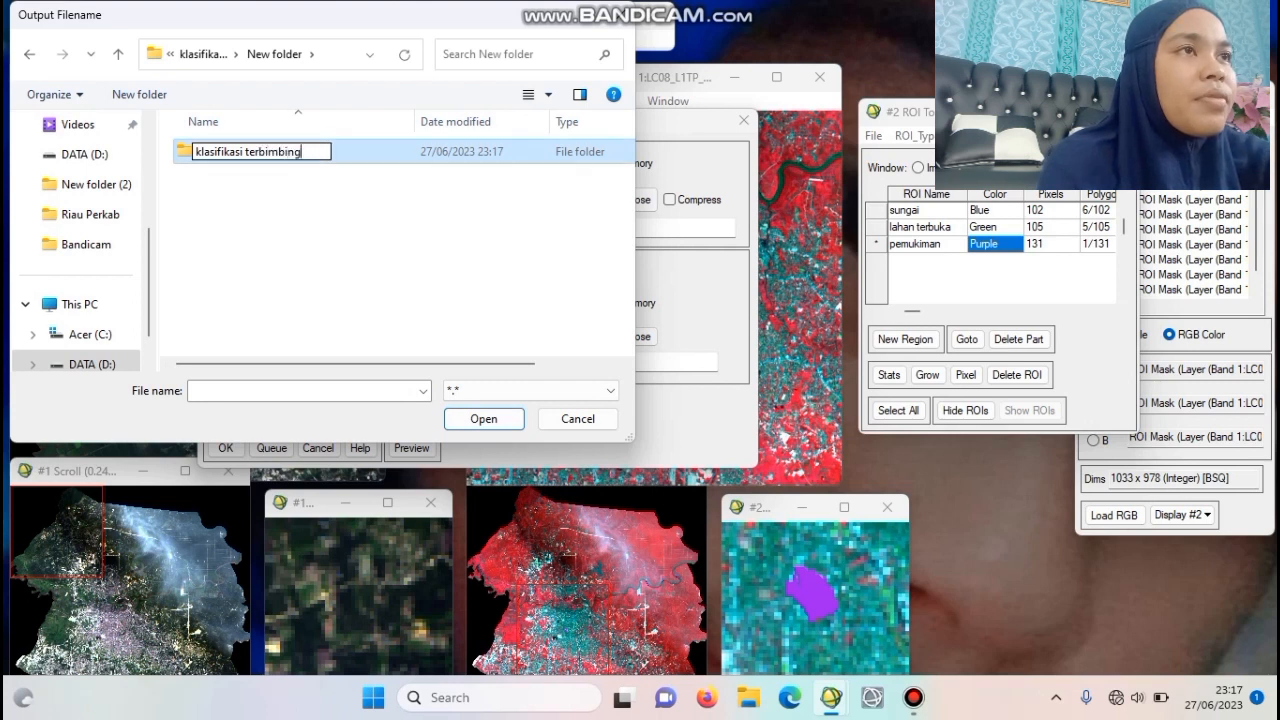
pyautogui.press('Return')
pyautogui.press('Return')
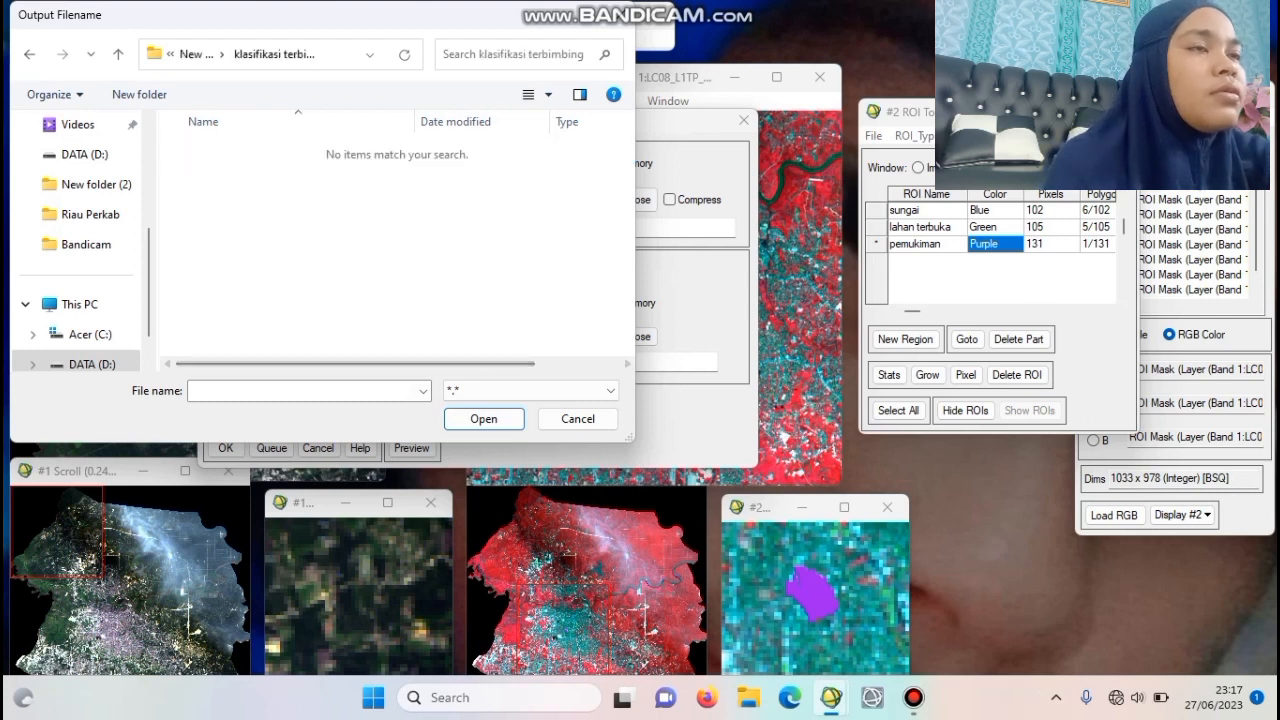
pyautogui.write('klasifikasi termbimbing')
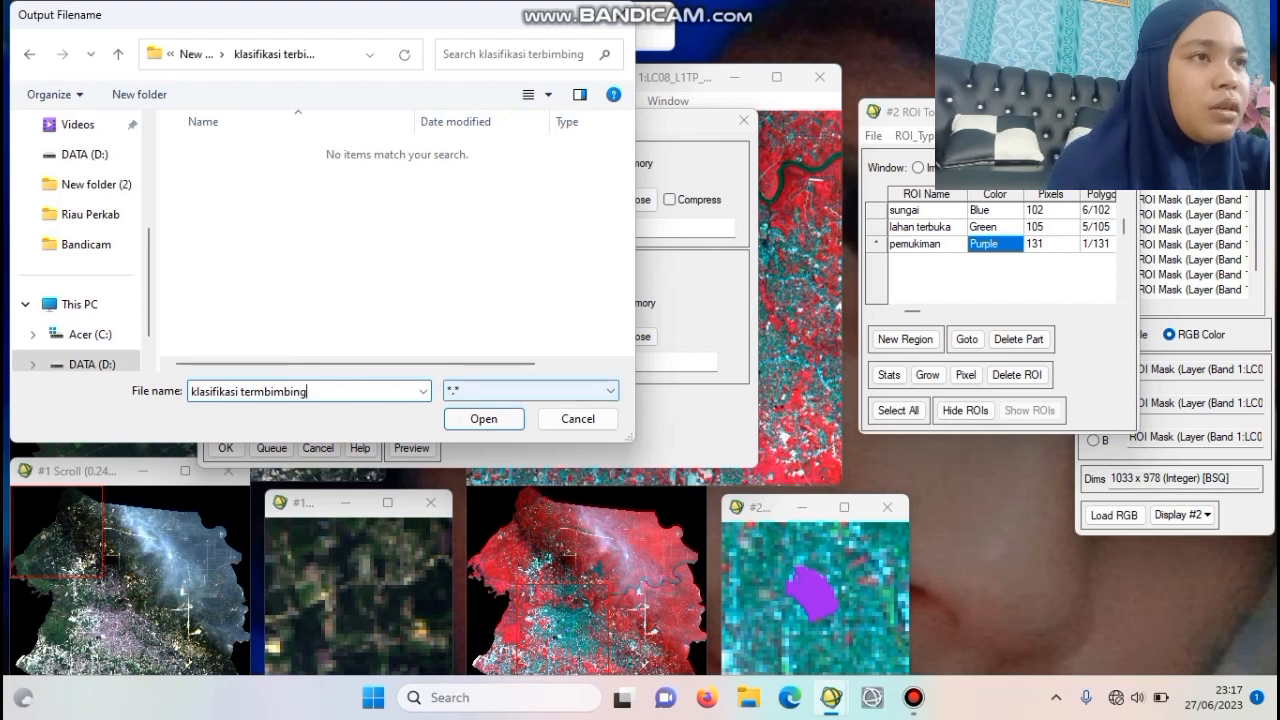
pyautogui.click(483, 418)
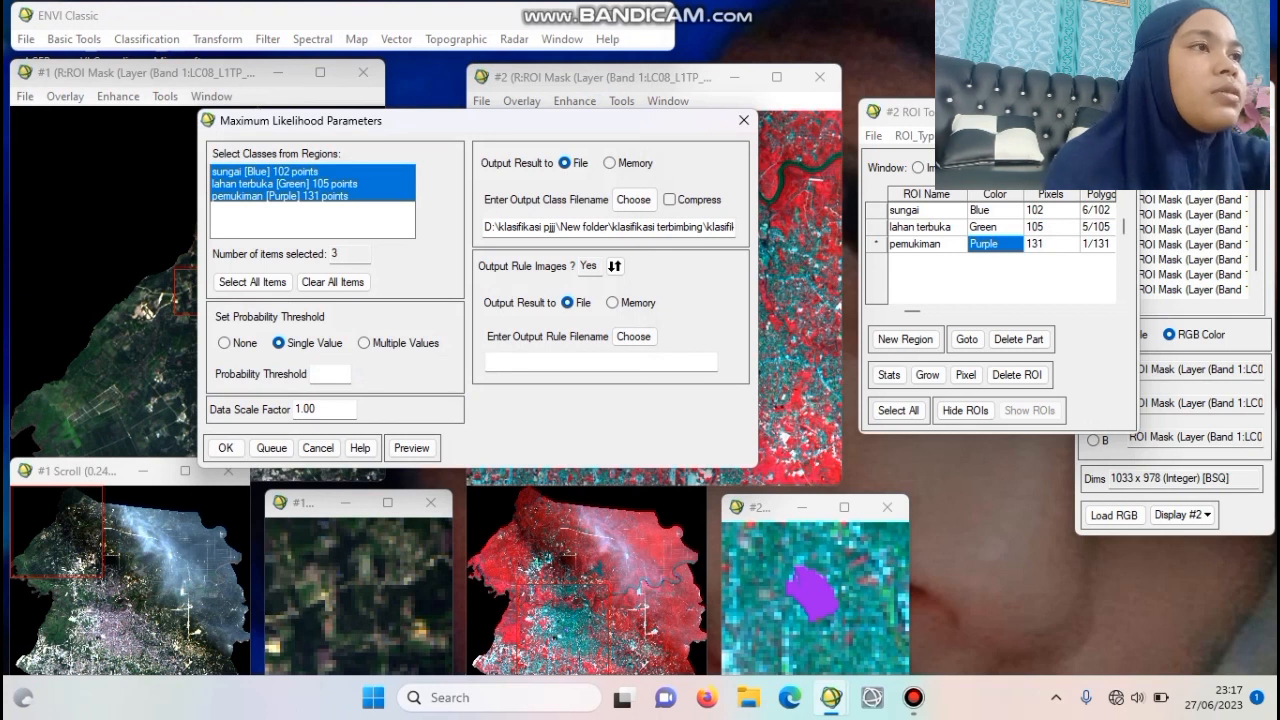
# Step: Set the output rule file to terbimbing_pekanbaru in the klasifikasi terbimbing folder and run the Maximum Likelihood classification
pyautogui.click(489, 361)
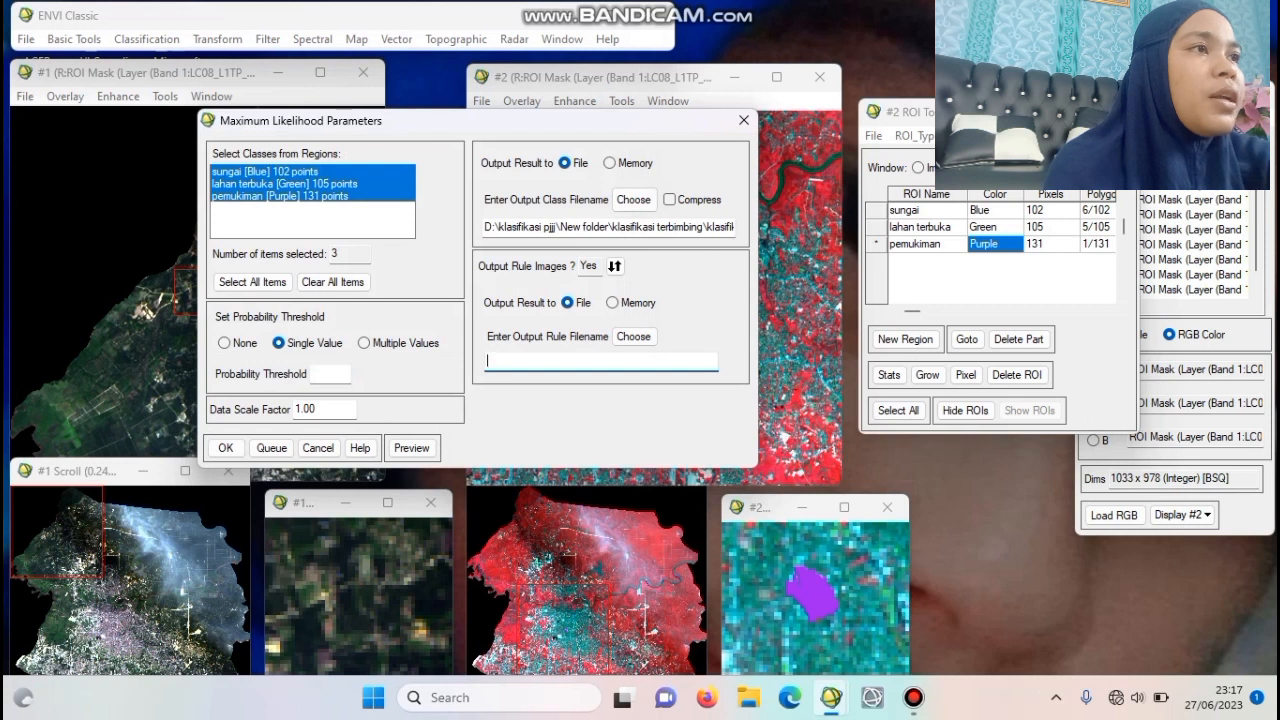
pyautogui.write('terbimbing')
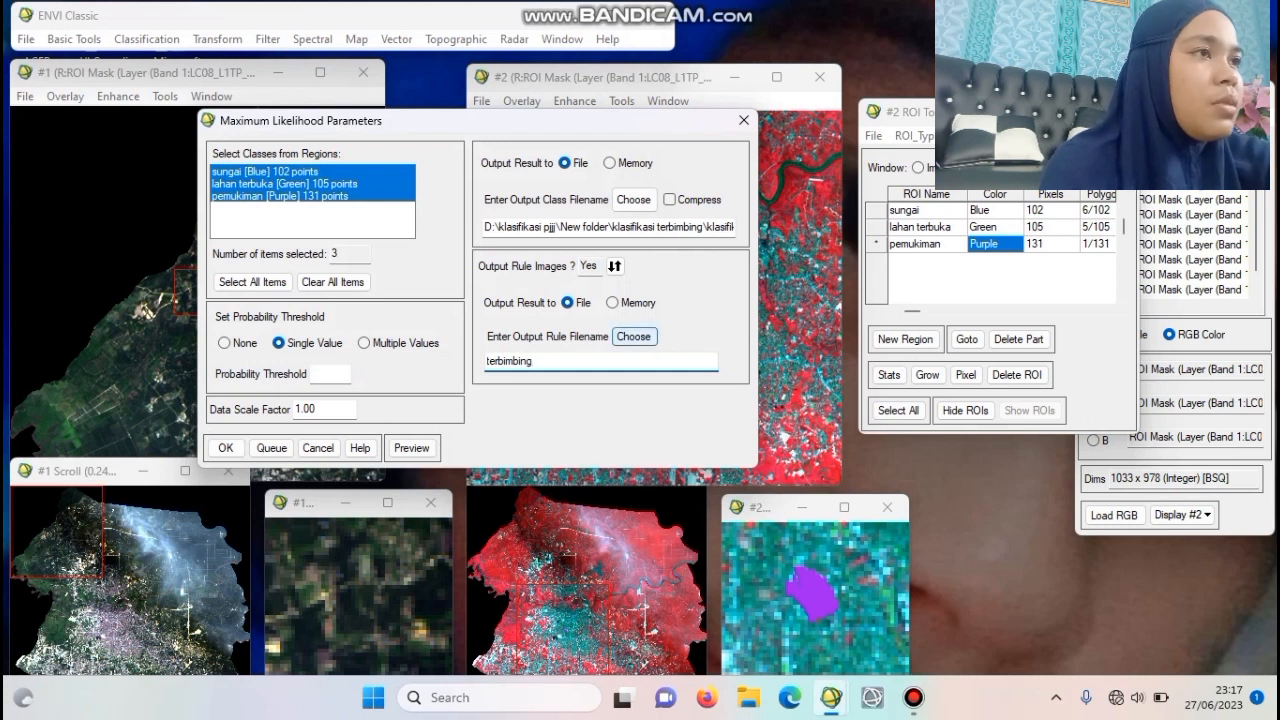
pyautogui.click(634, 336)
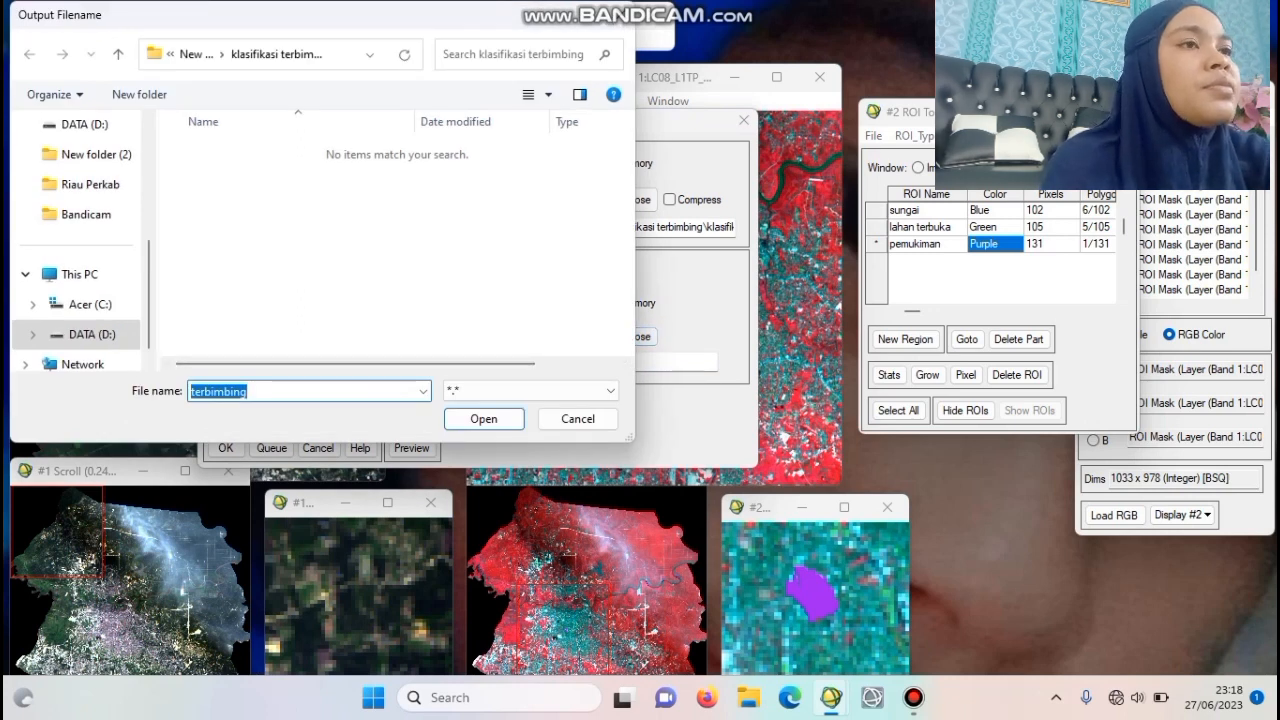
pyautogui.click(248, 391)
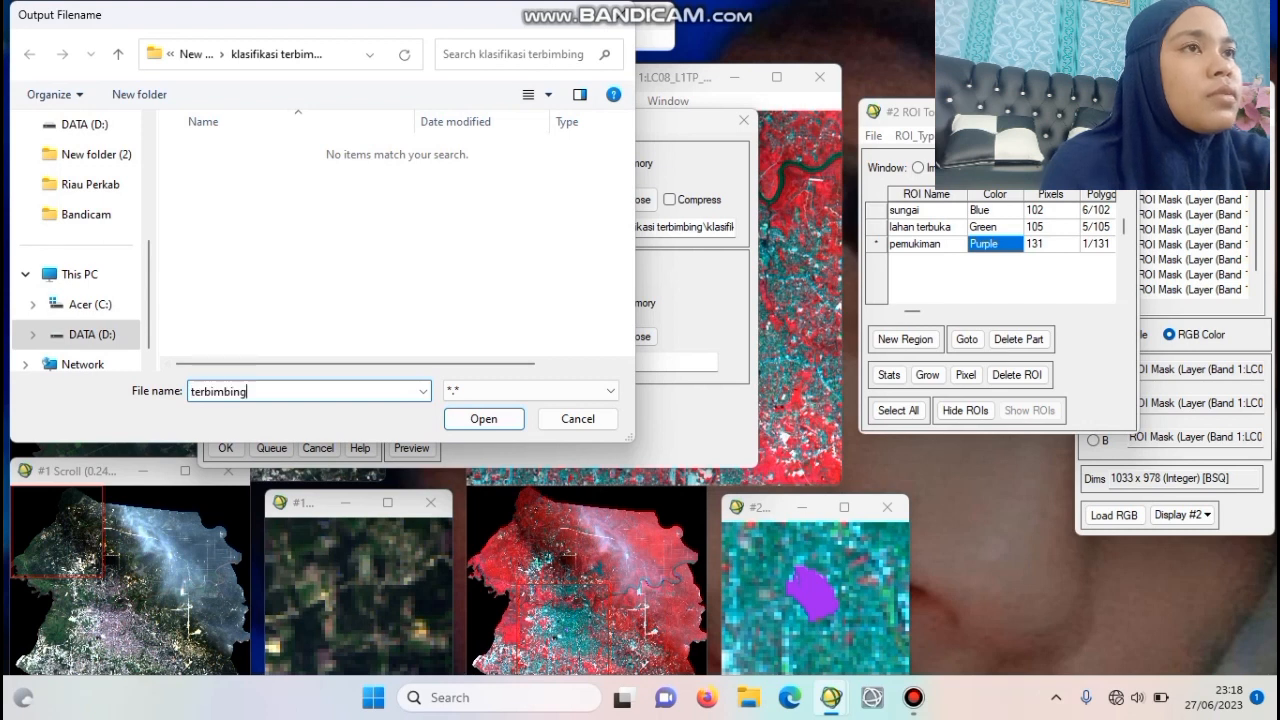
pyautogui.write('_p')
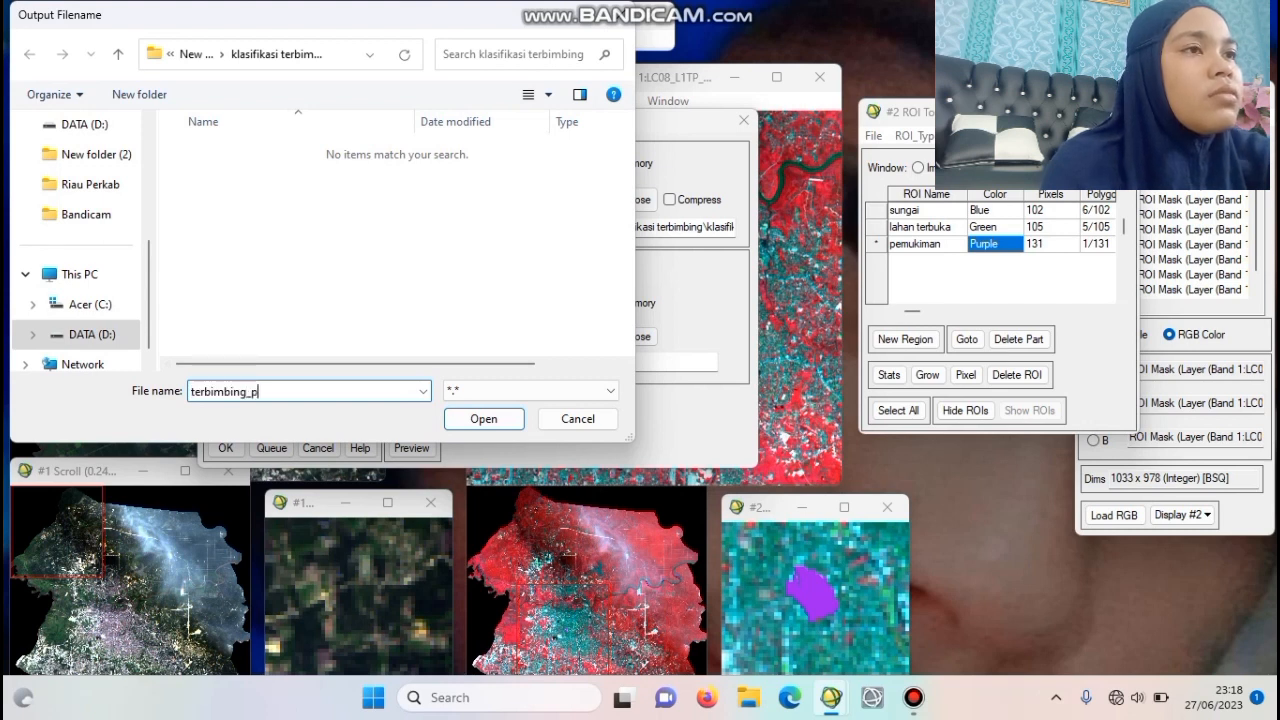
pyautogui.write('ekanbar')
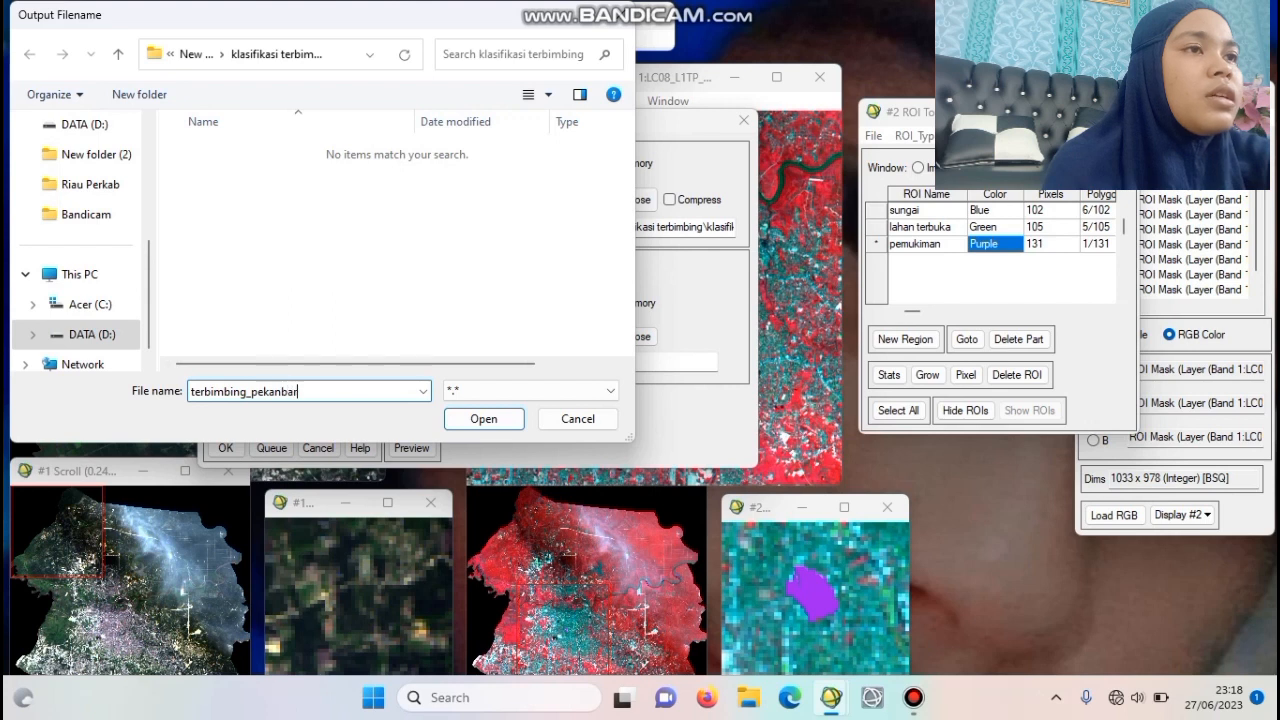
pyautogui.write('u')
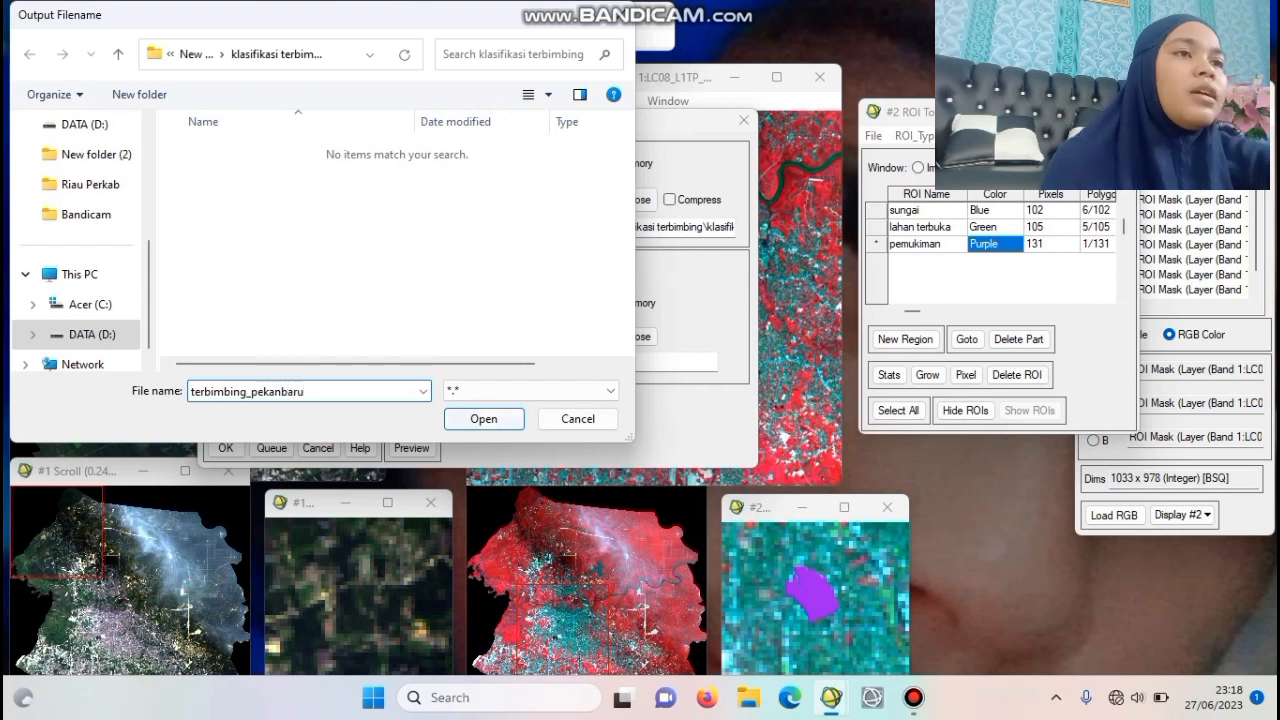
pyautogui.press('Return')
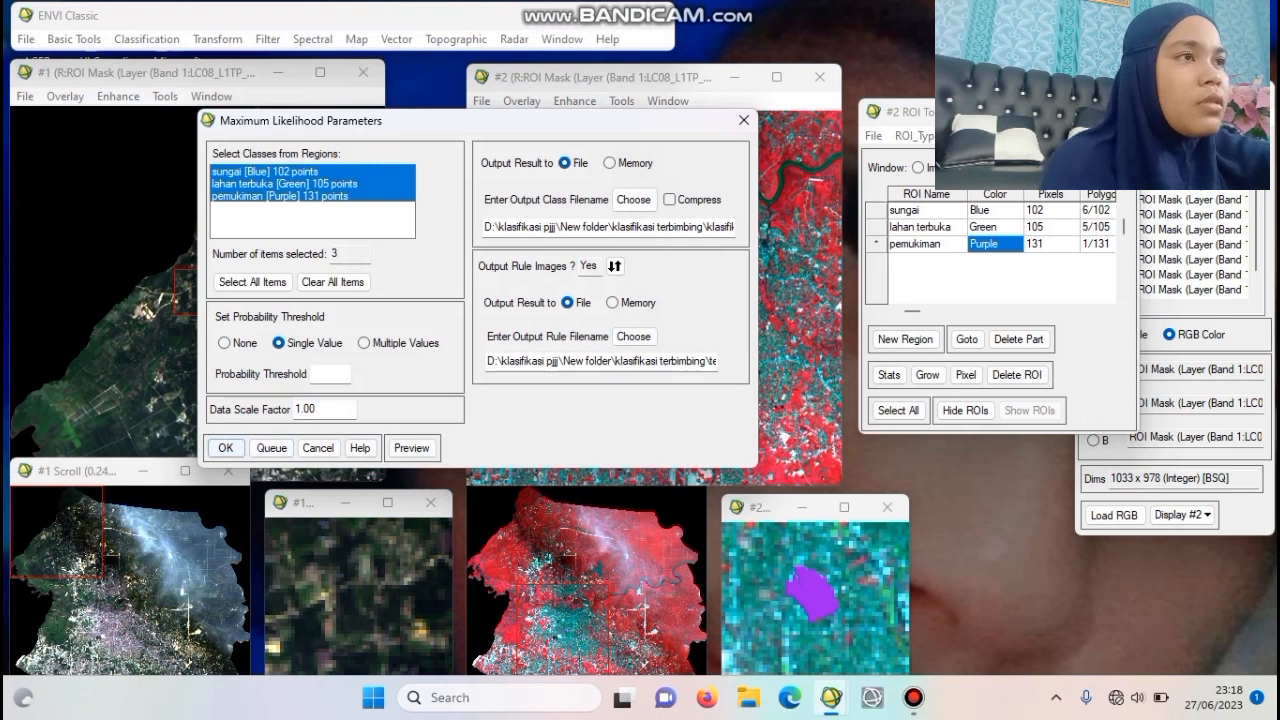
pyautogui.click(225, 447)
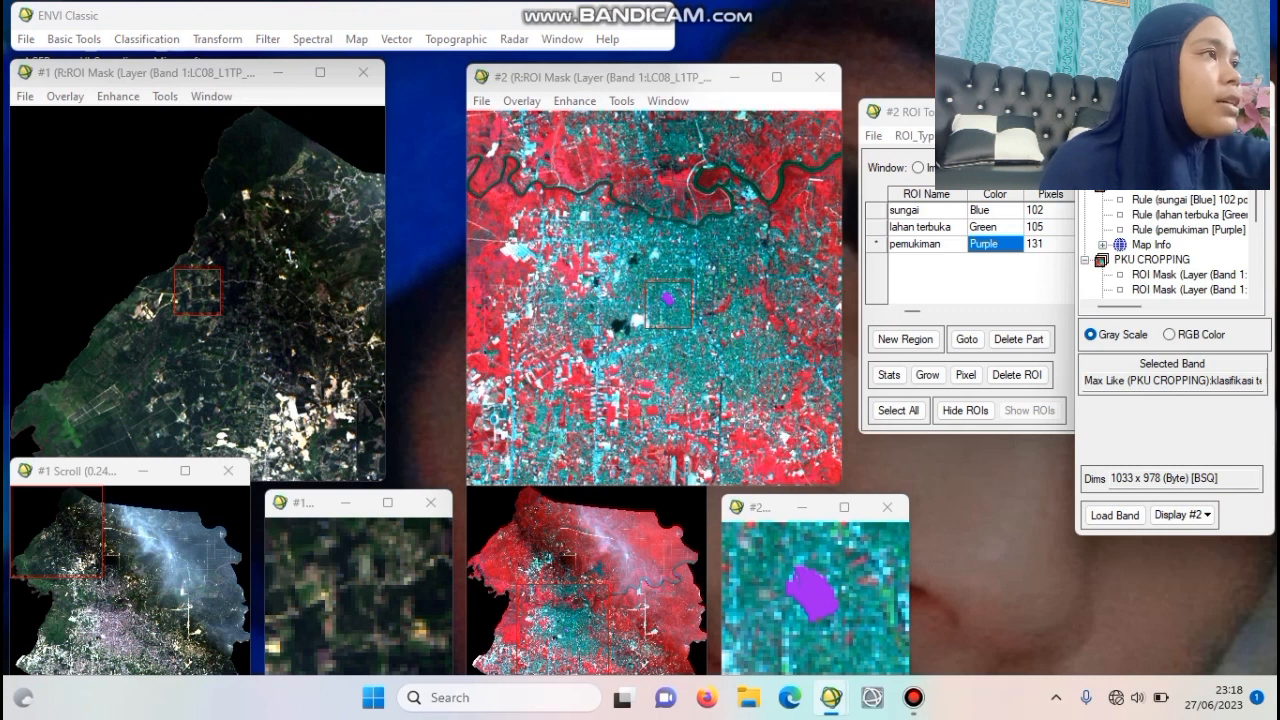
# Step: Link Display #1 and Display #2 with Display #2 as the link position and dynamic overlay on
pyautogui.click(621, 101)
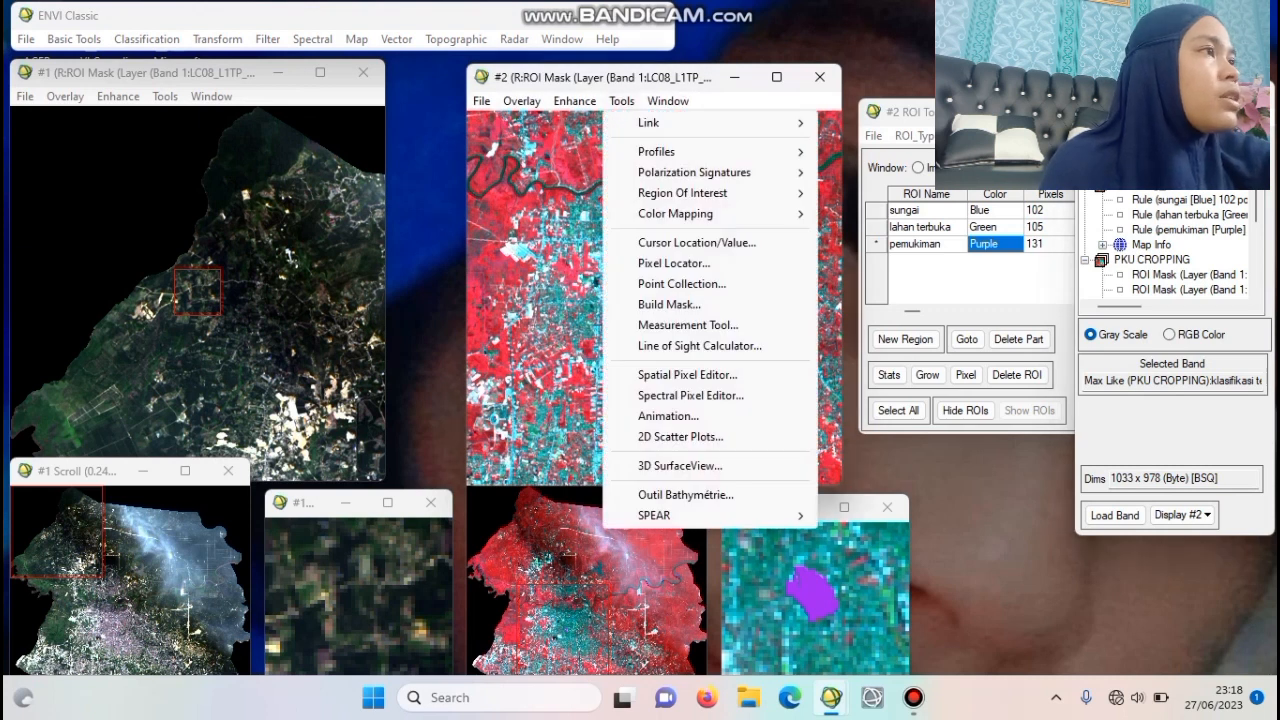
pyautogui.moveTo(650, 122)
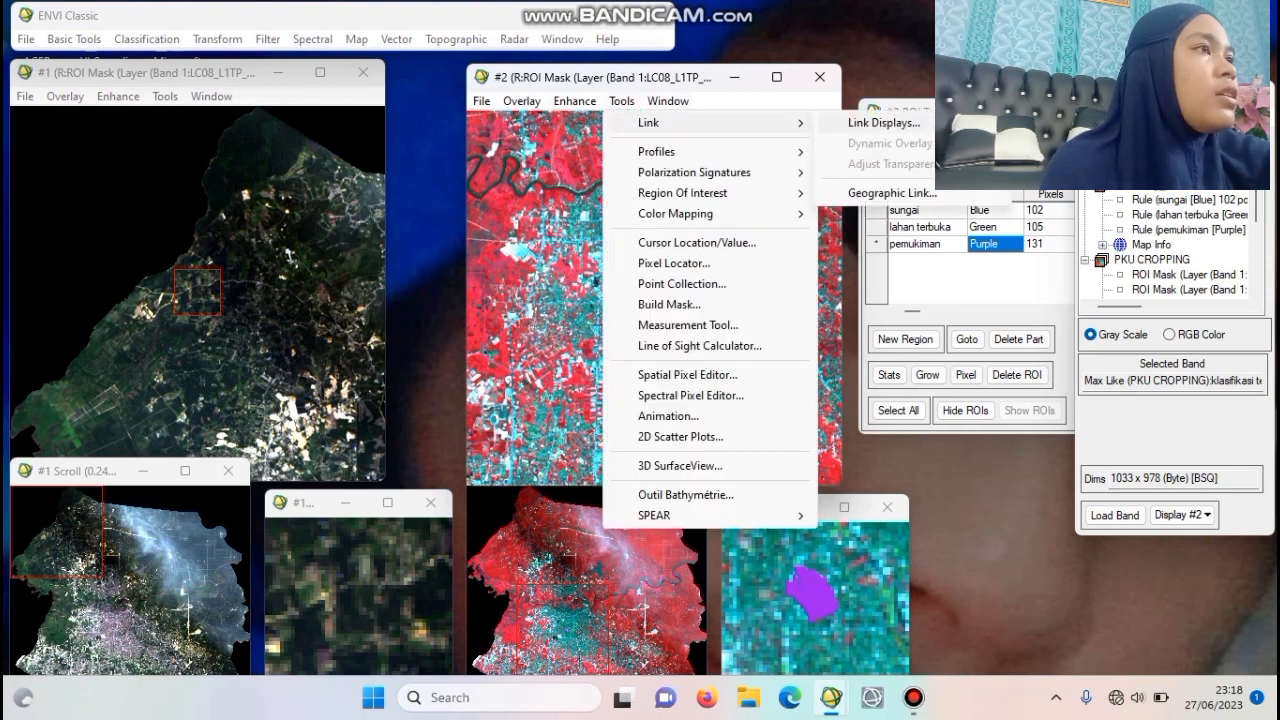
pyautogui.click(883, 122)
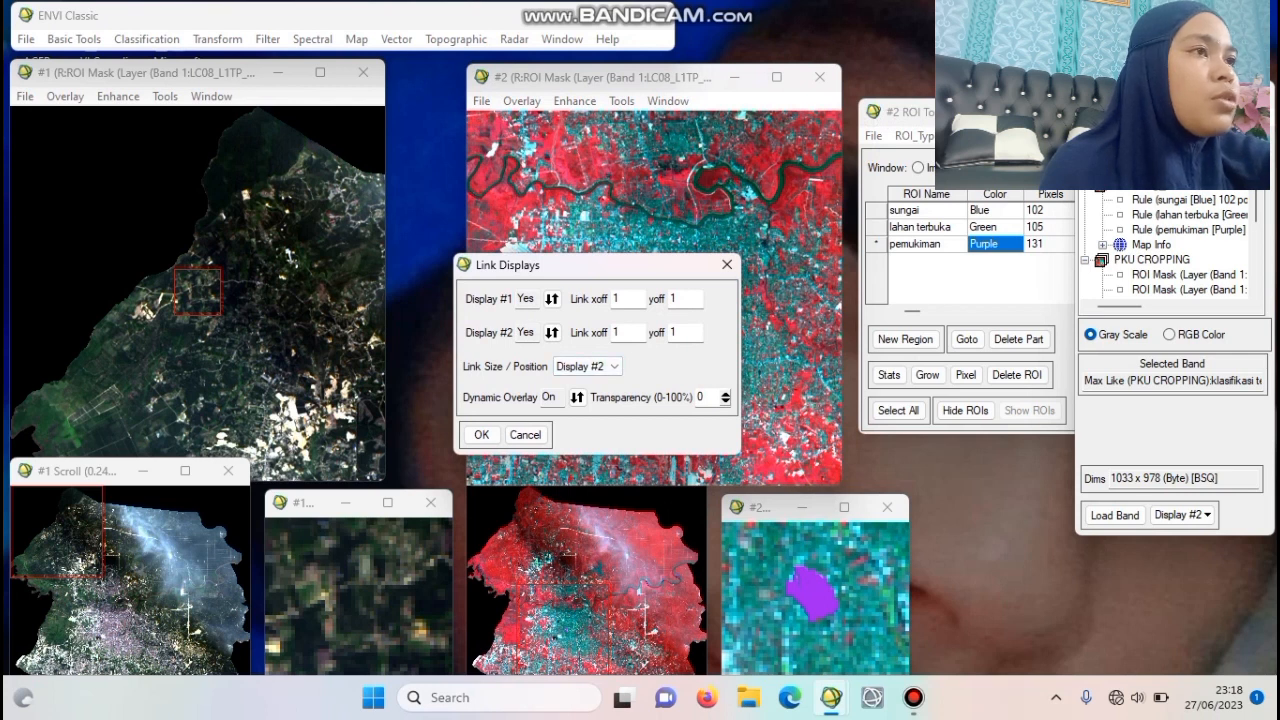
pyautogui.click(481, 434)
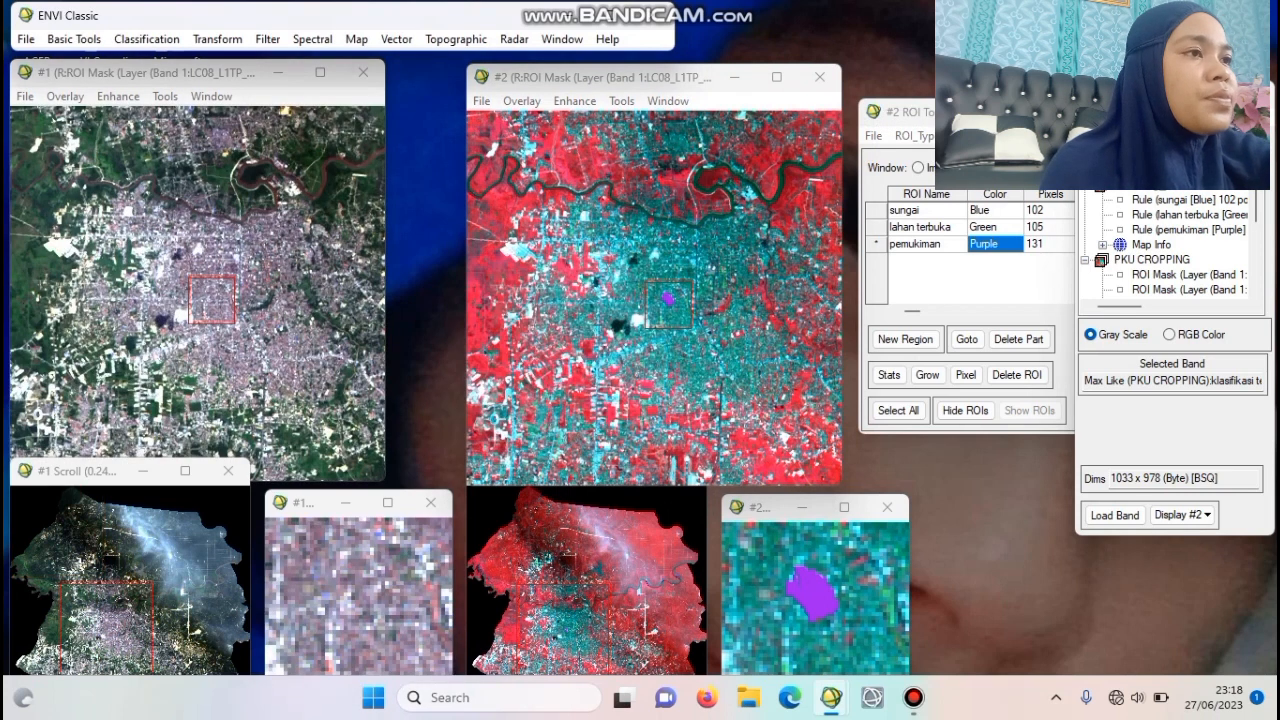
# Step: Select all three regions of interest and load the Max Like (PKU CROPPING) classification band into two new displays
pyautogui.click(897, 410)
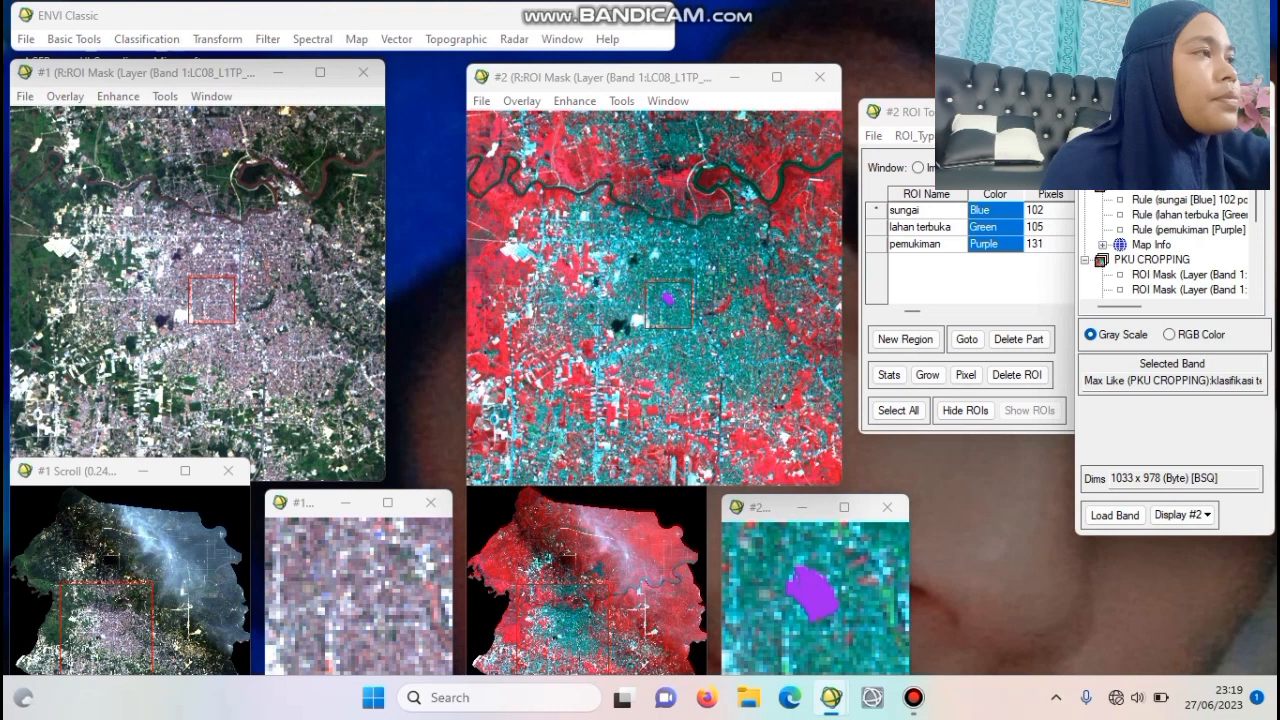
pyautogui.rightClick(1170, 158)
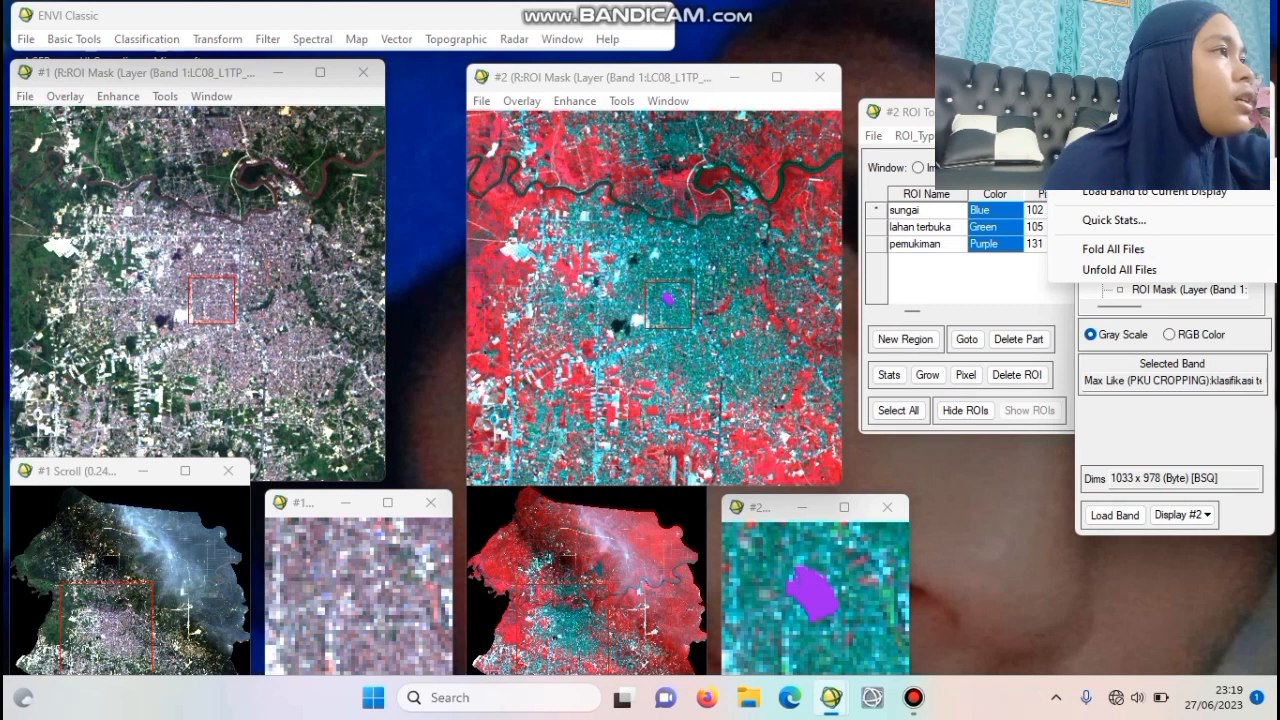
pyautogui.click(1155, 191)
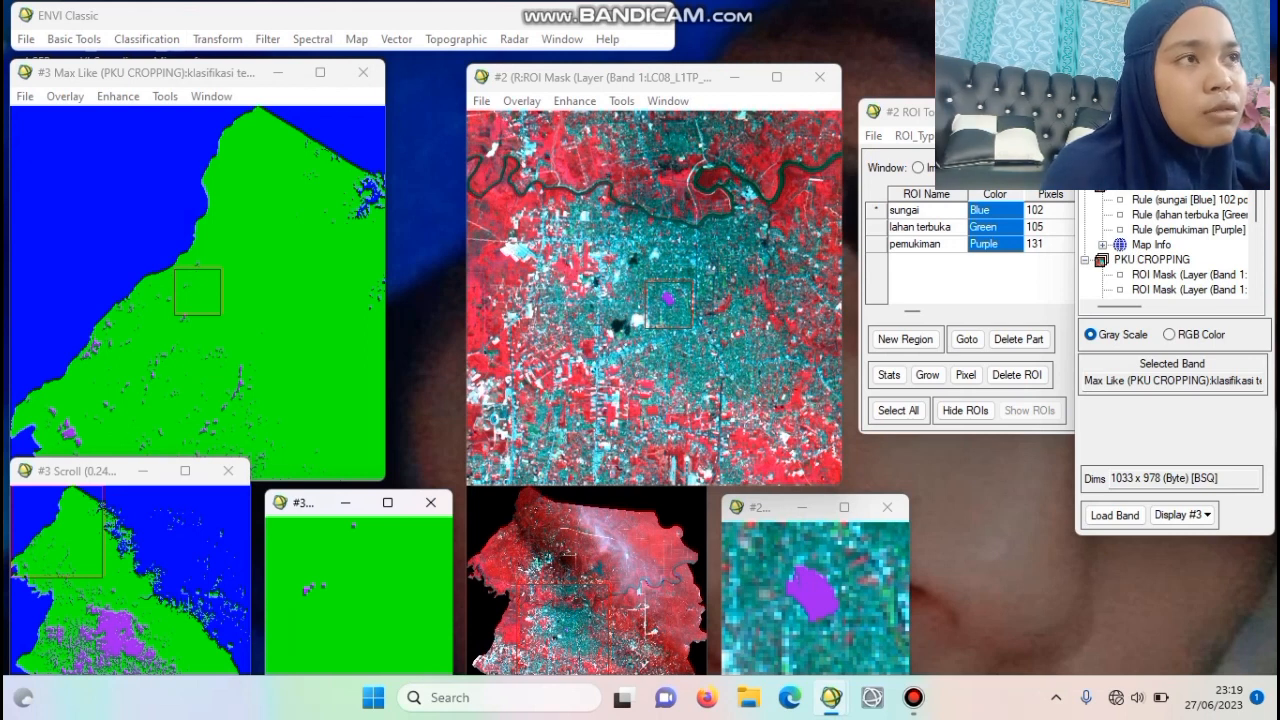
pyautogui.rightClick(1160, 182)
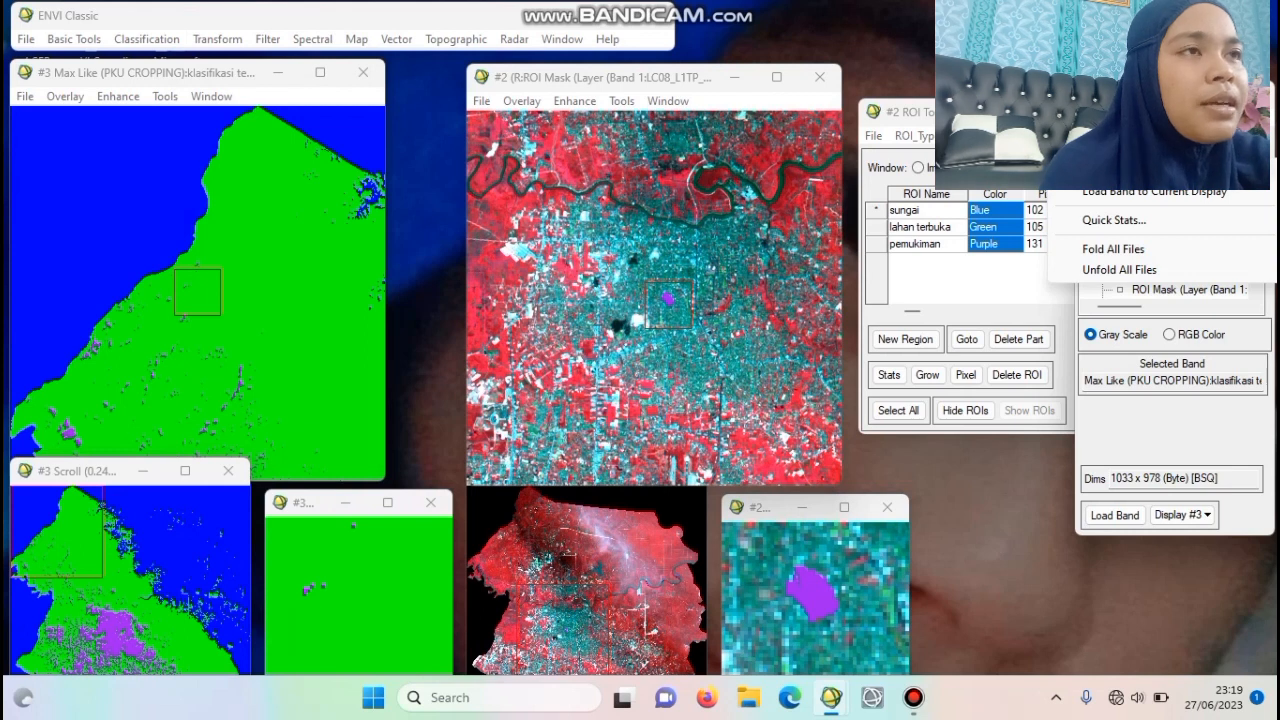
pyautogui.click(1155, 191)
pyautogui.click(913, 697)
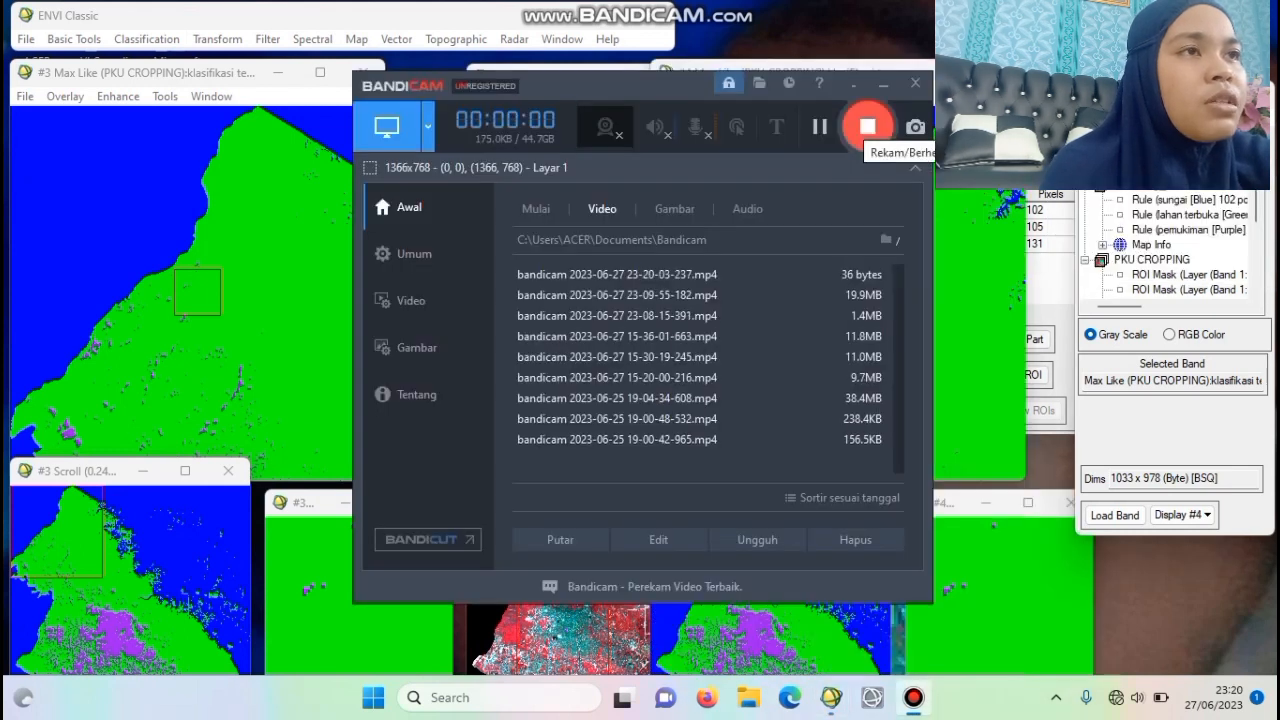
pyautogui.click(883, 83)
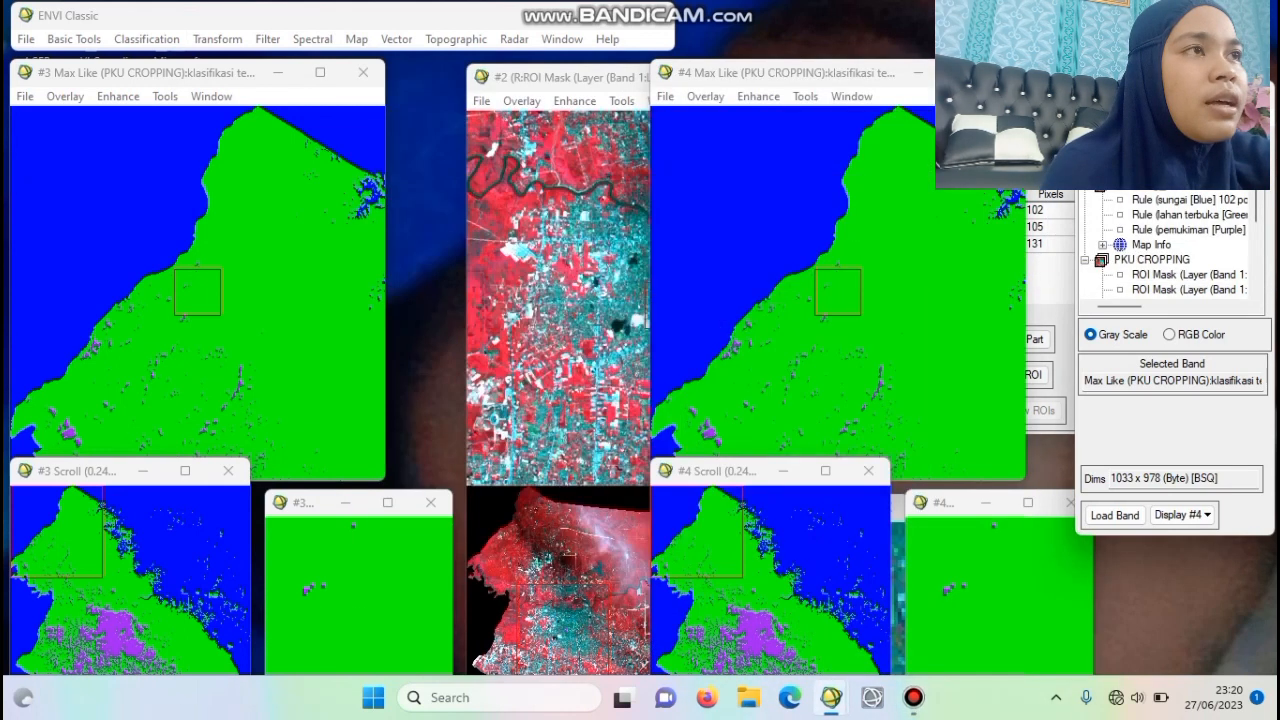